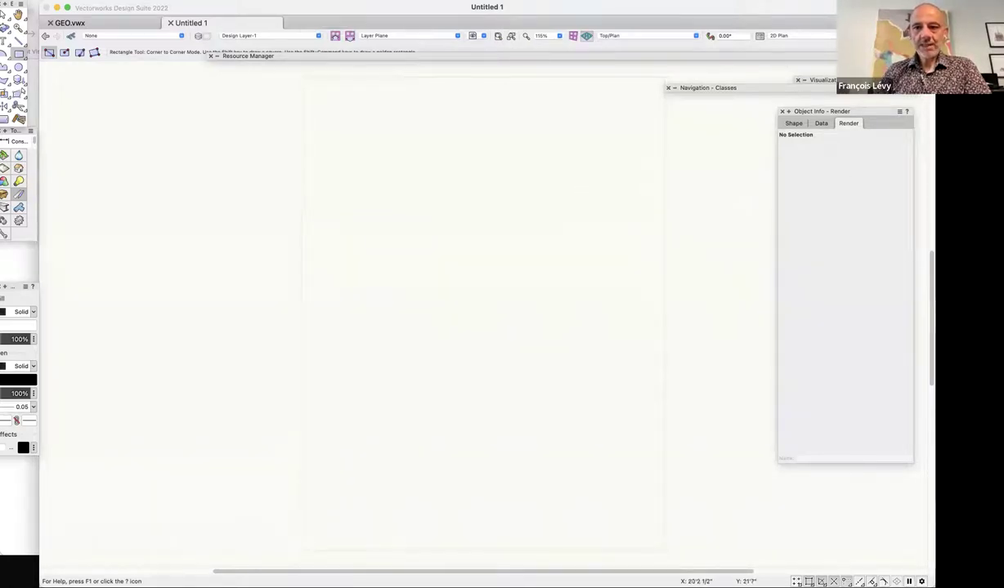
Add Layer Scale to the View bar and set the layer scale to 1" = 50'.
{"action": "right_click", "coordinate": [821, 36]}
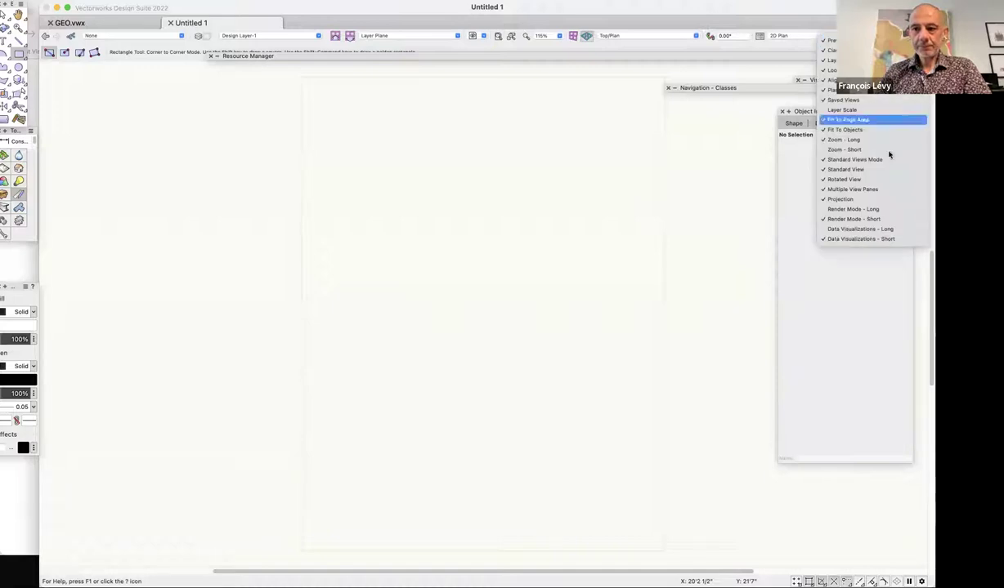
{"action": "left_click", "coordinate": [863, 110]}
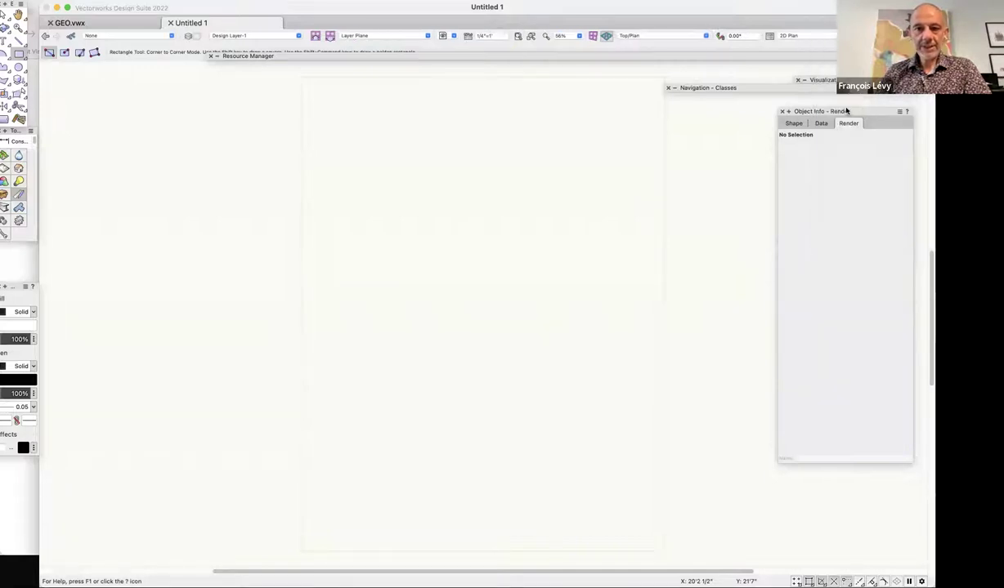
{"action": "left_click", "coordinate": [466, 38]}
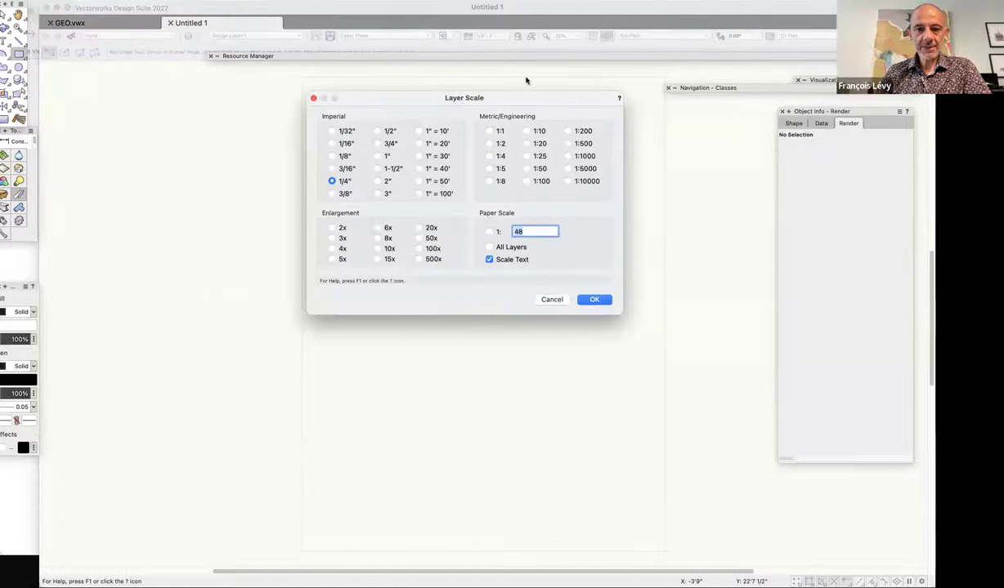
{"action": "left_click", "coordinate": [448, 181]}
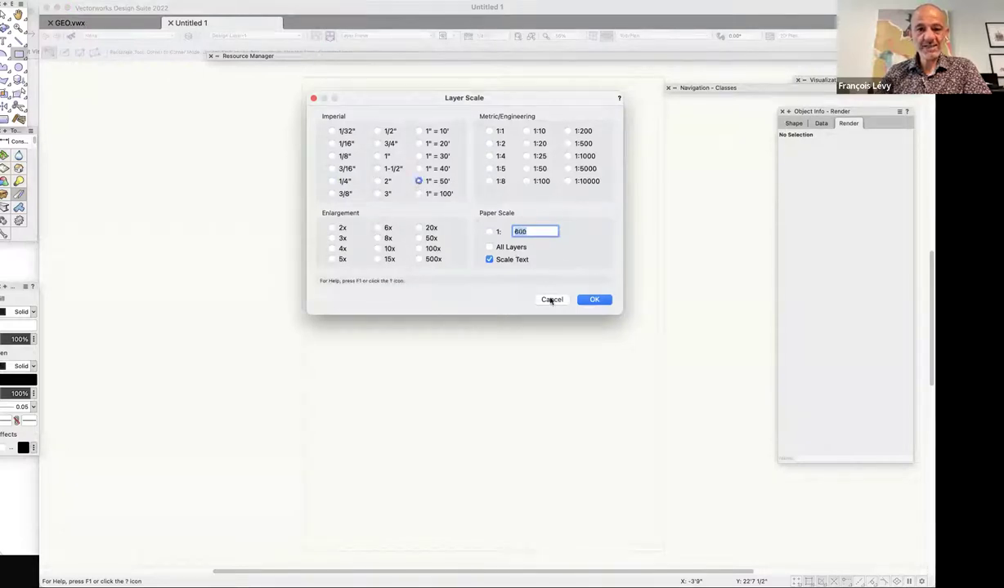
{"action": "left_click", "coordinate": [594, 299]}
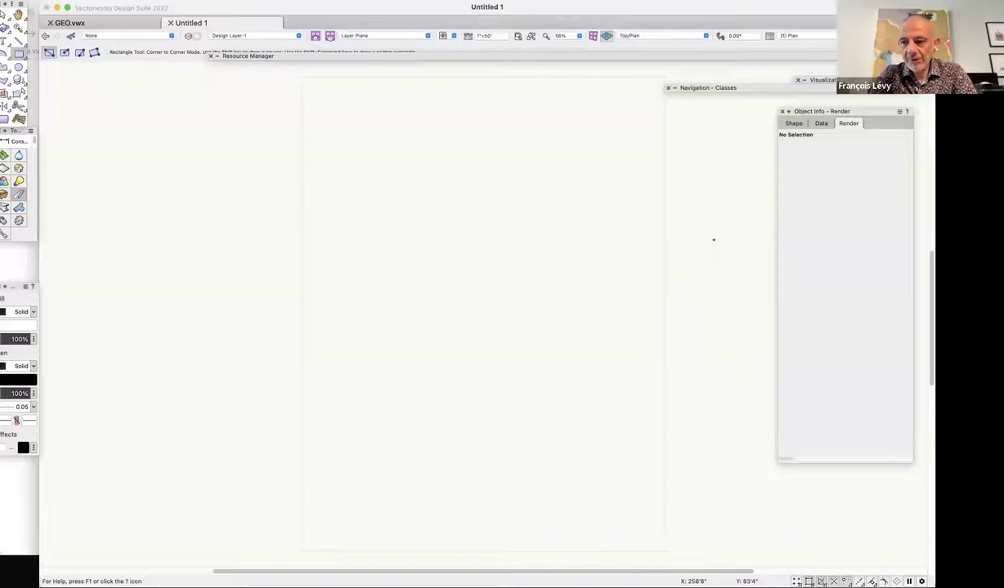
{"action": "key", "text": "grave"}
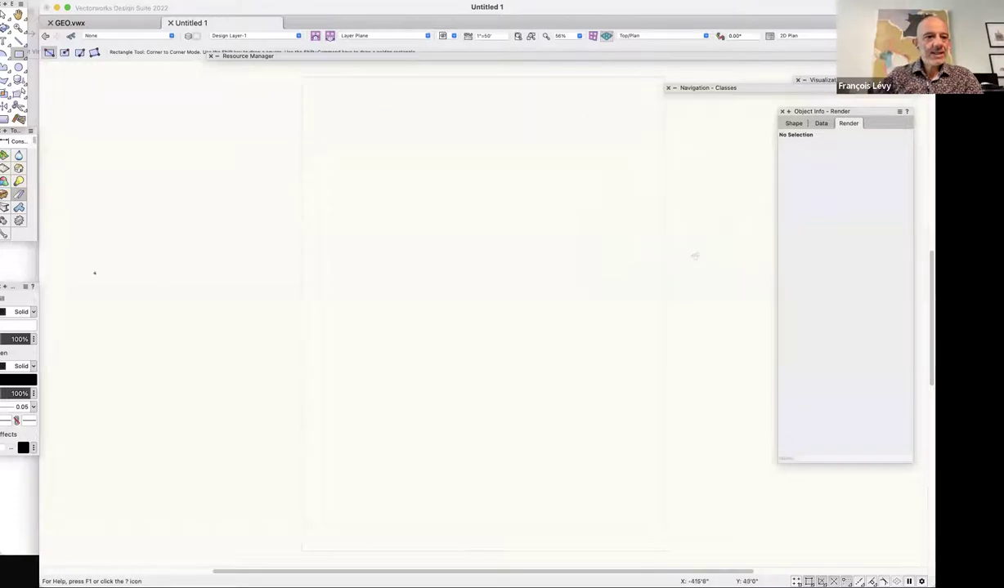
Float the tool sets palette and tear off Site Planning, enlarged to show every tool.
{"action": "left_click_drag", "start_coordinate": [18, 133], "coordinate": [118, 152]}
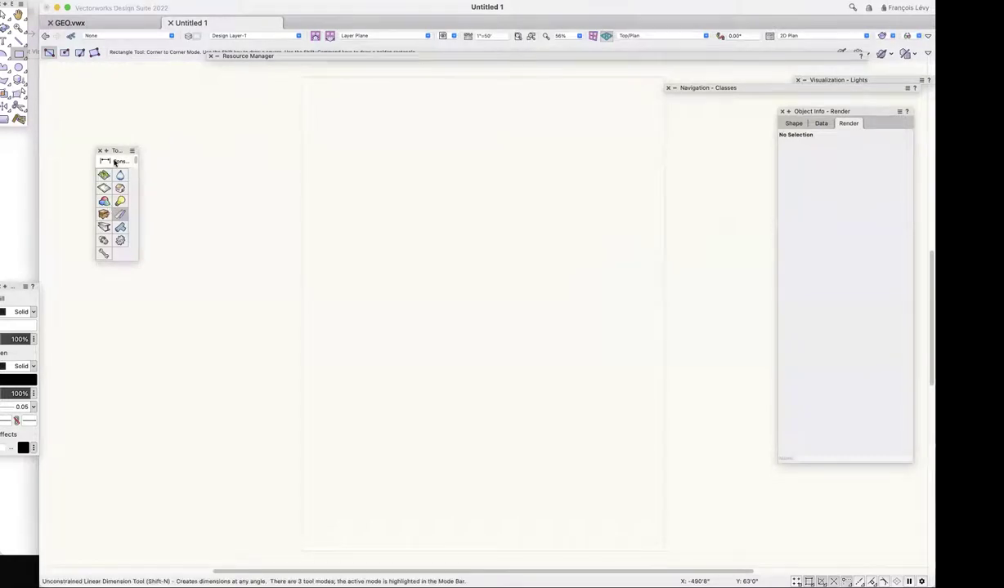
{"action": "right_click", "coordinate": [230, 195]}
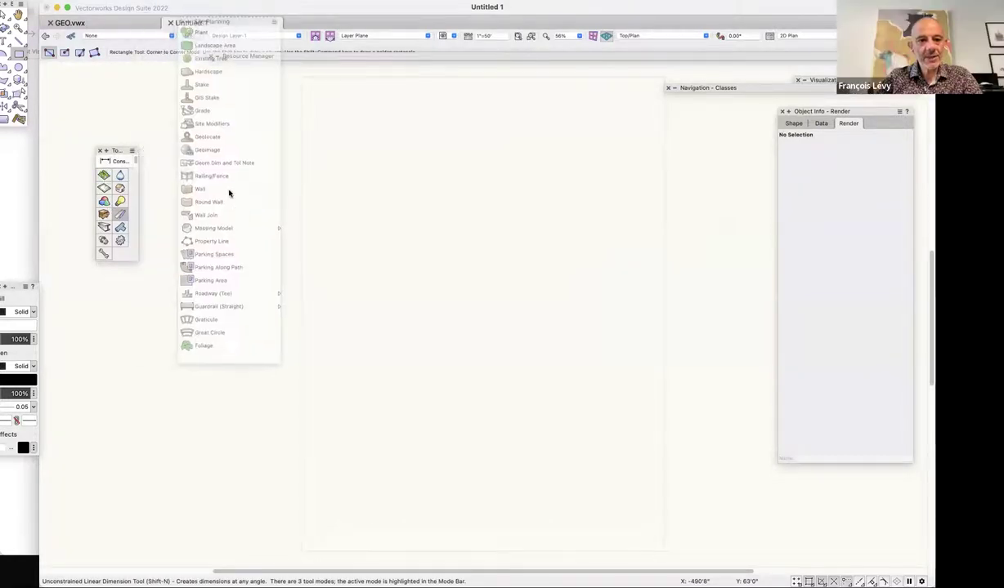
{"action": "left_click", "coordinate": [251, 269]}
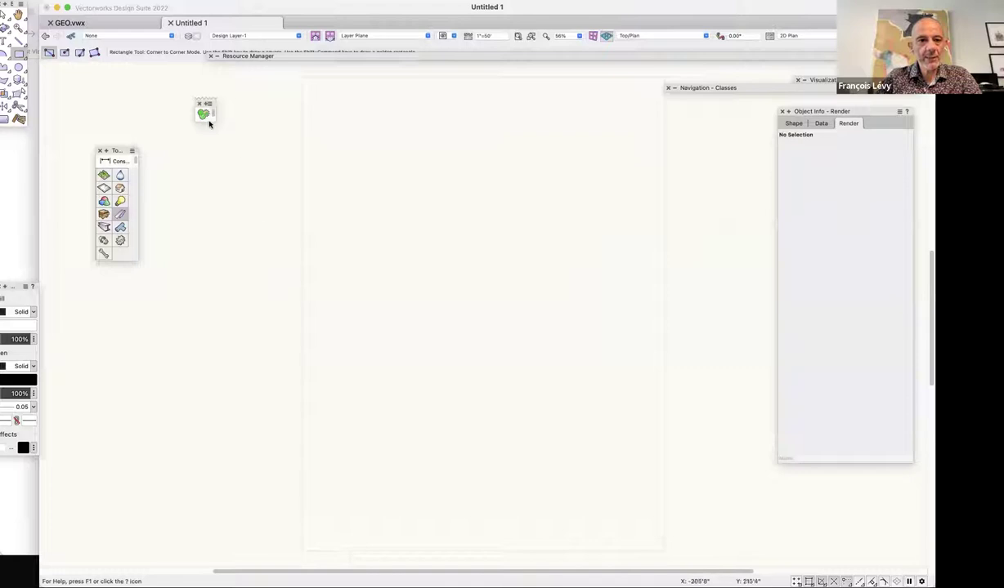
{"action": "left_click_drag", "start_coordinate": [208, 119], "coordinate": [297, 462]}
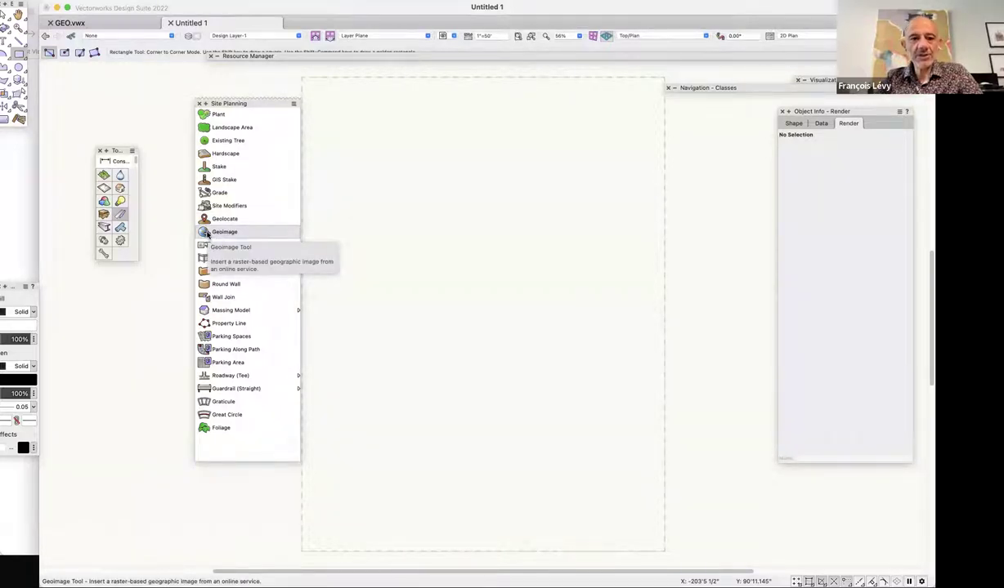
Start a Geoimage and accept WGS 84 / Pseudo-Mercator as the document georeferencing.
{"action": "left_click", "coordinate": [207, 233]}
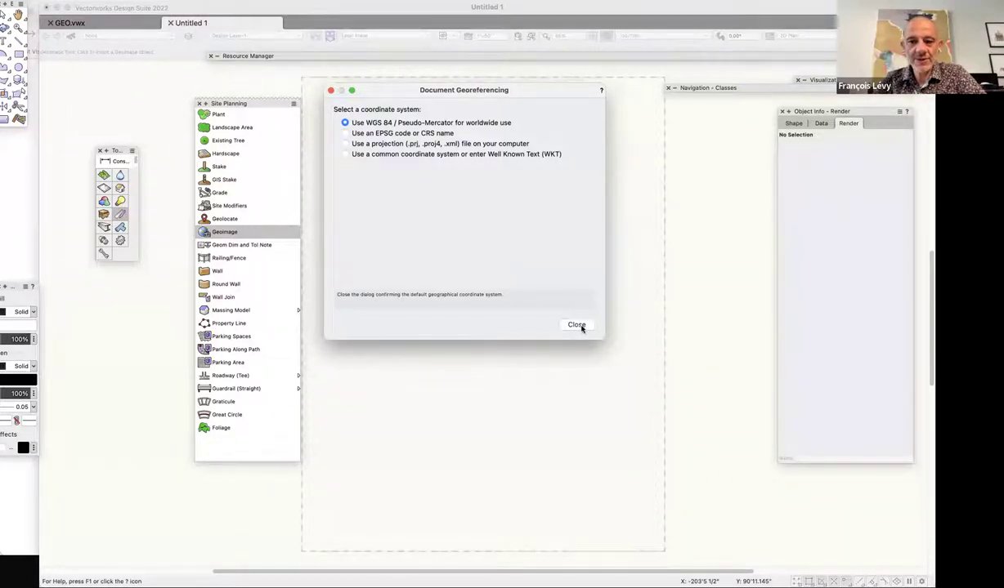
{"action": "left_click", "coordinate": [577, 325]}
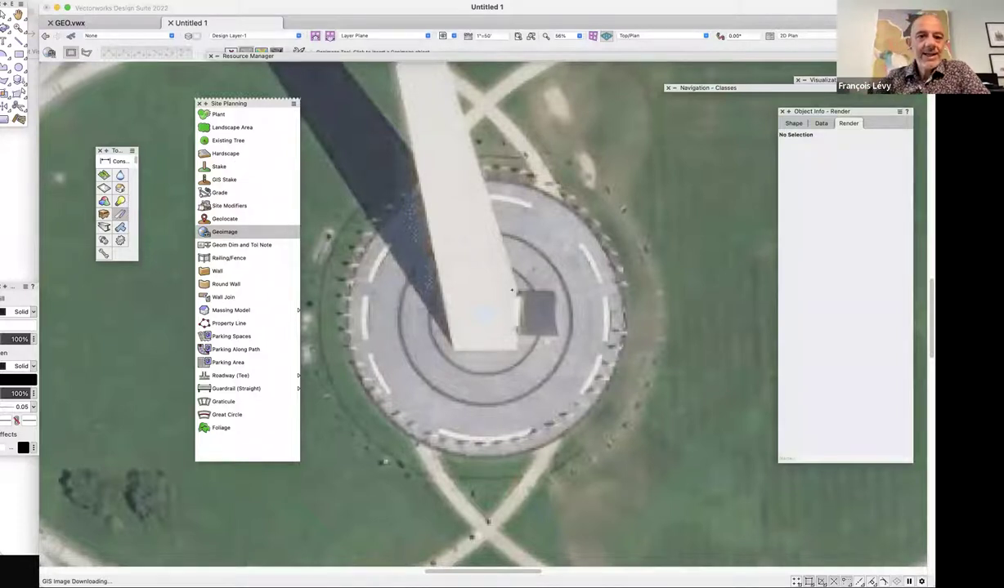
Toggle the Resource Manager, then zoom out from the monument to the city and river, about 1.8%.
{"action": "double_click", "coordinate": [490, 56]}
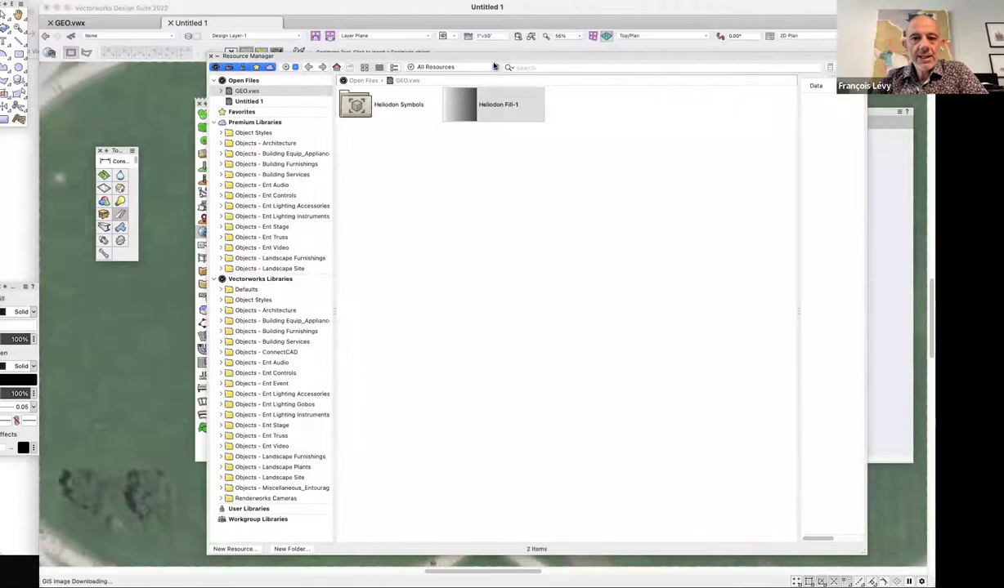
{"action": "double_click", "coordinate": [493, 65]}
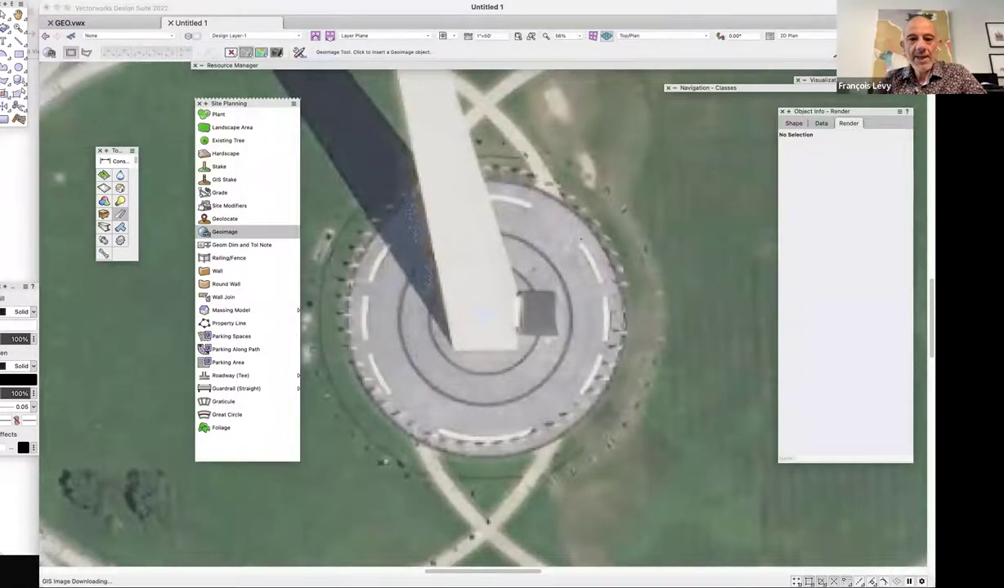
{"action": "key", "text": "super+minus"}
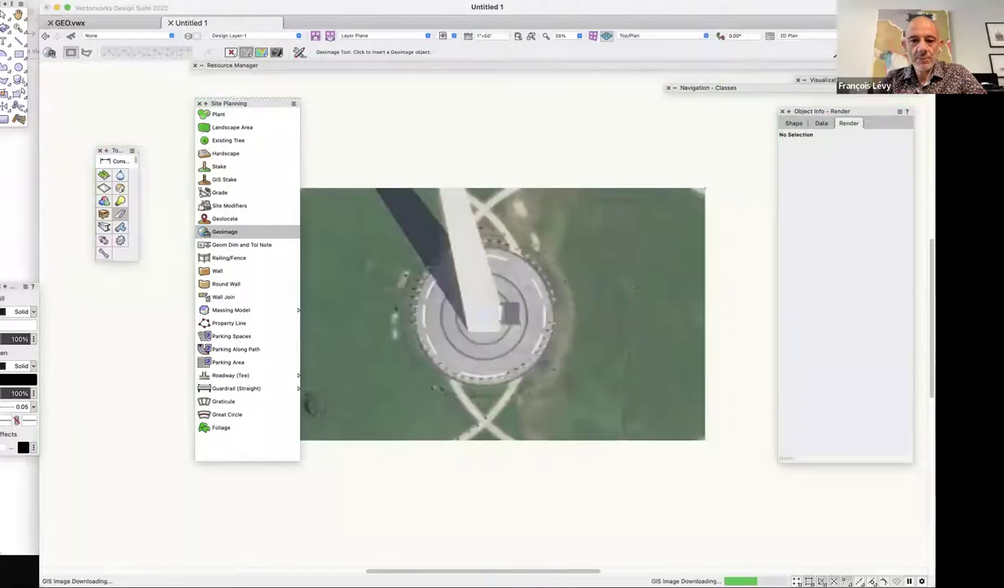
{"action": "key", "text": "super+minus"}
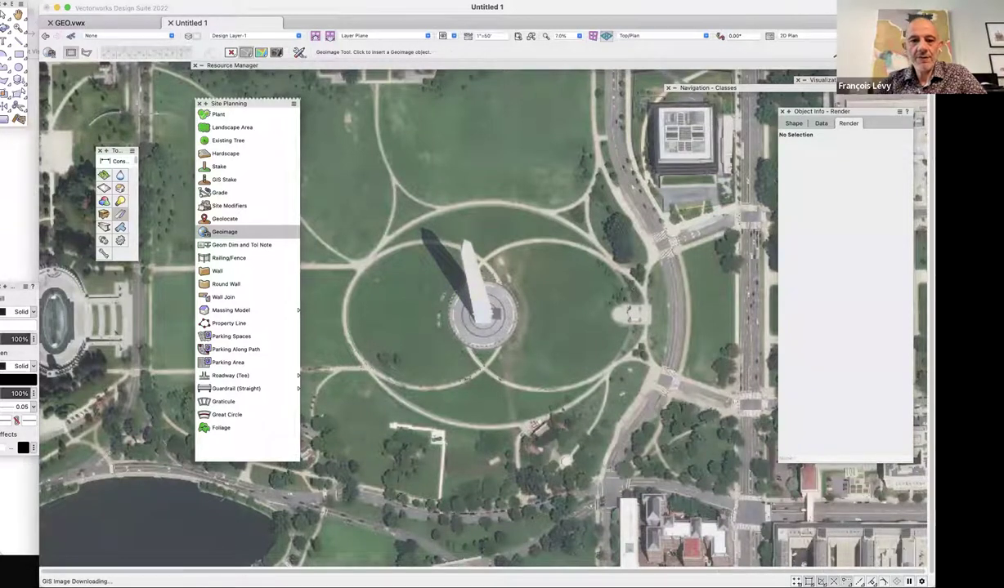
{"action": "key", "text": "super+minus"}
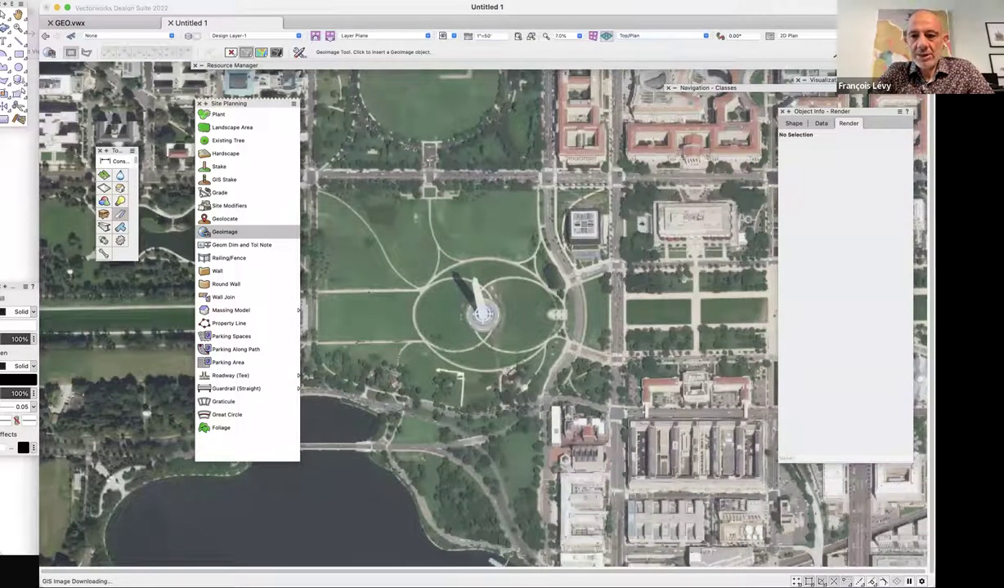
{"action": "key", "text": "super+minus"}
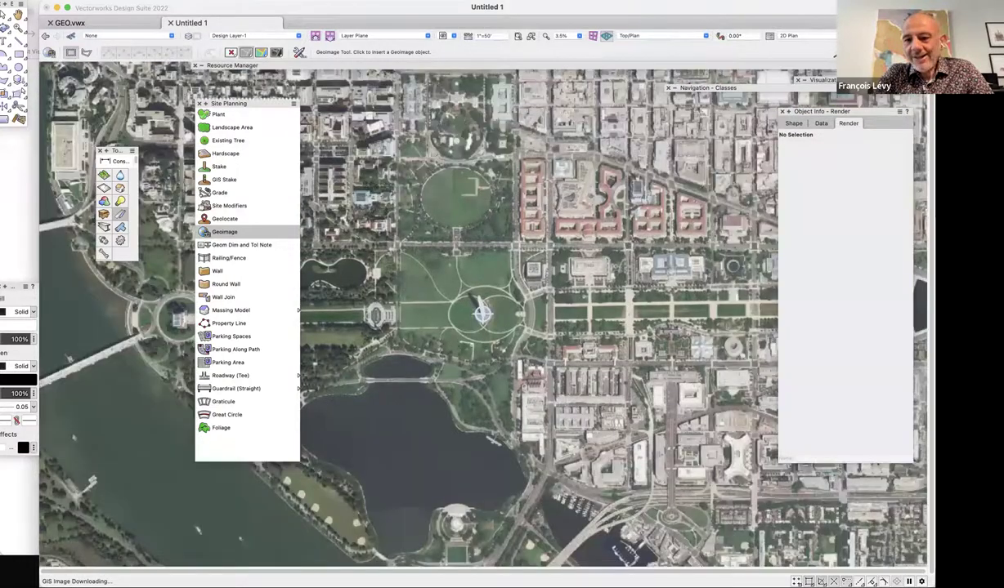
{"action": "key", "text": "super+minus"}
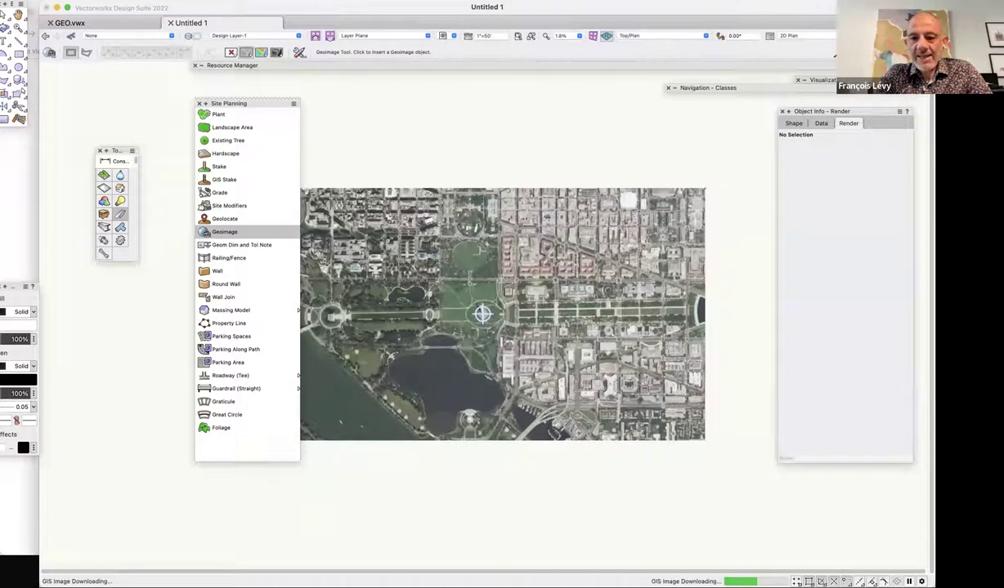
{"action": "key", "text": "super+minus"}
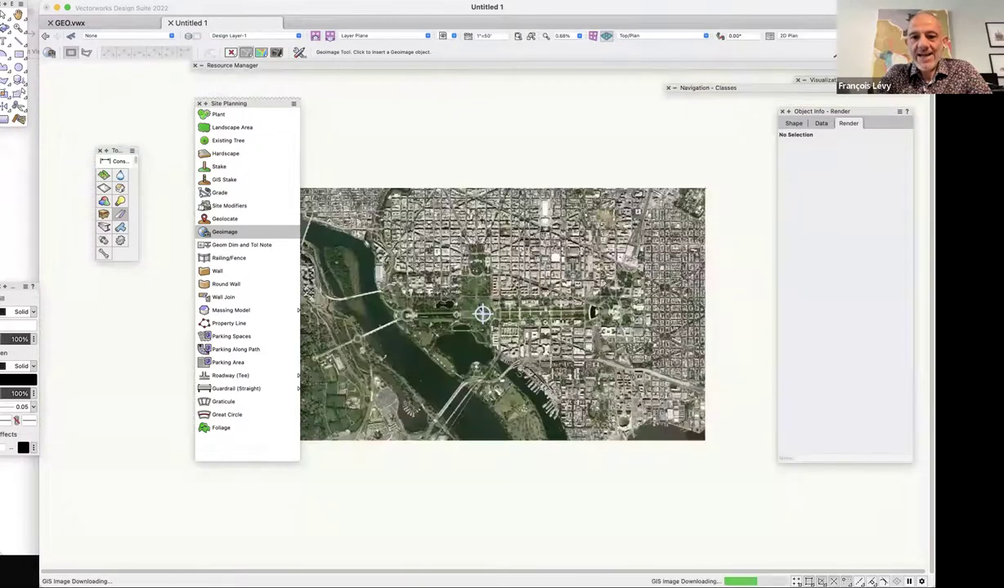
{"action": "key", "text": "super+minus"}
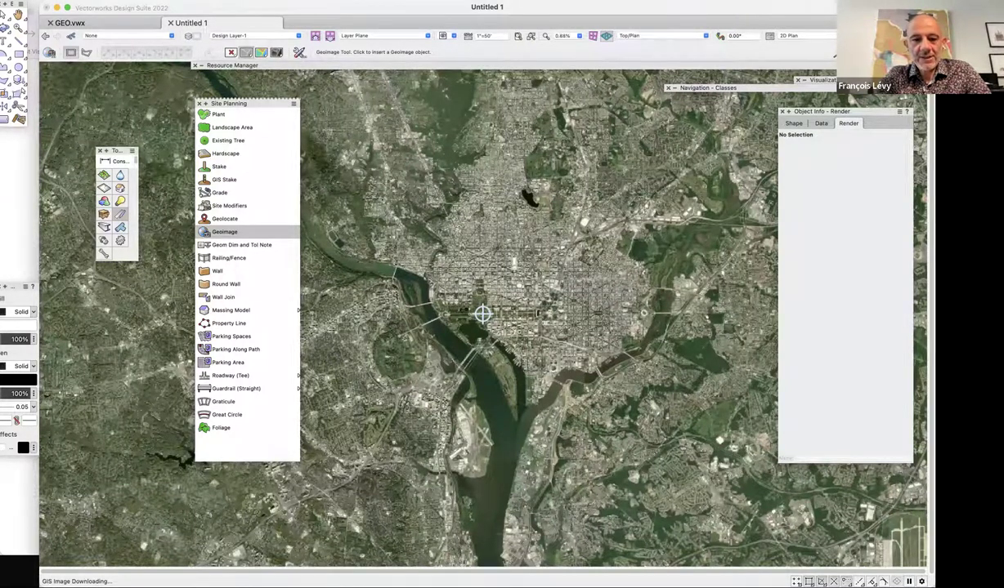
{"action": "scroll", "coordinate": [482, 313], "scroll_direction": "up", "scroll_amount": 4}
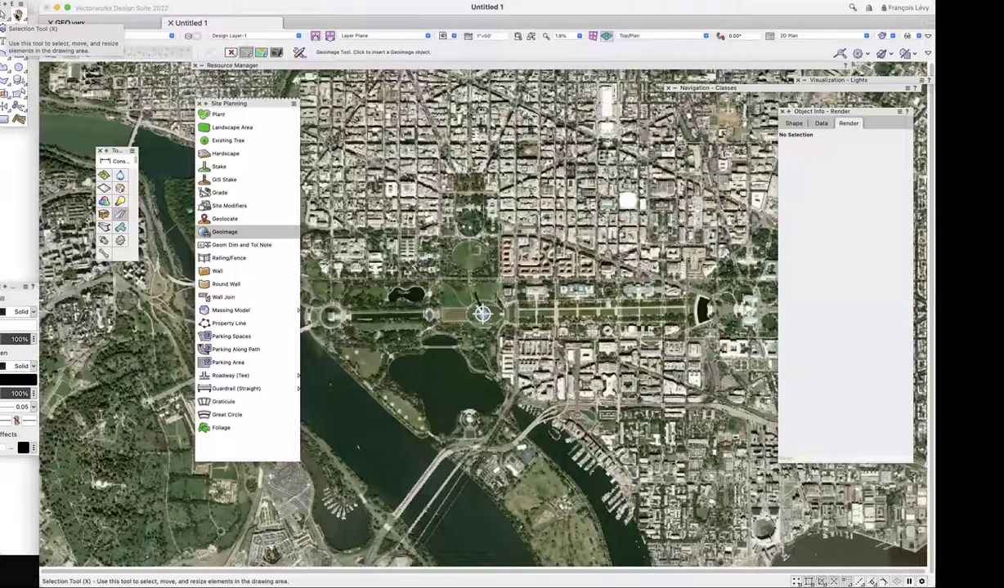
Exit the Geoimage preview, restart the Geoimage tool, and hide palettes to see the whole map.
{"action": "left_click", "coordinate": [18, 15]}
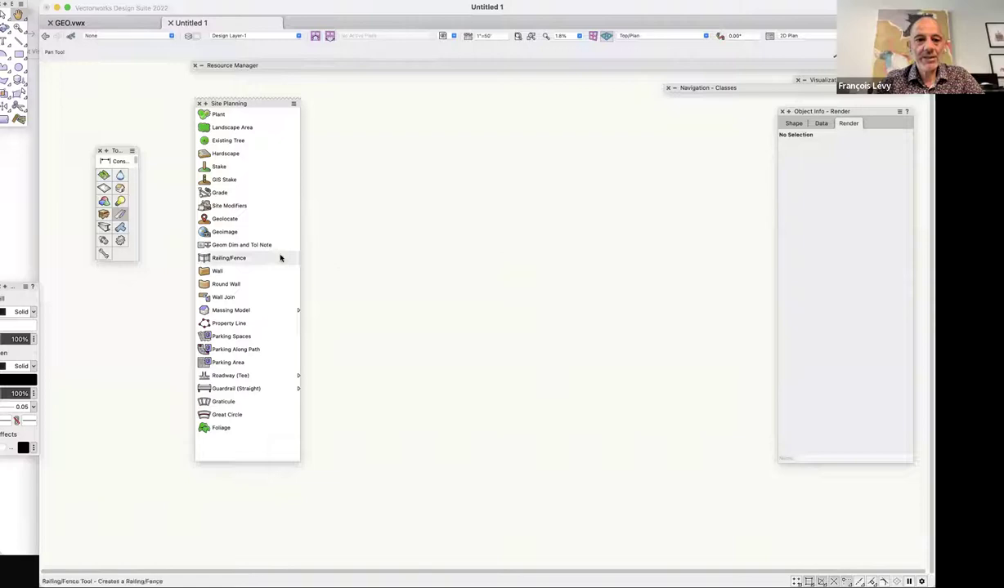
{"action": "left_click", "coordinate": [234, 235]}
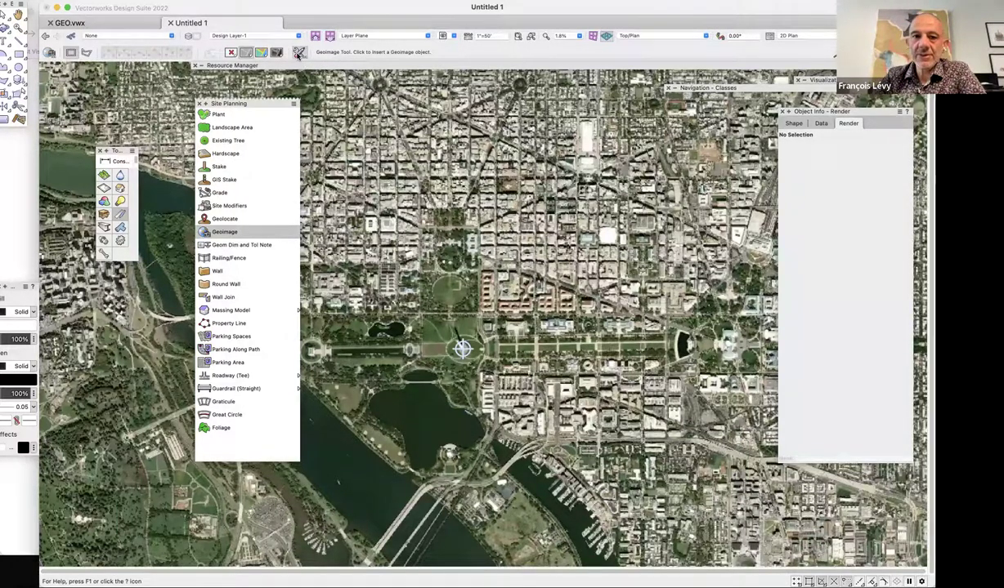
{"action": "key", "text": "Tab"}
Open Geoimage Preferences, download imagery at 1024-pixel custom resolution, and bring up service selection.
{"action": "left_click", "coordinate": [299, 53]}
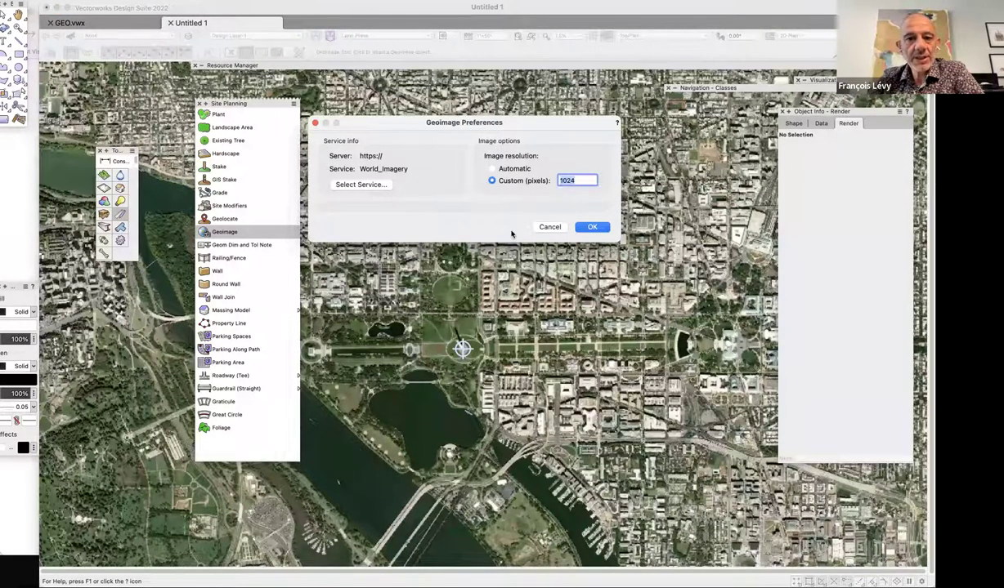
{"action": "key", "text": "Return"}
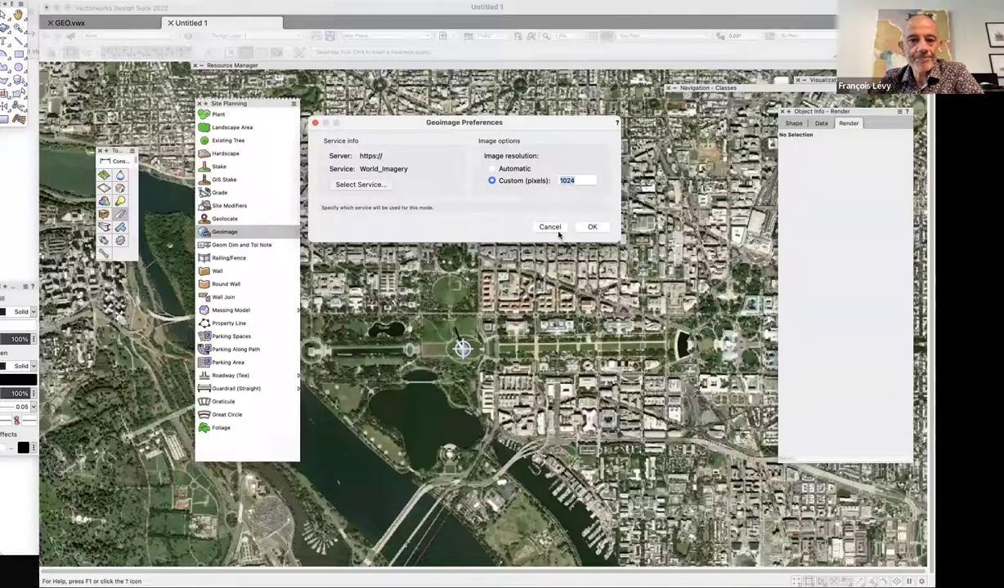
{"action": "left_click", "coordinate": [549, 228]}
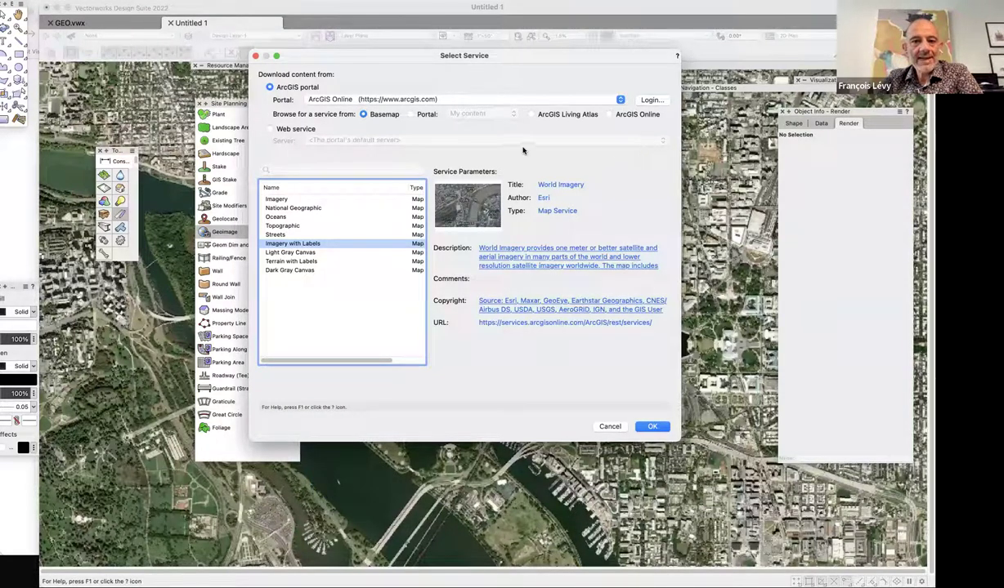
Keep ArcGIS Online as the portal and start logging in to it.
{"action": "left_click", "coordinate": [416, 100]}
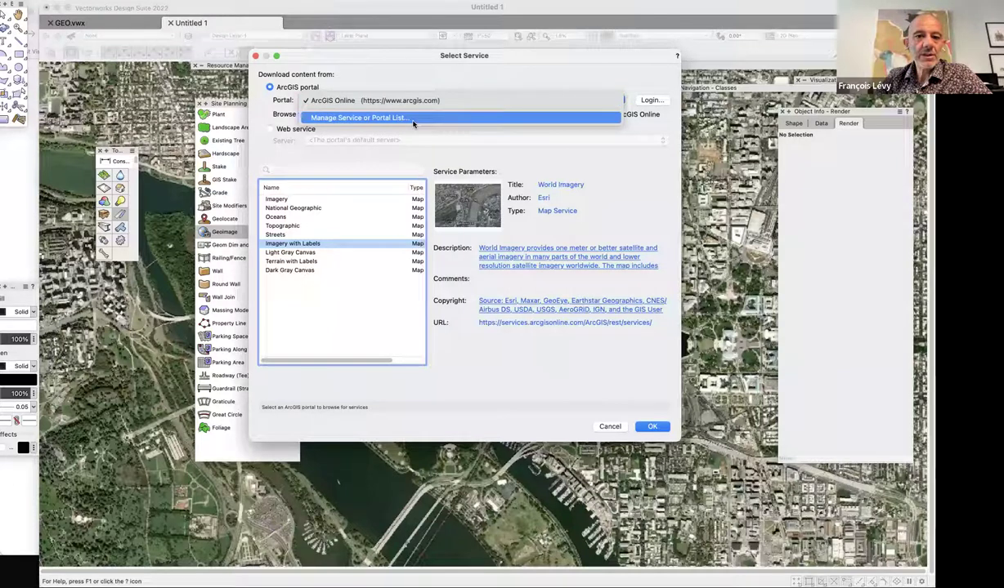
{"action": "left_click", "coordinate": [415, 119]}
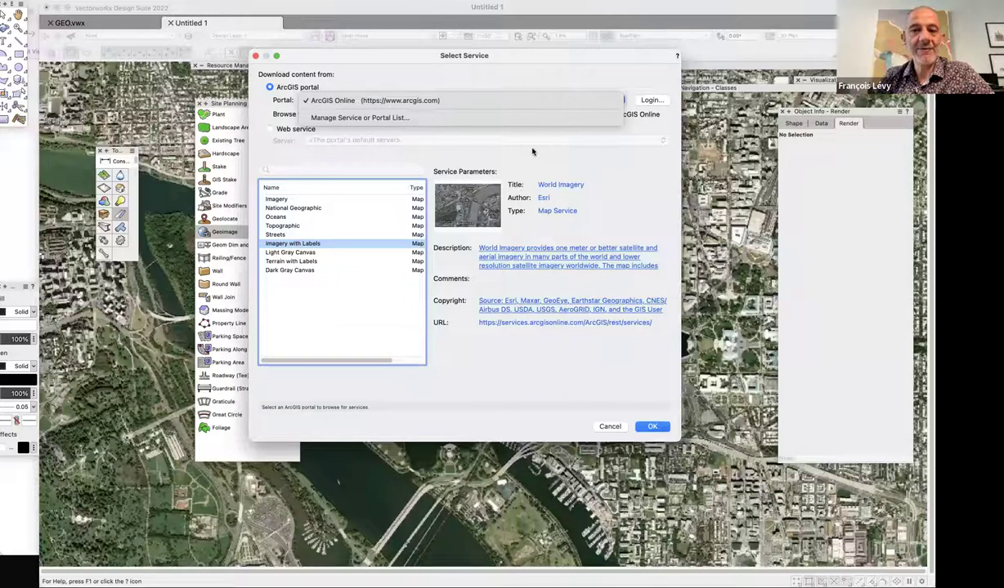
{"action": "left_click", "coordinate": [609, 173]}
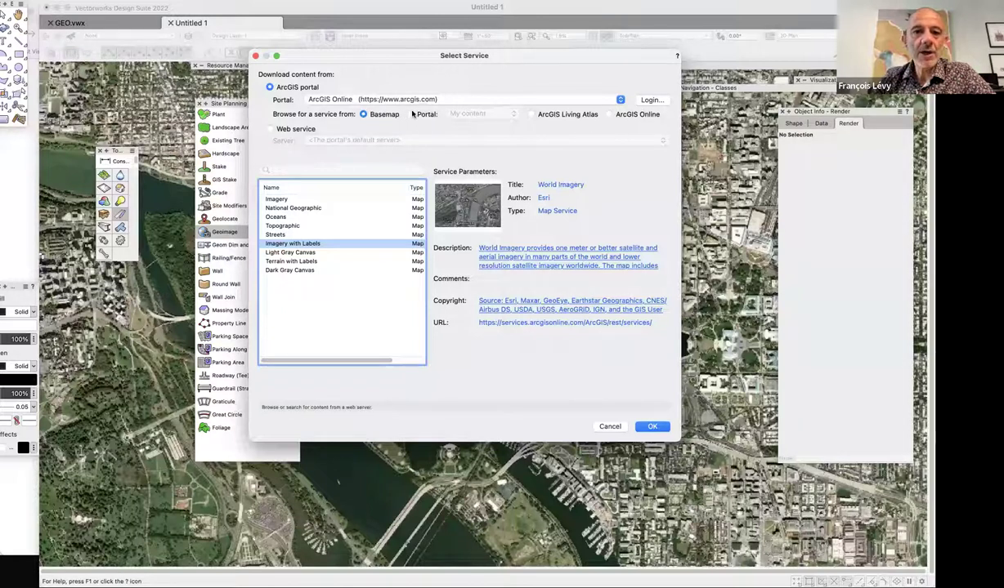
{"action": "left_click", "coordinate": [649, 99]}
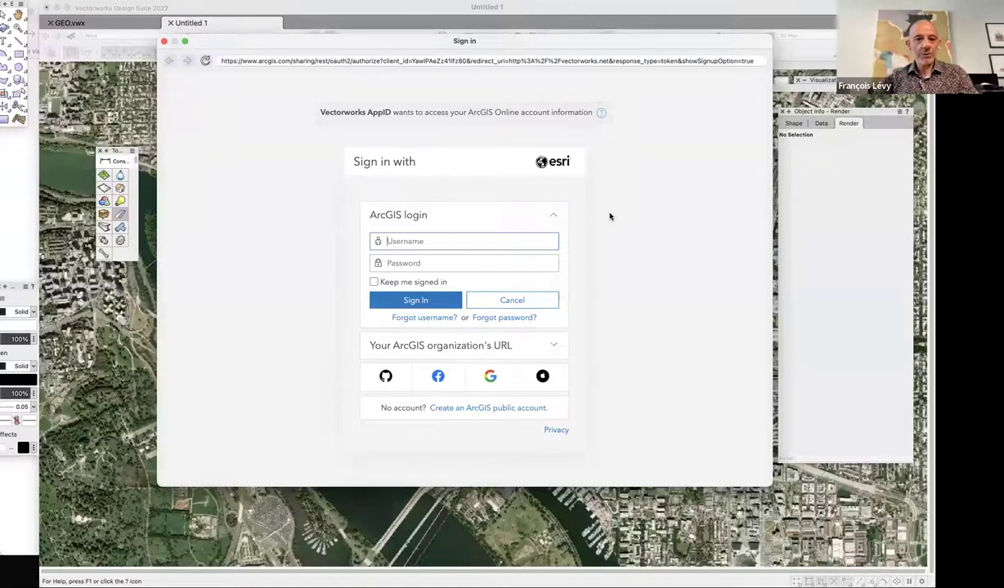
Enter the ArcGIS account username, move to the password field, then close the sign-in window.
{"action": "type", "text": "f"}
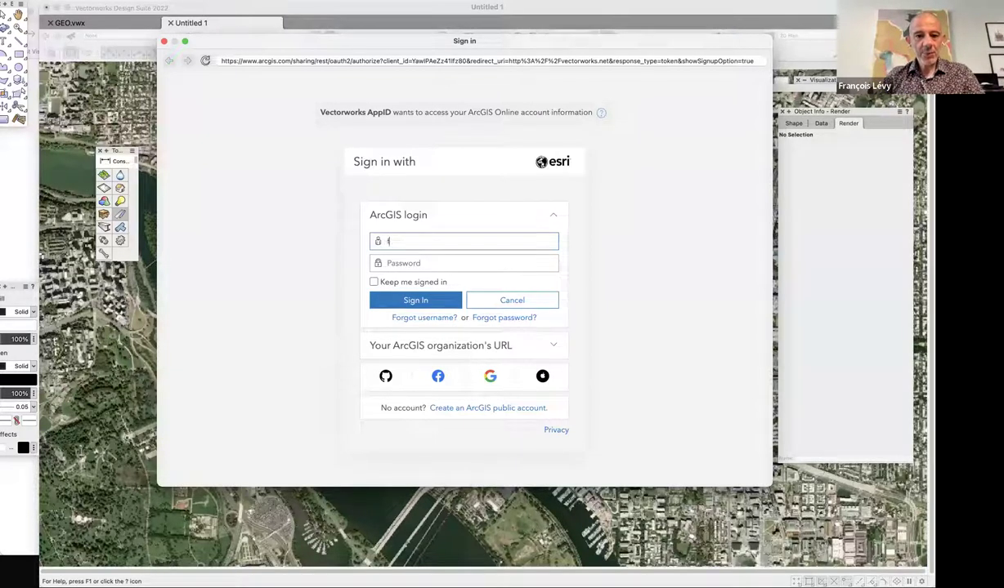
{"action": "key", "text": "BackSpace"}
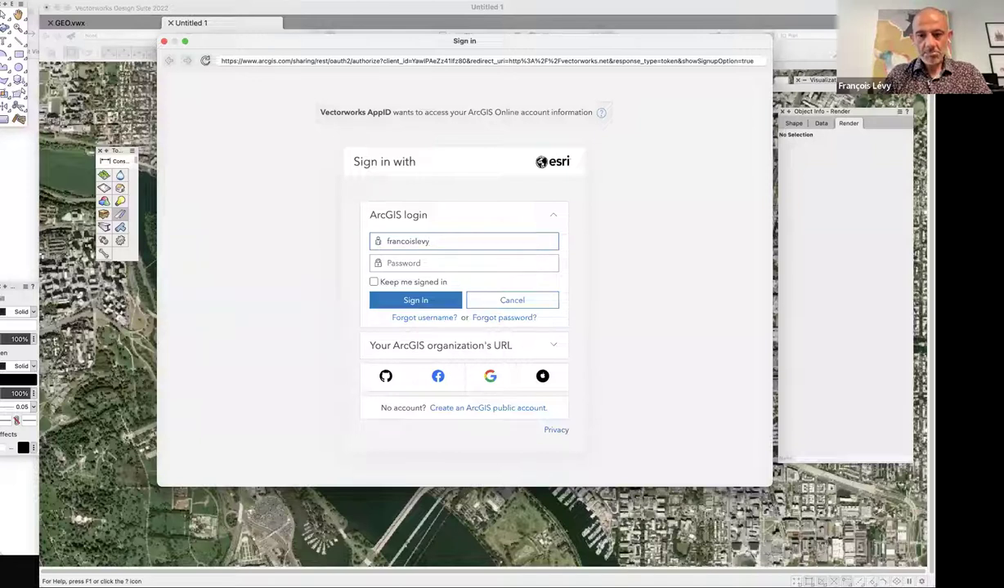
{"action": "key", "text": "Tab"}
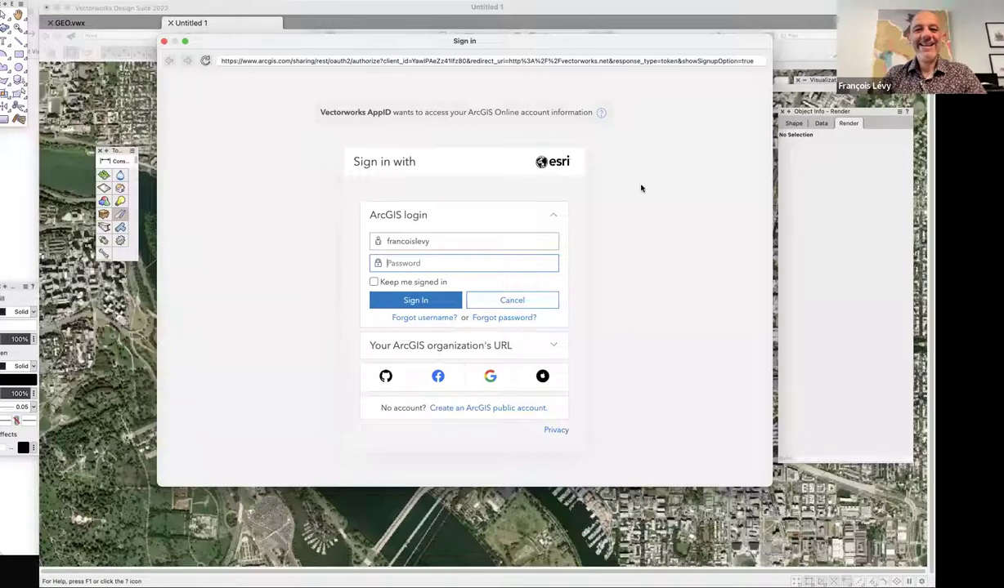
{"action": "left_click", "coordinate": [164, 41]}
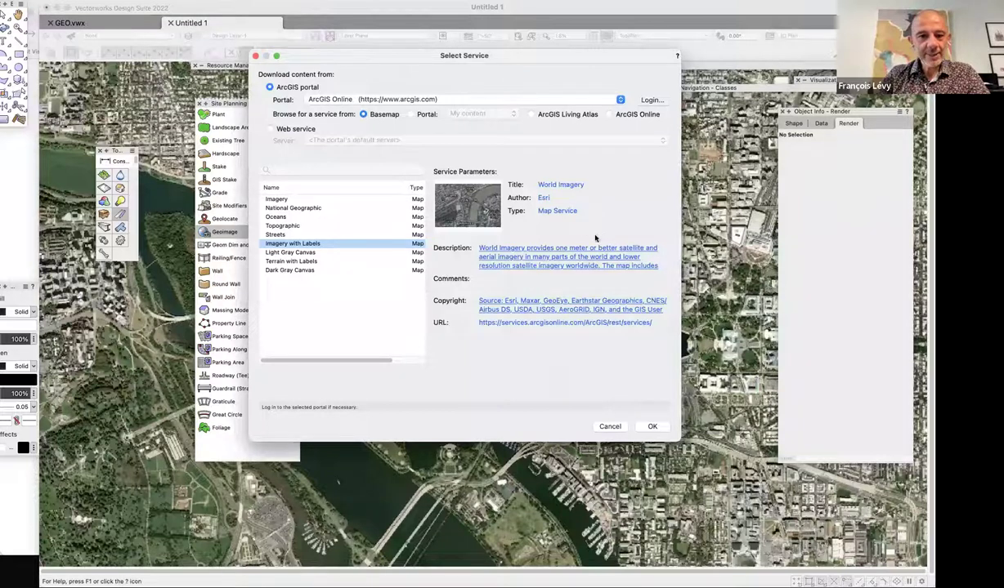
Preview the Imagery, National Geographic, Oceans, Topographic, Streets, Terrain and Dark Gray basemaps.
{"action": "left_click", "coordinate": [282, 201]}
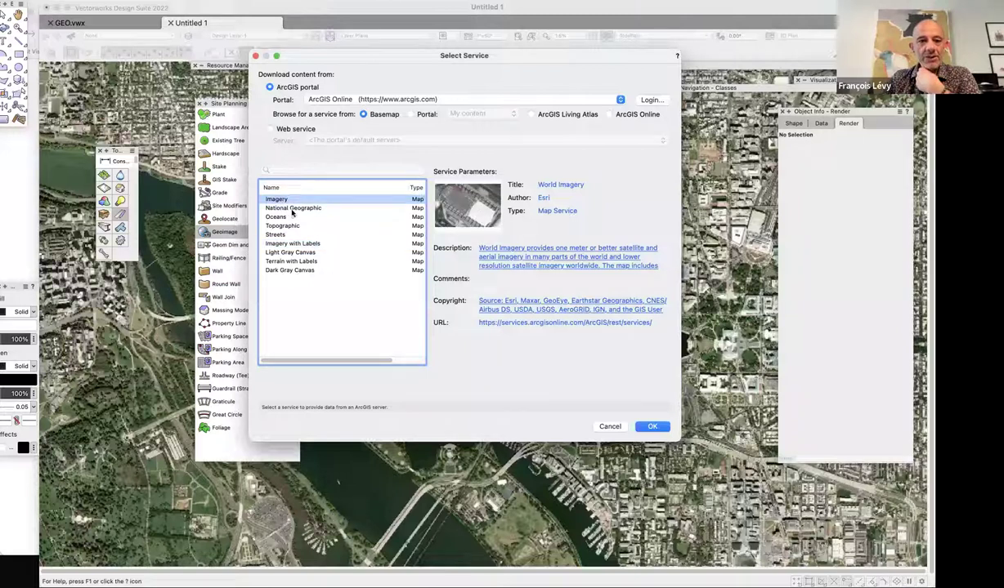
{"action": "left_click", "coordinate": [293, 209]}
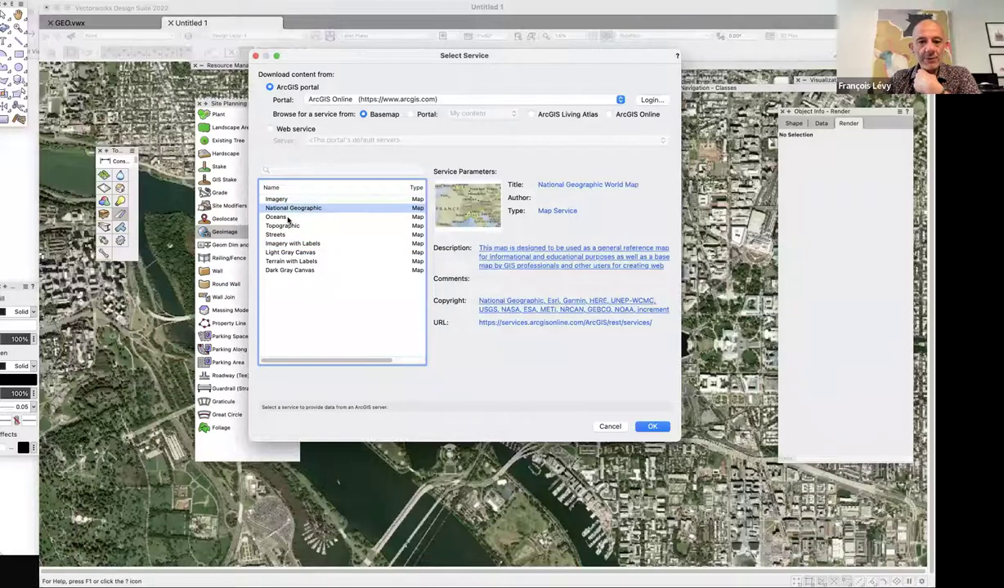
{"action": "left_click", "coordinate": [280, 217]}
{"action": "left_click", "coordinate": [296, 227]}
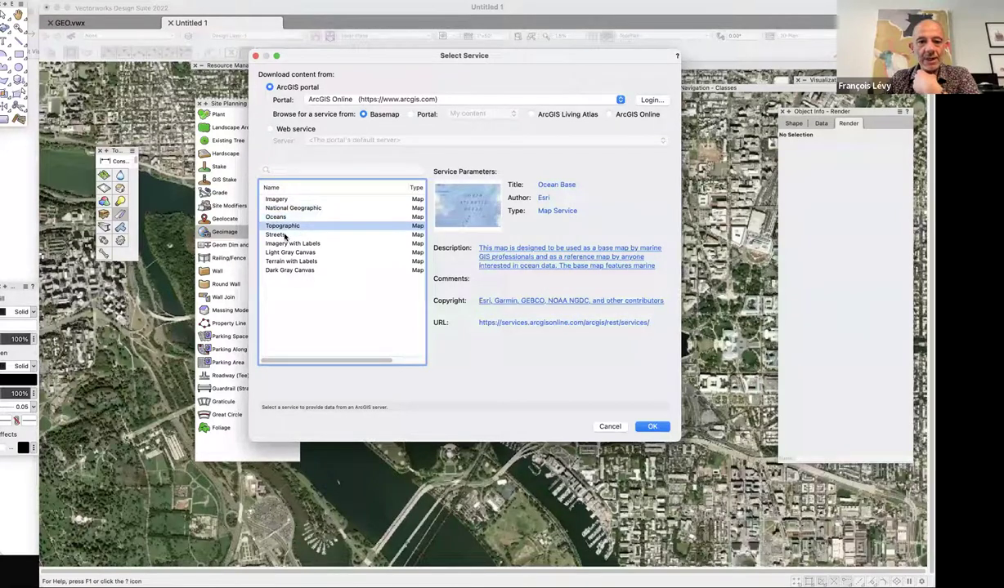
{"action": "key", "text": "Down"}
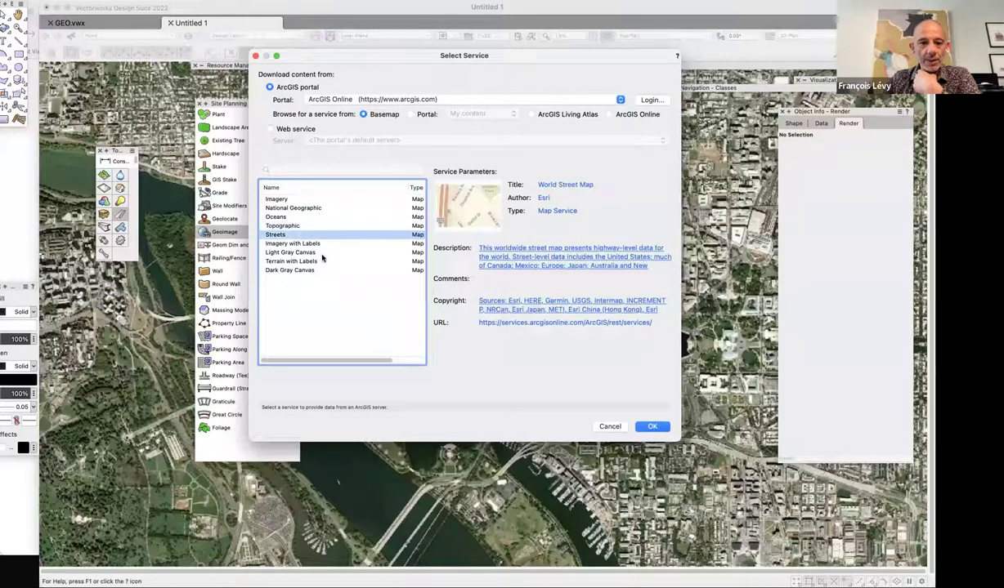
{"action": "left_click", "coordinate": [329, 262]}
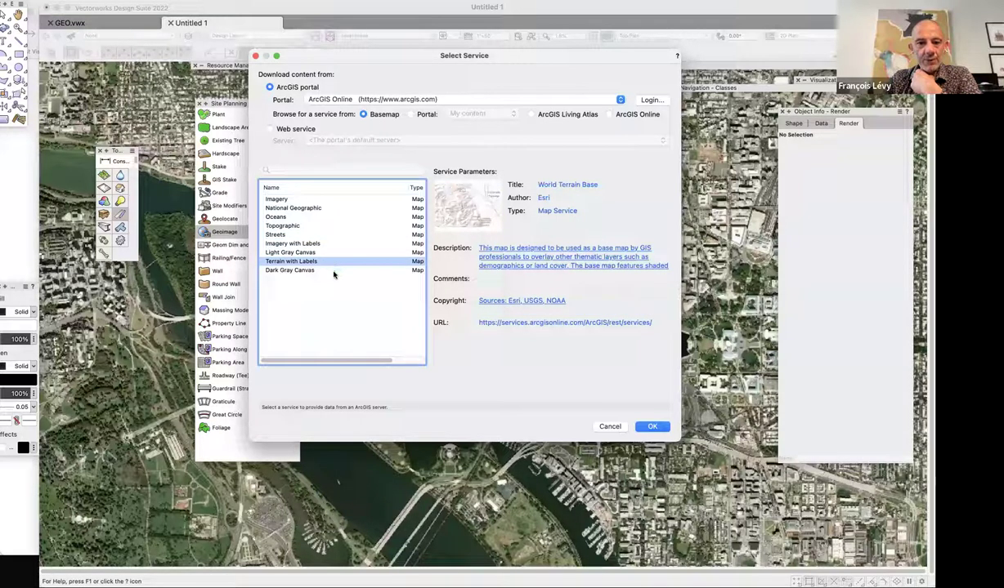
{"action": "left_click", "coordinate": [300, 270]}
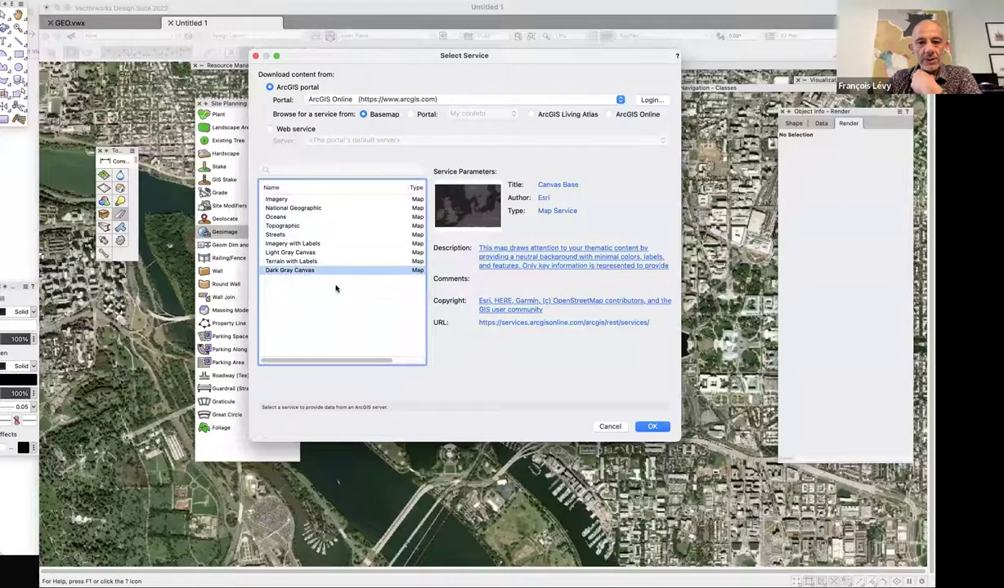
{"action": "left_click", "coordinate": [279, 234]}
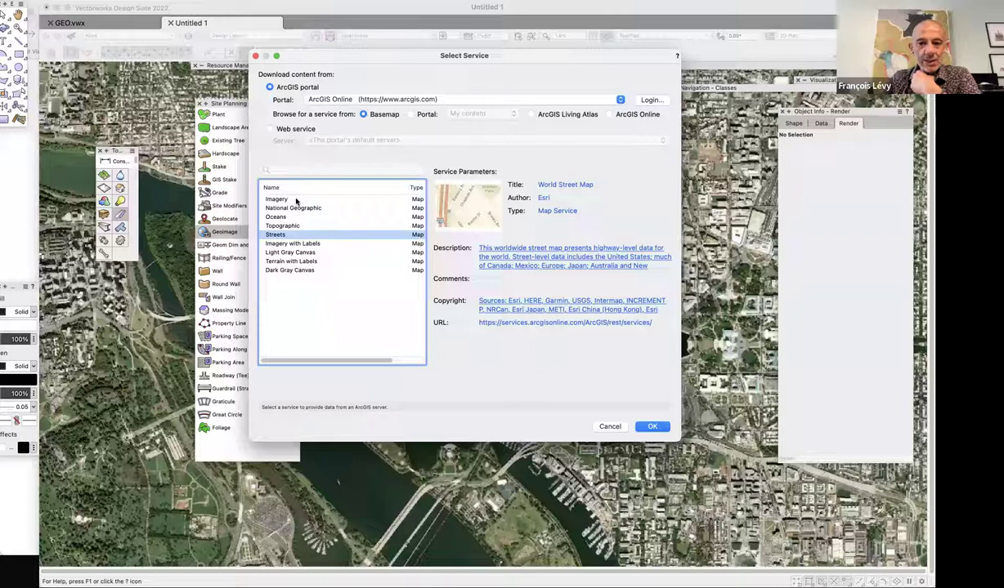
Select the Imagery basemap and confirm it as the Geoimage service.
{"action": "left_click", "coordinate": [296, 201]}
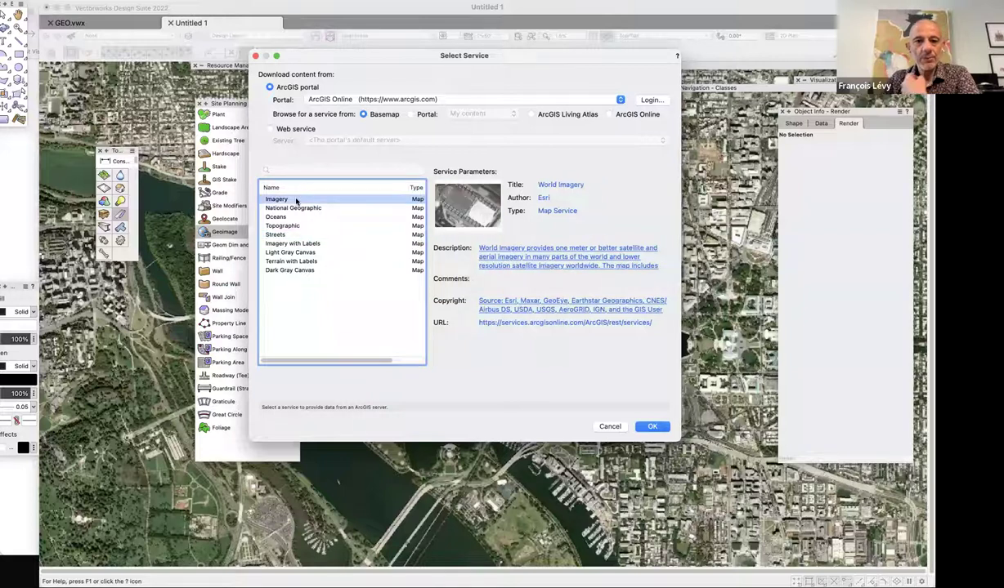
{"action": "scroll", "coordinate": [327, 199], "scroll_direction": "right", "scroll_amount": 3}
{"action": "scroll", "coordinate": [341, 197], "scroll_direction": "left", "scroll_amount": 3}
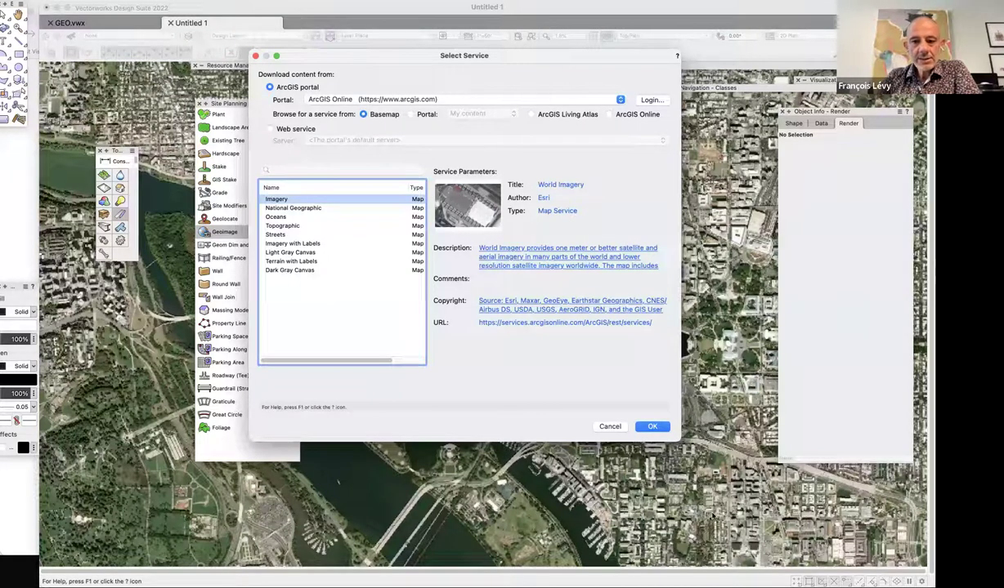
{"action": "left_click", "coordinate": [652, 428]}
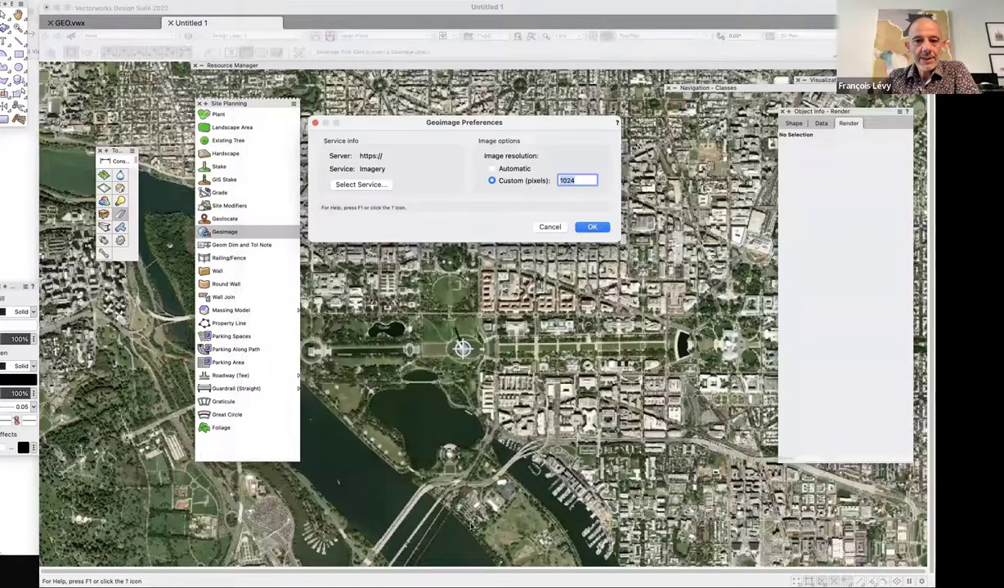
Cancel the Geoimage Preferences dialog to return to the aerial map.
{"action": "left_click", "coordinate": [549, 227]}
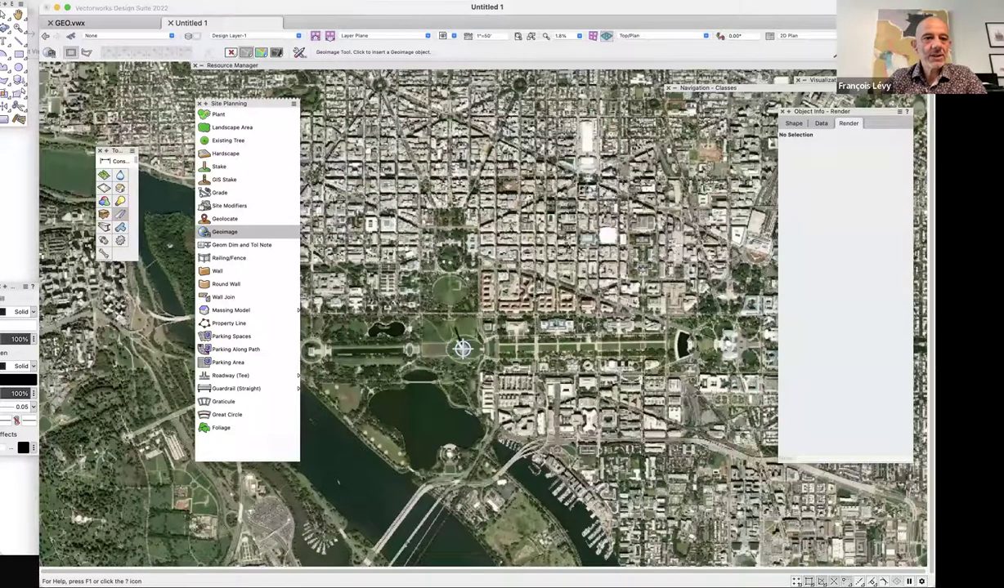
Show the document's Georeferencing settings with the origin latitude and longitude, then bring up a blank browser tab.
{"action": "left_click", "coordinate": [82, 0]}
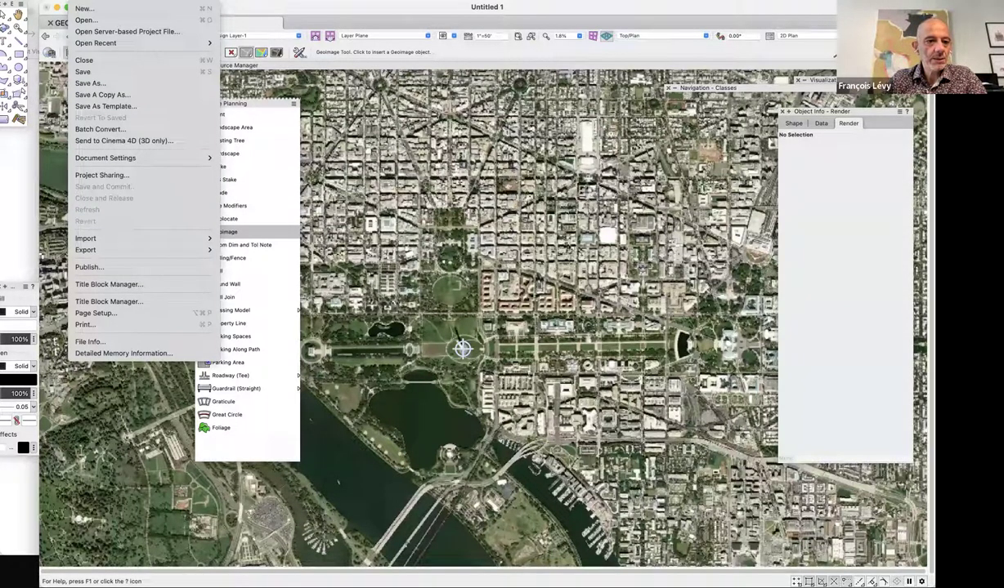
{"action": "mouse_move", "coordinate": [111, 160]}
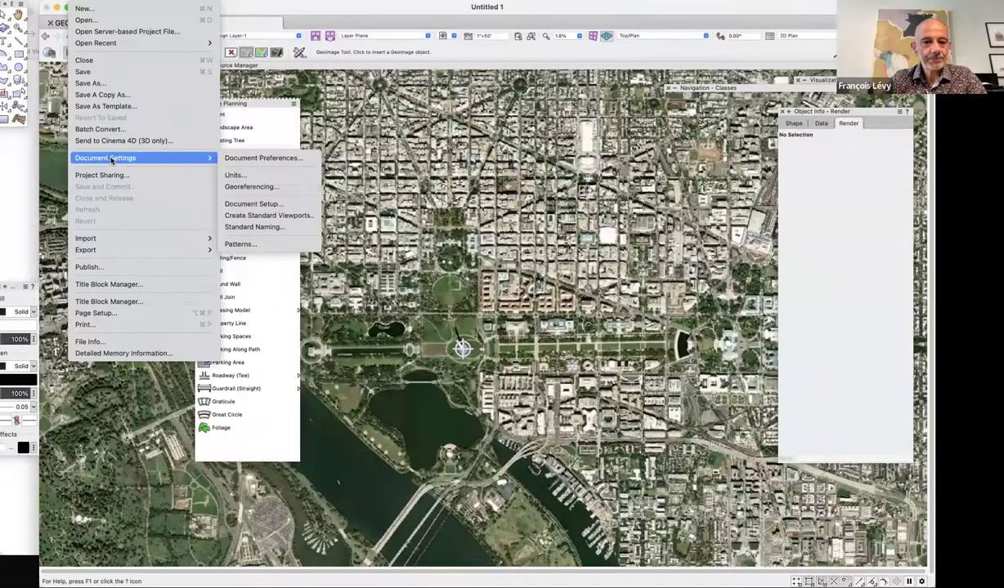
{"action": "left_click", "coordinate": [251, 186]}
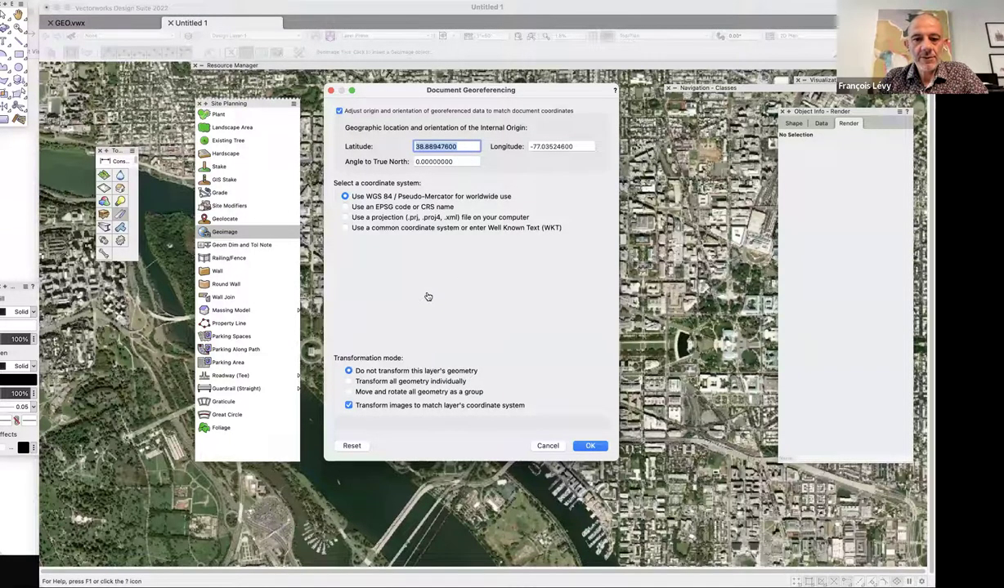
{"action": "key", "text": "super+Tab"}
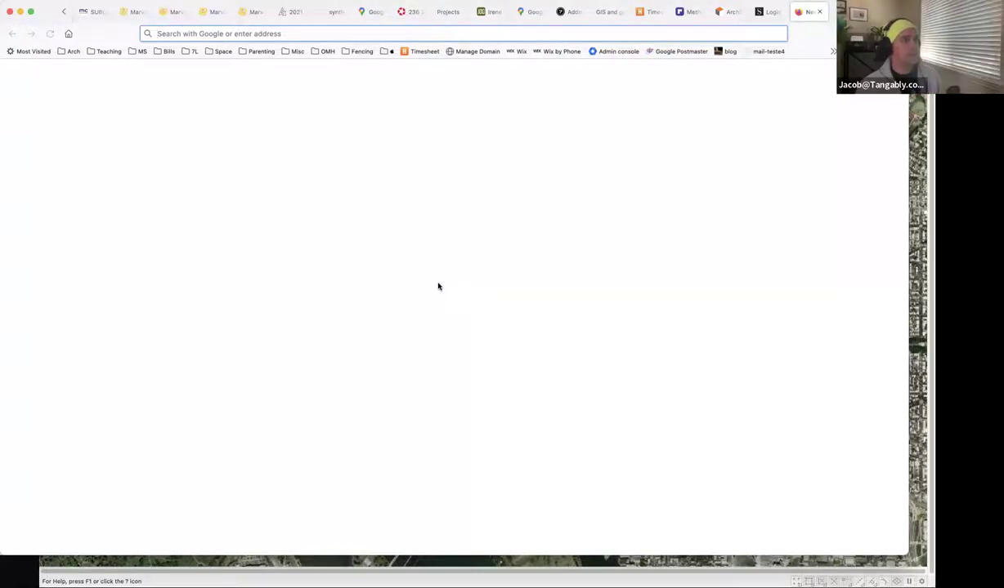
Search 'mansion ridge dr, santa fe nm' and open Mansion Ridge Rd in Google Maps.
{"action": "type", "text": "mansion ridge dr"}
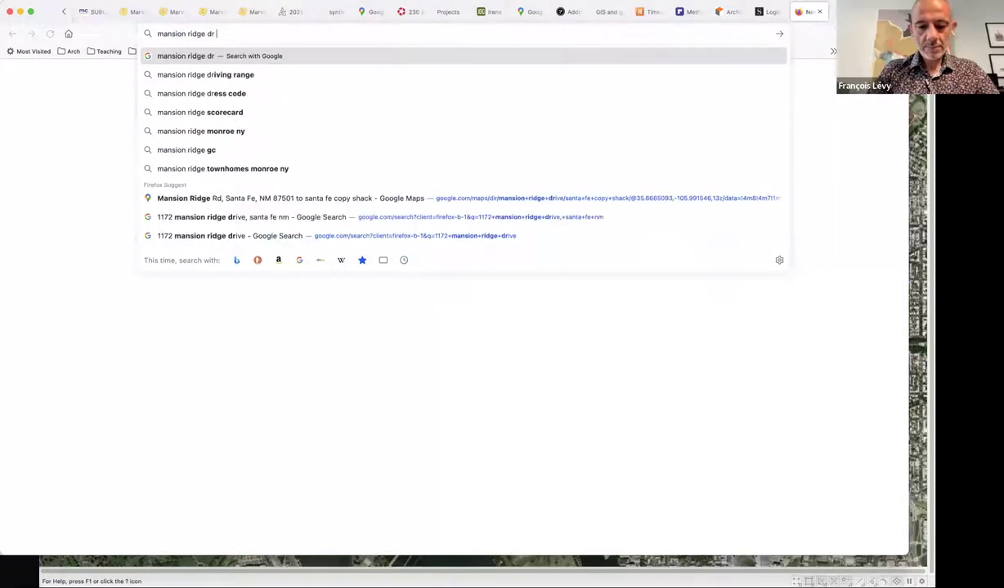
{"action": "type", "text": ", santa fe nm"}
{"action": "key", "text": "Return"}
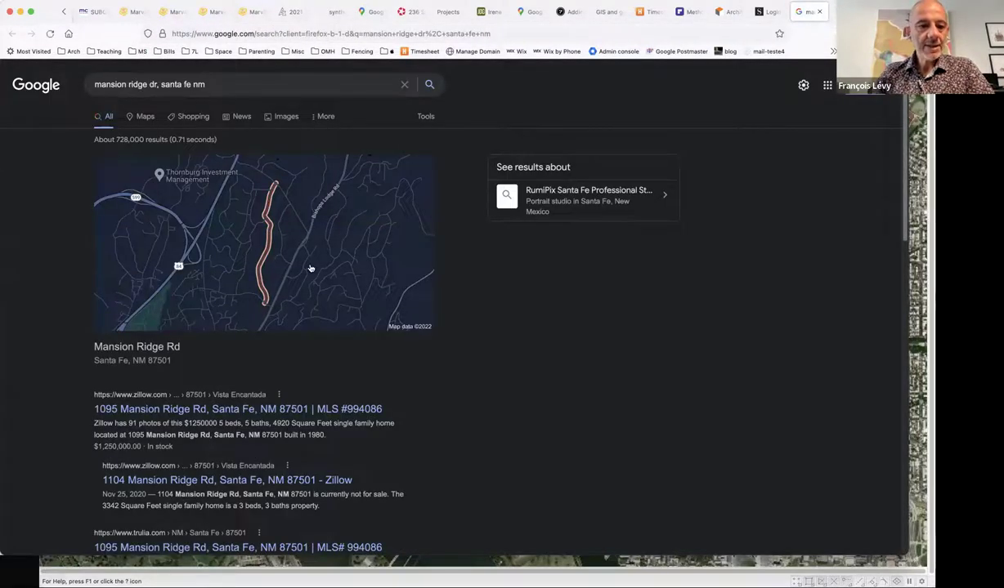
{"action": "left_click", "coordinate": [310, 264]}
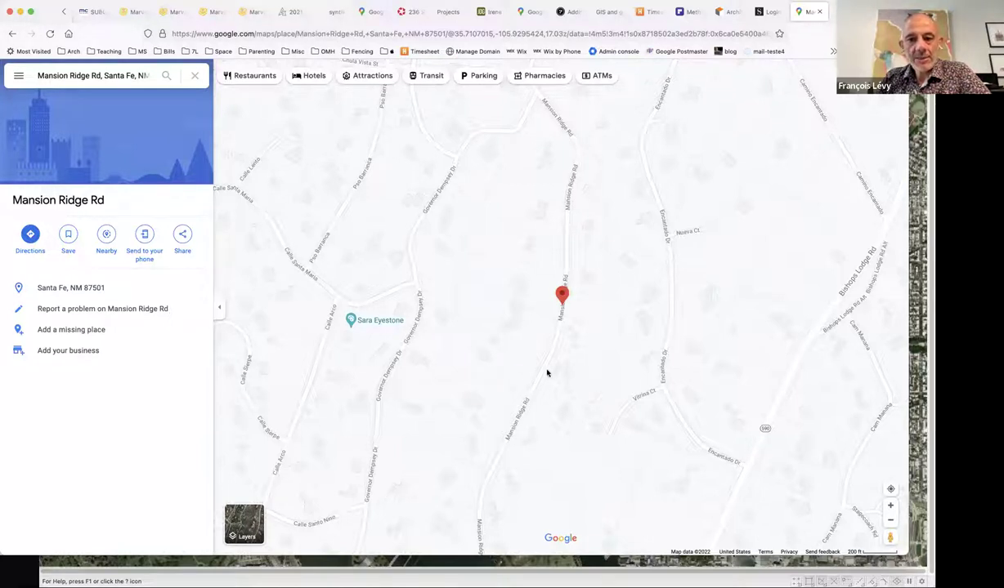
Switch Google Maps to satellite imagery and zoom in on the wooded lot beside Mansion Ridge Rd.
{"action": "left_click_drag", "start_coordinate": [490, 409], "coordinate": [443, 267]}
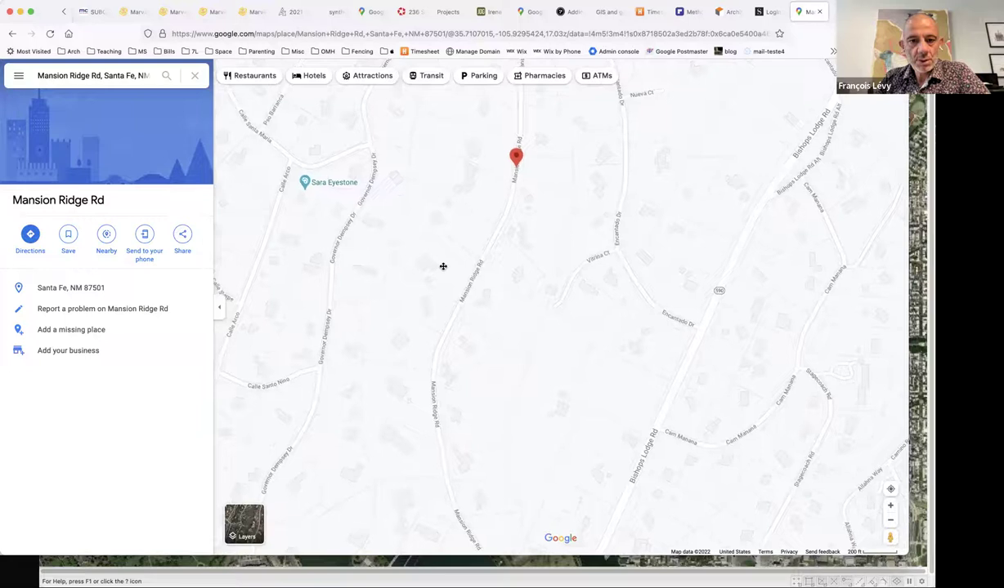
{"action": "left_click_drag", "start_coordinate": [497, 166], "coordinate": [473, 227]}
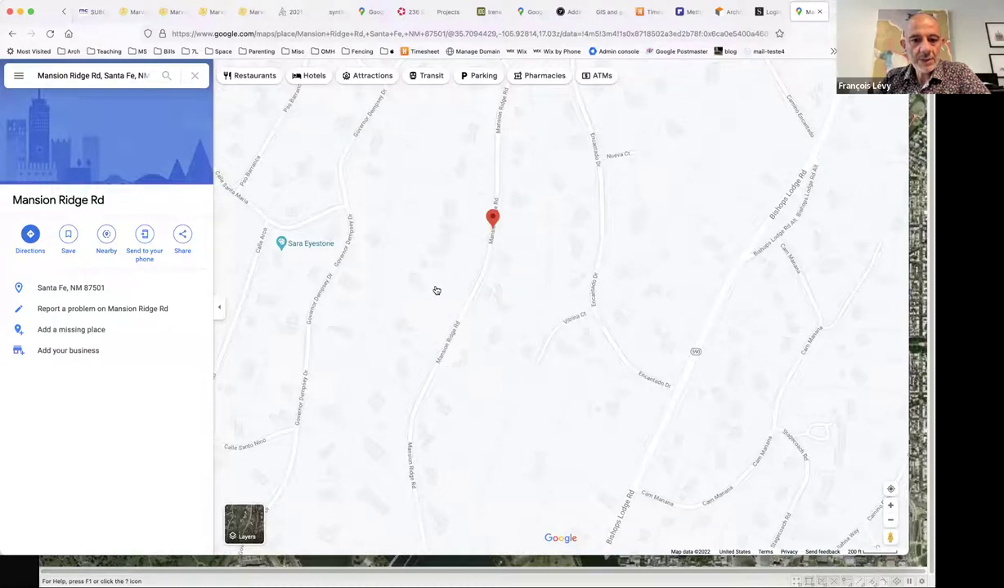
{"action": "scroll", "coordinate": [431, 289], "scroll_direction": "up", "scroll_amount": 2}
{"action": "left_click", "coordinate": [245, 524]}
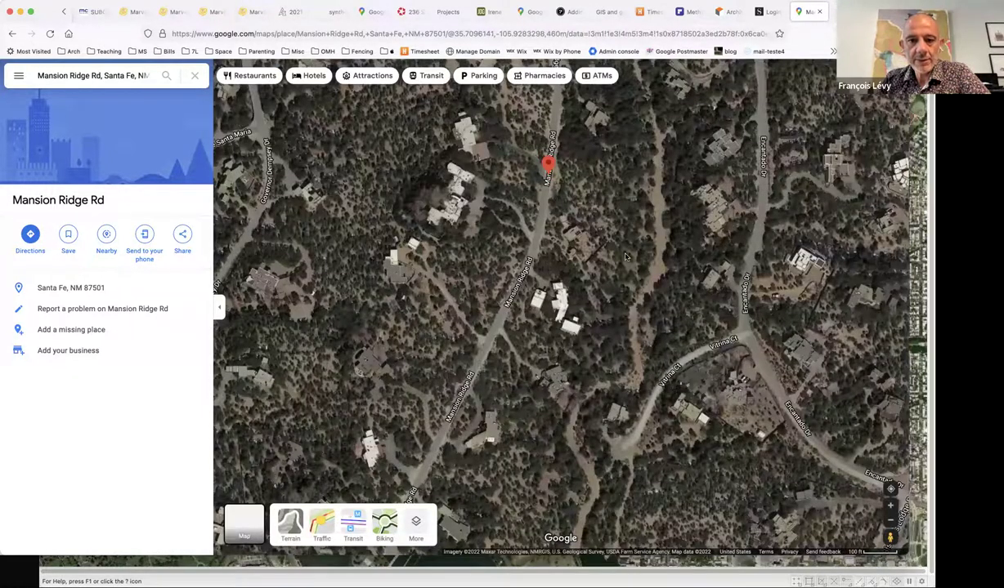
{"action": "left_click_drag", "start_coordinate": [602, 246], "coordinate": [615, 322]}
{"action": "left_click_drag", "start_coordinate": [598, 192], "coordinate": [604, 217]}
{"action": "left_click_drag", "start_coordinate": [543, 232], "coordinate": [556, 356]}
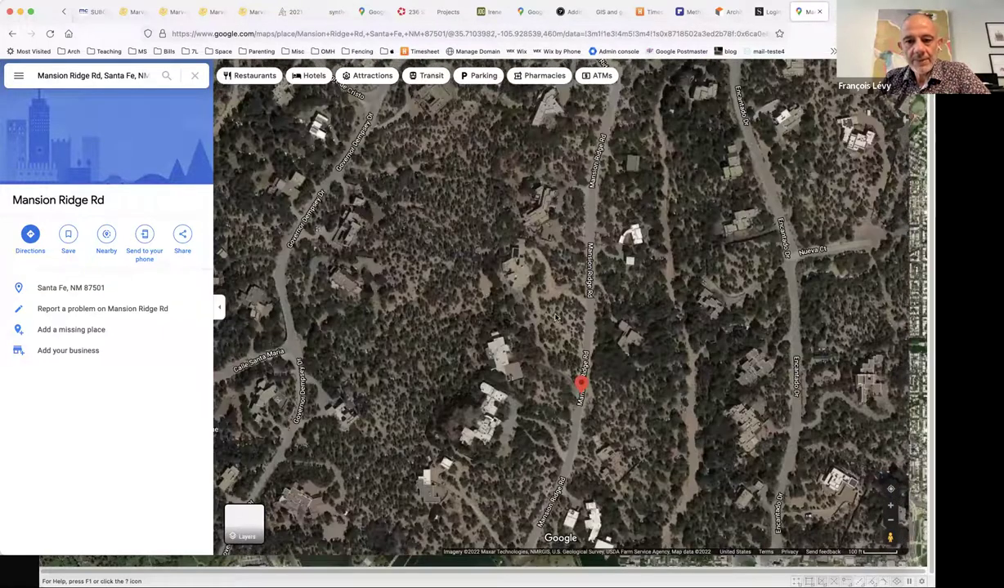
{"action": "scroll", "coordinate": [557, 356], "scroll_direction": "up", "scroll_amount": 5}
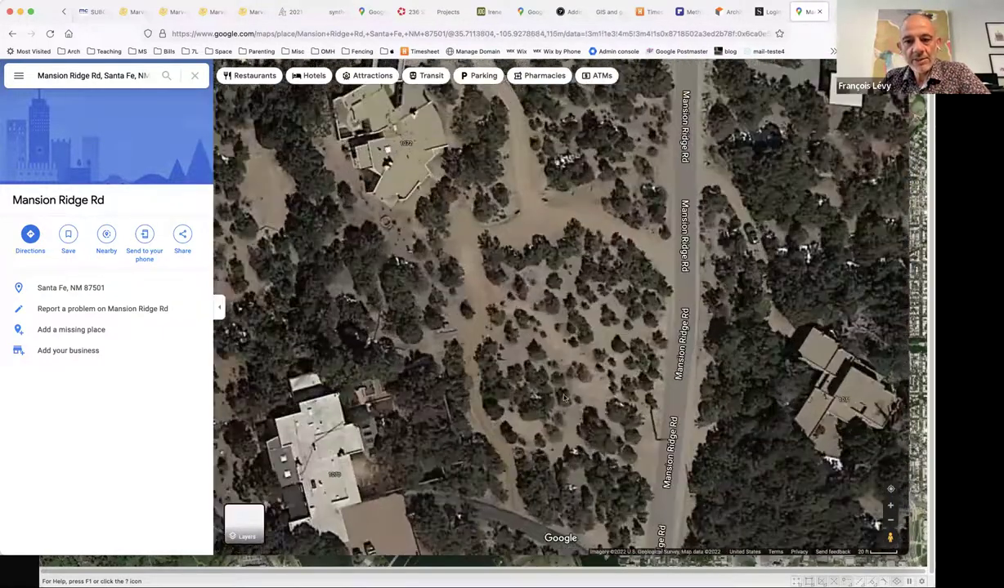
{"action": "left_click_drag", "start_coordinate": [535, 357], "coordinate": [527, 377]}
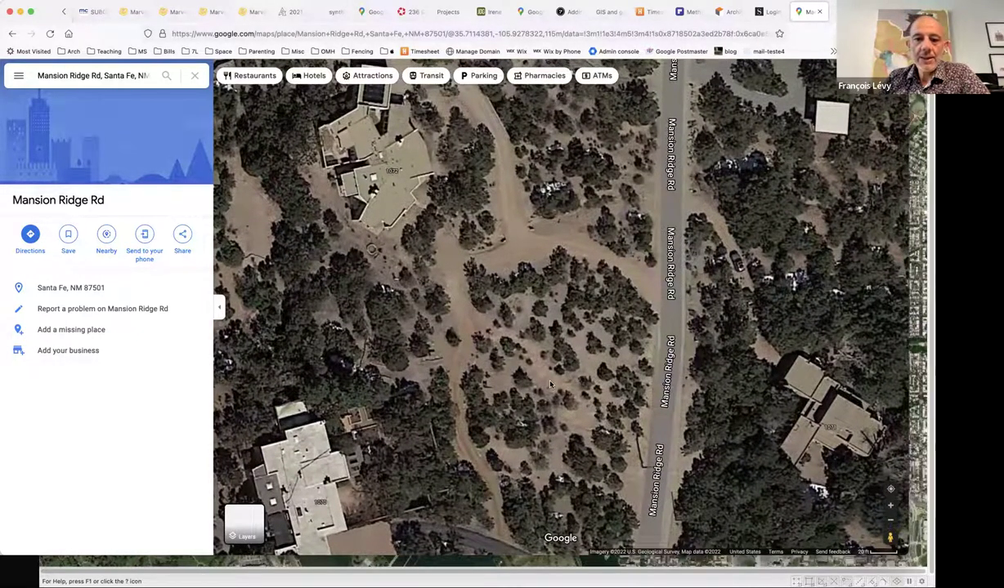
{"action": "scroll", "coordinate": [550, 384], "scroll_direction": "up", "scroll_amount": 3}
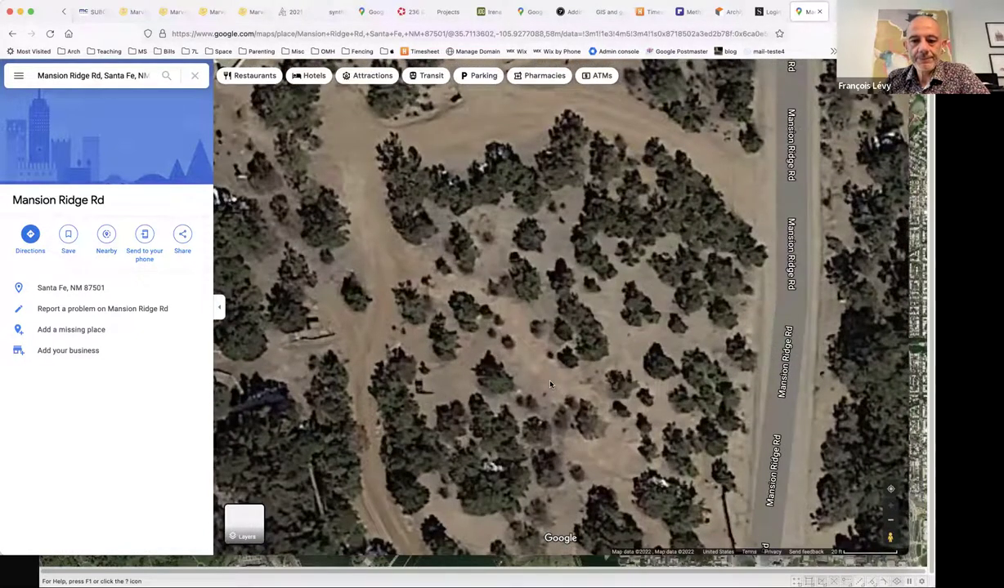
Read the latitude and longitude of a spot on the lot, then return to Vectorworks' Document Georeferencing dialog.
{"action": "right_click", "coordinate": [551, 384]}
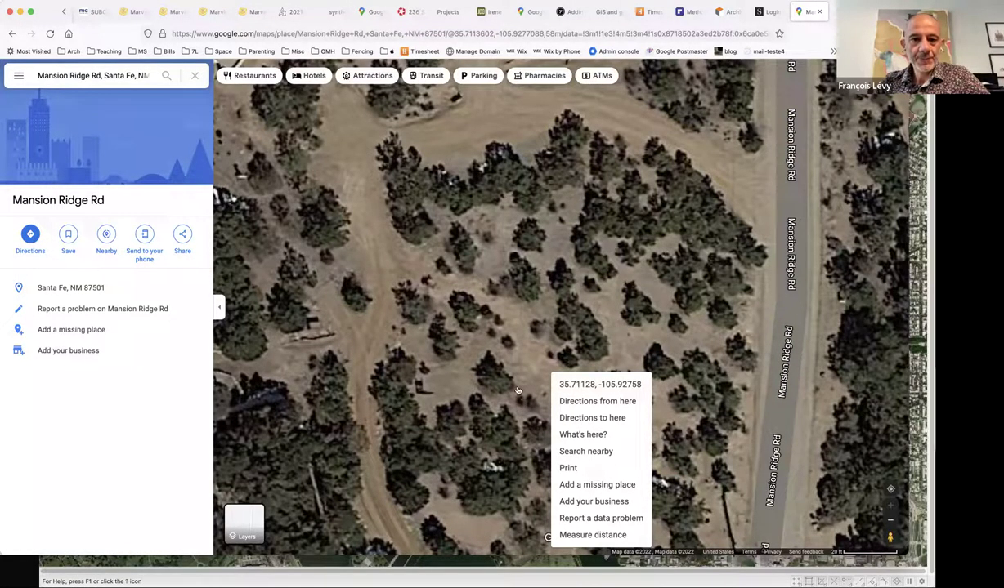
{"action": "key", "text": "super+Tab"}
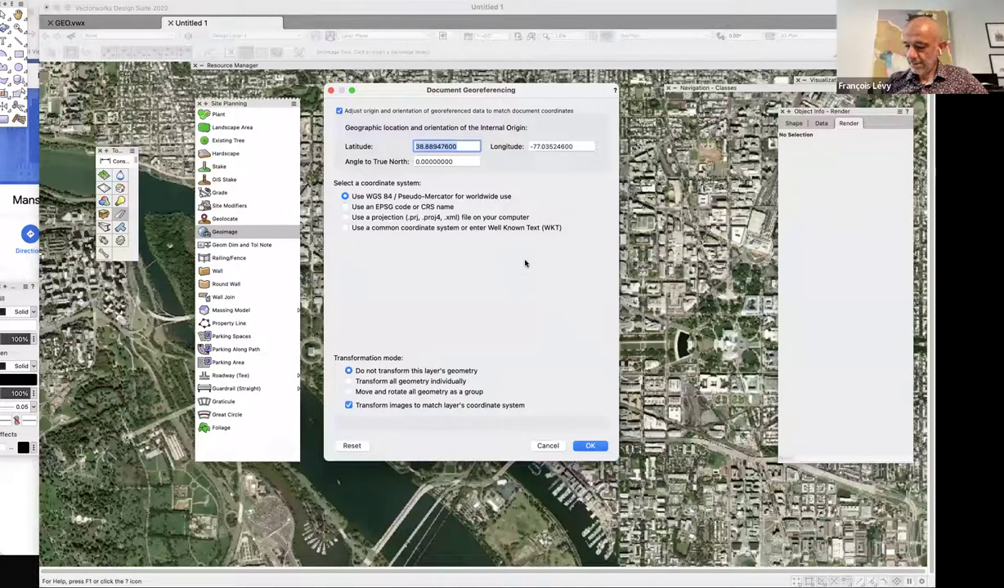
Set the origin to latitude 35.71128, longitude -105.92758, moving and rotating all geometry as a group.
{"action": "type", "text": "3"}
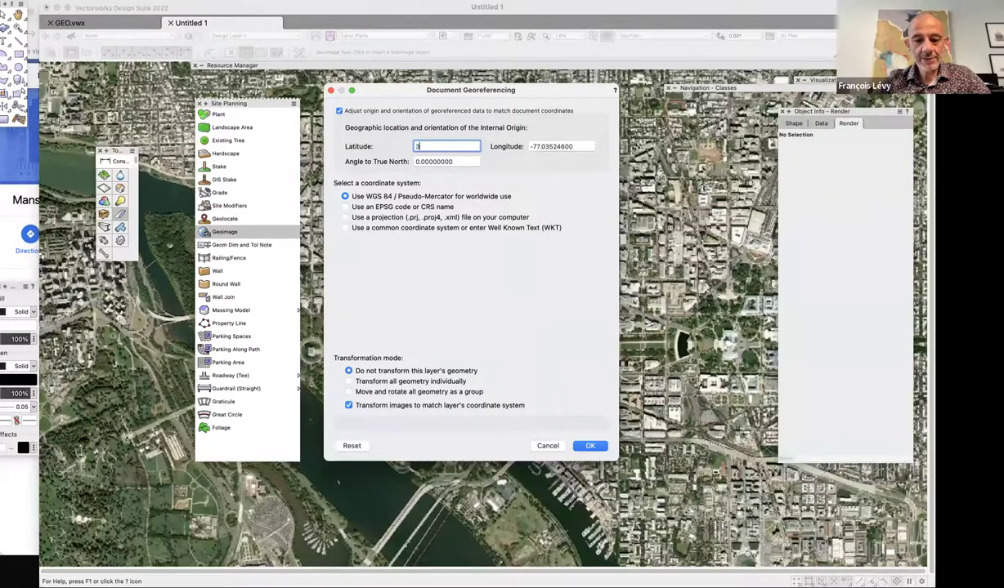
{"action": "type", "text": "5.7"}
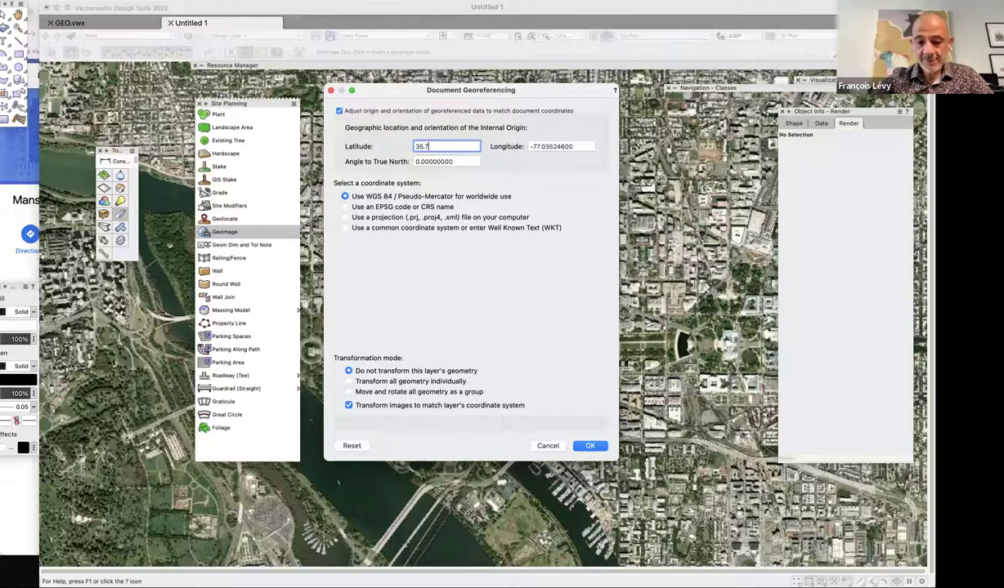
{"action": "type", "text": "1128"}
{"action": "key", "text": "Tab"}
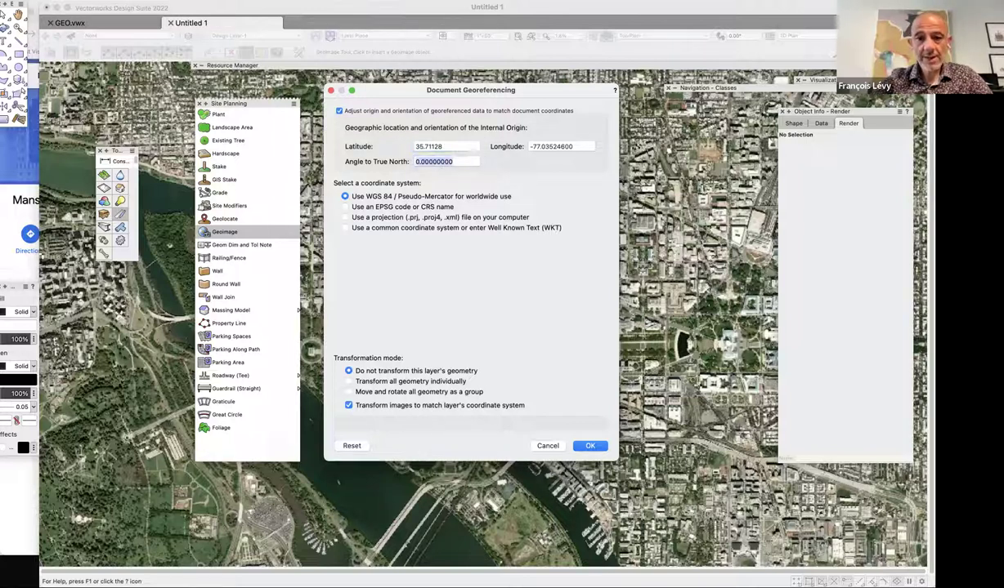
{"action": "key", "text": "Tab"}
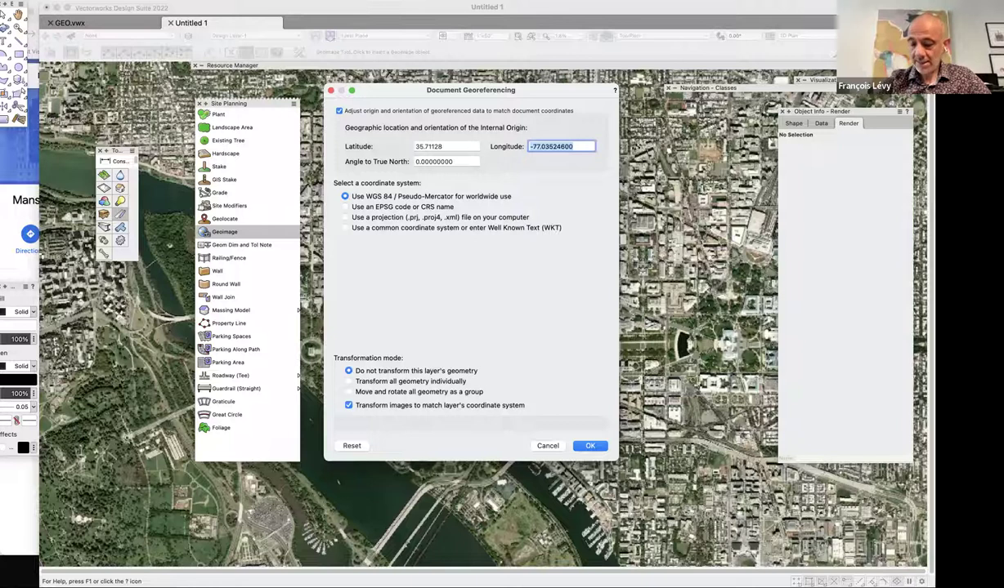
{"action": "type", "text": "-105."}
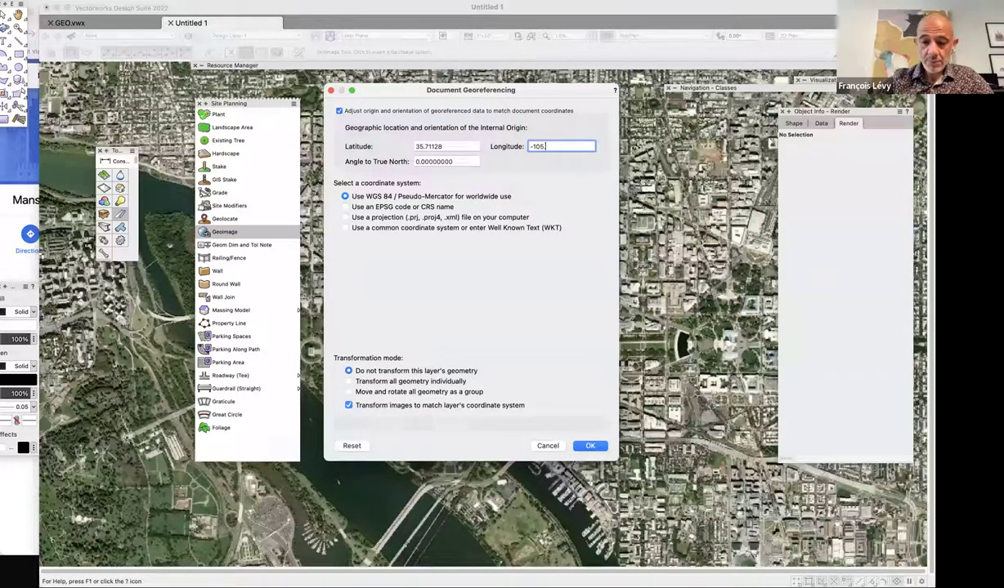
{"action": "type", "text": "92"}
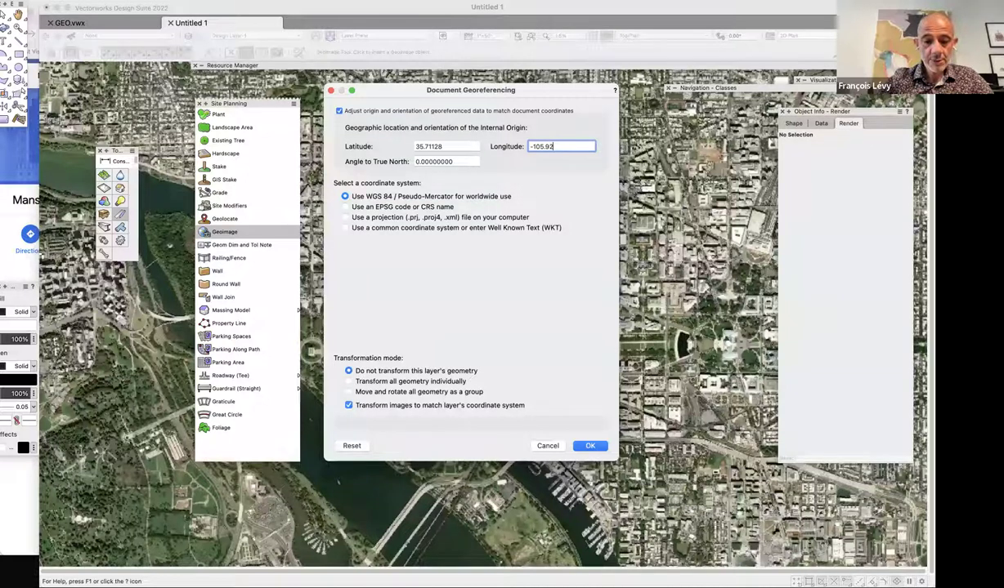
{"action": "type", "text": "758"}
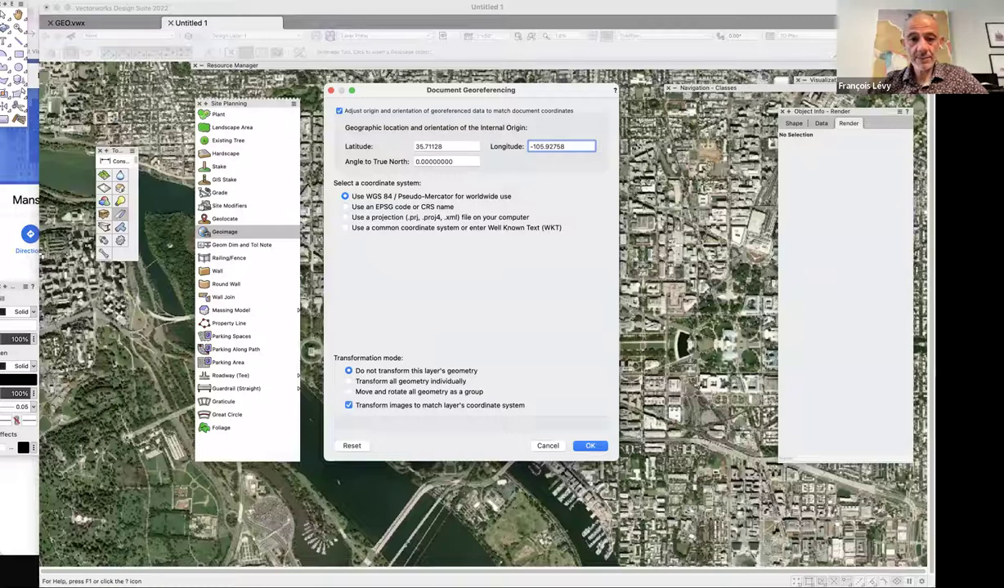
{"action": "left_click", "coordinate": [359, 382]}
{"action": "left_click", "coordinate": [367, 393]}
{"action": "left_click", "coordinate": [590, 446]}
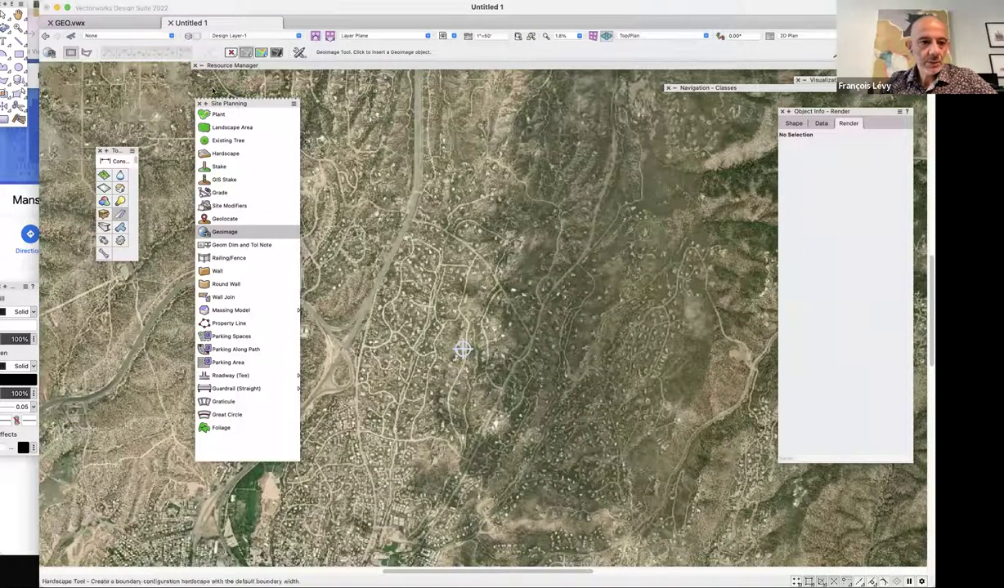
Zoom and pan in on the aerial houses and dirt roads of the lot, then zoom back to 28%.
{"action": "scroll", "coordinate": [463, 350], "scroll_direction": "up", "scroll_amount": 5}
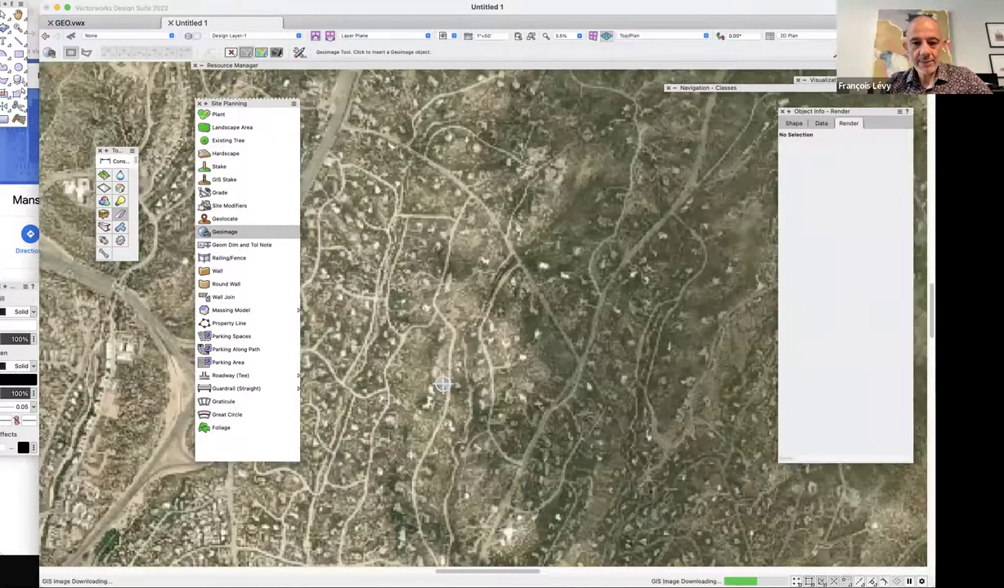
{"action": "scroll", "coordinate": [482, 314], "scroll_direction": "up", "scroll_amount": 6}
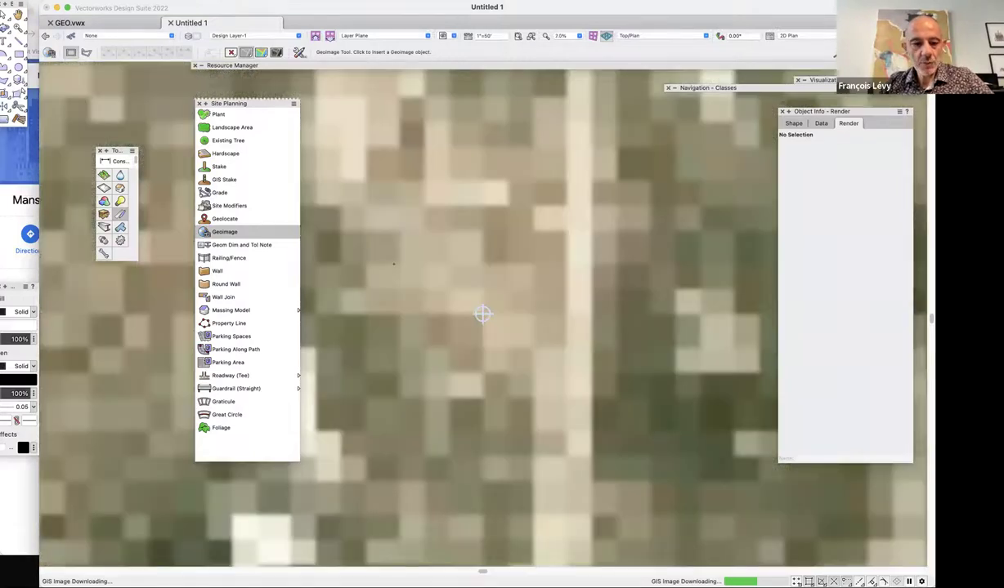
{"action": "scroll", "coordinate": [482, 313], "scroll_direction": "down", "scroll_amount": 3}
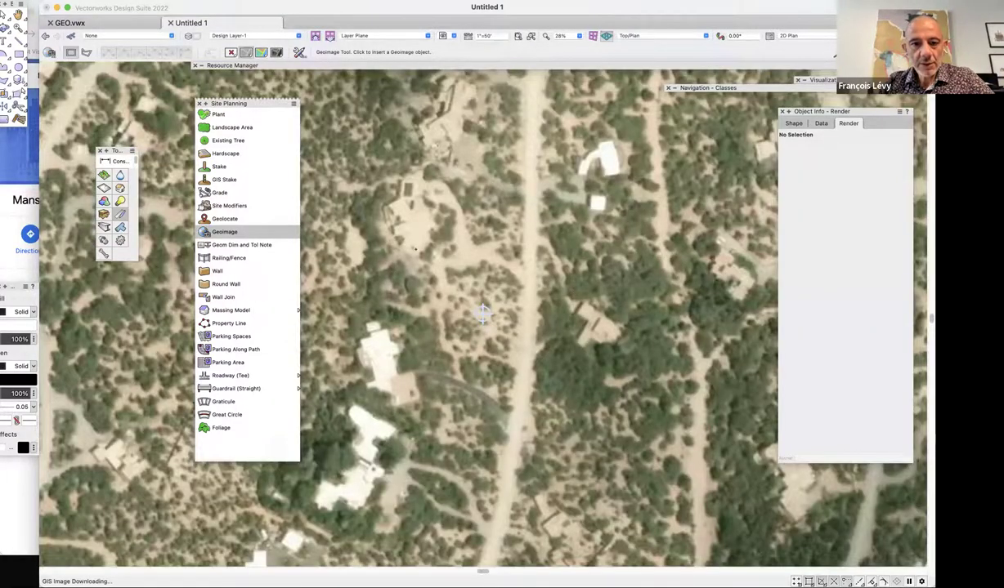
{"action": "middle_click_drag", "start_coordinate": [483, 314], "coordinate": [482, 335]}
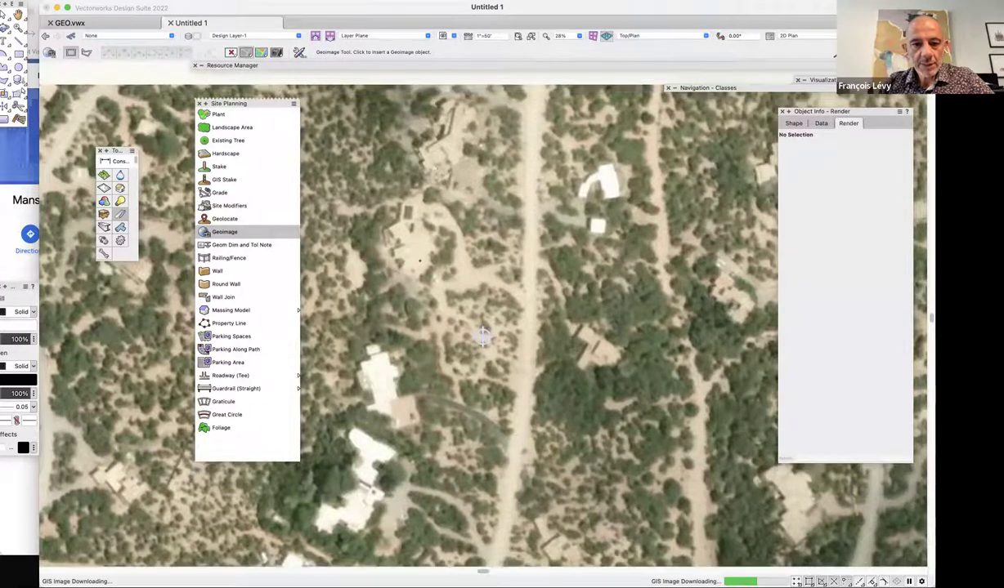
{"action": "scroll", "coordinate": [483, 335], "scroll_direction": "up", "scroll_amount": 2}
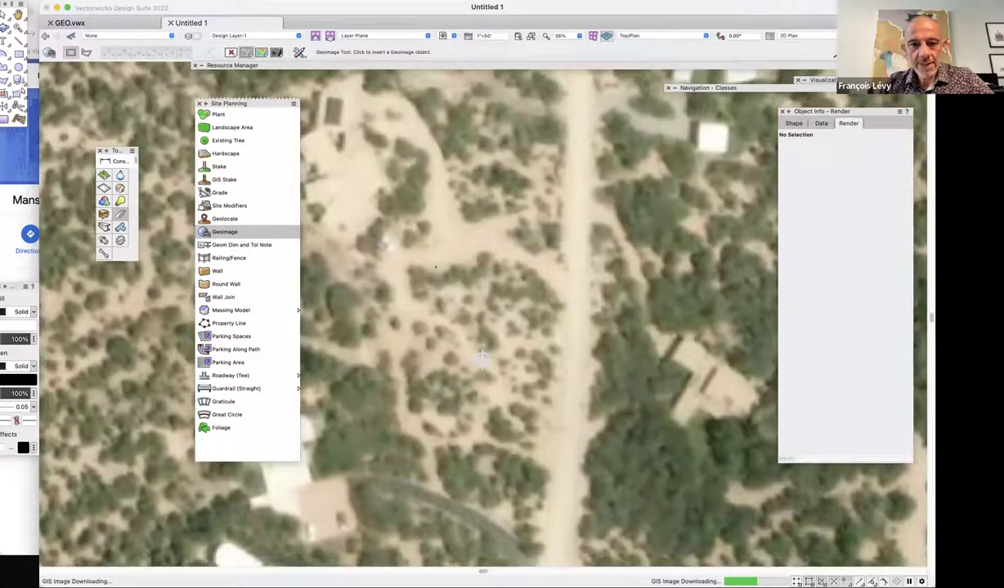
{"action": "middle_click_drag", "start_coordinate": [483, 359], "coordinate": [520, 417]}
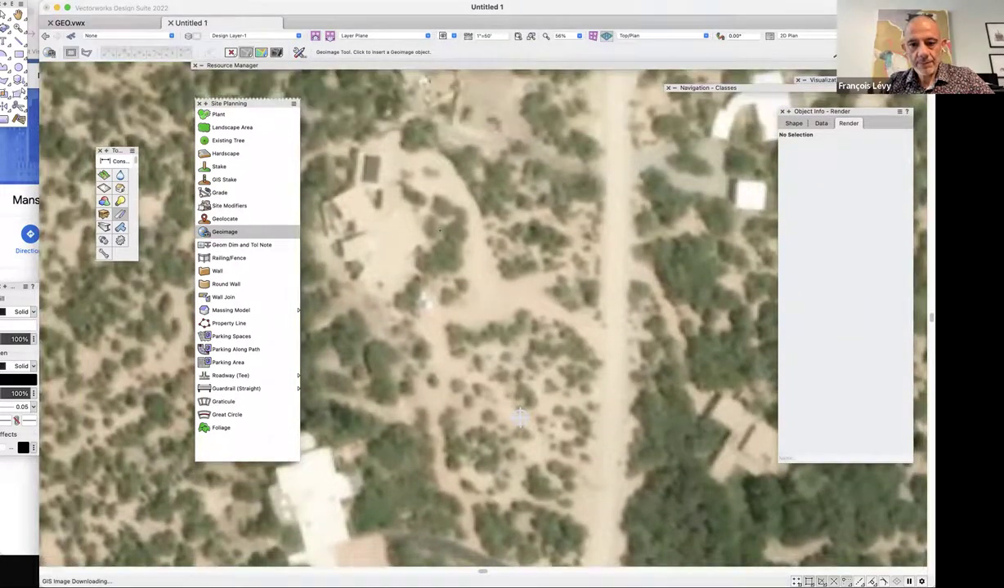
{"action": "key", "text": "super+minus"}
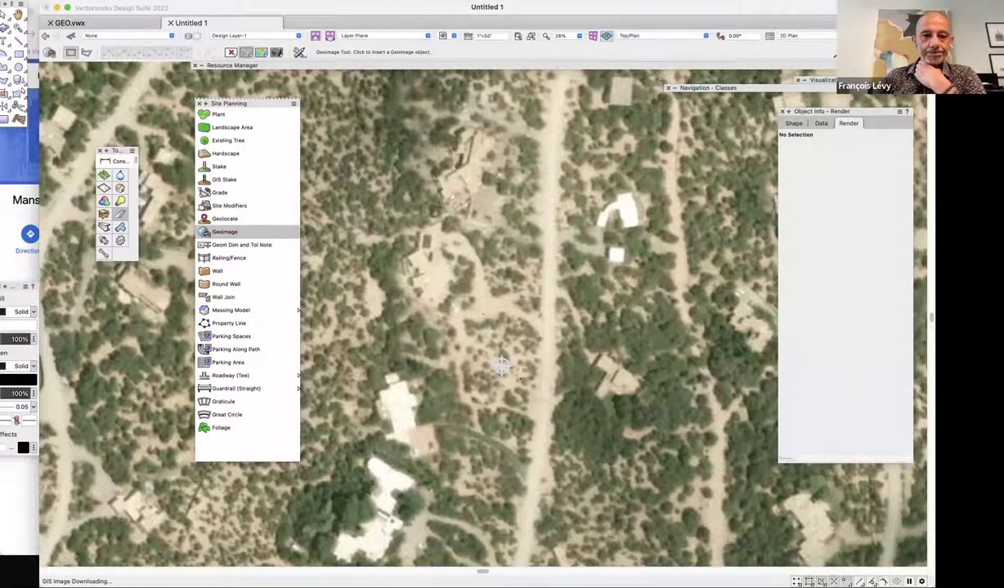
{"action": "key", "text": "h"}
{"action": "mouse_move", "coordinate": [440, 344]}
{"action": "left_mouse_down"}
{"action": "mouse_move", "coordinate": [533, 309]}
{"action": "mouse_move", "coordinate": [662, 350]}
{"action": "left_mouse_up"}
{"action": "key", "text": "2"}
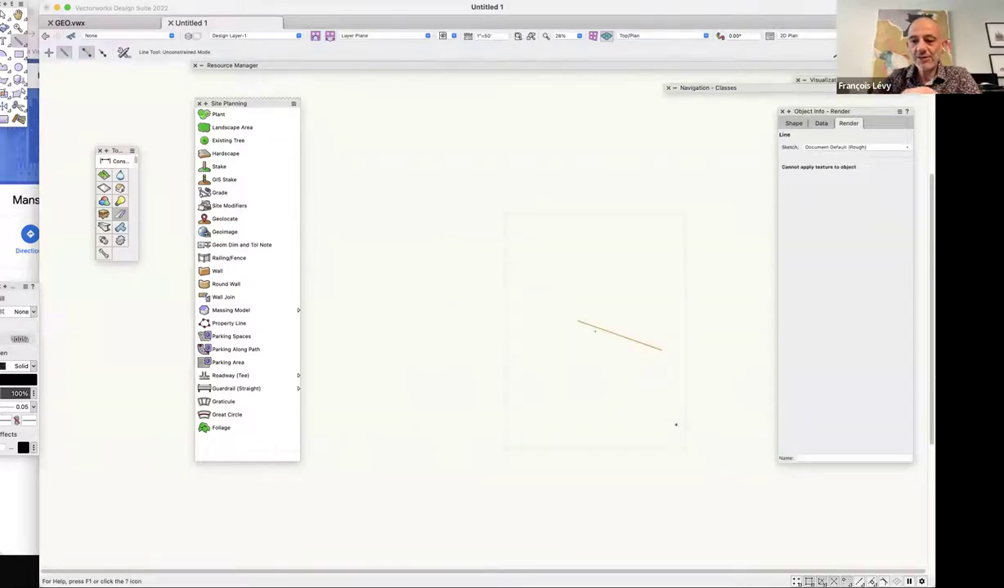
{"action": "key", "text": "Delete"}
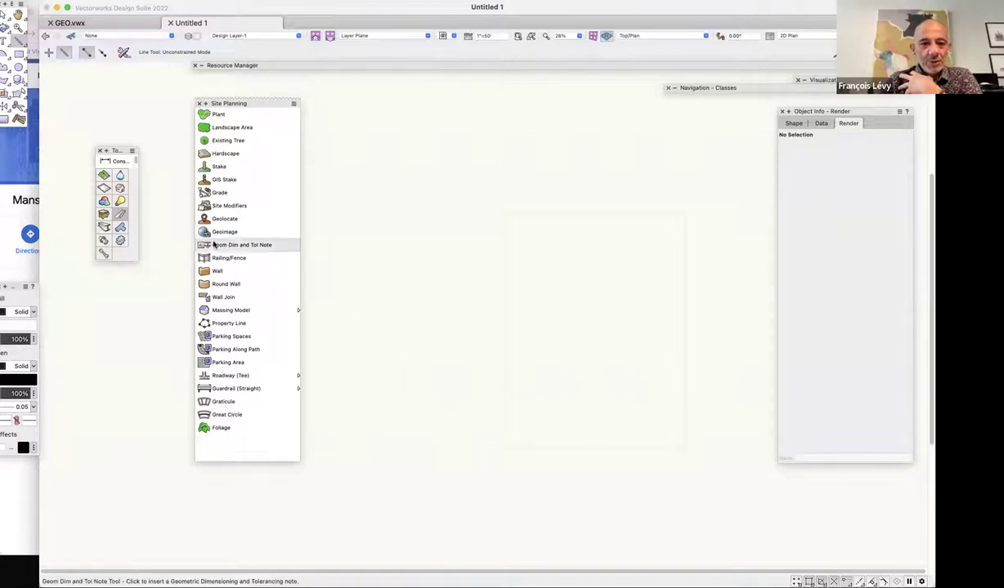
{"action": "left_click", "coordinate": [218, 233]}
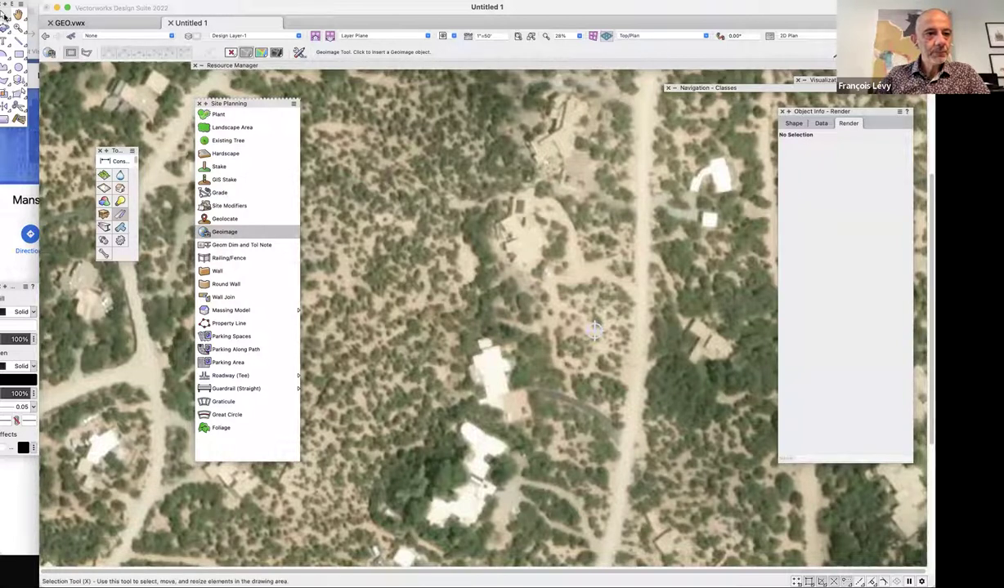
{"action": "key", "text": "x"}
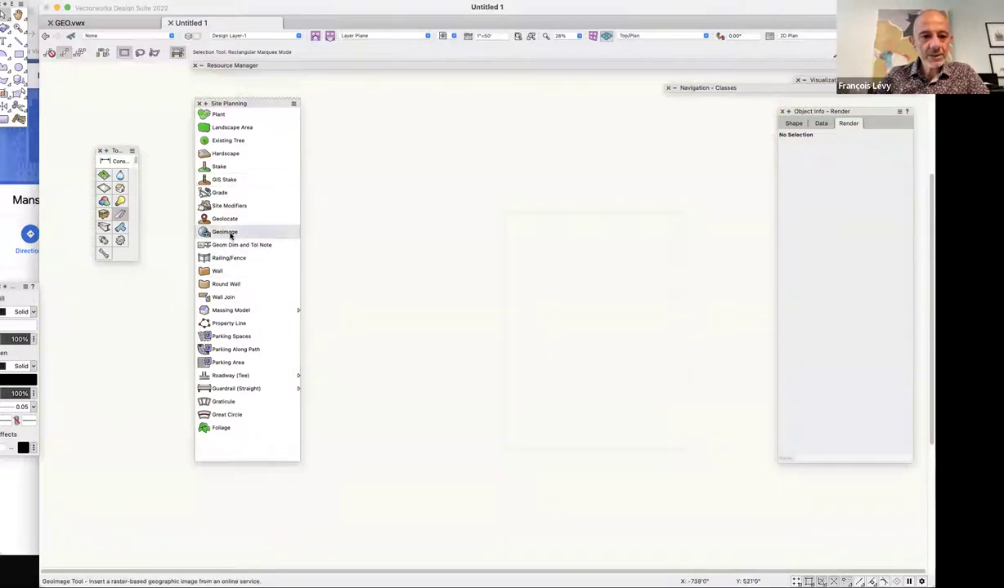
{"action": "left_click", "coordinate": [228, 232]}
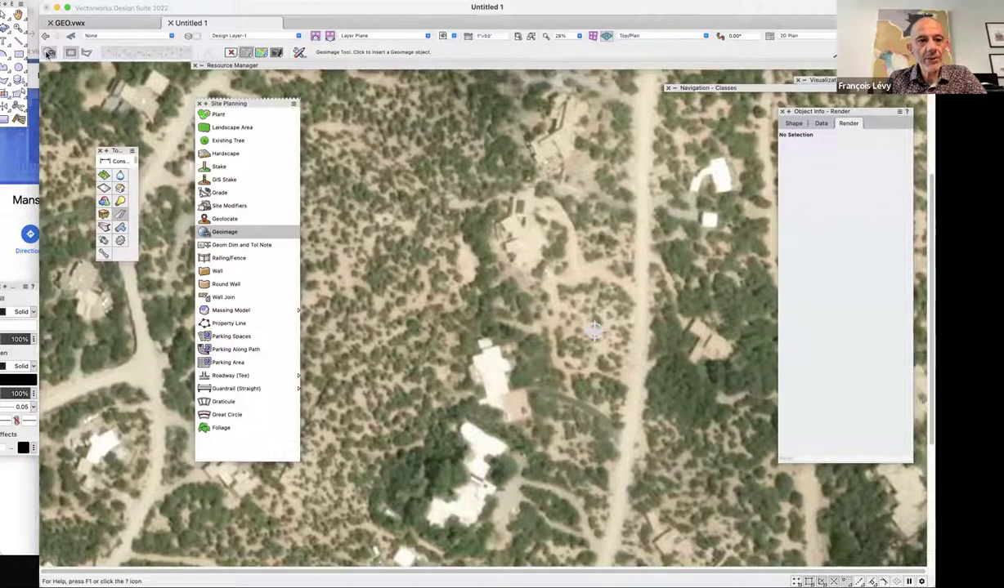
Leave the Geoimage map service unchanged and draw a Geoimage rectangle over the site area.
{"action": "left_click", "coordinate": [49, 53]}
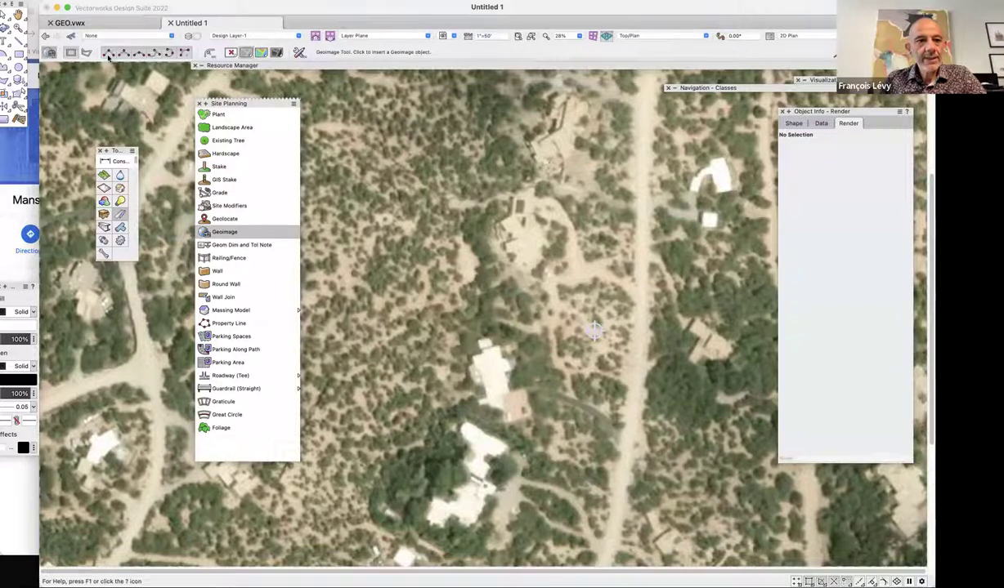
{"action": "left_click", "coordinate": [523, 176]}
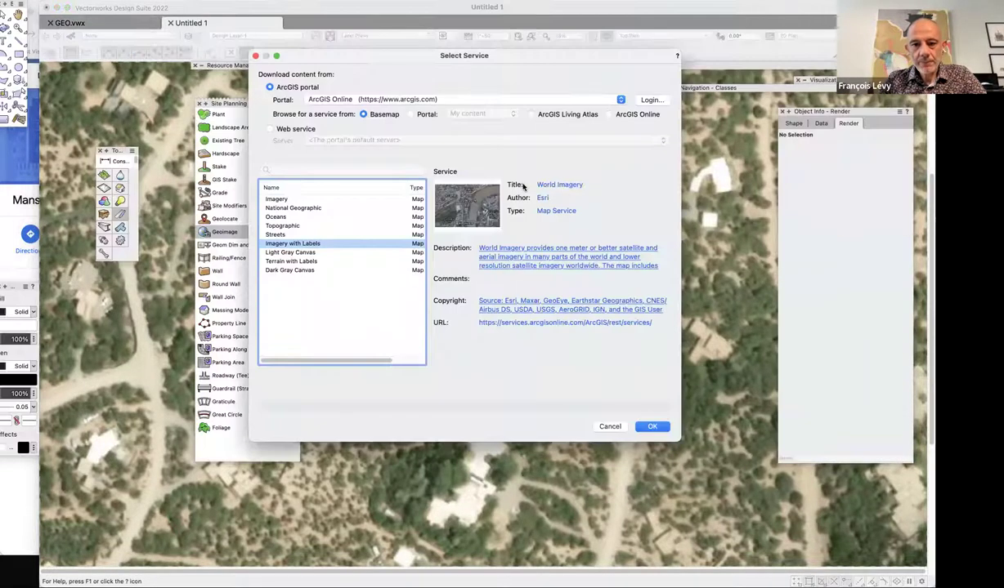
{"action": "left_click", "coordinate": [608, 428]}
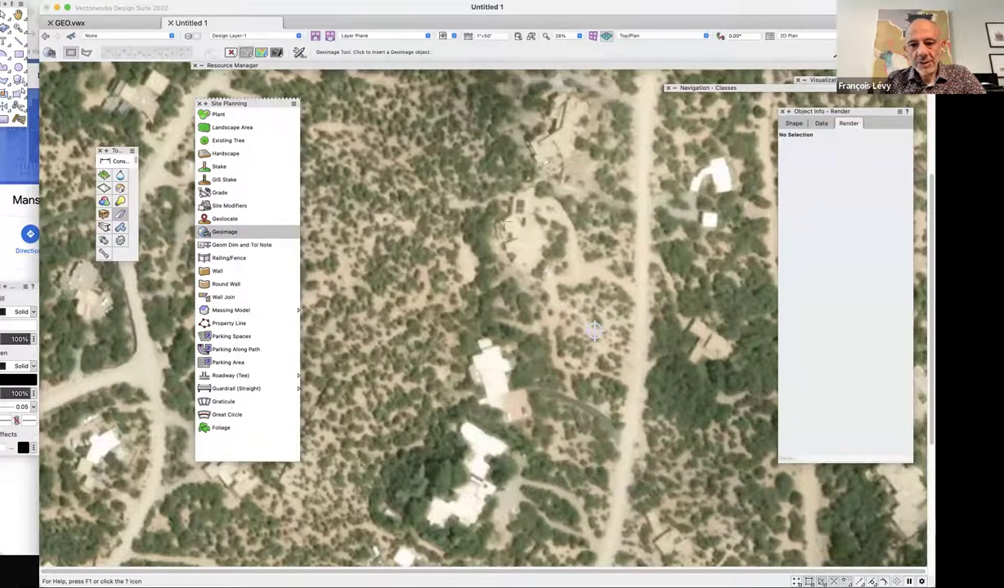
{"action": "left_click", "coordinate": [470, 179]}
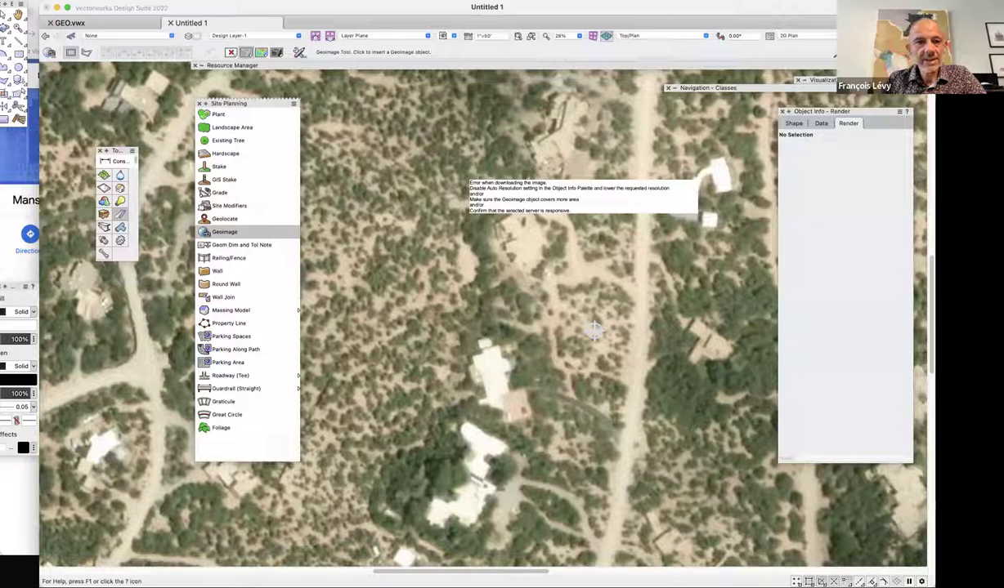
Select the Geoimage and show its Shape properties: World_Imagery service, EPSG 3857, resolution 1024.
{"action": "middle_click_drag", "start_coordinate": [594, 330], "coordinate": [449, 330]}
{"action": "key", "text": "x"}
{"action": "left_click", "coordinate": [546, 210]}
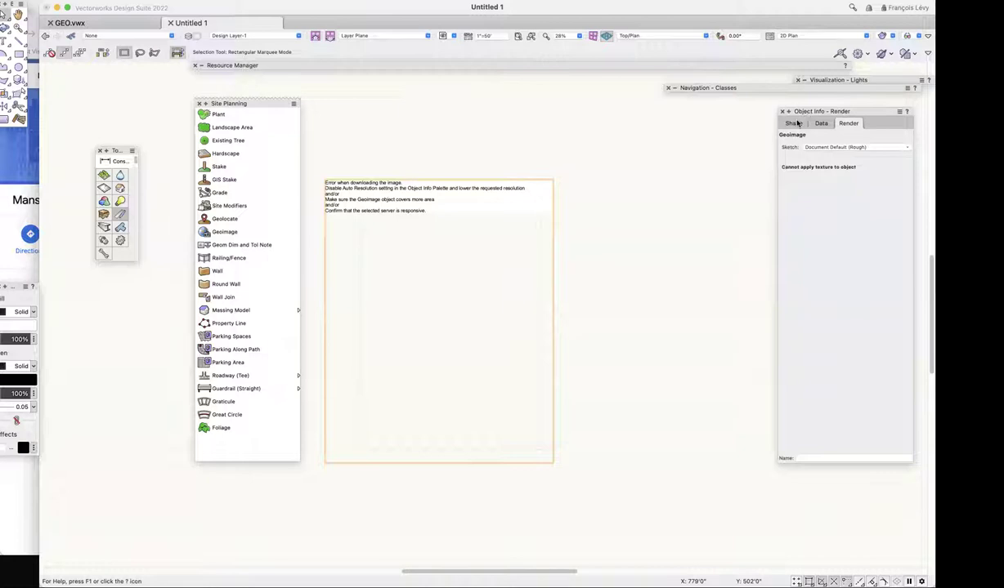
{"action": "left_click_drag", "start_coordinate": [797, 122], "coordinate": [782, 136]}
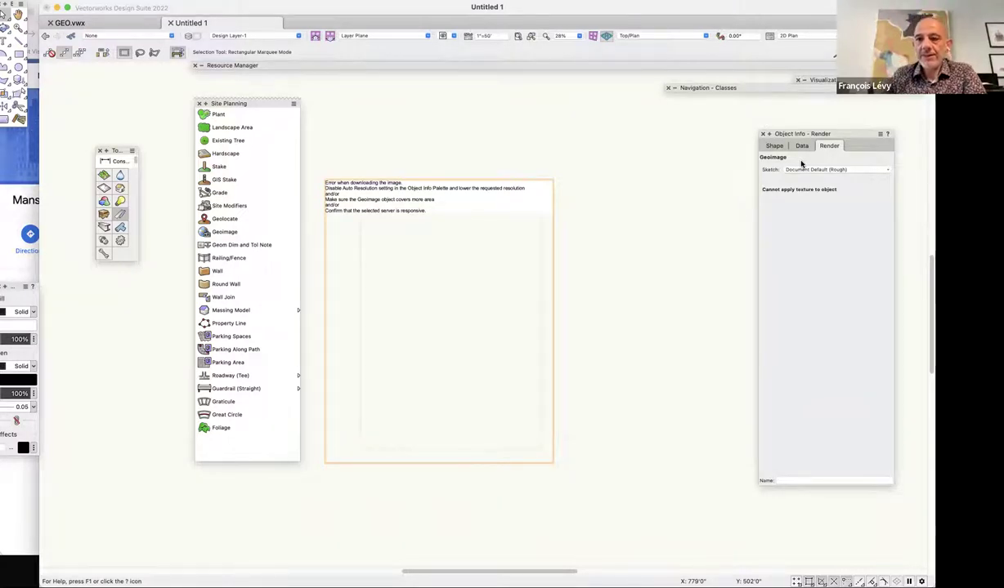
{"action": "left_click", "coordinate": [775, 146]}
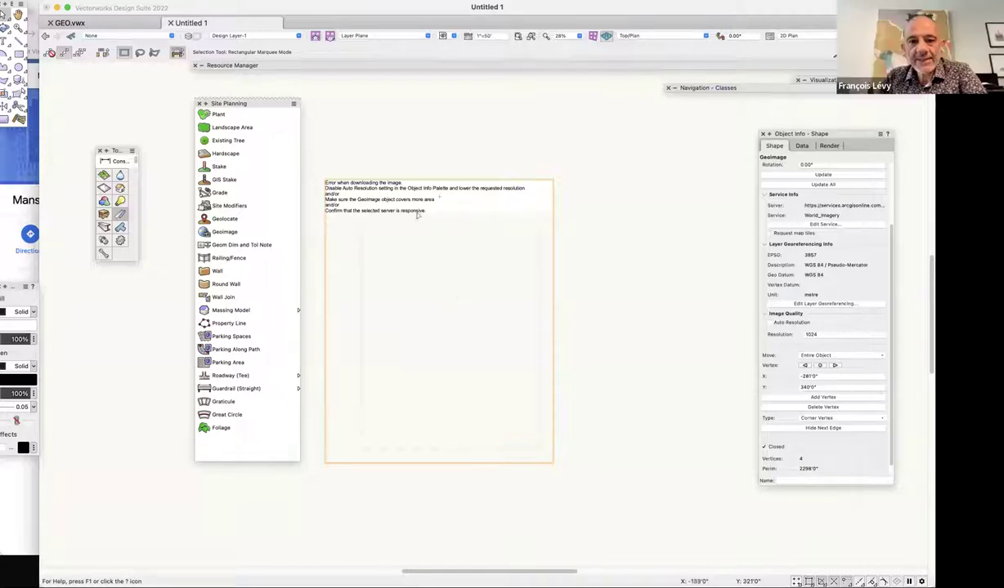
Look through the Geoimage's Object Info settings, opening and cancelling Layer Georeferencing.
{"action": "scroll", "coordinate": [782, 385], "scroll_direction": "down", "scroll_amount": 1}
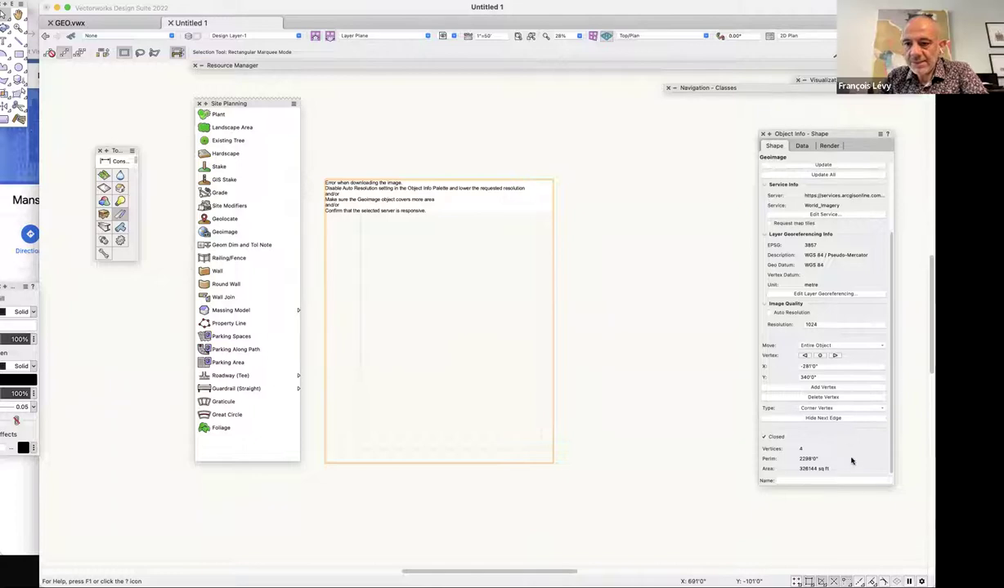
{"action": "scroll", "coordinate": [853, 431], "scroll_direction": "up", "scroll_amount": 1}
{"action": "scroll", "coordinate": [825, 384], "scroll_direction": "down", "scroll_amount": 1}
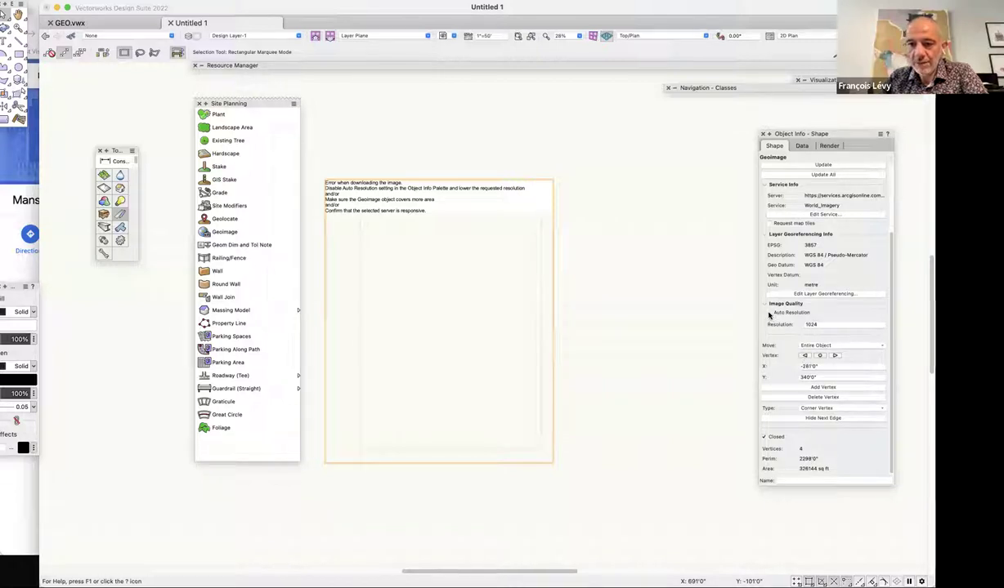
{"action": "left_click", "coordinate": [770, 314]}
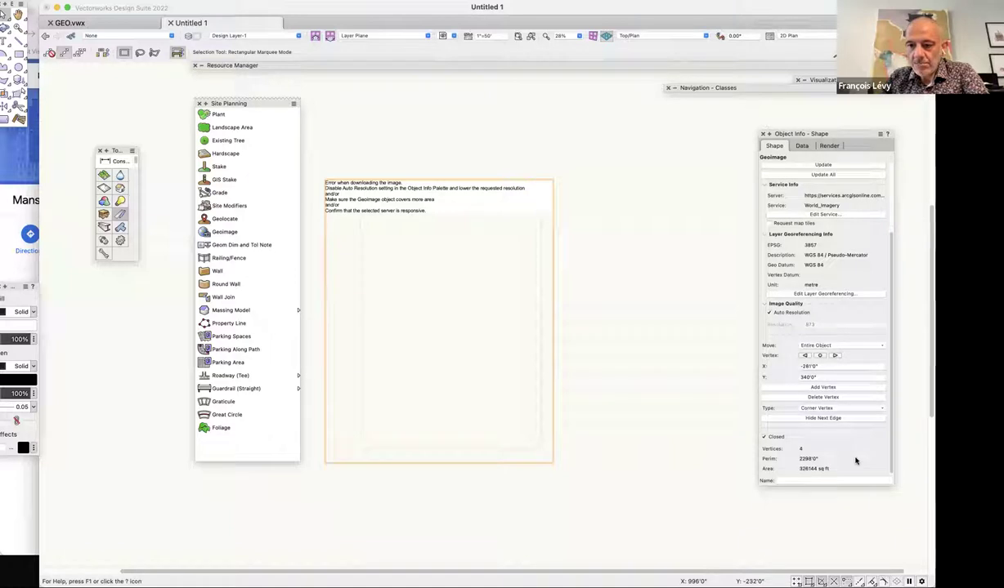
{"action": "left_click", "coordinate": [821, 293]}
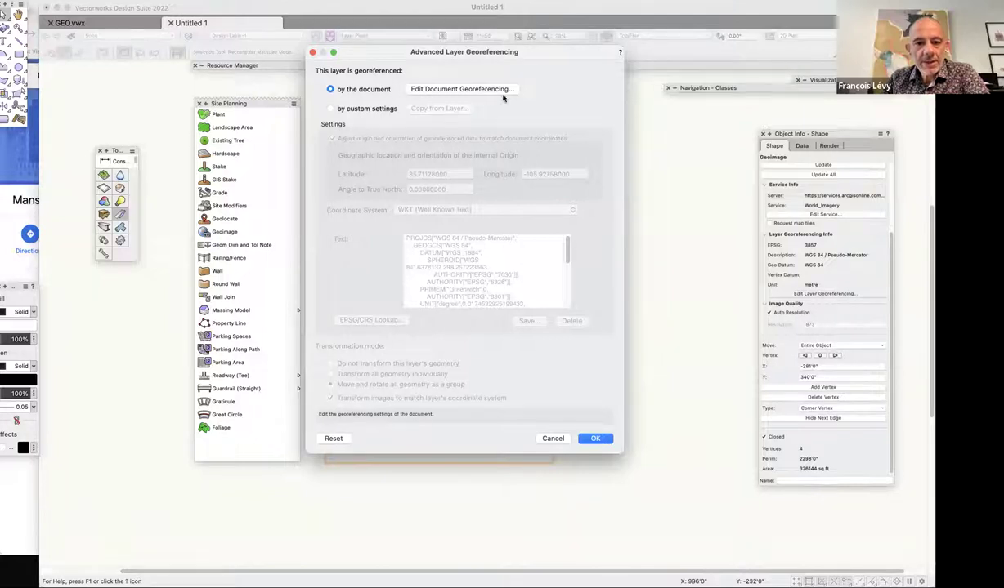
{"action": "left_click", "coordinate": [552, 439]}
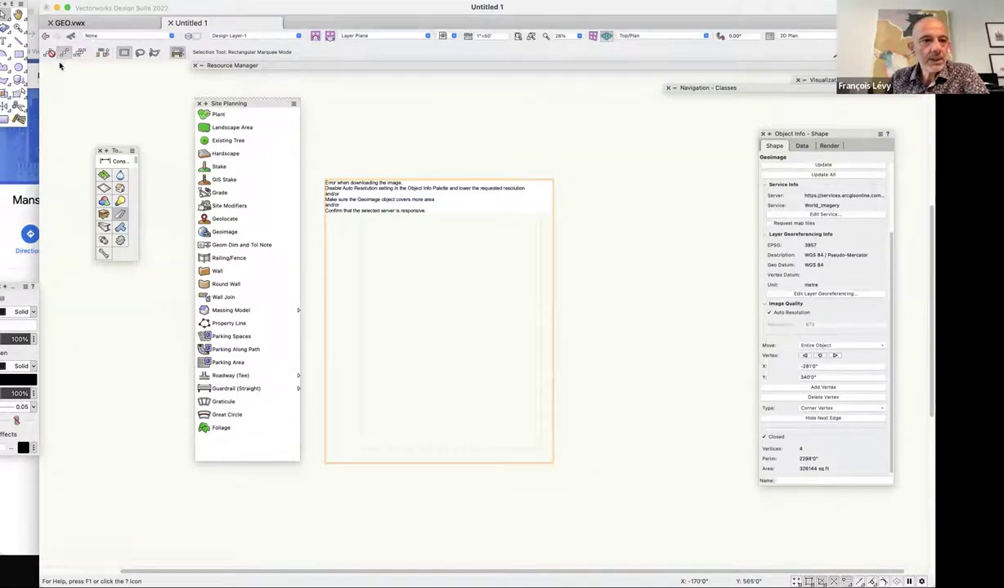
{"action": "left_click", "coordinate": [219, 322]}
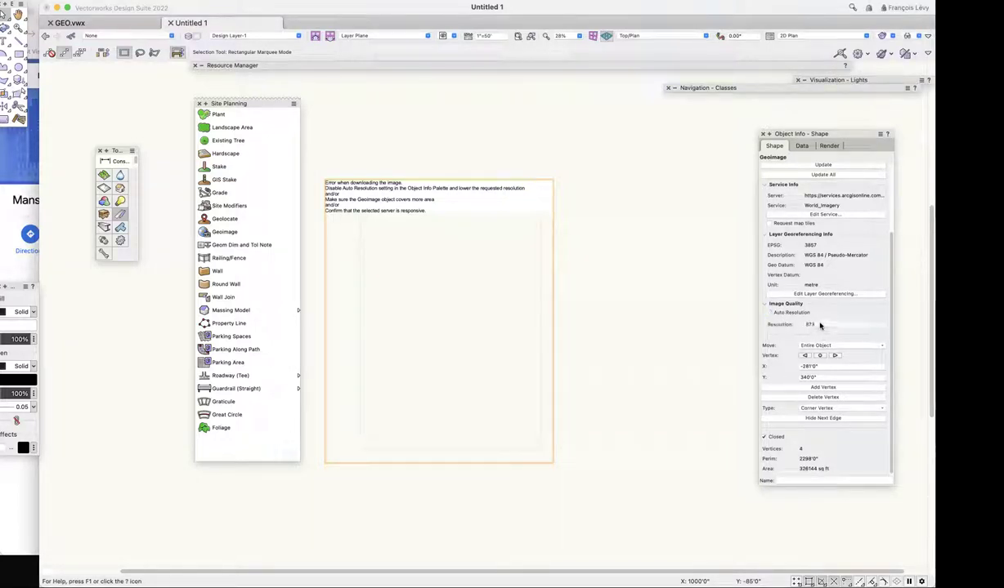
Turn off Auto Resolution and set the Geoimage resolution to 600, then 200.
{"action": "left_click", "coordinate": [786, 313]}
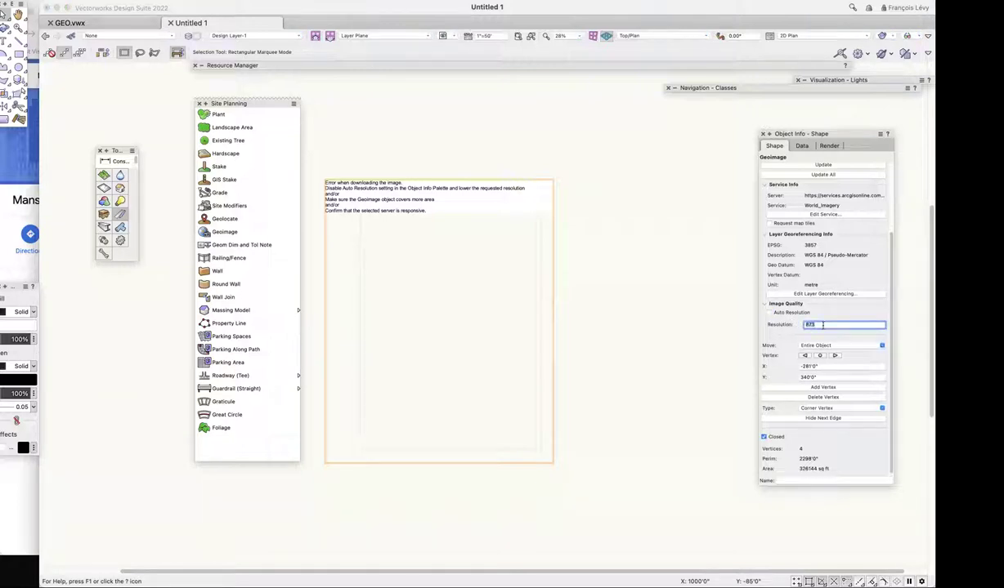
{"action": "type", "text": "600"}
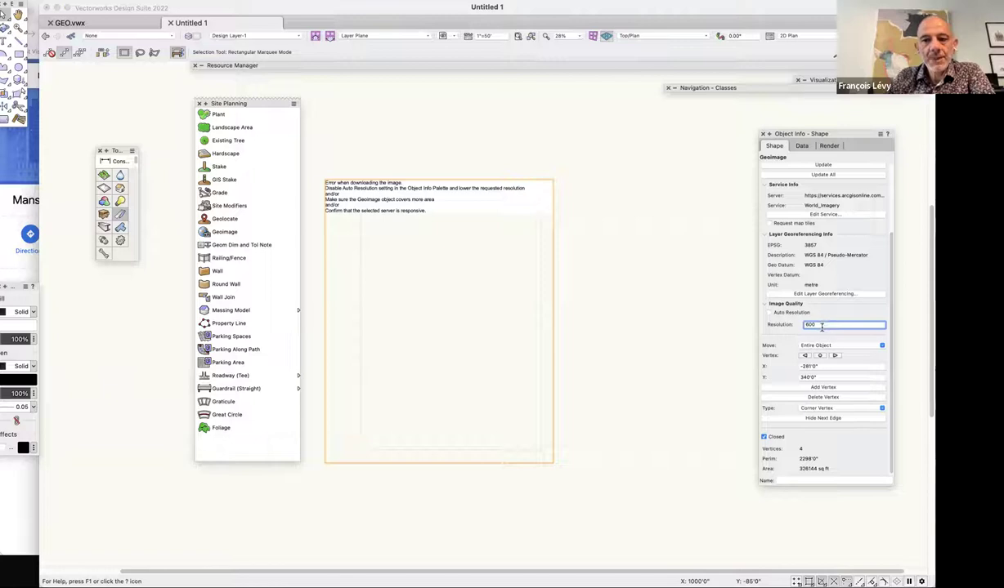
{"action": "key", "text": "Return"}
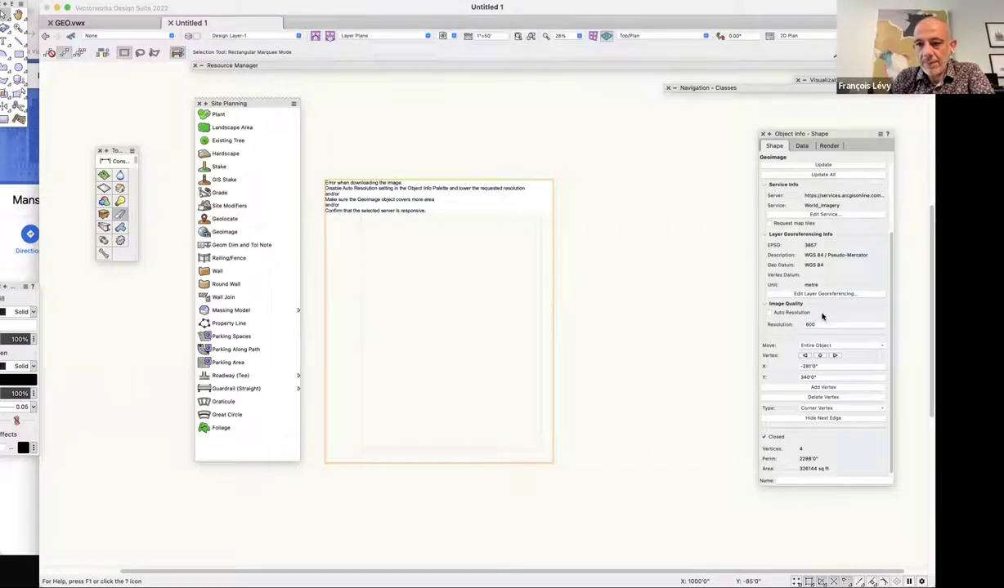
{"action": "left_click", "coordinate": [820, 325]}
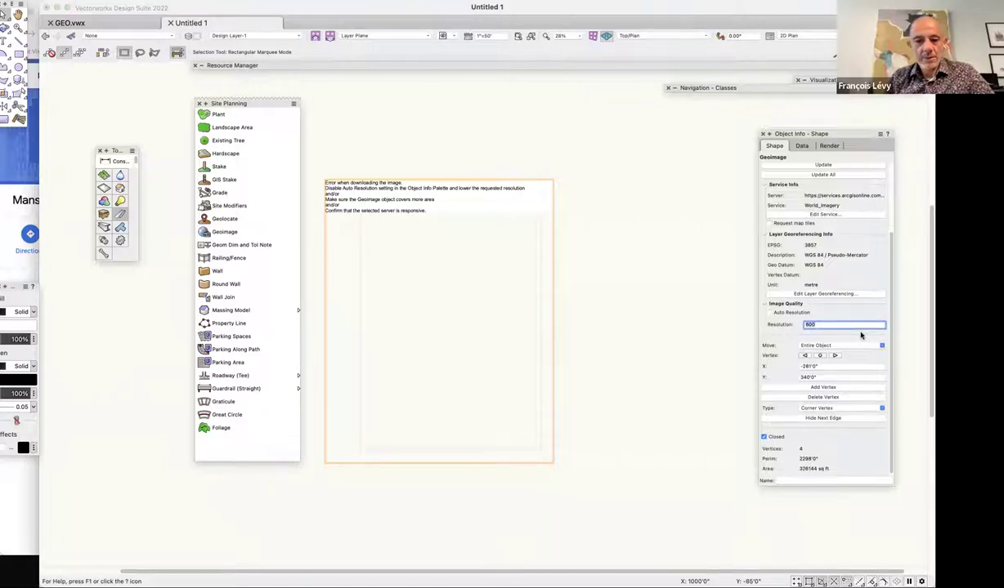
{"action": "key", "text": "Return"}
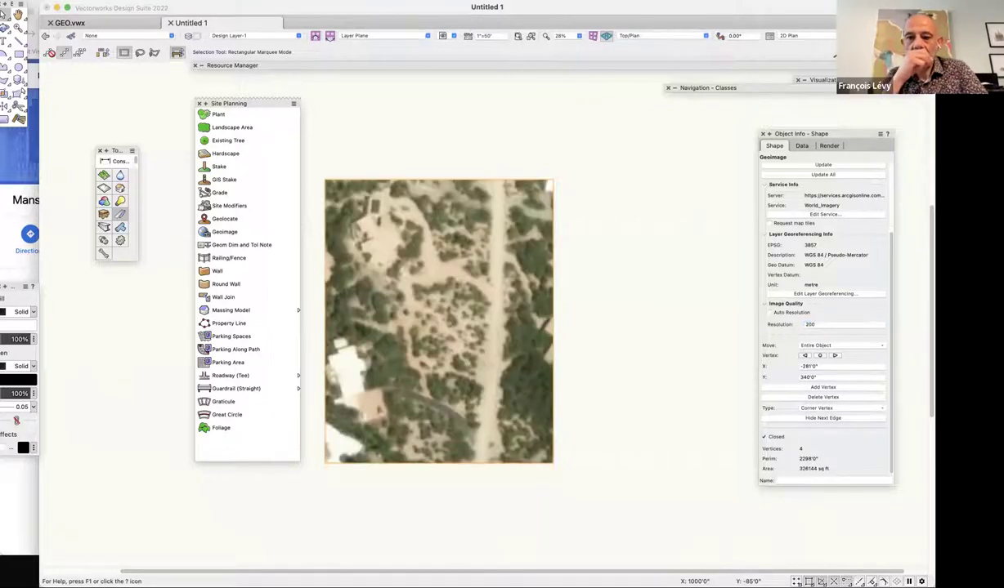
Raise the Geoimage resolution to 400, then 500.
{"action": "left_click", "coordinate": [833, 325]}
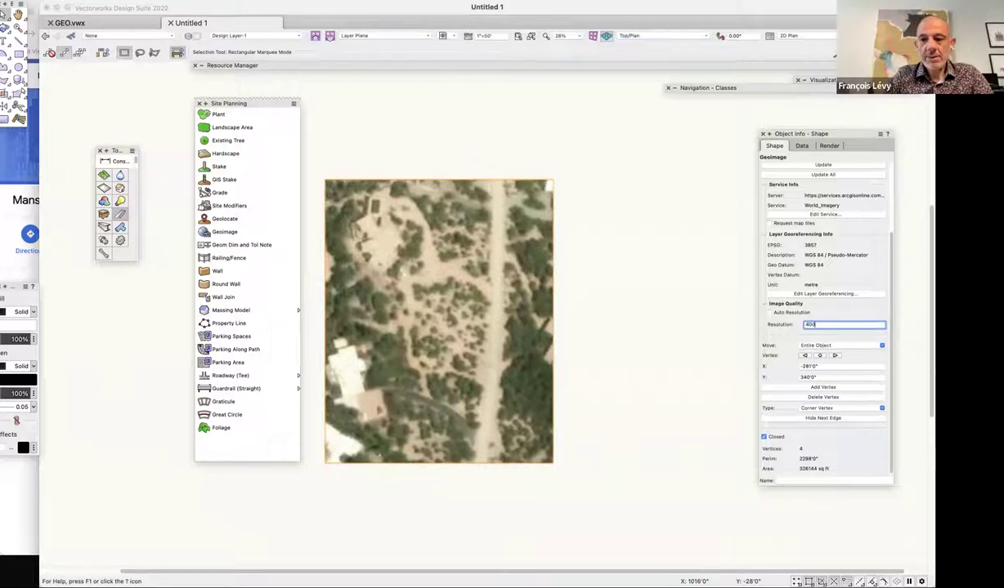
{"action": "key", "text": "Return"}
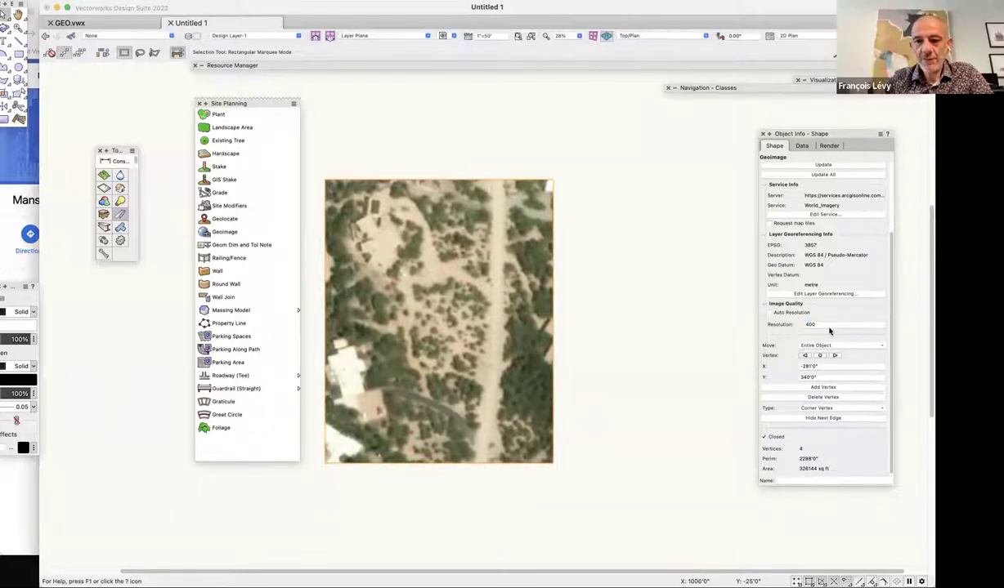
{"action": "left_click", "coordinate": [809, 325]}
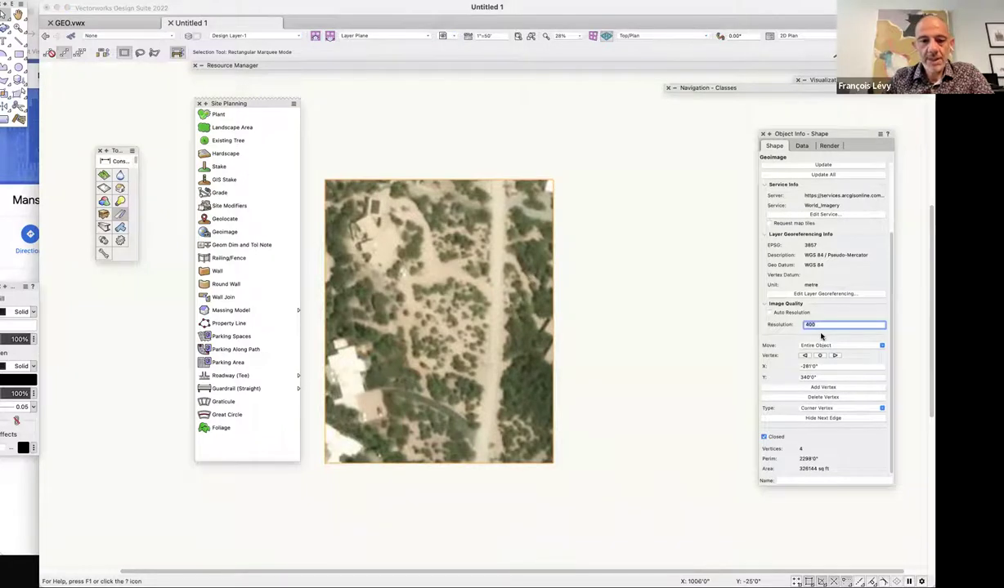
{"action": "type", "text": "500"}
{"action": "key", "text": "Return"}
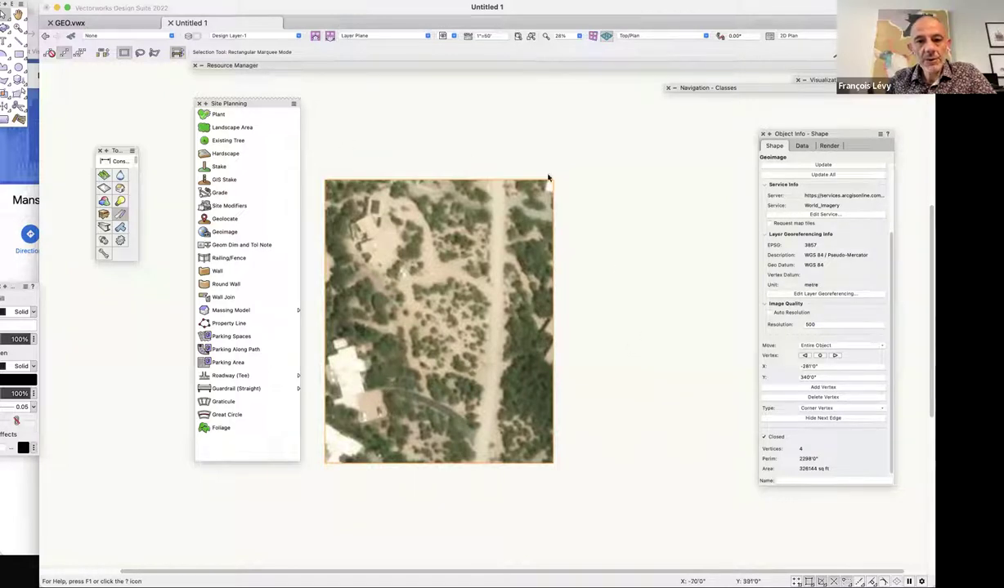
Deselect the Geoimage, pick the Geoimage tool, then return to the Selection tool.
{"action": "left_click", "coordinate": [625, 286]}
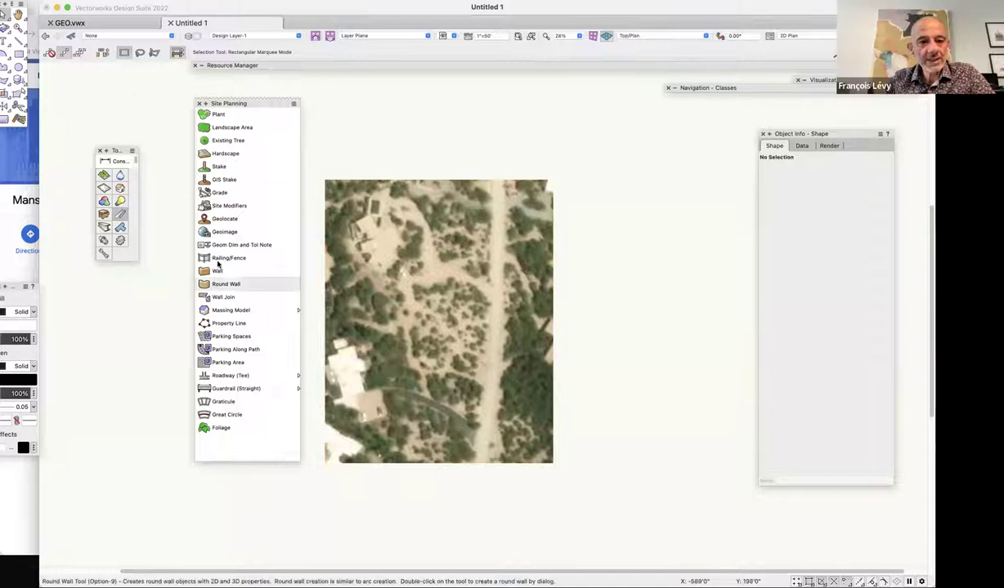
{"action": "left_click", "coordinate": [227, 232]}
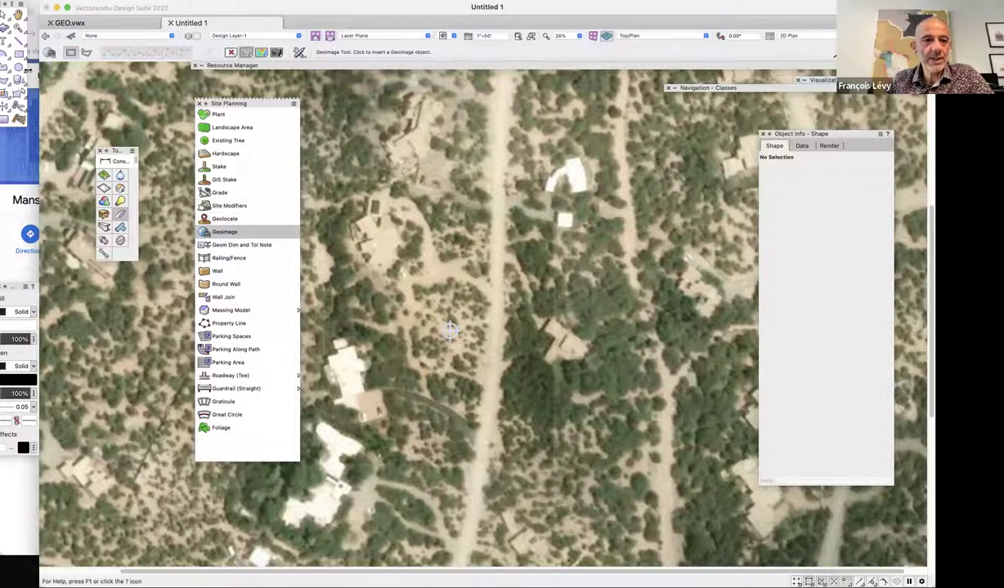
{"action": "left_click", "coordinate": [4, 17]}
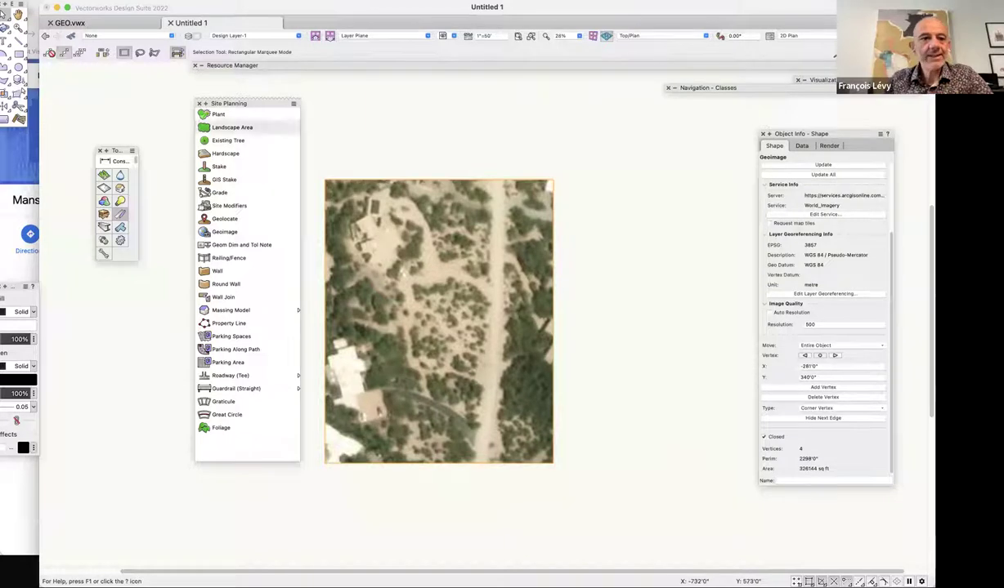
Tilt the view to see the geoimage in 3D, then return to Top/Plan and zoom out to half.
{"action": "middle_click_drag", "start_coordinate": [592, 430], "coordinate": [556, 395], "text": "shift"}
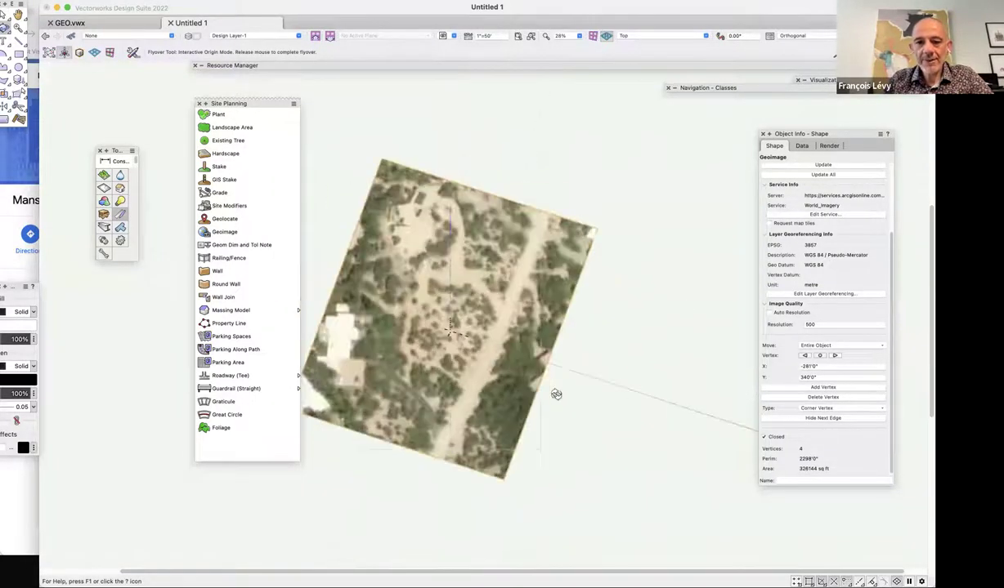
{"action": "key", "text": "super+5"}
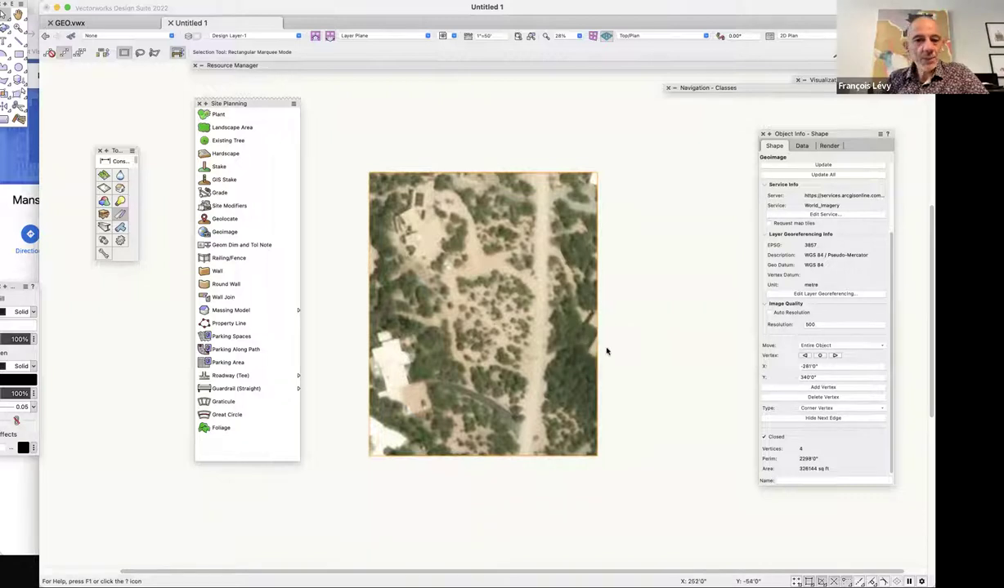
{"action": "key", "text": "super+minus"}
{"action": "key", "text": "super+minus"}
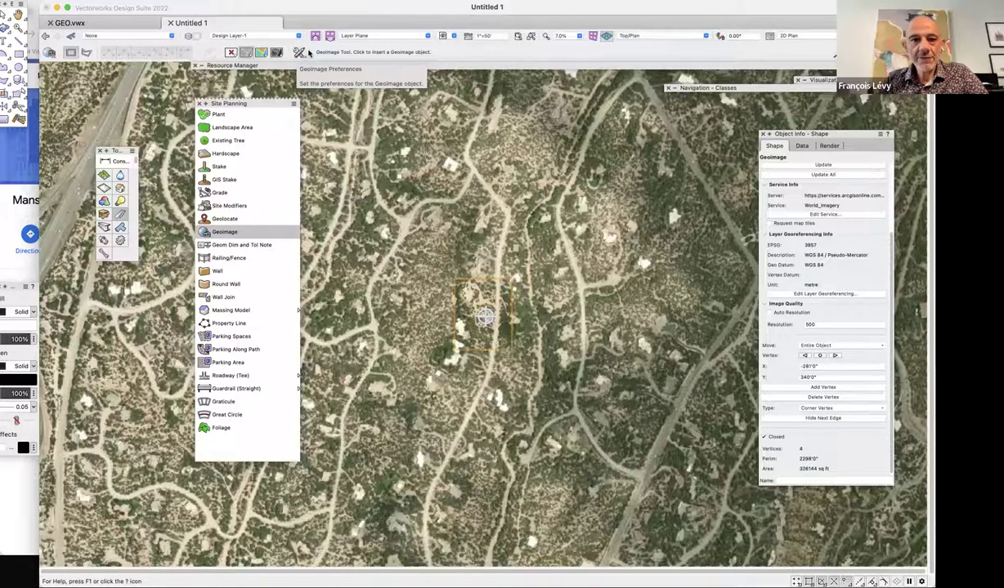
In Geoimage Preferences, pick the Topographic service over Imagery and National Geographic, with Automatic resolution.
{"action": "left_click", "coordinate": [299, 52]}
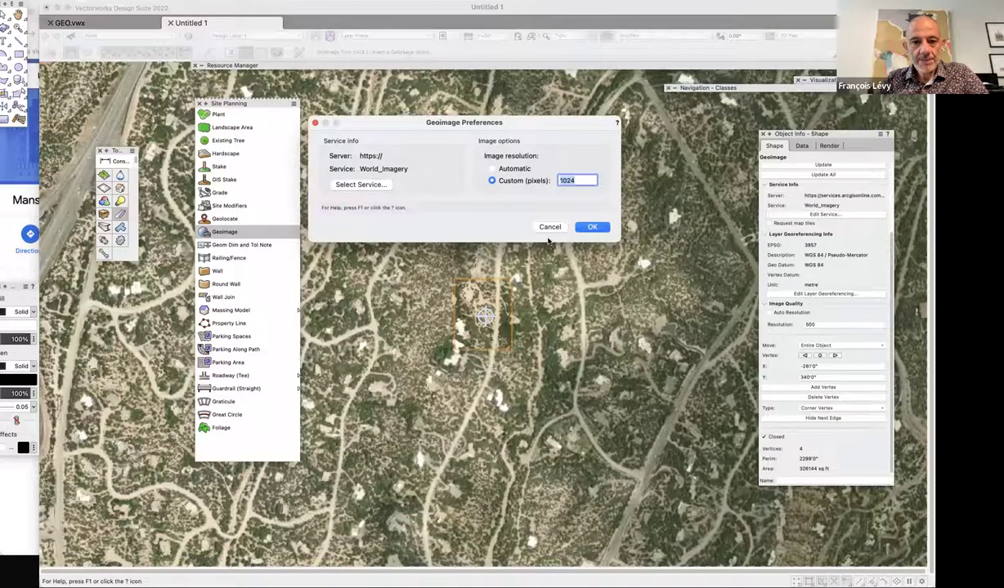
{"action": "left_click", "coordinate": [365, 184]}
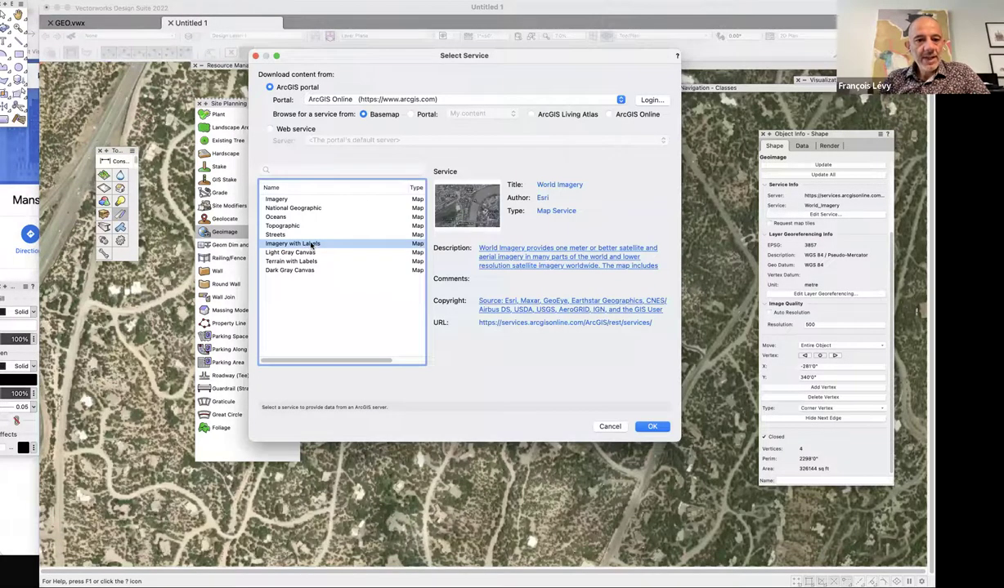
{"action": "left_click", "coordinate": [283, 199]}
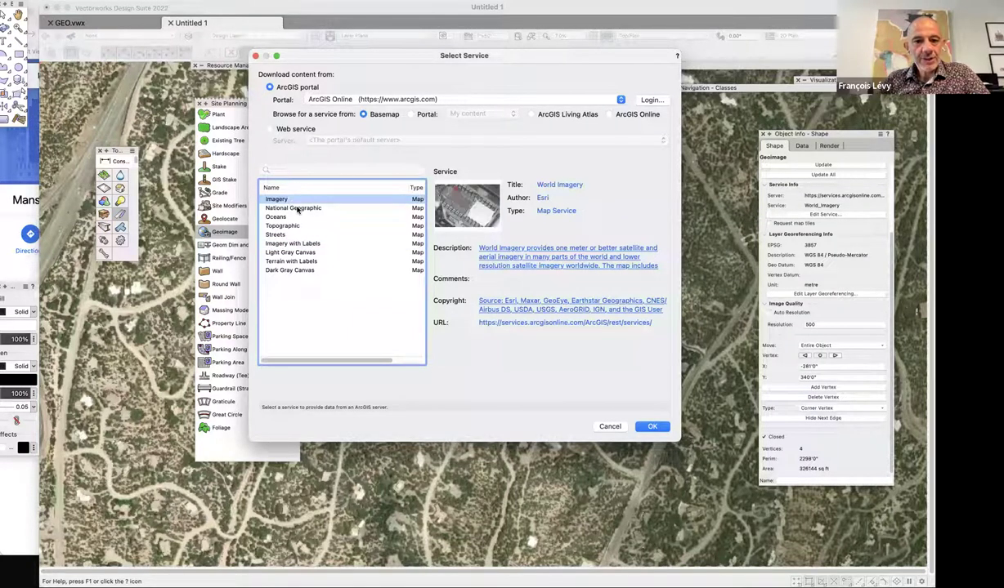
{"action": "left_click", "coordinate": [295, 207]}
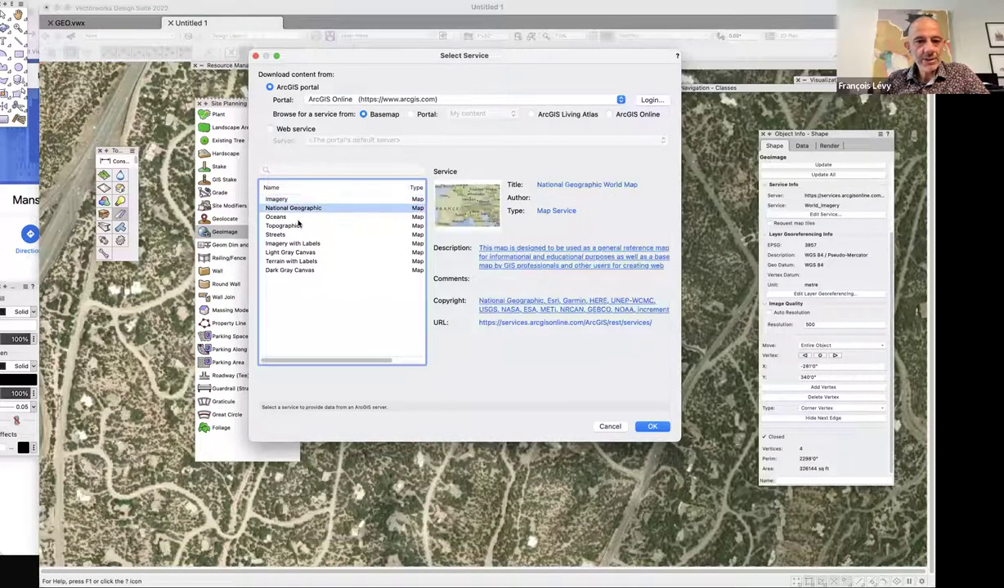
{"action": "left_click", "coordinate": [296, 226]}
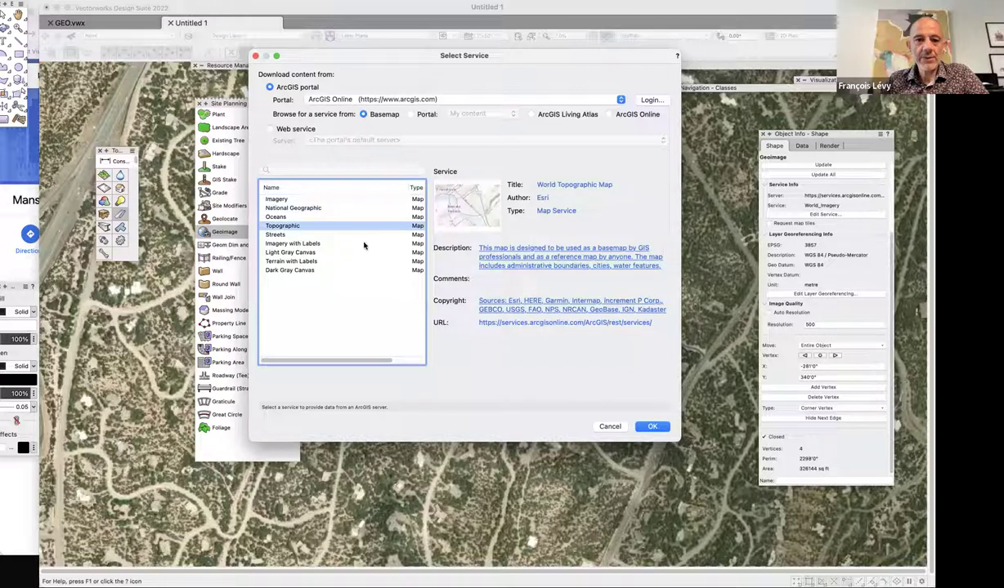
{"action": "left_click", "coordinate": [654, 426]}
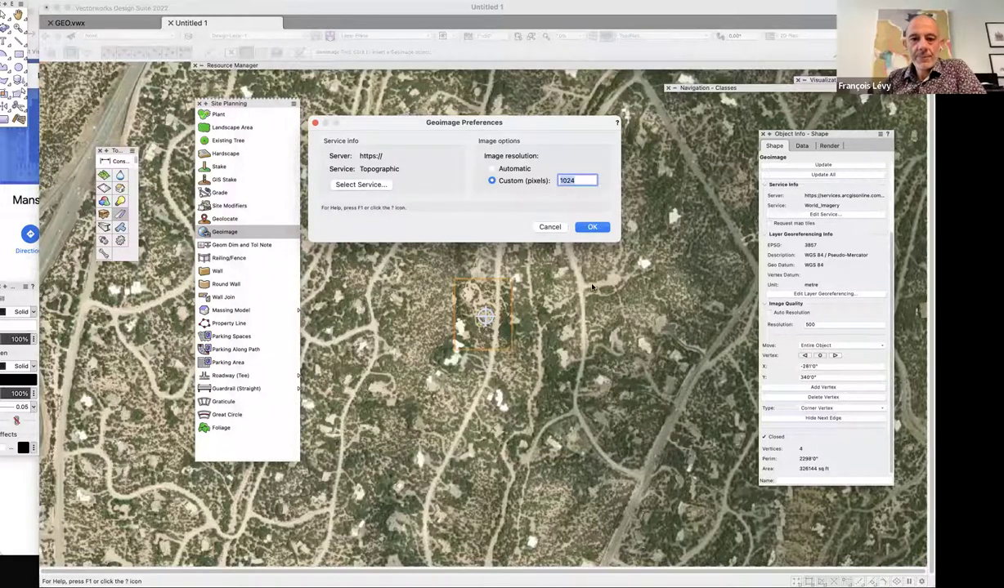
{"action": "left_click", "coordinate": [492, 169]}
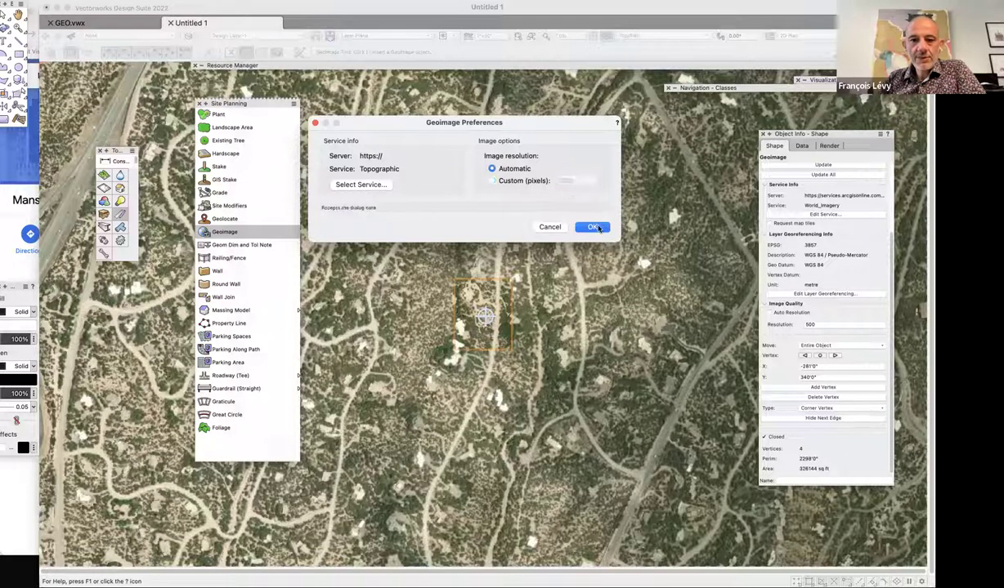
{"action": "left_click", "coordinate": [592, 228]}
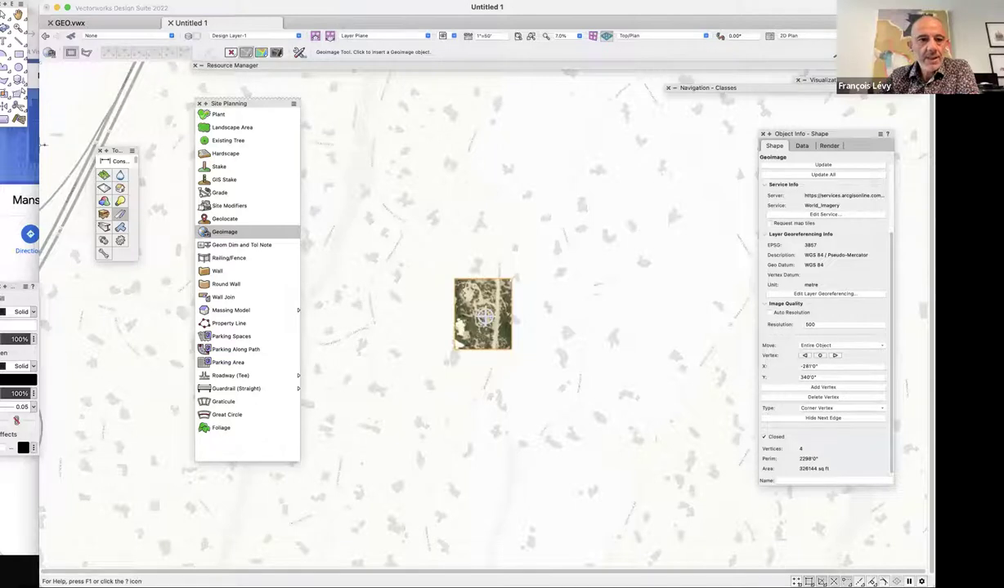
{"action": "key", "text": "super+minus"}
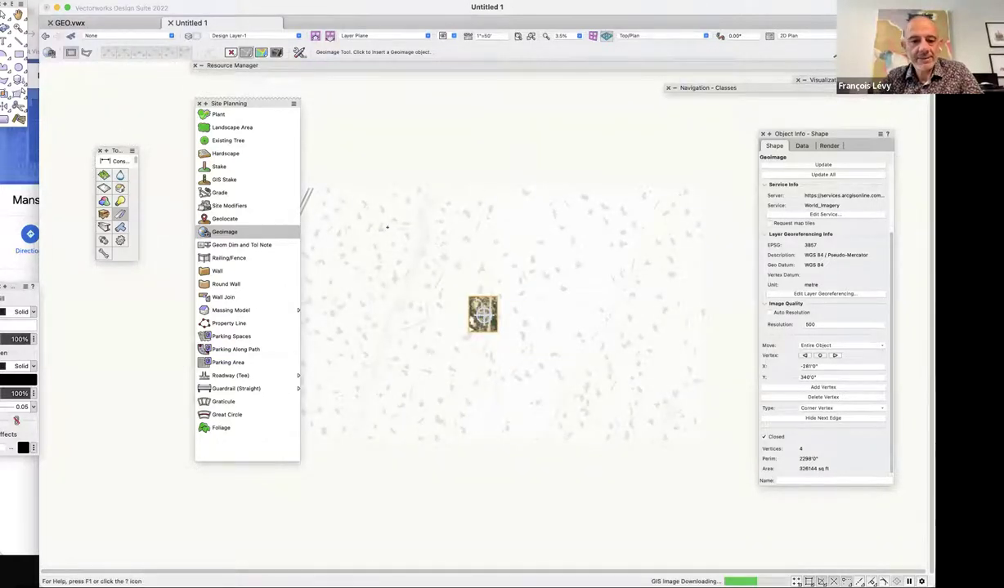
{"action": "key", "text": "super+minus"}
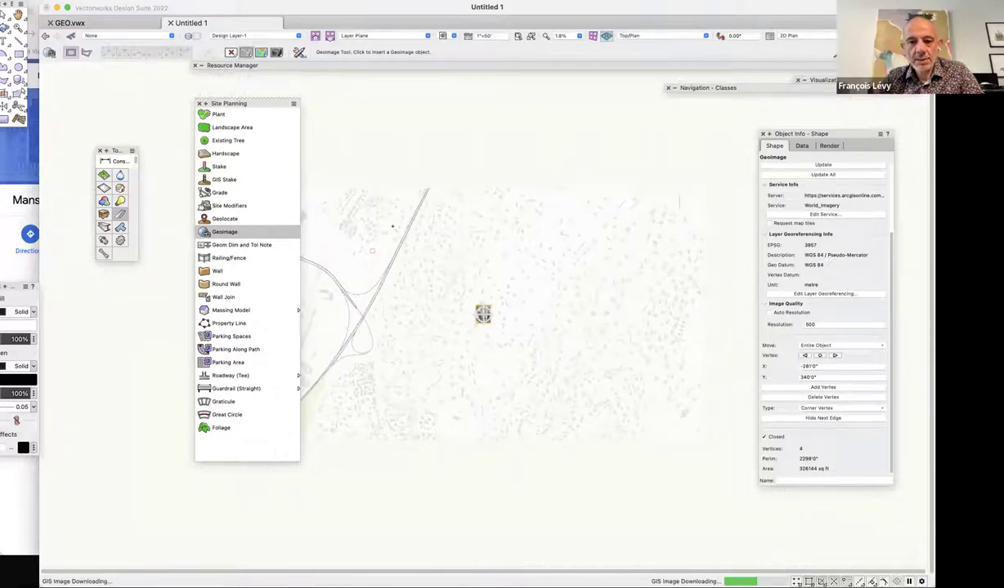
{"action": "key", "text": "super+equal"}
{"action": "key", "text": "super+equal"}
{"action": "key", "text": "super+equal"}
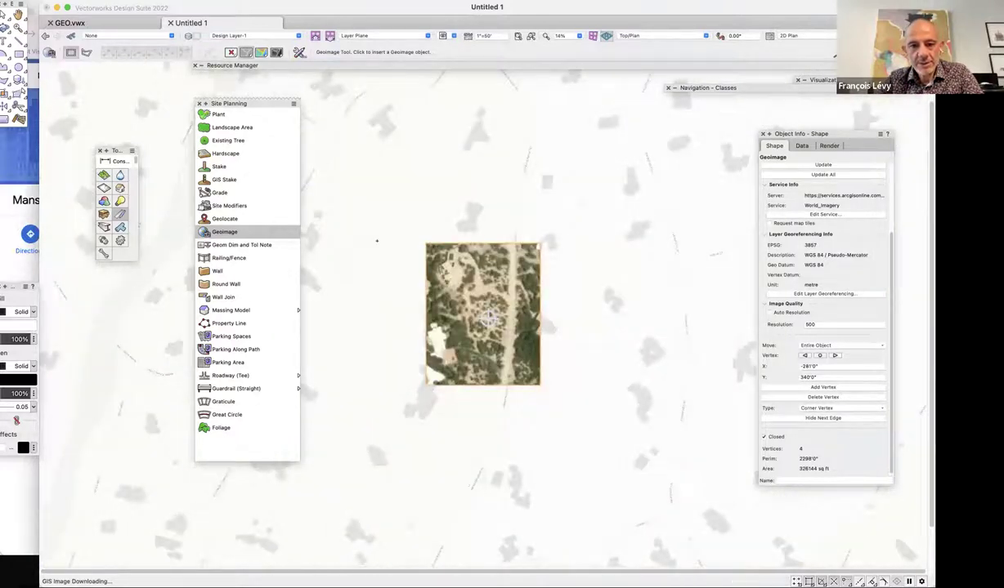
{"action": "key", "text": "super+equal"}
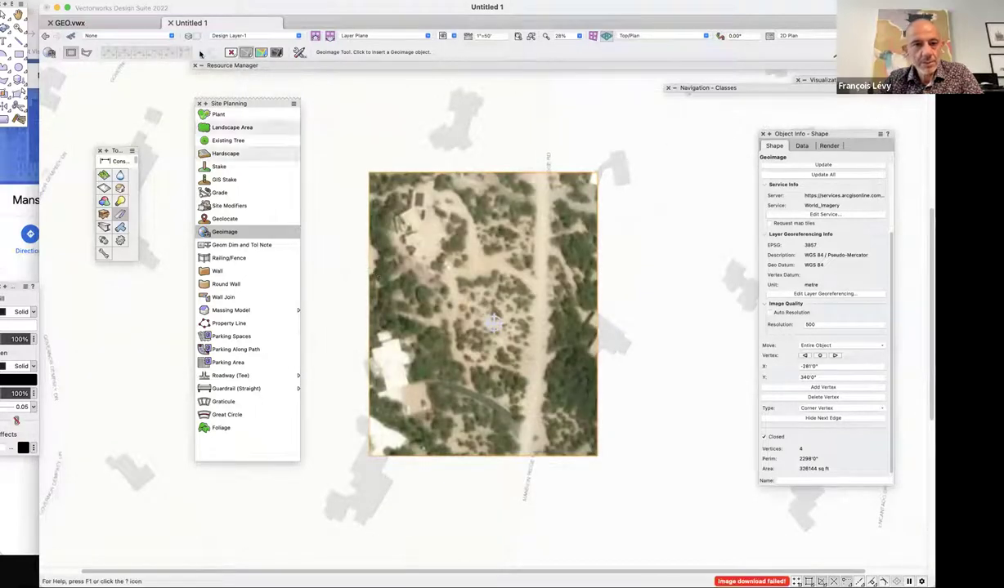
{"action": "left_click_drag", "start_coordinate": [243, 106], "coordinate": [69, 80]}
{"action": "scroll", "coordinate": [250, 155], "scroll_direction": "left", "scroll_amount": 2}
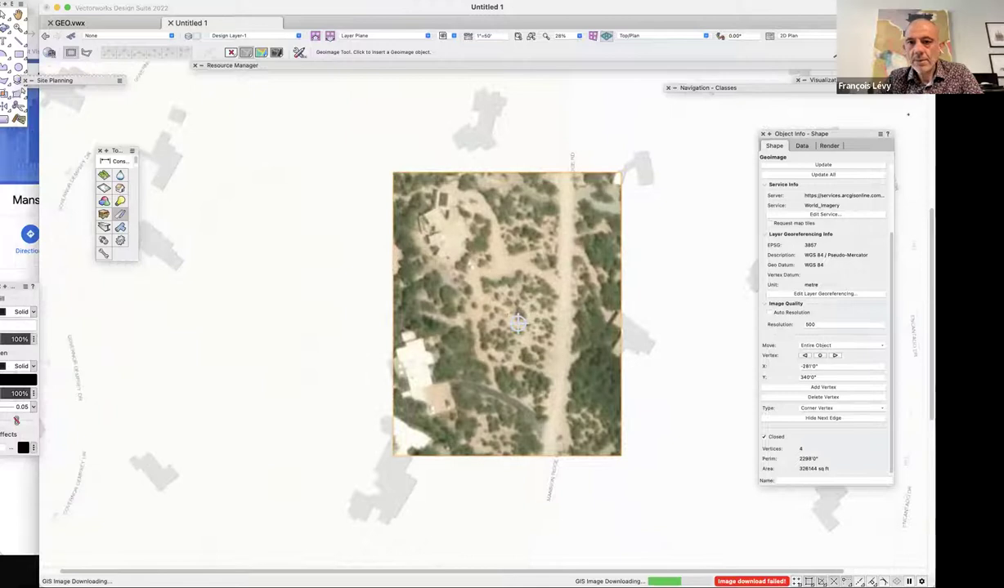
{"action": "left_click", "coordinate": [825, 36]}
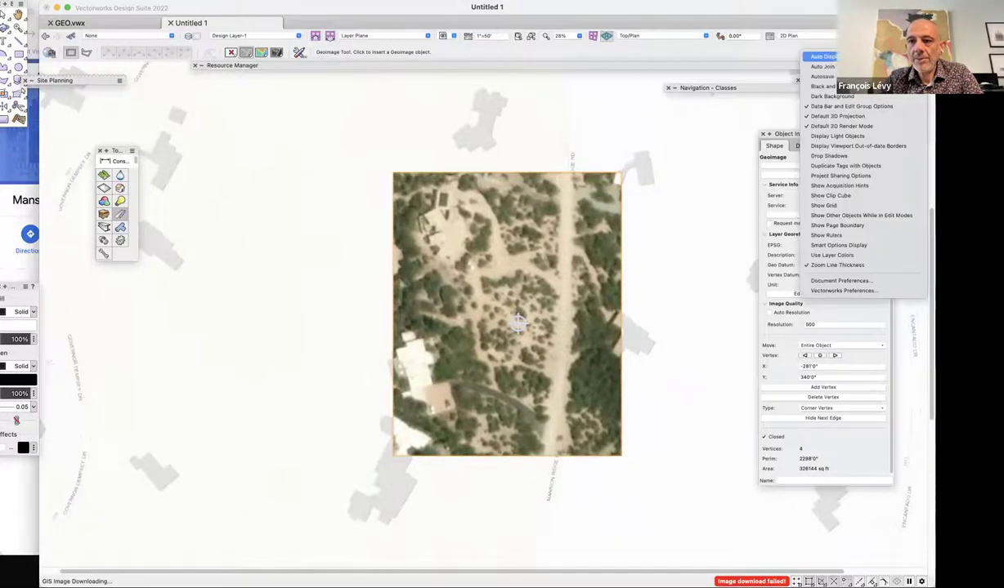
{"action": "key", "text": "Escape"}
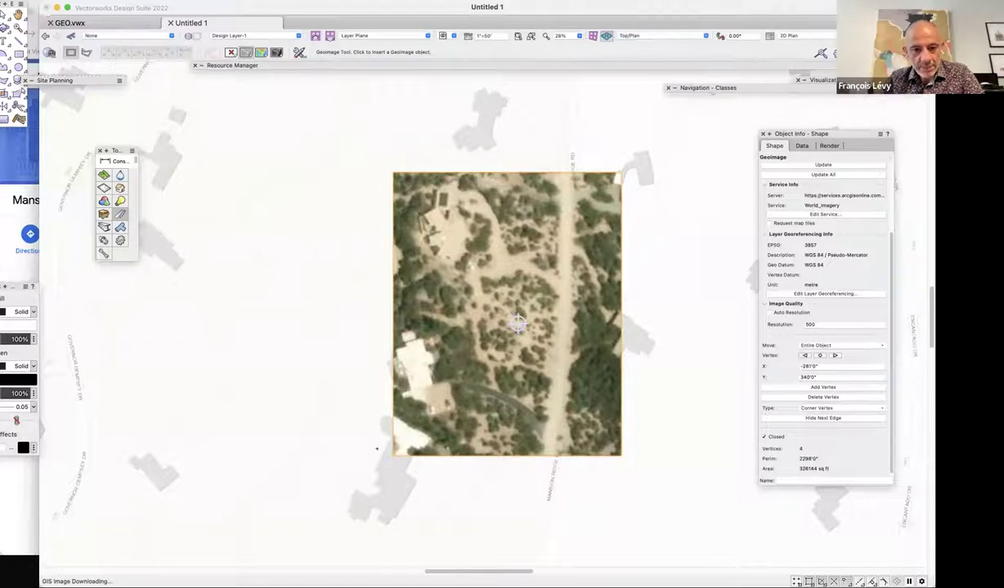
{"action": "scroll", "coordinate": [374, 438], "scroll_direction": "down", "scroll_amount": 10}
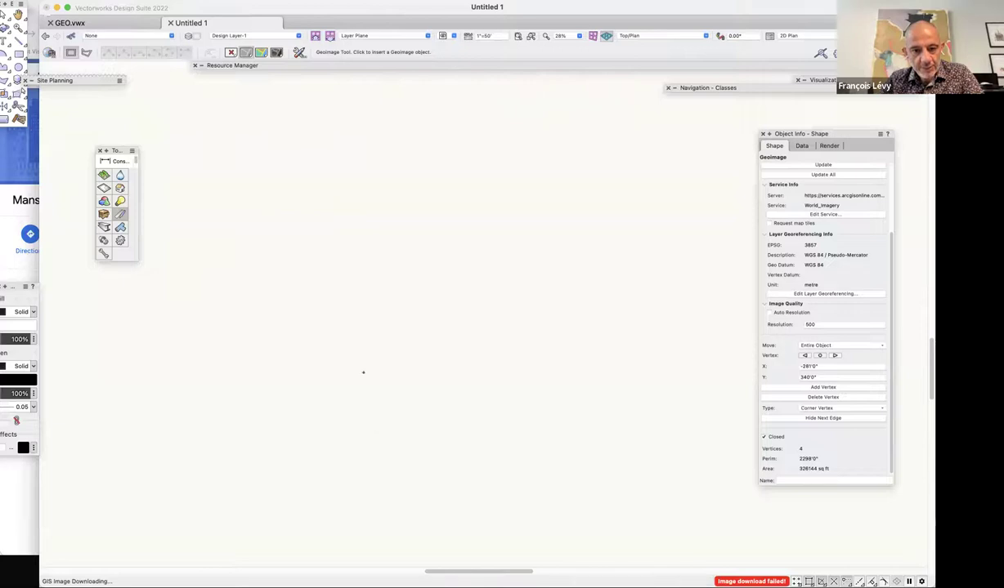
Zoom out twice to 7% to show the surrounding streets, then activate the Geoimage tool.
{"action": "key", "text": "super+minus"}
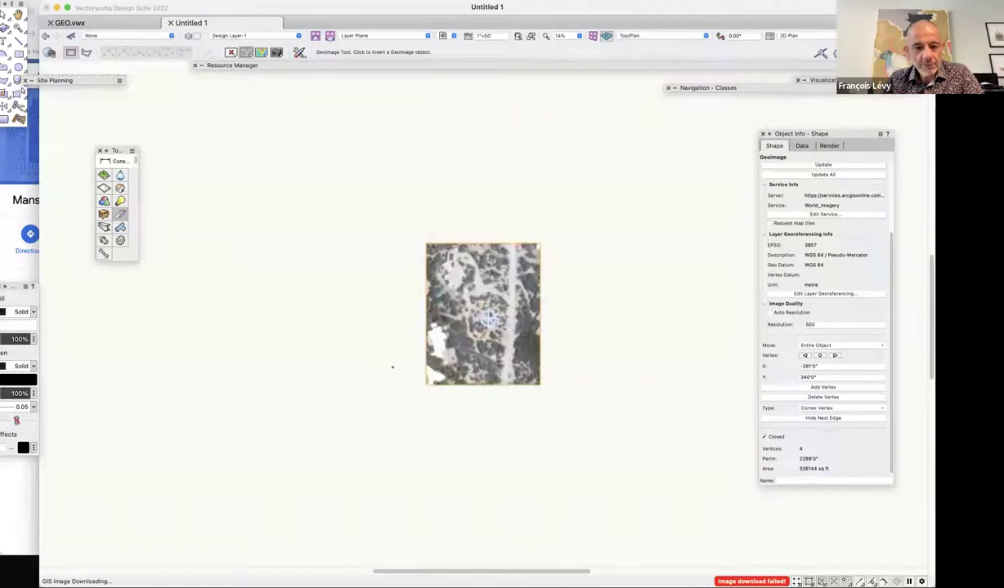
{"action": "key", "text": "super+minus"}
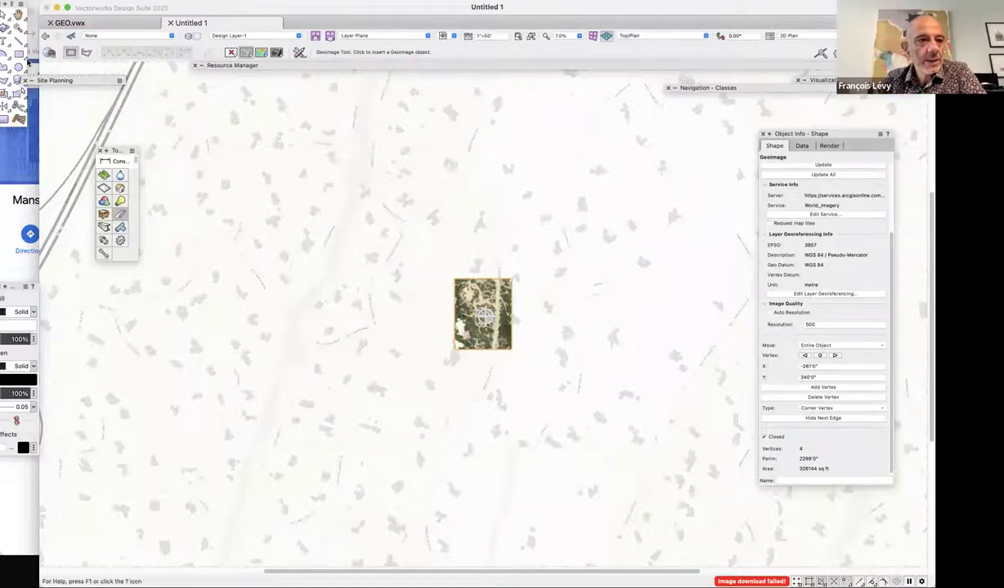
{"action": "left_click", "coordinate": [8, 84]}
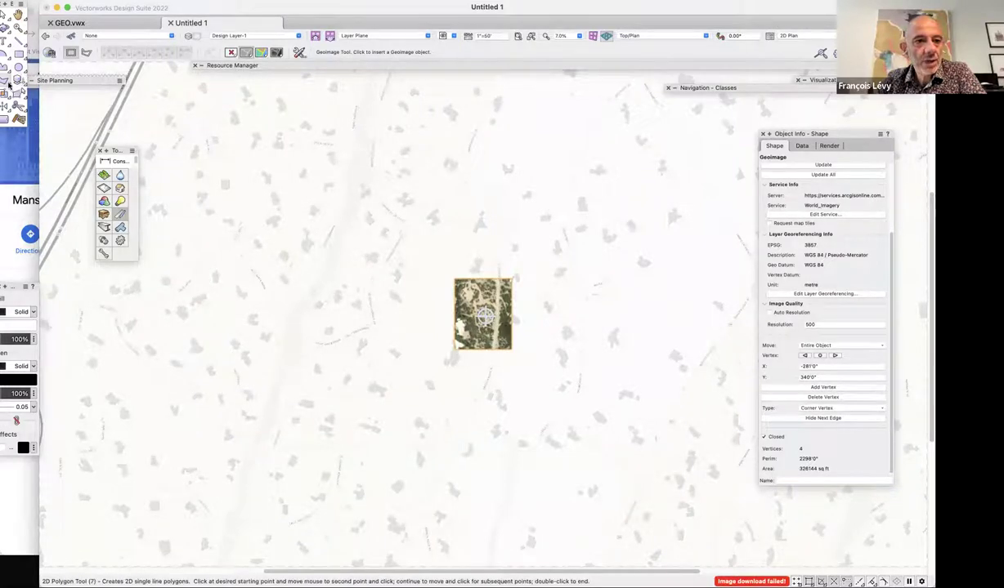
{"action": "left_click", "coordinate": [4, 15]}
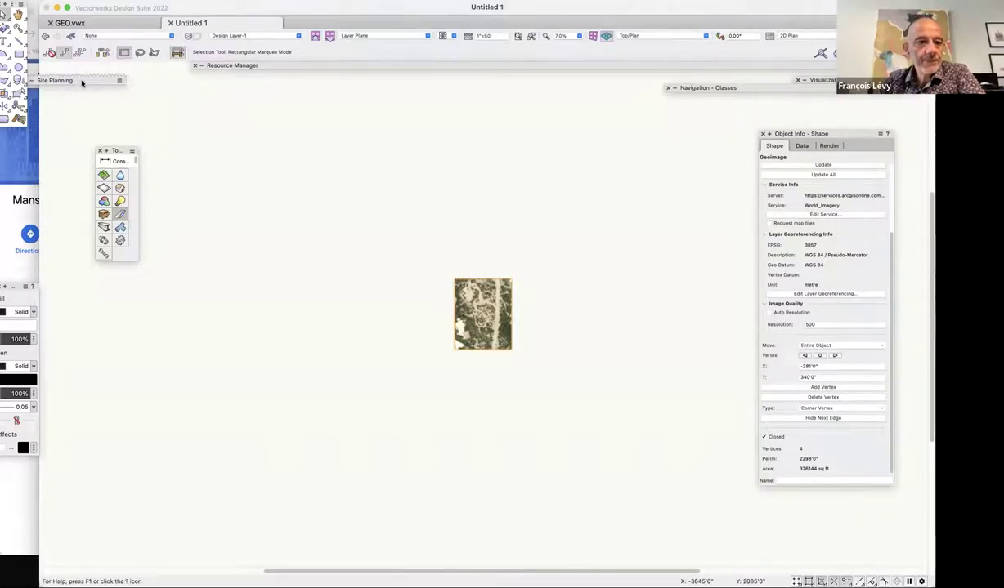
{"action": "mouse_move", "coordinate": [82, 83]}
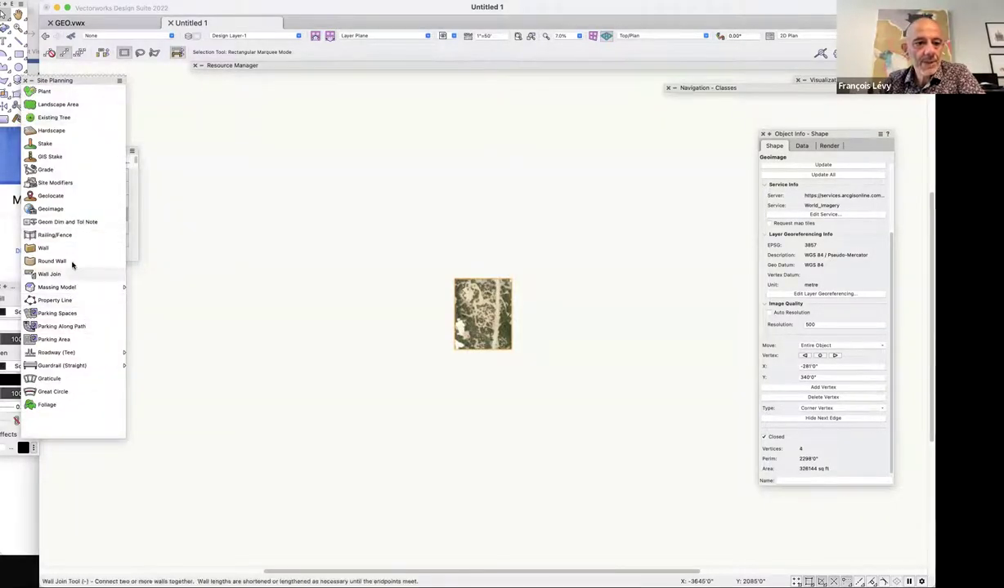
{"action": "left_click", "coordinate": [57, 209]}
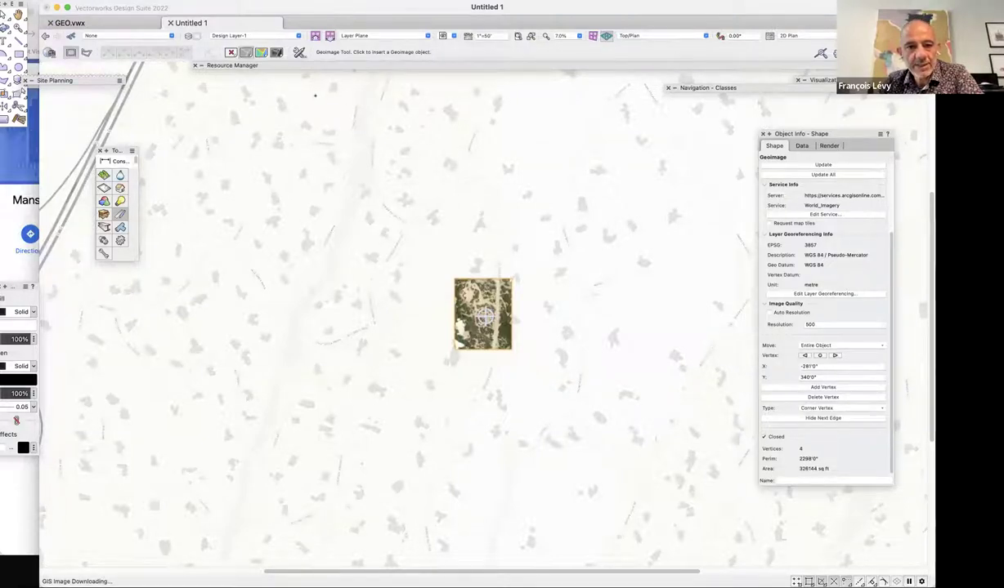
Draw a large Geoimage rectangle by two opposite corners around the existing aerial image.
{"action": "left_click", "coordinate": [305, 95]}
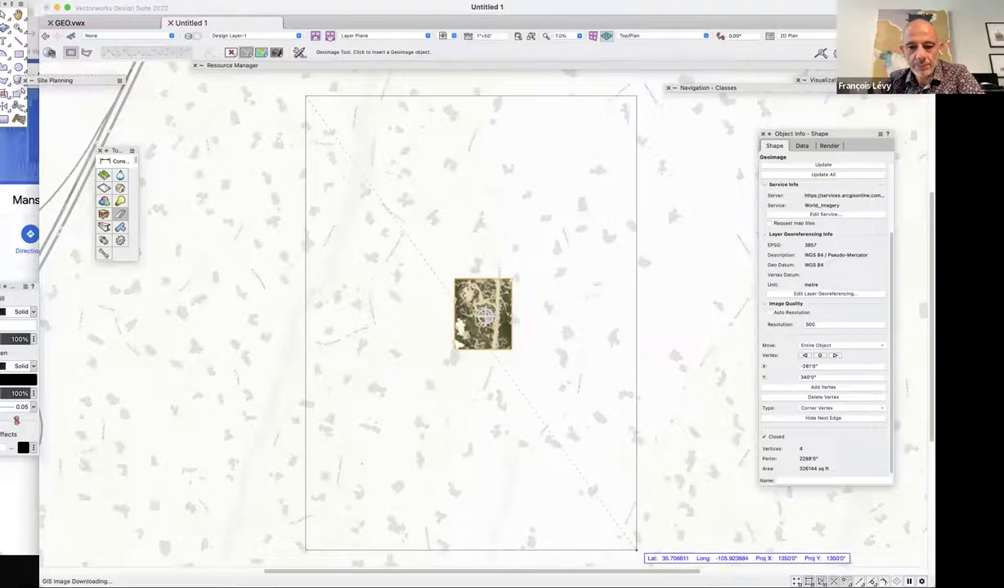
{"action": "scroll", "coordinate": [636, 549], "scroll_direction": "down", "scroll_amount": 5}
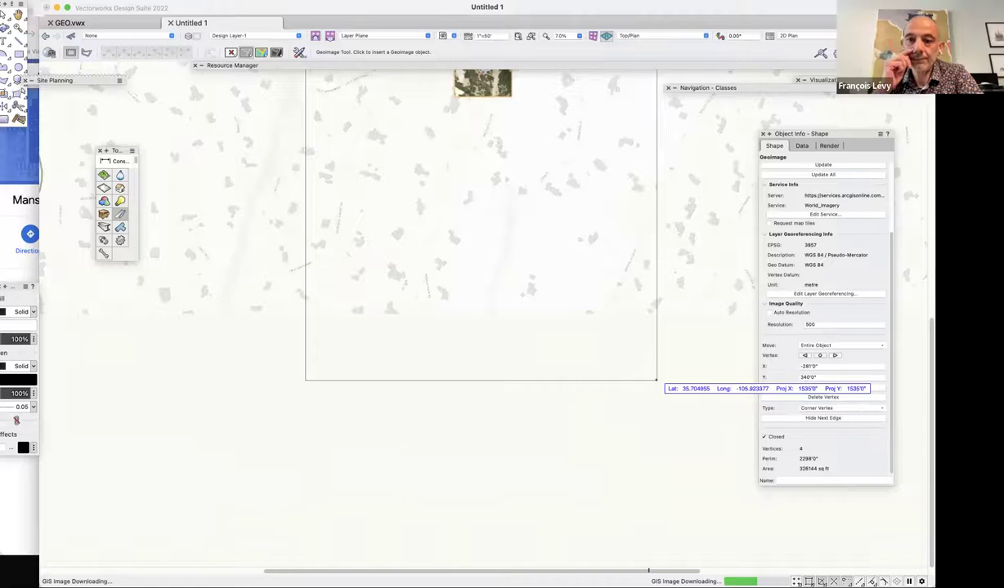
{"action": "left_click", "coordinate": [656, 380]}
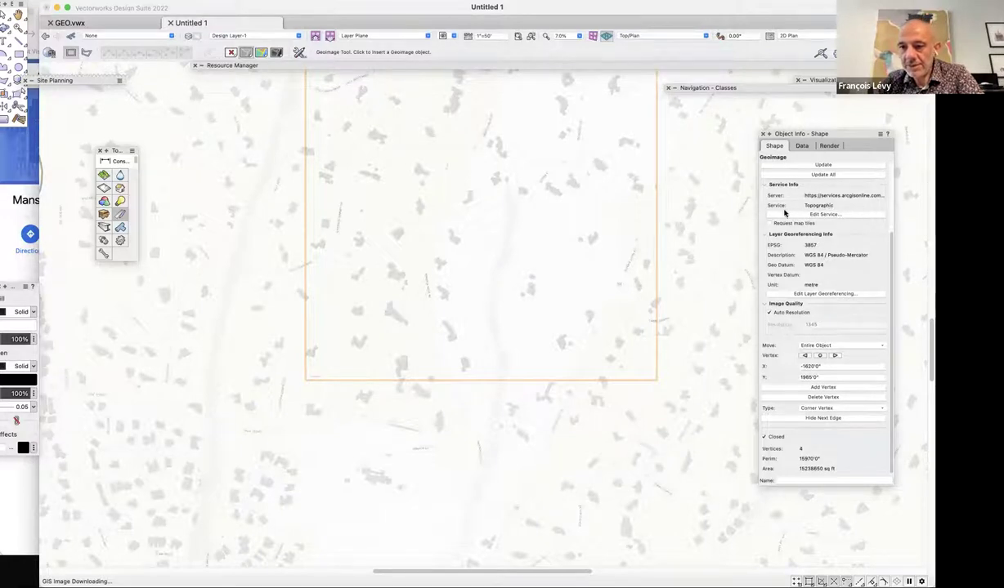
Compare the small aerial and large topographic geoimages' Object Info settings, then deselect everything.
{"action": "scroll", "coordinate": [664, 302], "scroll_direction": "up", "scroll_amount": 3}
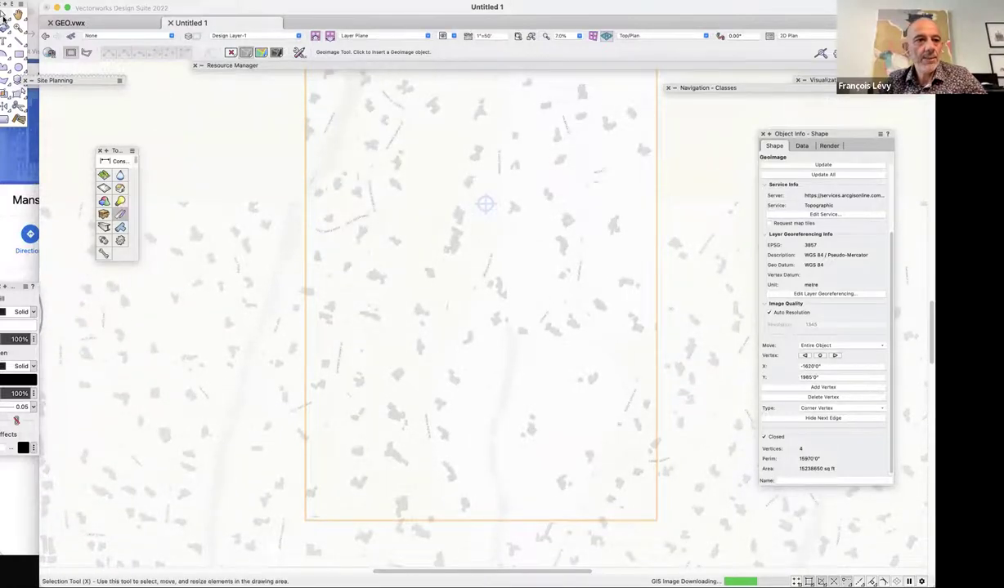
{"action": "key", "text": "x"}
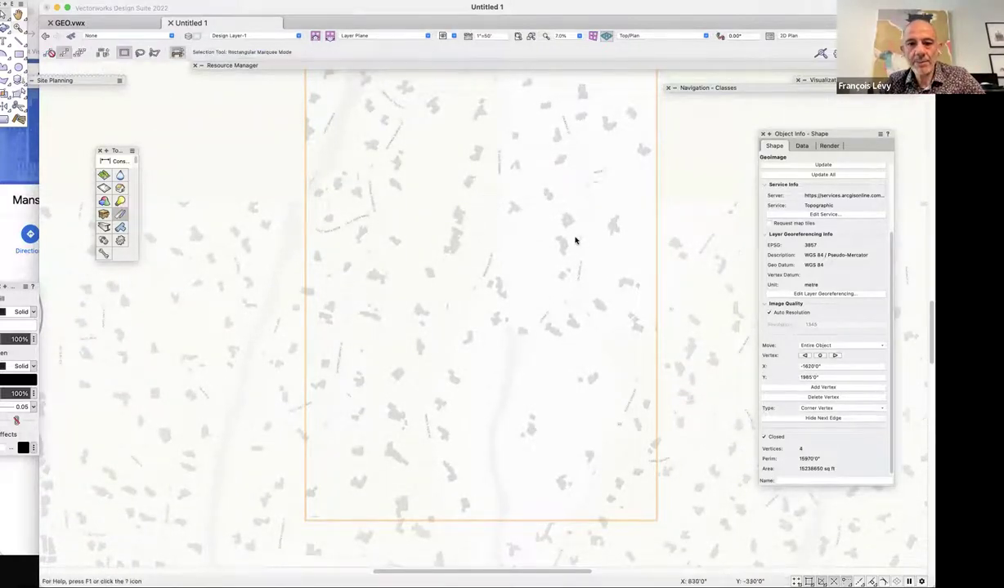
{"action": "left_click", "coordinate": [482, 218]}
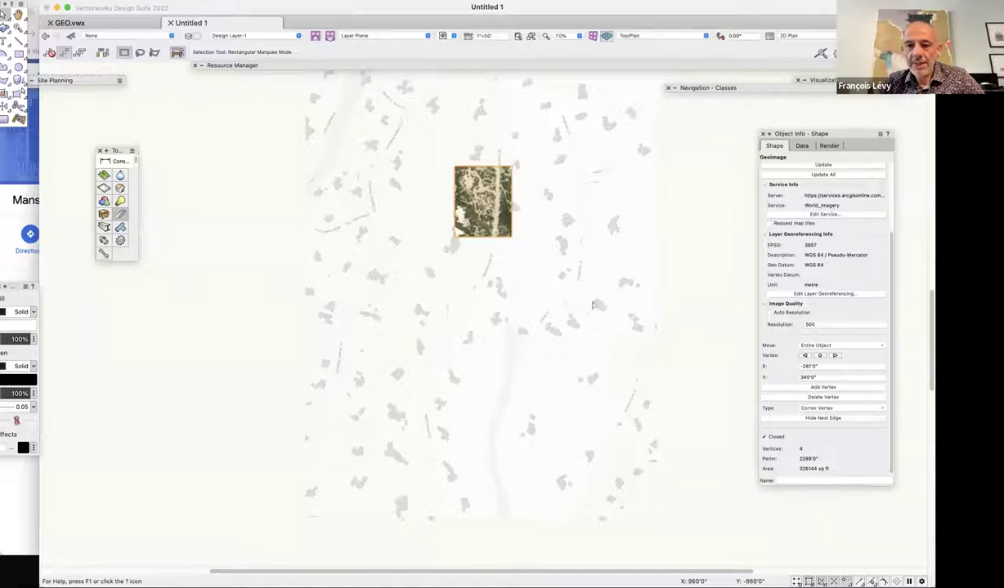
{"action": "left_click", "coordinate": [658, 382]}
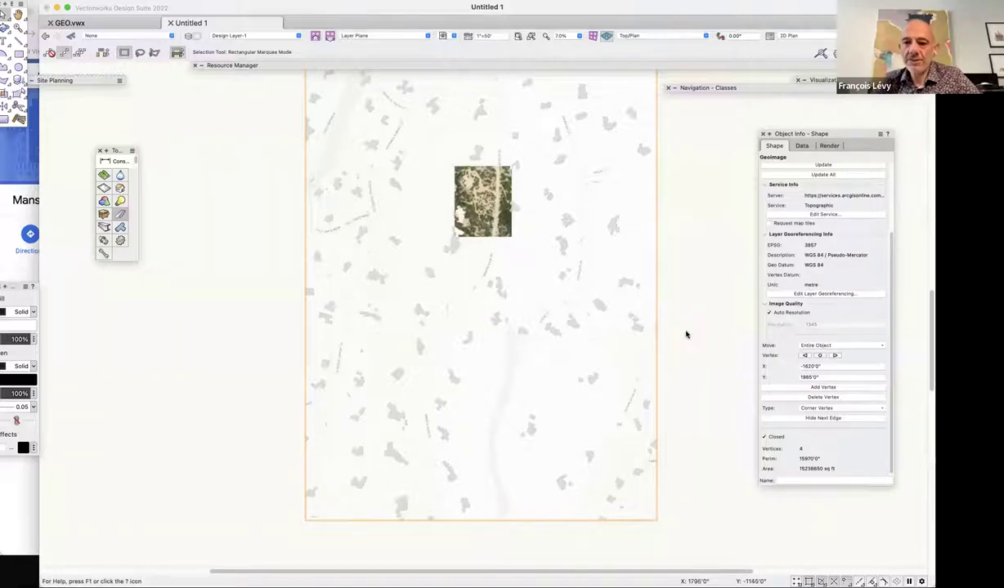
{"action": "scroll", "coordinate": [686, 335], "scroll_direction": "down", "scroll_amount": 3}
{"action": "scroll", "coordinate": [687, 335], "scroll_direction": "up", "scroll_amount": 4}
{"action": "scroll", "coordinate": [698, 353], "scroll_direction": "down", "scroll_amount": 2}
{"action": "scroll", "coordinate": [699, 353], "scroll_direction": "up", "scroll_amount": 1}
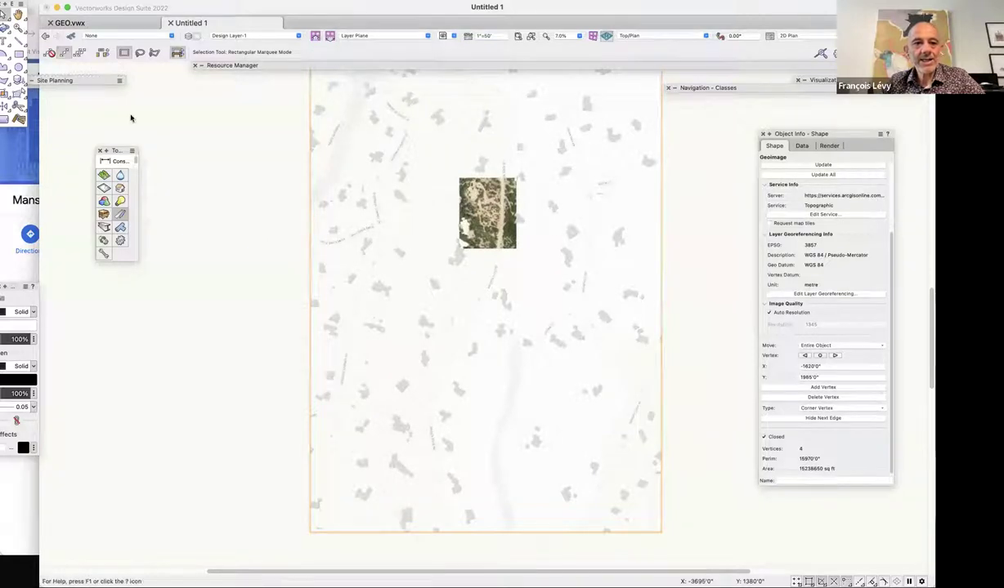
{"action": "left_click", "coordinate": [211, 167]}
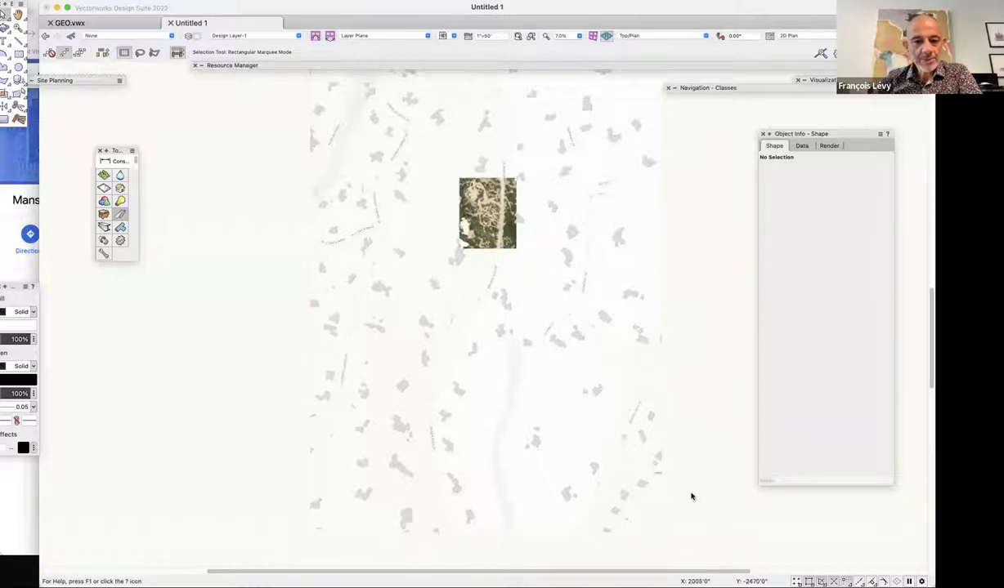
Switch to the GEO.vwx drawing with its labelled contours.
{"action": "scroll", "coordinate": [715, 398], "scroll_direction": "up", "scroll_amount": 3}
{"action": "scroll", "coordinate": [715, 398], "scroll_direction": "up", "scroll_amount": 1}
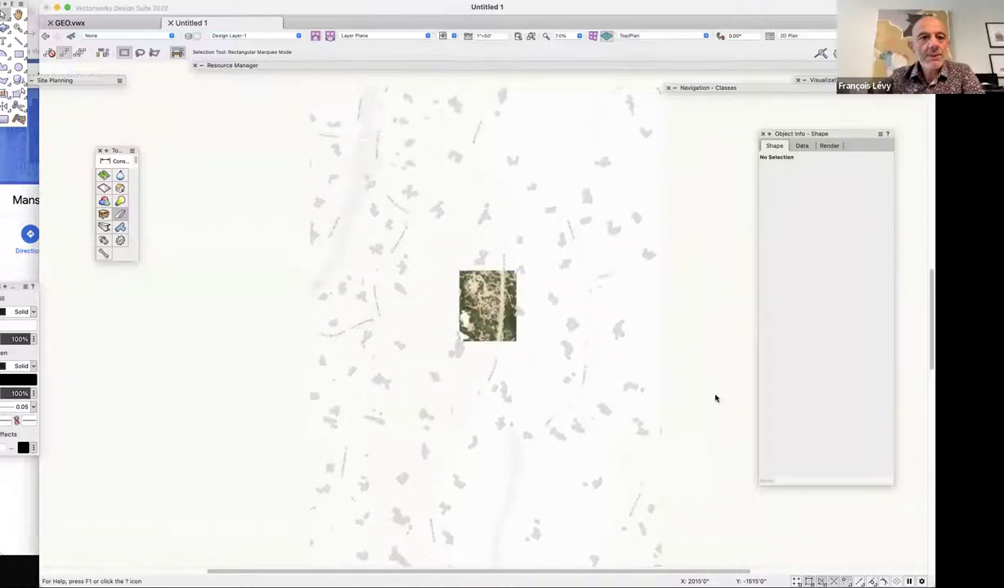
{"action": "left_click", "coordinate": [117, 25]}
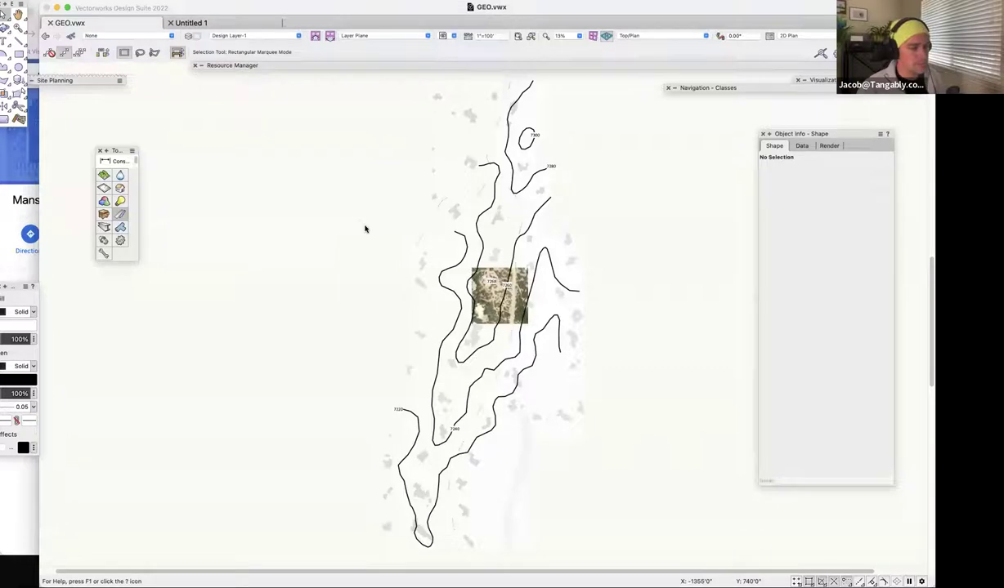
{"action": "key", "text": "c"}
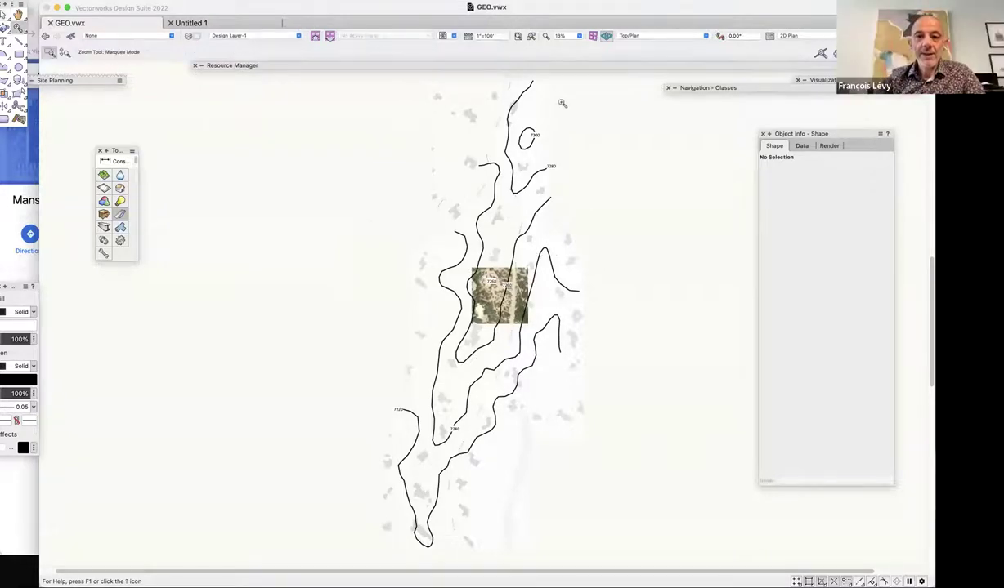
{"action": "left_click_drag", "start_coordinate": [542, 96], "coordinate": [436, 275]}
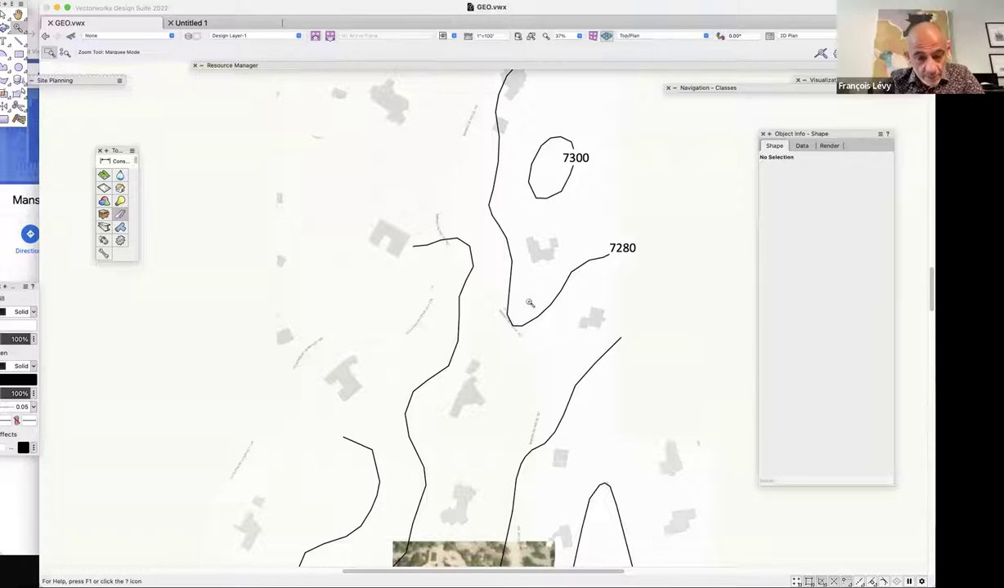
{"action": "scroll", "coordinate": [532, 304], "scroll_direction": "down", "scroll_amount": 3}
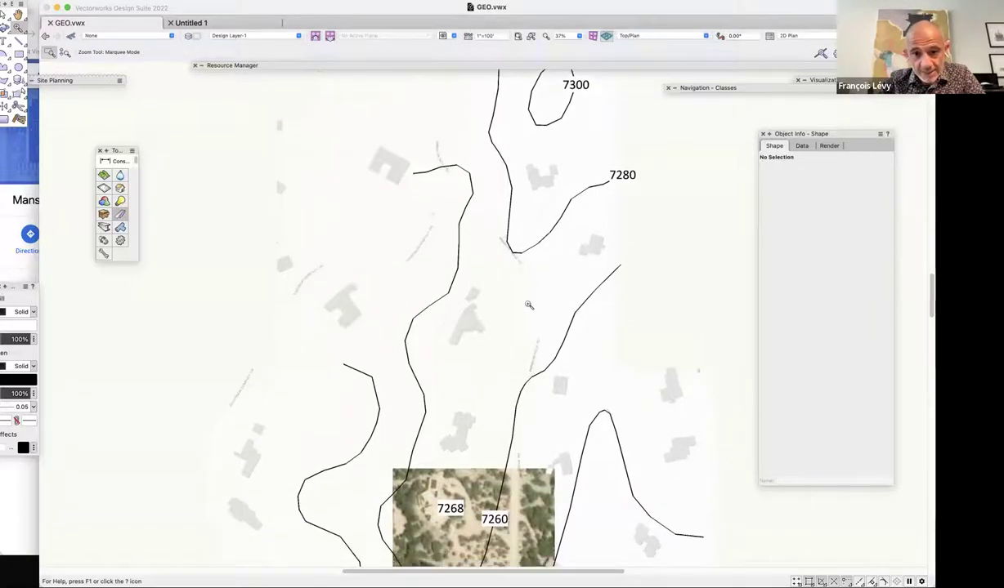
{"action": "scroll", "coordinate": [528, 304], "scroll_direction": "up", "scroll_amount": 7}
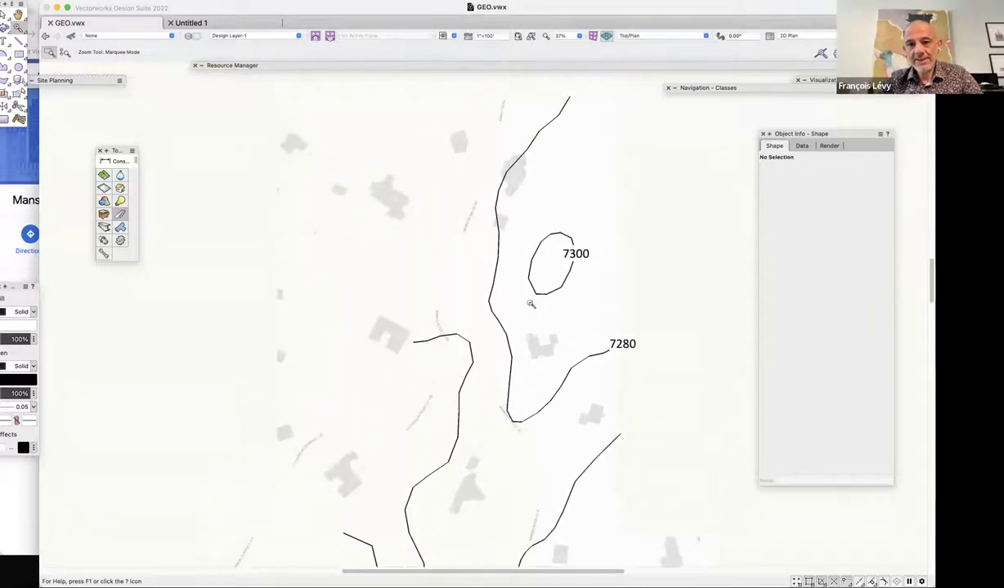
{"action": "scroll", "coordinate": [527, 298], "scroll_direction": "down", "scroll_amount": 7}
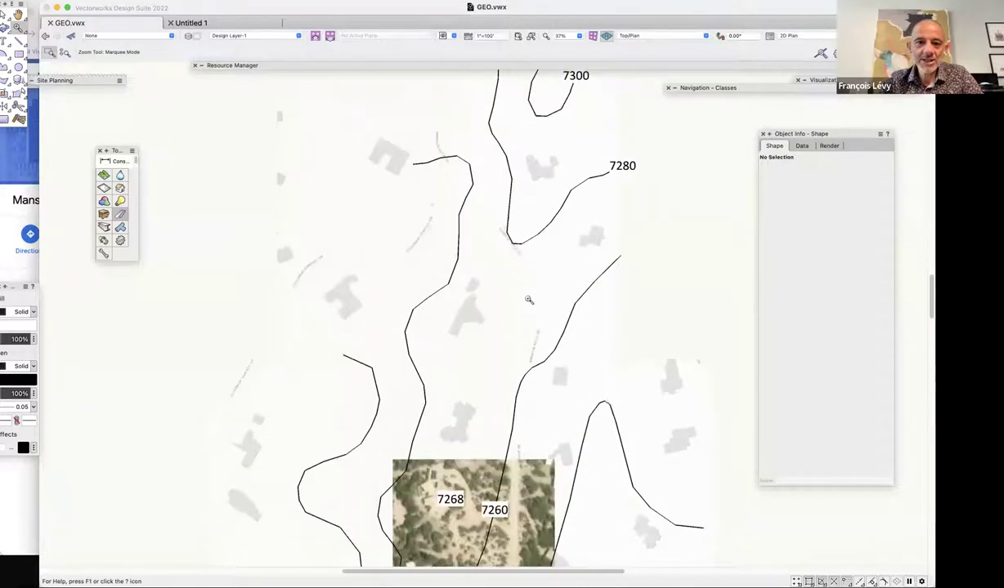
{"action": "scroll", "coordinate": [519, 274], "scroll_direction": "down", "scroll_amount": 16}
{"action": "key", "text": "x"}
{"action": "left_click", "coordinate": [692, 406]}
{"action": "key", "text": "ctrl+minus"}
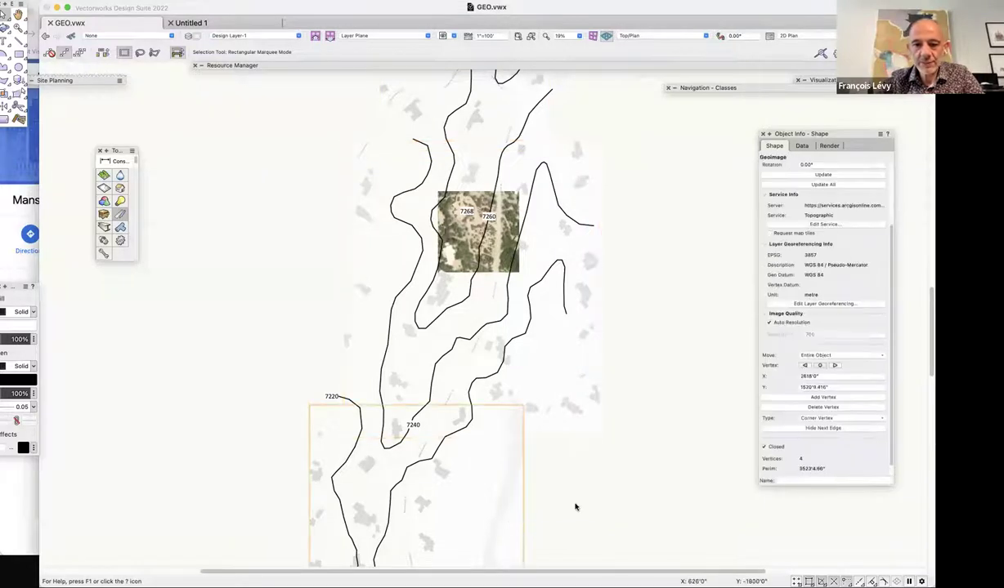
{"action": "scroll", "coordinate": [576, 507], "scroll_direction": "down", "scroll_amount": 5}
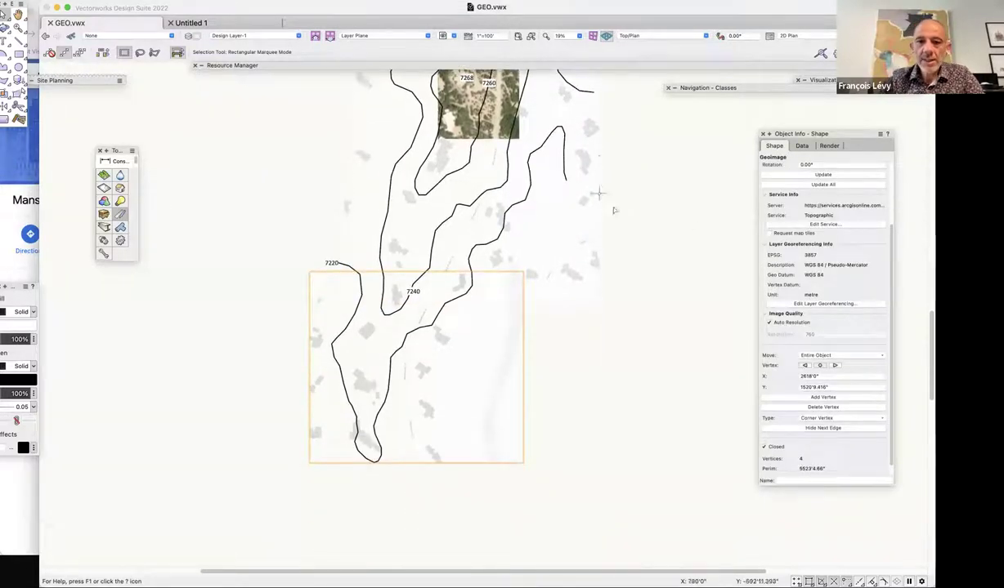
{"action": "left_click", "coordinate": [564, 152]}
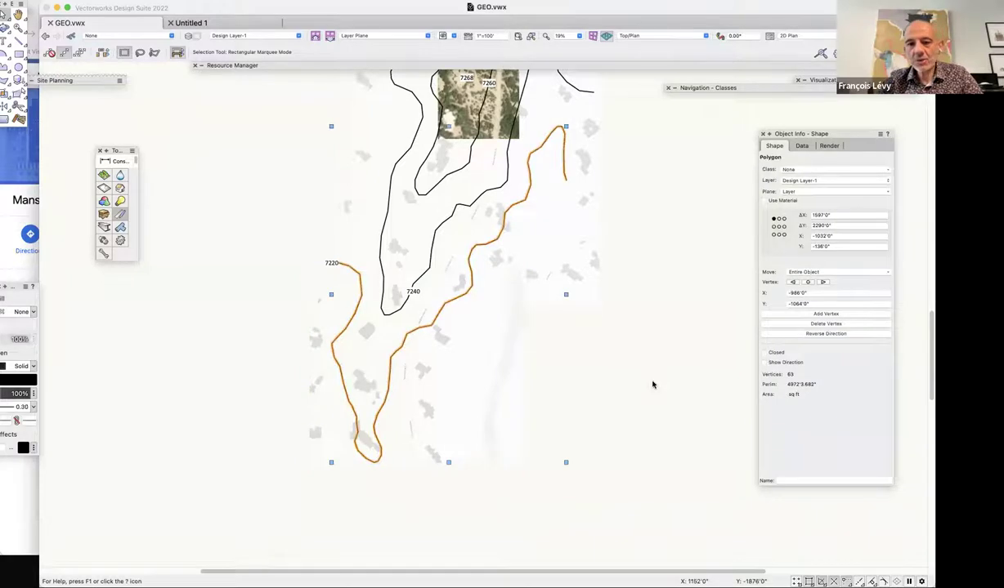
{"action": "left_click", "coordinate": [427, 236]}
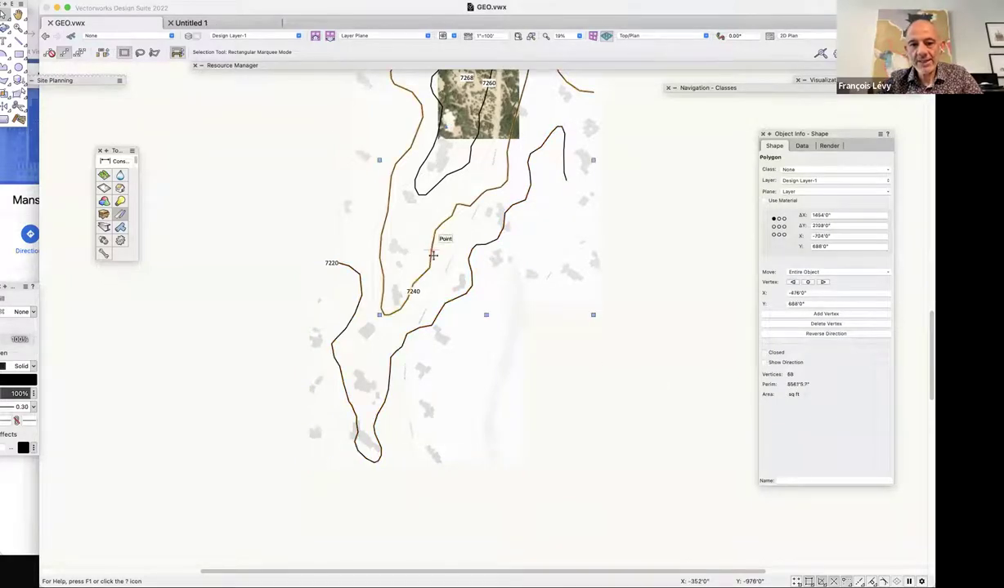
{"action": "left_click", "coordinate": [424, 191]}
{"action": "scroll", "coordinate": [587, 298], "scroll_direction": "up", "scroll_amount": 5}
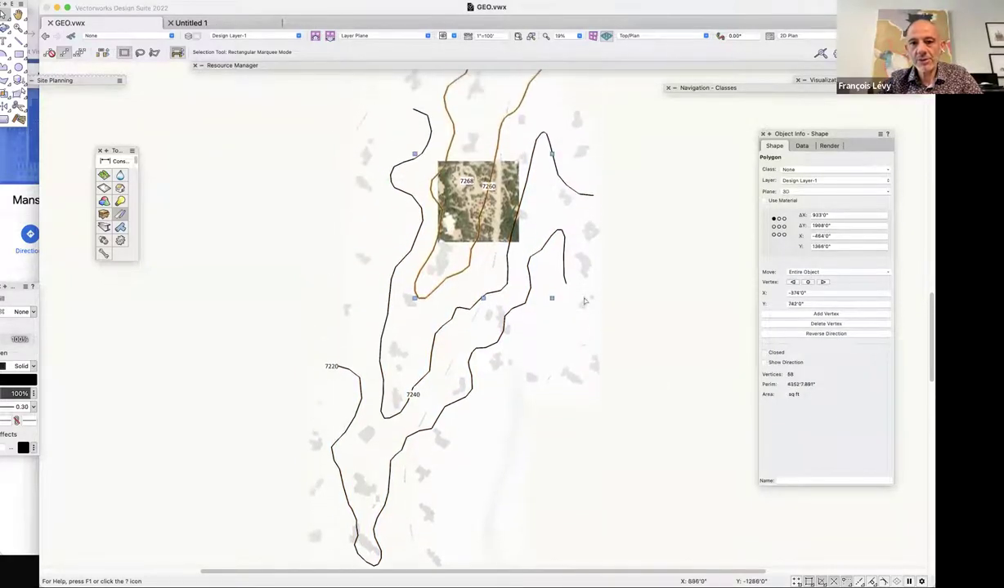
{"action": "left_click", "coordinate": [541, 274]}
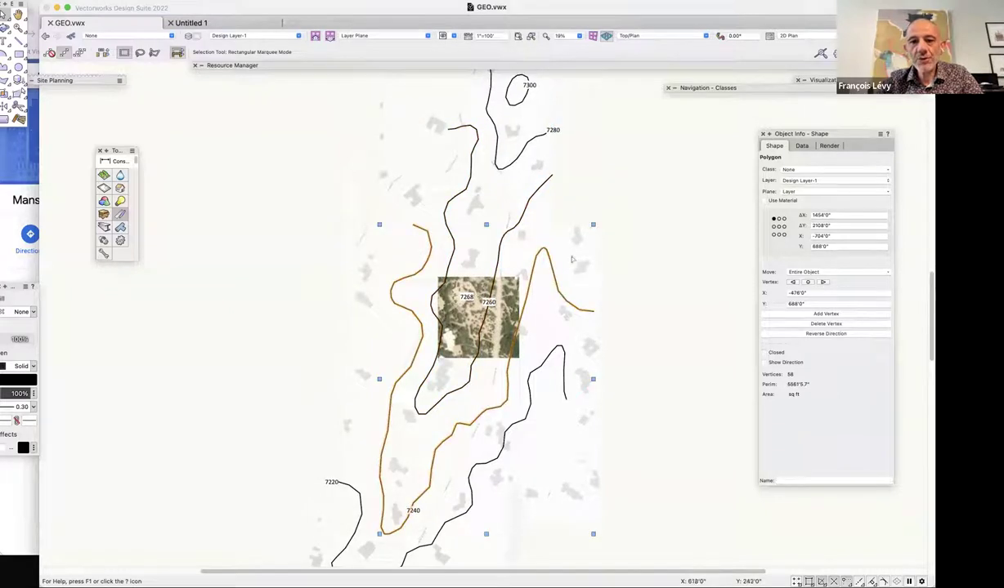
{"action": "left_click", "coordinate": [542, 135]}
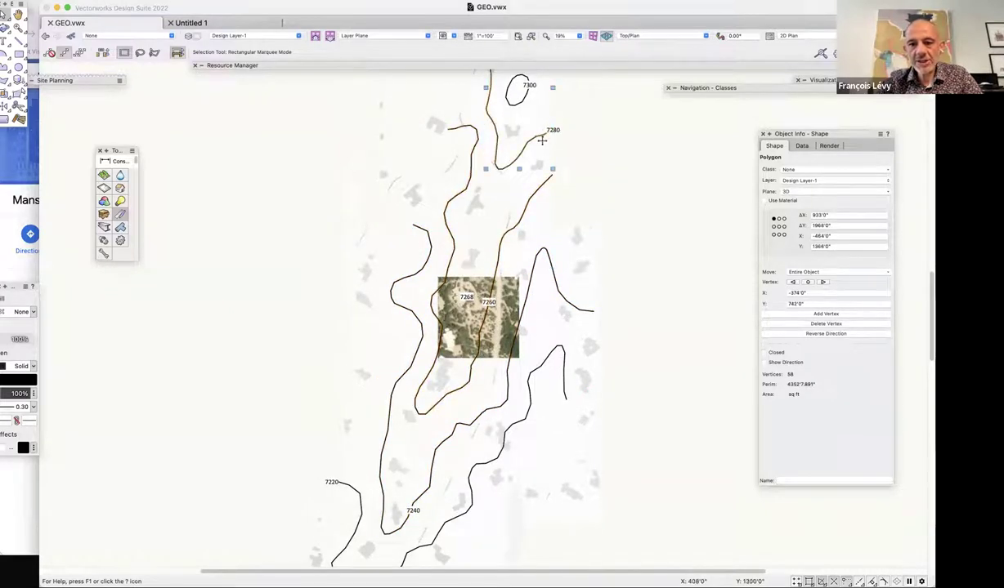
{"action": "scroll", "coordinate": [608, 170], "scroll_direction": "up", "scroll_amount": 2}
{"action": "left_click", "coordinate": [530, 154]}
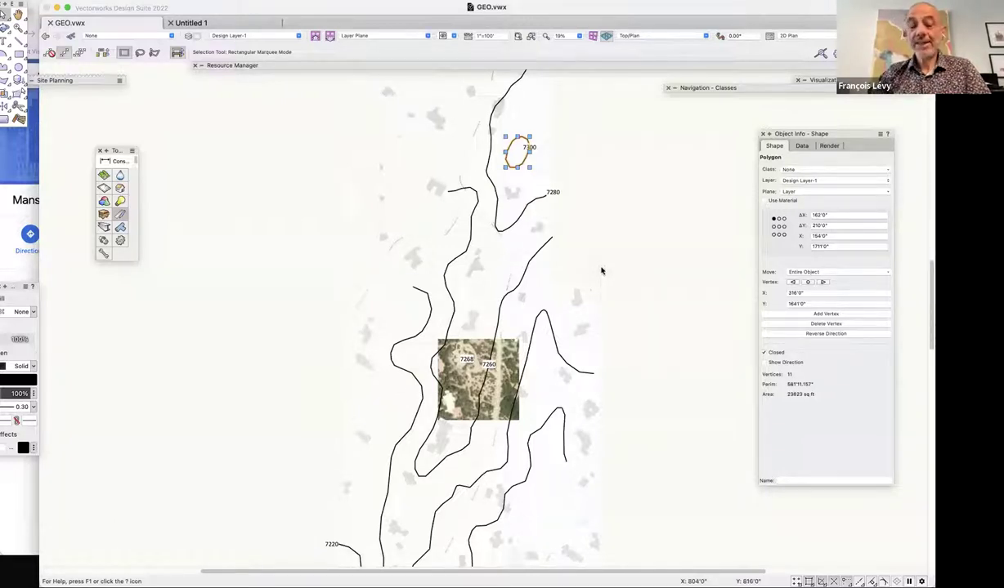
{"action": "scroll", "coordinate": [630, 285], "scroll_direction": "down", "scroll_amount": 5}
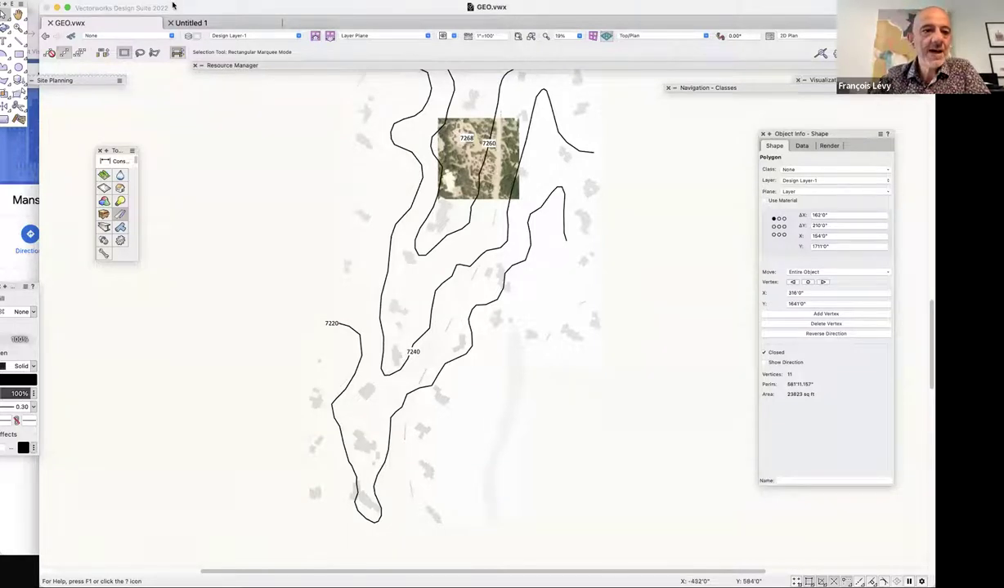
{"action": "left_click", "coordinate": [82, 0]}
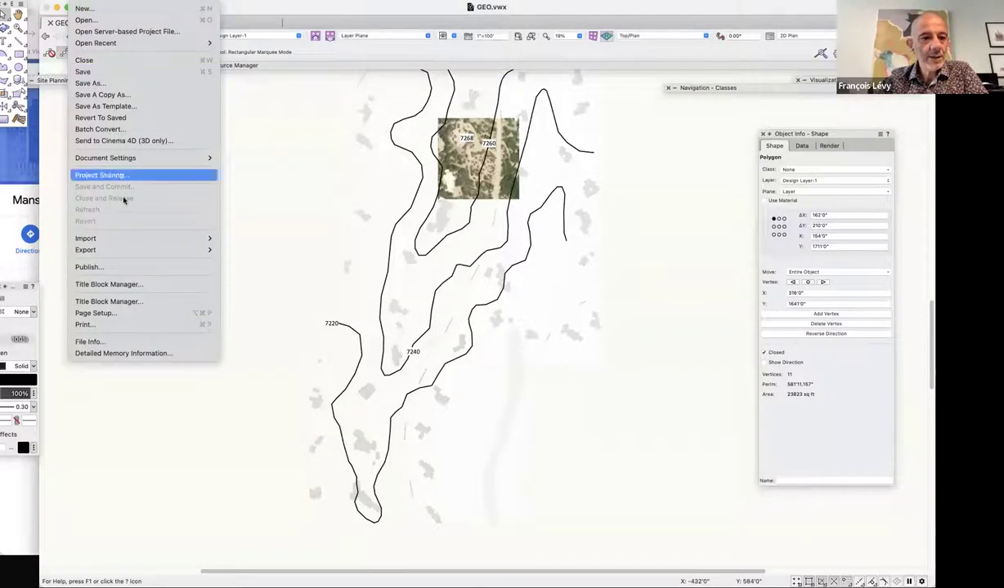
{"action": "mouse_move", "coordinate": [125, 239]}
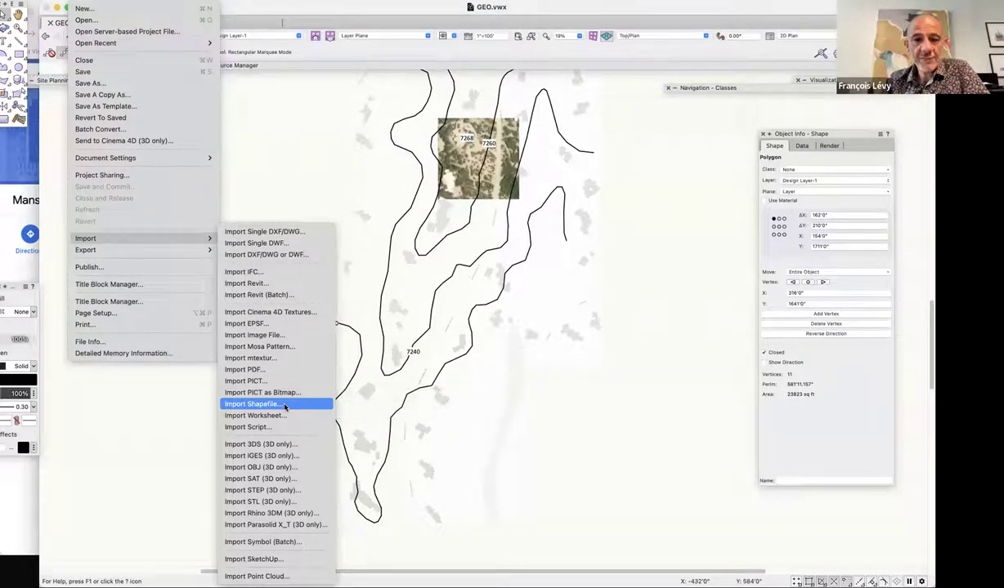
{"action": "left_click", "coordinate": [617, 410]}
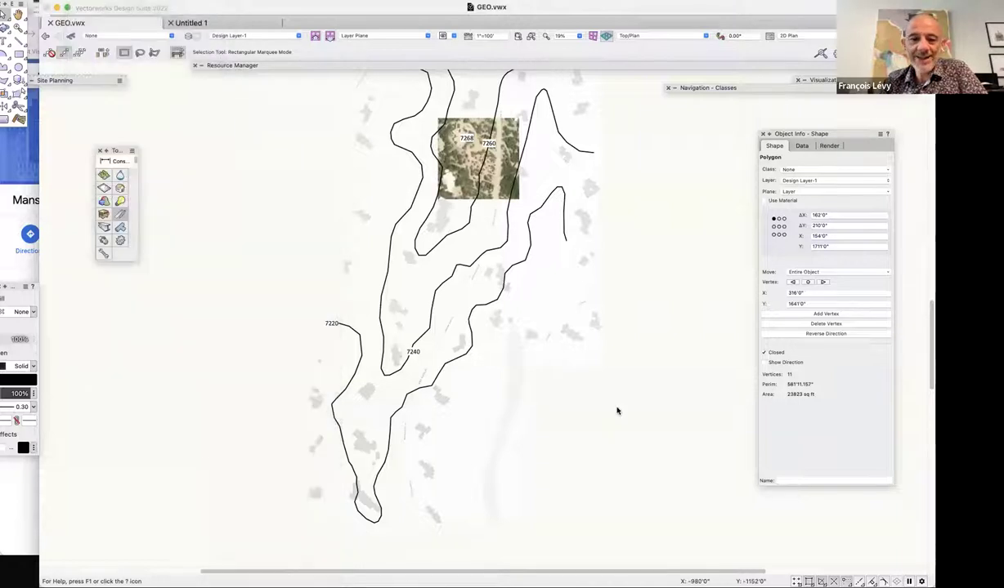
{"action": "scroll", "coordinate": [617, 410], "scroll_direction": "up", "scroll_amount": 5}
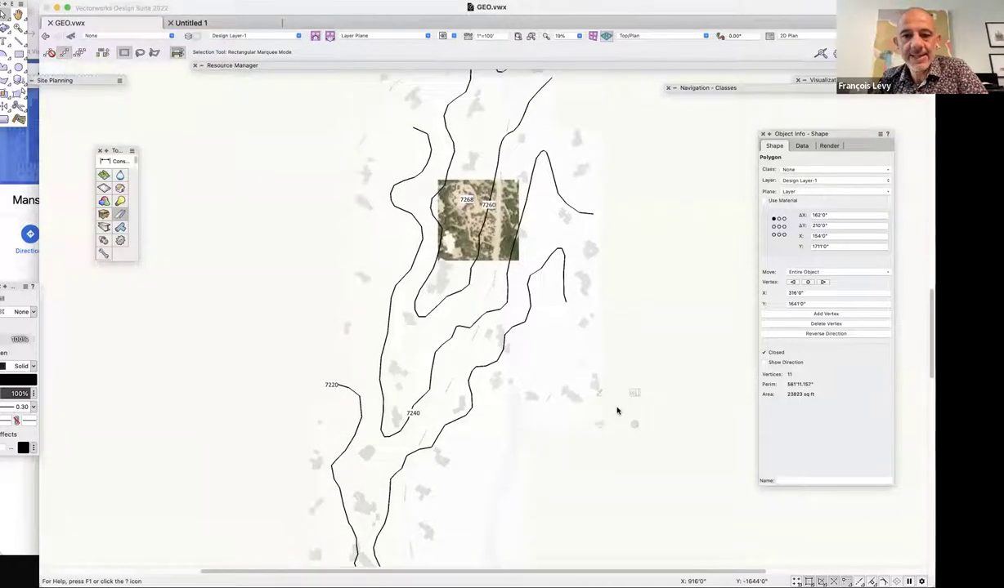
{"action": "scroll", "coordinate": [617, 410], "scroll_direction": "up", "scroll_amount": 2}
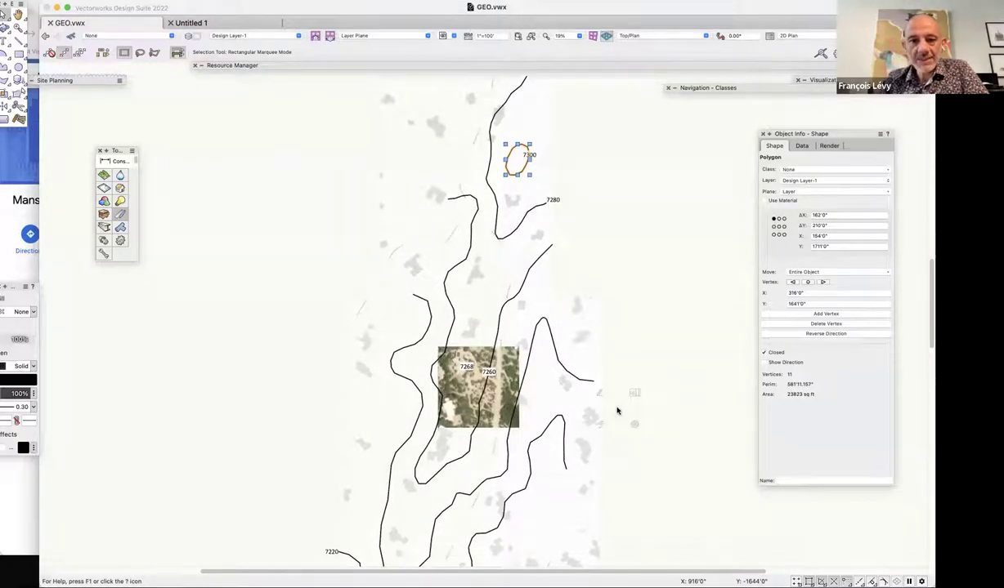
{"action": "left_click", "coordinate": [515, 91]}
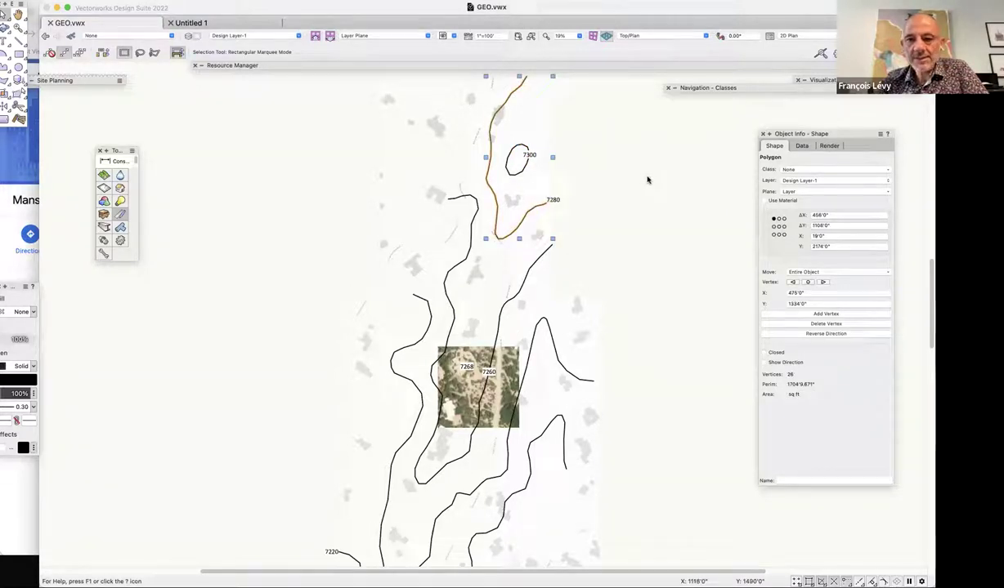
{"action": "left_click", "coordinate": [495, 170]}
Check the contour selections and delete the stray objects at the contour end.
{"action": "left_click", "coordinate": [508, 167]}
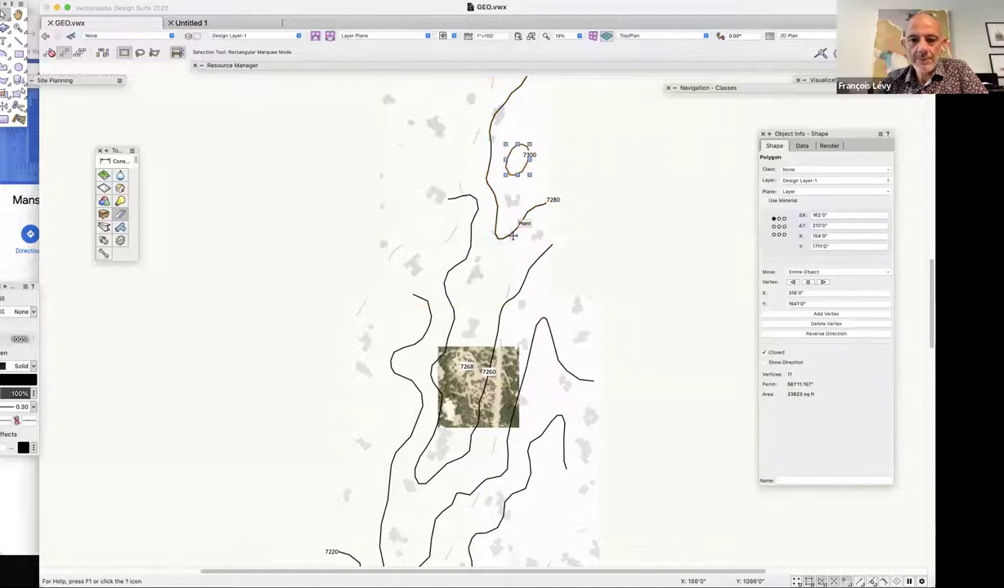
{"action": "left_click", "coordinate": [538, 263]}
{"action": "left_click", "coordinate": [563, 433]}
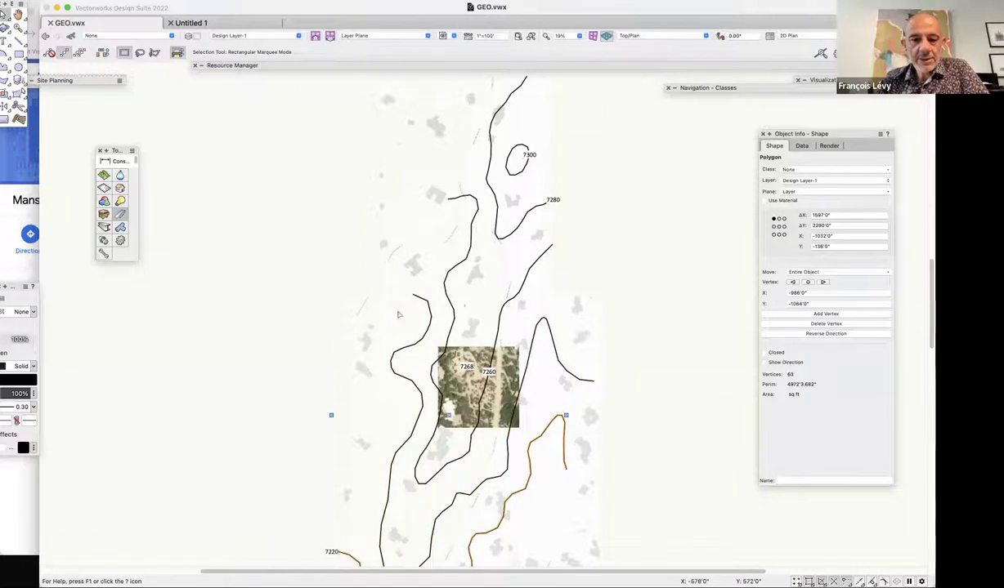
{"action": "scroll", "coordinate": [422, 295], "scroll_direction": "up", "scroll_amount": 5}
{"action": "scroll", "coordinate": [422, 295], "scroll_direction": "up", "scroll_amount": 2}
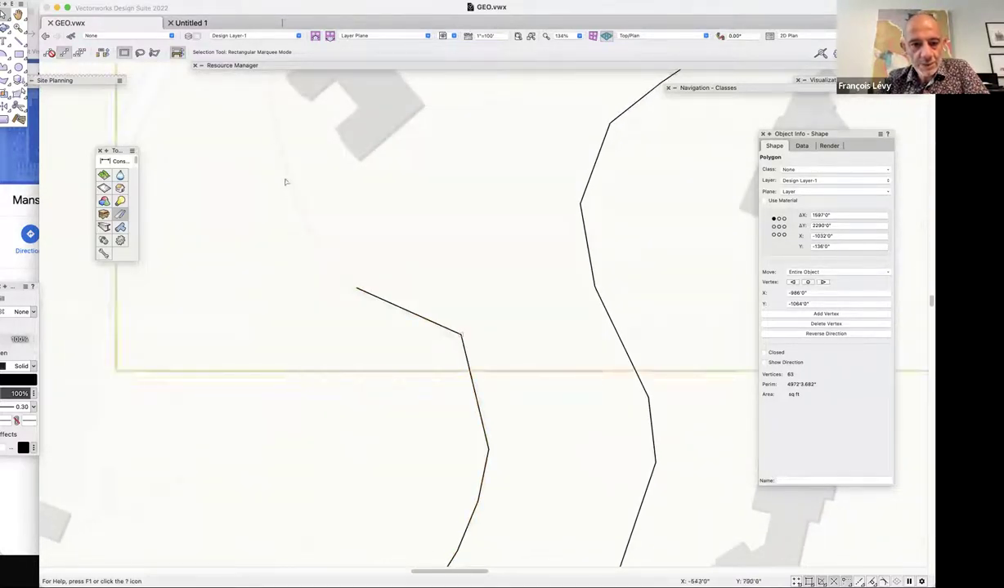
{"action": "right_click", "coordinate": [392, 302]}
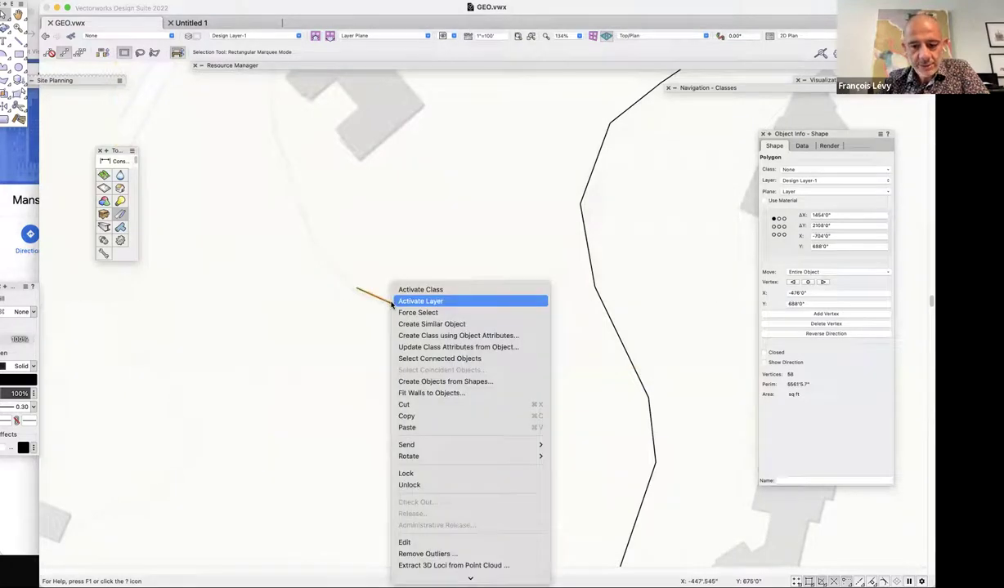
{"action": "left_click", "coordinate": [334, 321]}
{"action": "left_click", "coordinate": [382, 302]}
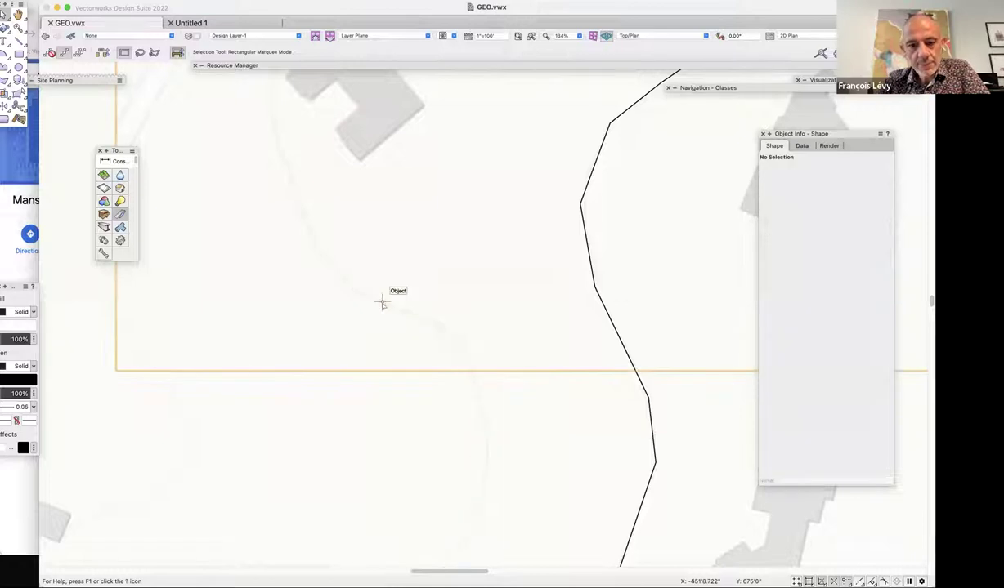
{"action": "left_click", "coordinate": [382, 303]}
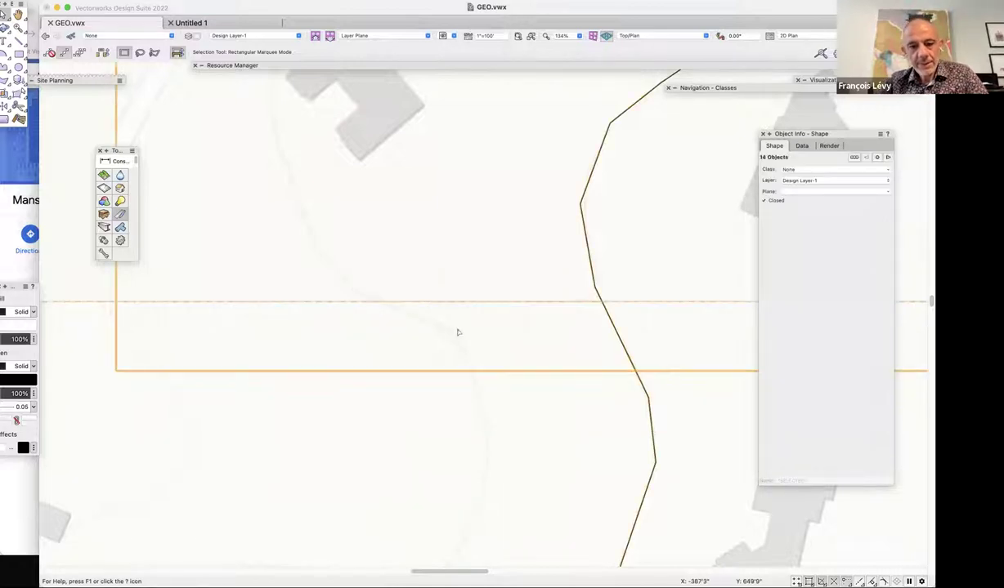
{"action": "key", "text": "Delete"}
{"action": "scroll", "coordinate": [568, 383], "scroll_direction": "down", "scroll_amount": 5}
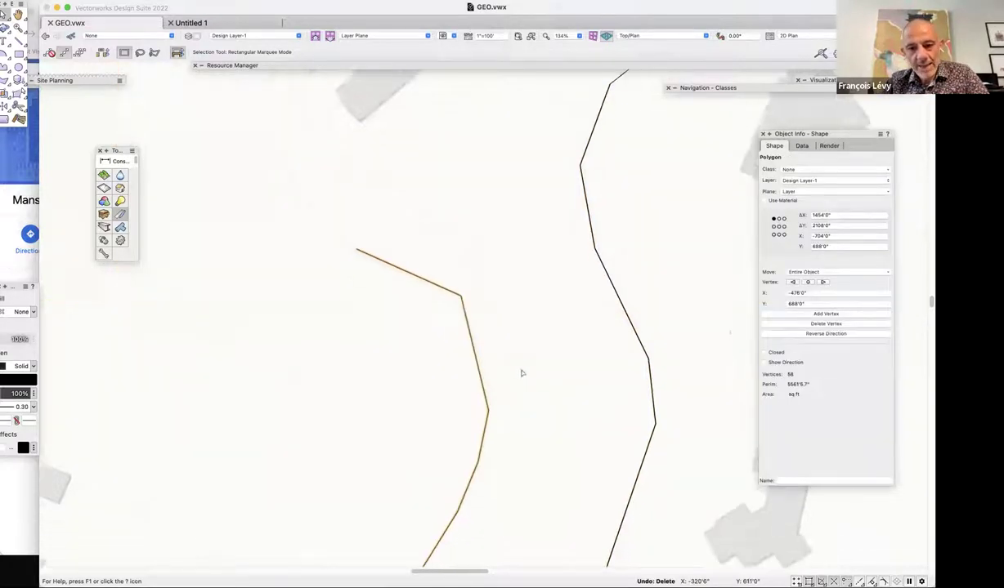
{"action": "scroll", "coordinate": [522, 374], "scroll_direction": "down", "scroll_amount": 6}
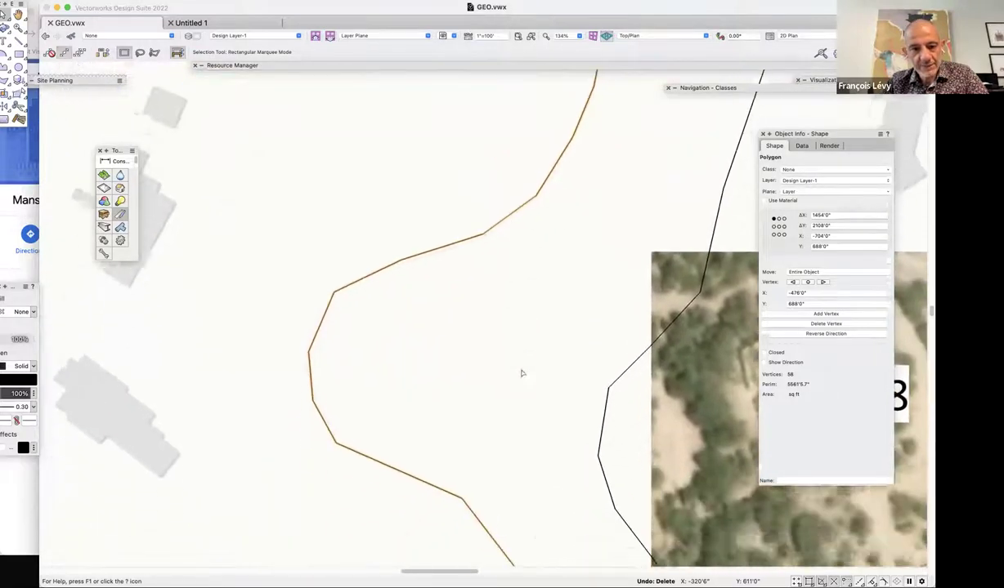
{"action": "scroll", "coordinate": [521, 373], "scroll_direction": "down", "scroll_amount": 10}
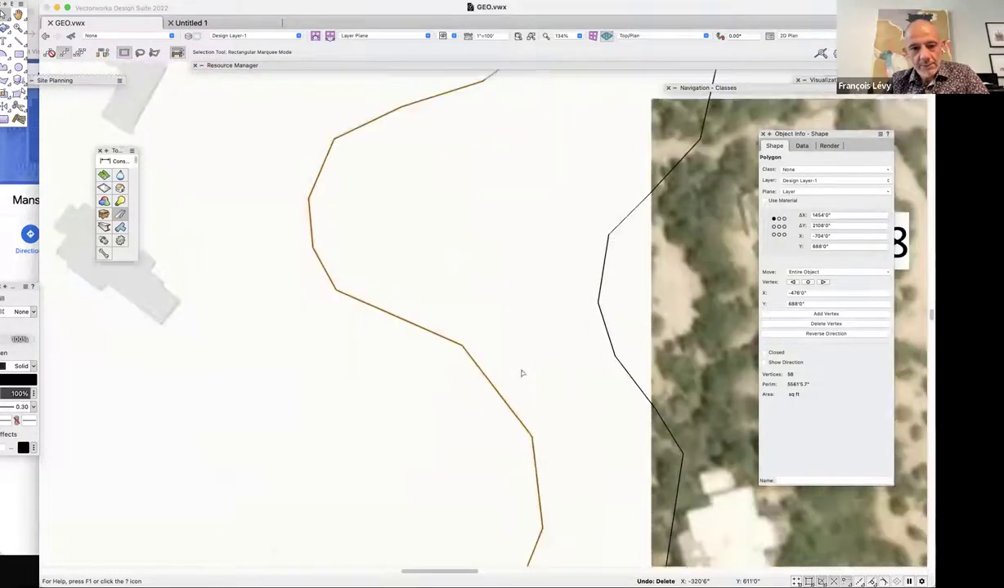
{"action": "scroll", "coordinate": [521, 373], "scroll_direction": "down", "scroll_amount": 2}
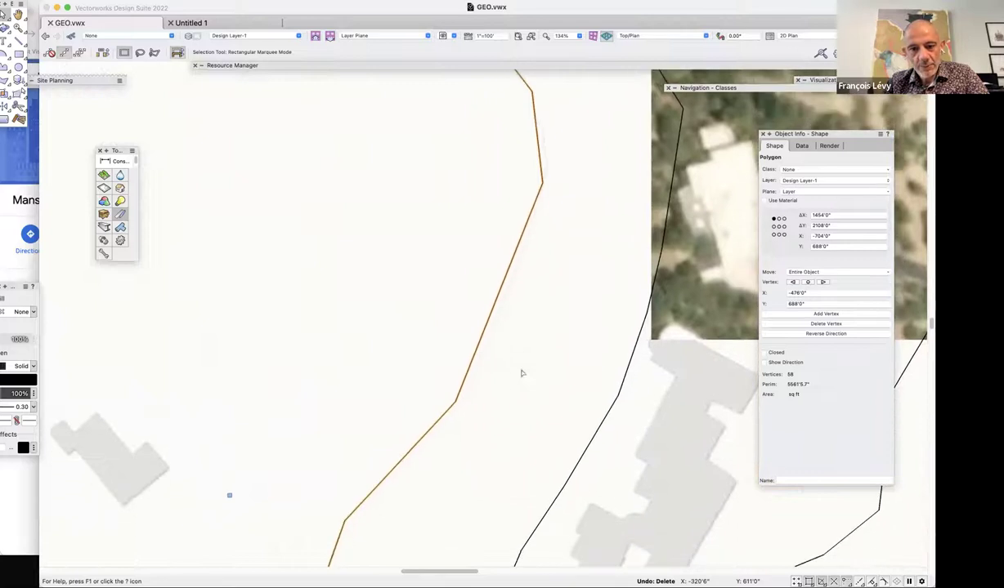
Add a vertex midway along the long open contour with Reshape's Add Vertex mode.
{"action": "double_click", "coordinate": [485, 325]}
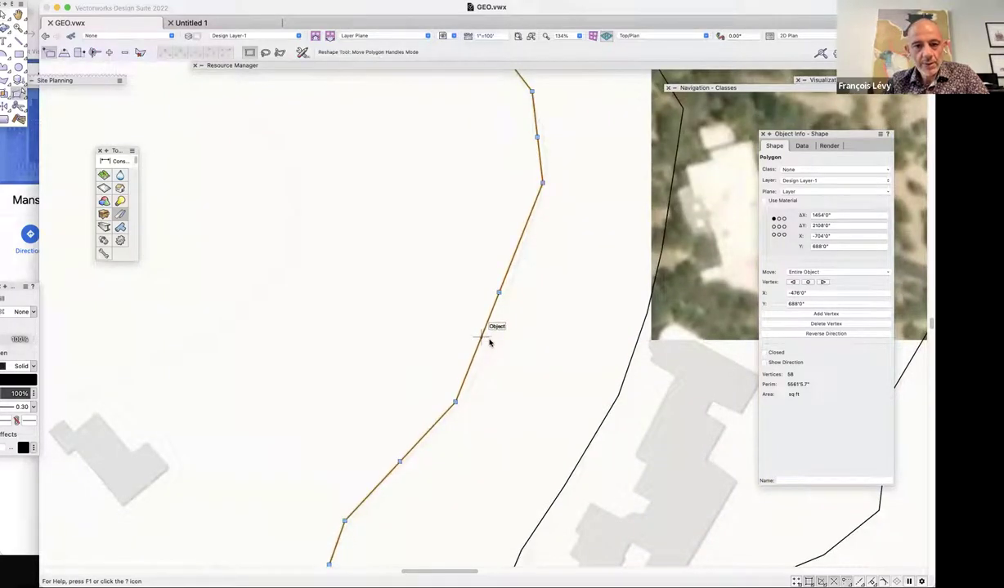
{"action": "left_click", "coordinate": [109, 53]}
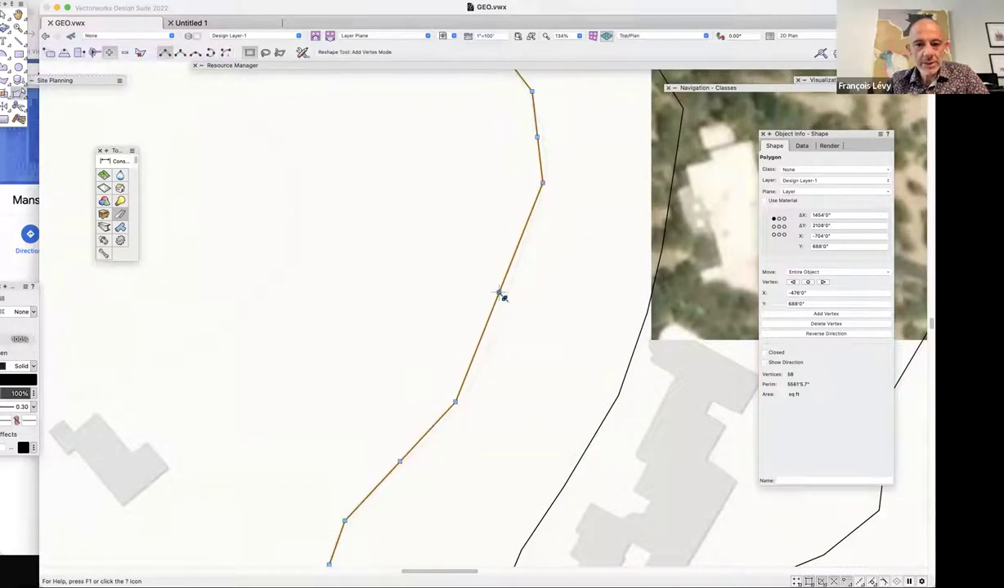
{"action": "left_click_drag", "start_coordinate": [497, 292], "coordinate": [499, 323]}
{"action": "scroll", "coordinate": [496, 417], "scroll_direction": "down", "scroll_amount": 5}
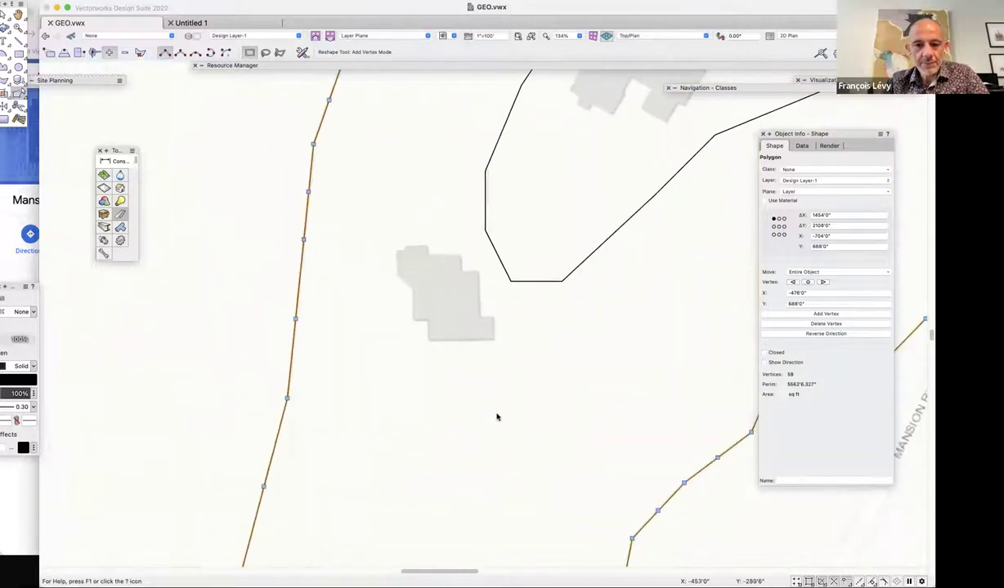
{"action": "scroll", "coordinate": [496, 417], "scroll_direction": "down", "scroll_amount": 10}
Deselect the contour and marquee-zoom in on the 7220 and 7240 contours.
{"action": "key", "text": "x"}
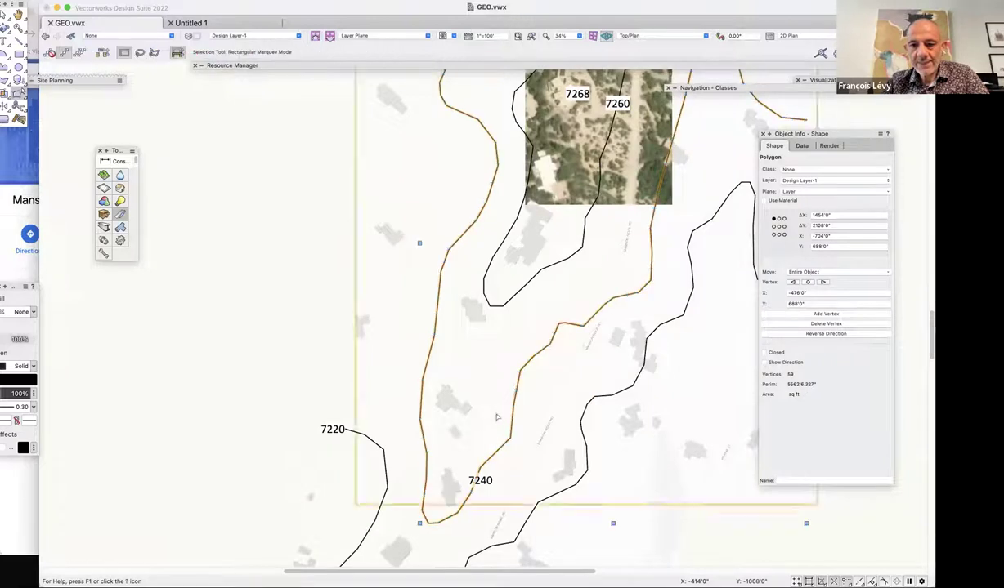
{"action": "left_click", "coordinate": [724, 432]}
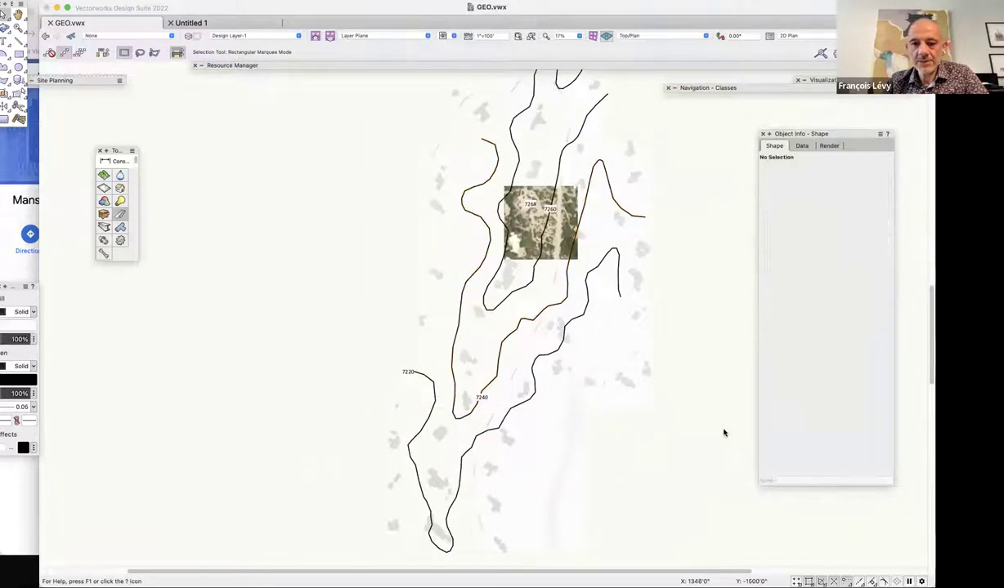
{"action": "scroll", "coordinate": [723, 433], "scroll_direction": "down", "scroll_amount": 3}
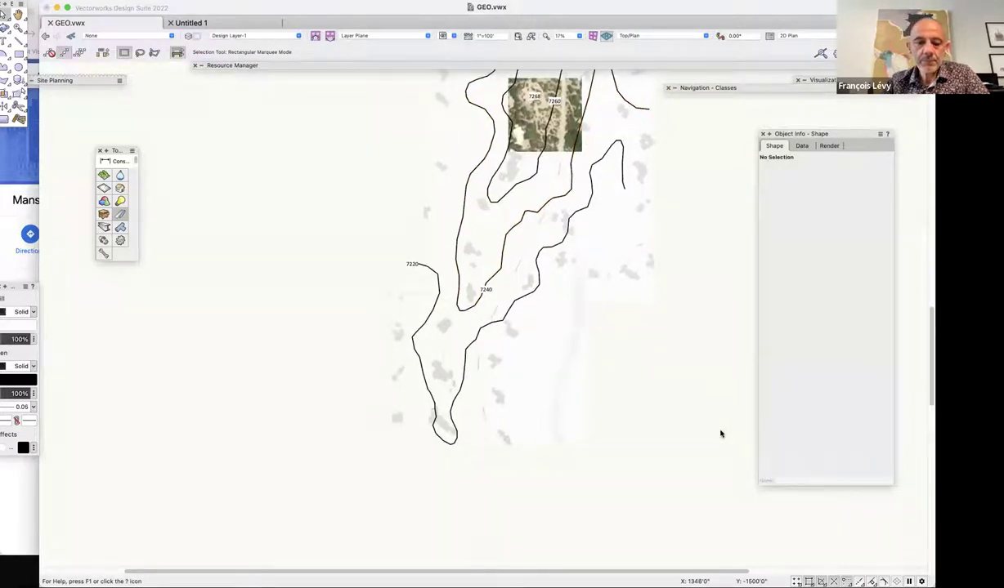
{"action": "scroll", "coordinate": [636, 343], "scroll_direction": "up", "scroll_amount": 2}
{"action": "key", "text": "c"}
{"action": "left_click_drag", "start_coordinate": [372, 278], "coordinate": [531, 331]}
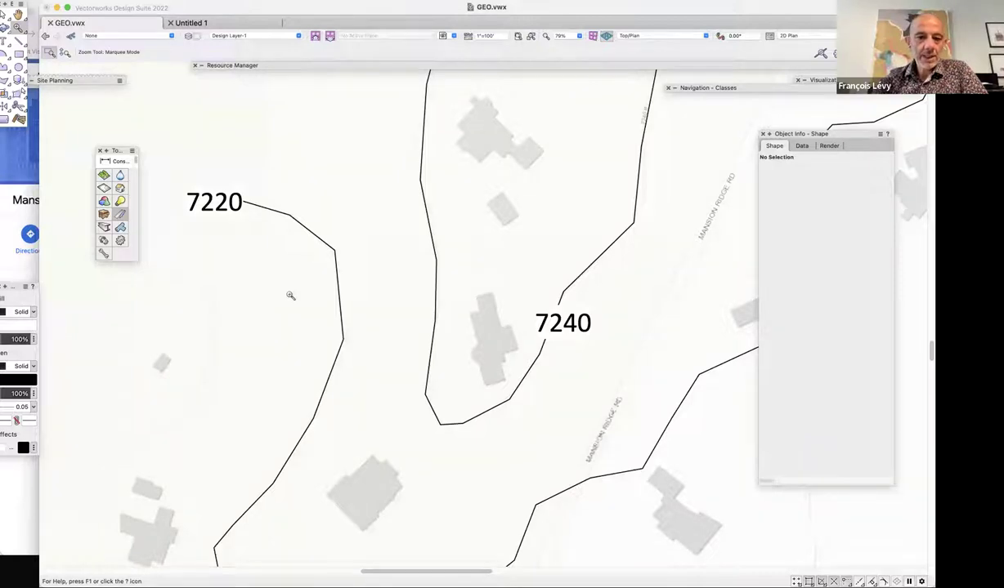
{"action": "scroll", "coordinate": [283, 318], "scroll_direction": "down", "scroll_amount": 10}
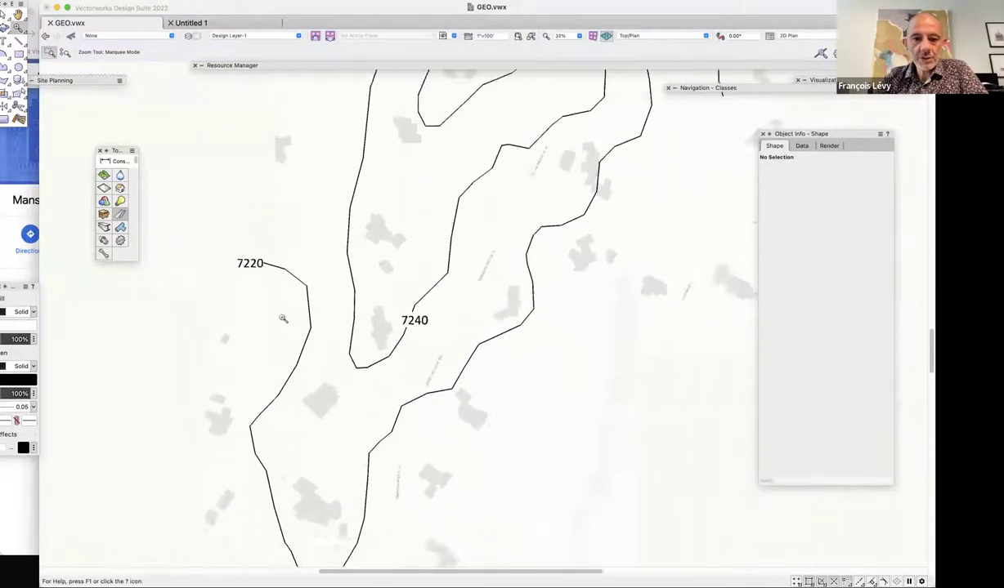
{"action": "scroll", "coordinate": [283, 318], "scroll_direction": "up", "scroll_amount": 3}
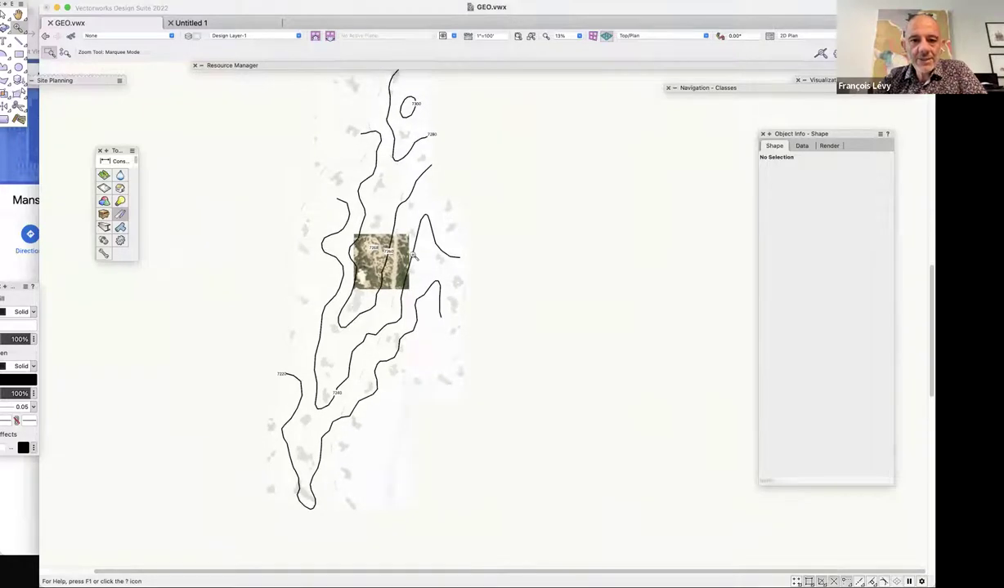
Select the Geoimage basemap and activate the Select Similar tool.
{"action": "key", "text": "x"}
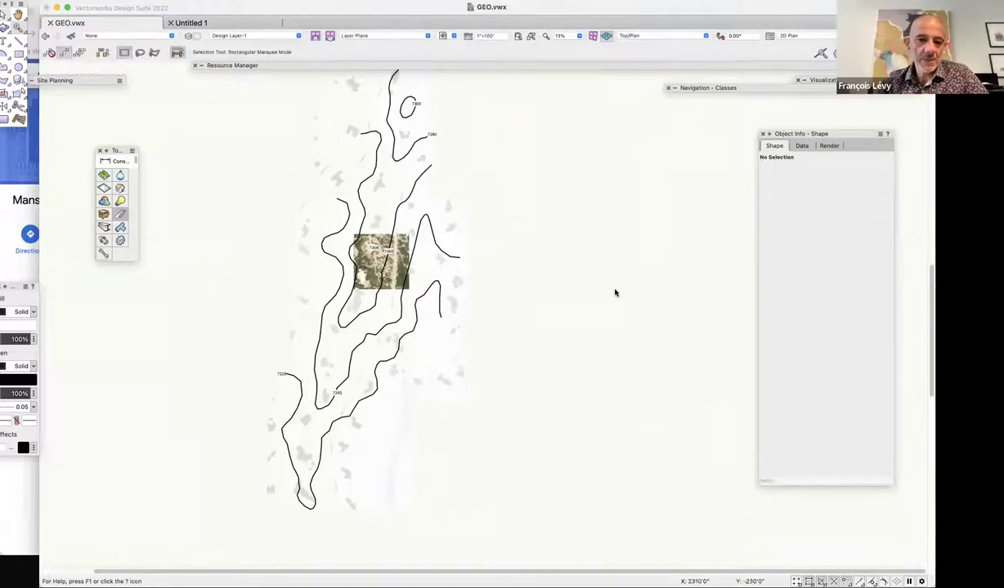
{"action": "left_click", "coordinate": [423, 278]}
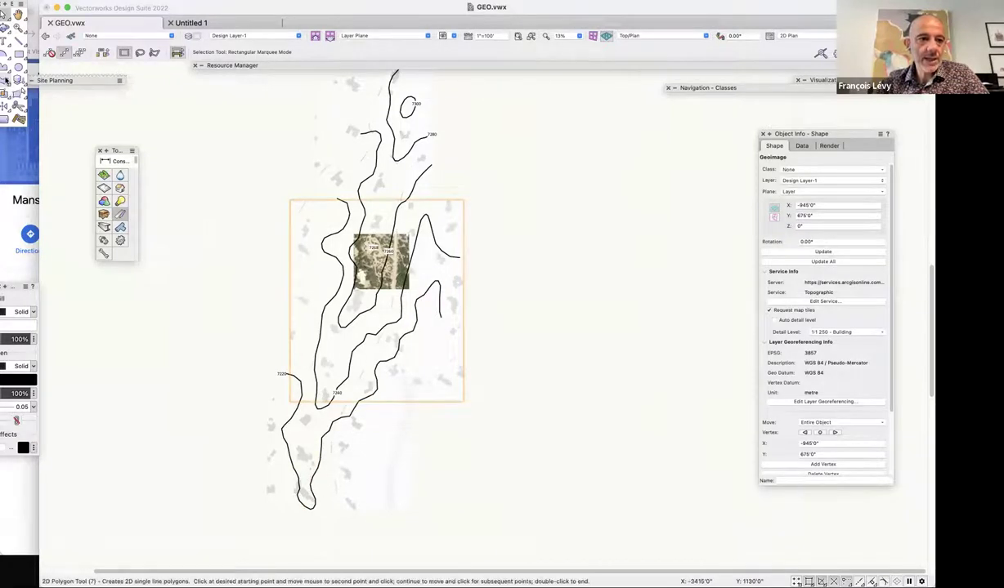
{"action": "left_click", "coordinate": [21, 119]}
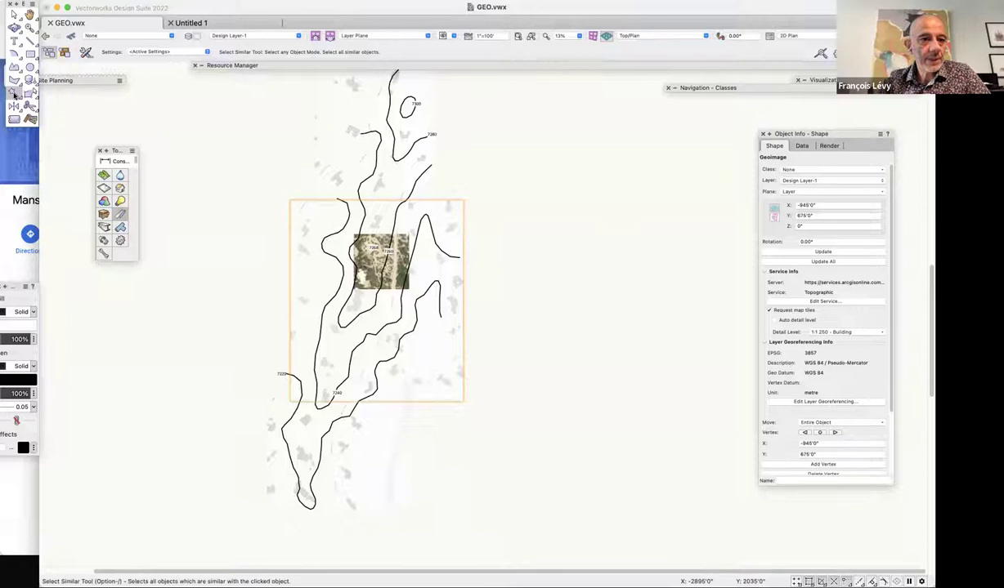
Add Class to Object type in Select Similar preferences, then click a contour to select all five.
{"action": "left_click", "coordinate": [164, 53]}
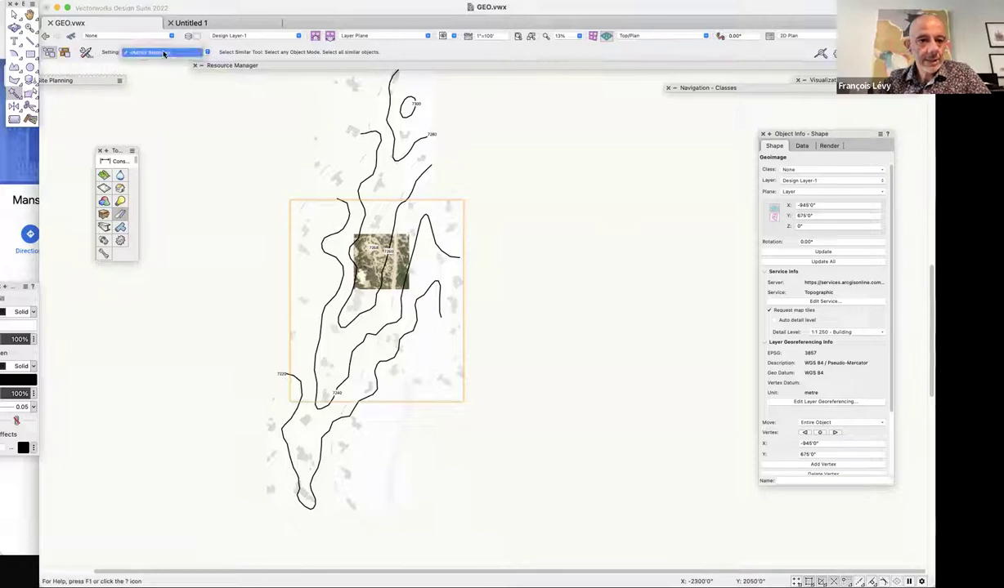
{"action": "left_click", "coordinate": [138, 88]}
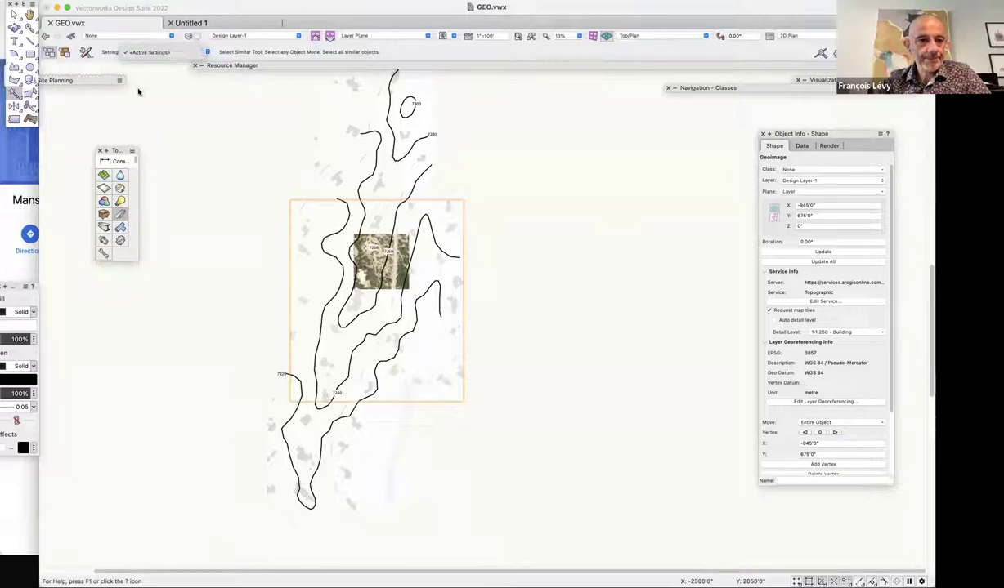
{"action": "left_click", "coordinate": [88, 52]}
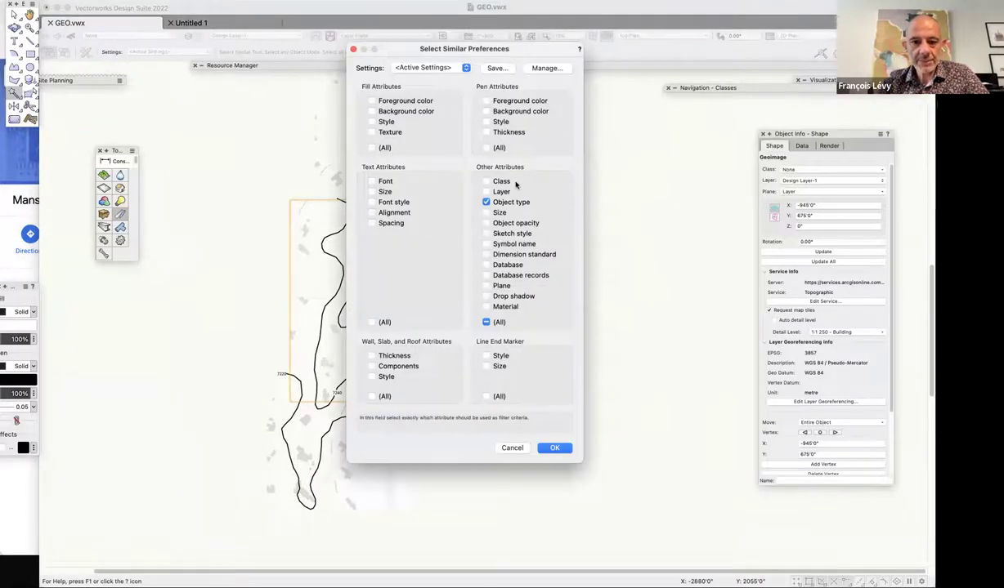
{"action": "left_click", "coordinate": [488, 182]}
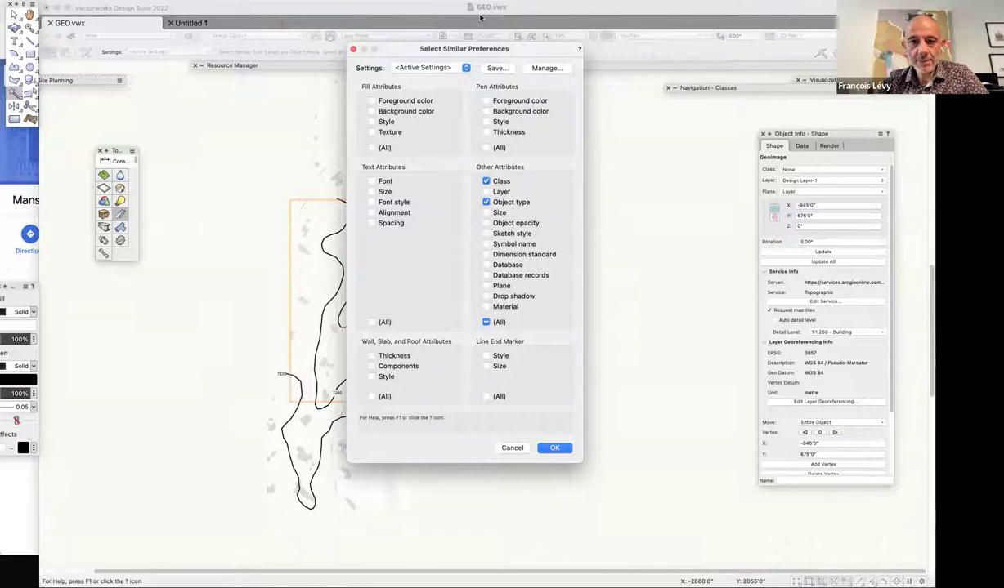
{"action": "left_click", "coordinate": [554, 448]}
{"action": "left_click", "coordinate": [445, 252]}
{"action": "left_click", "coordinate": [446, 252]}
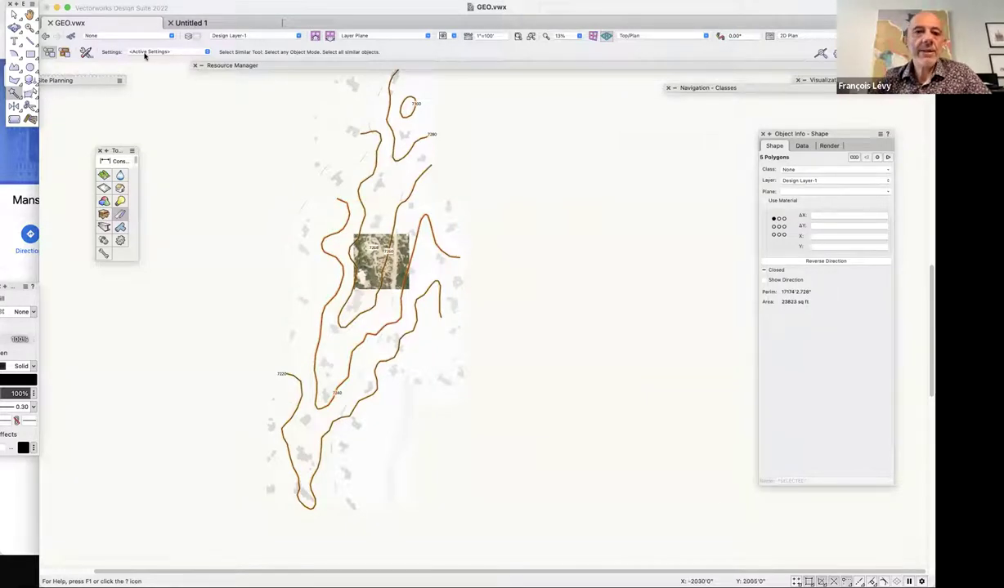
Browse the AEC > Terrain/Survey Input commands without choosing one.
{"action": "left_click", "coordinate": [247, 8]}
{"action": "mouse_move", "coordinate": [246, 7]}
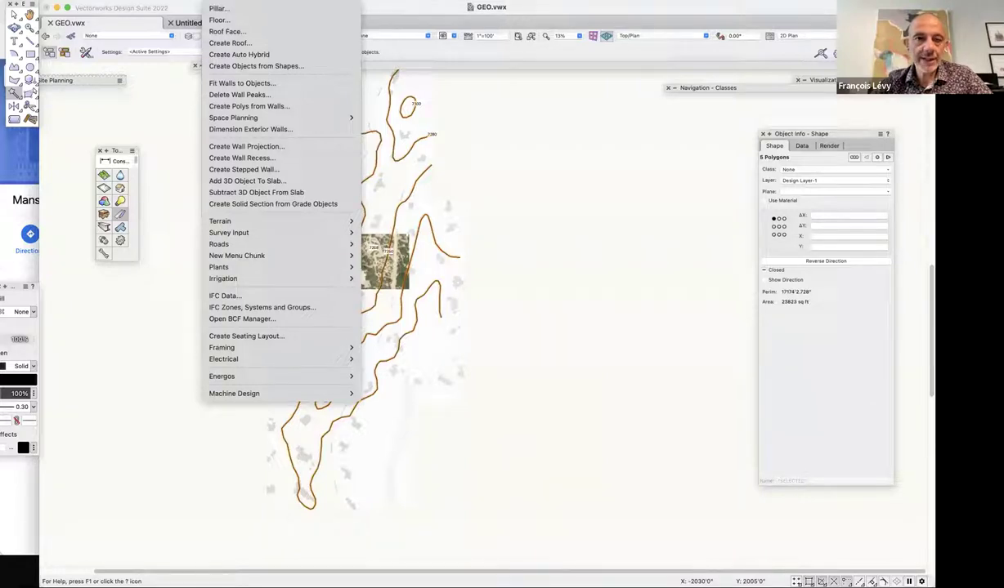
{"action": "mouse_move", "coordinate": [294, 223]}
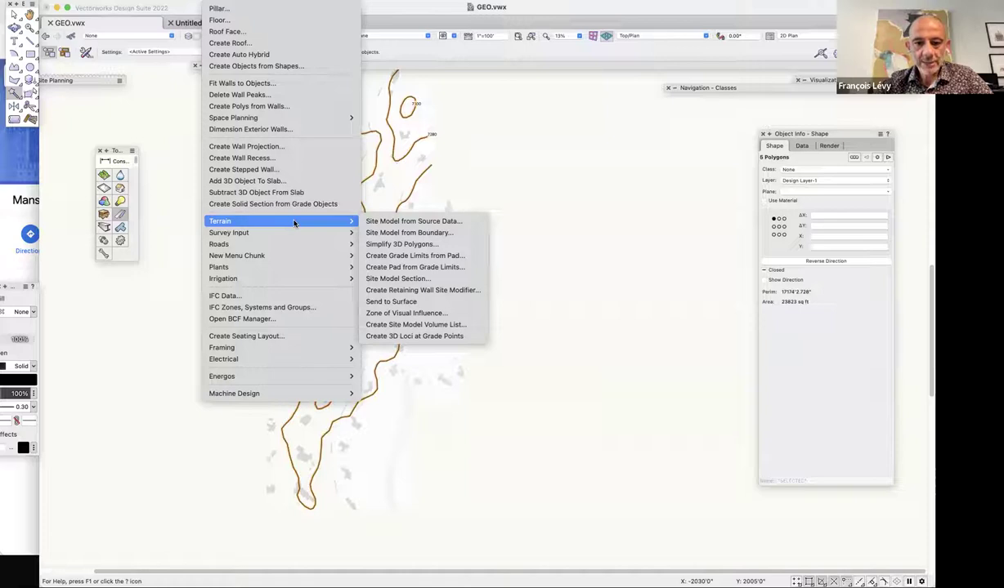
{"action": "mouse_move", "coordinate": [295, 233]}
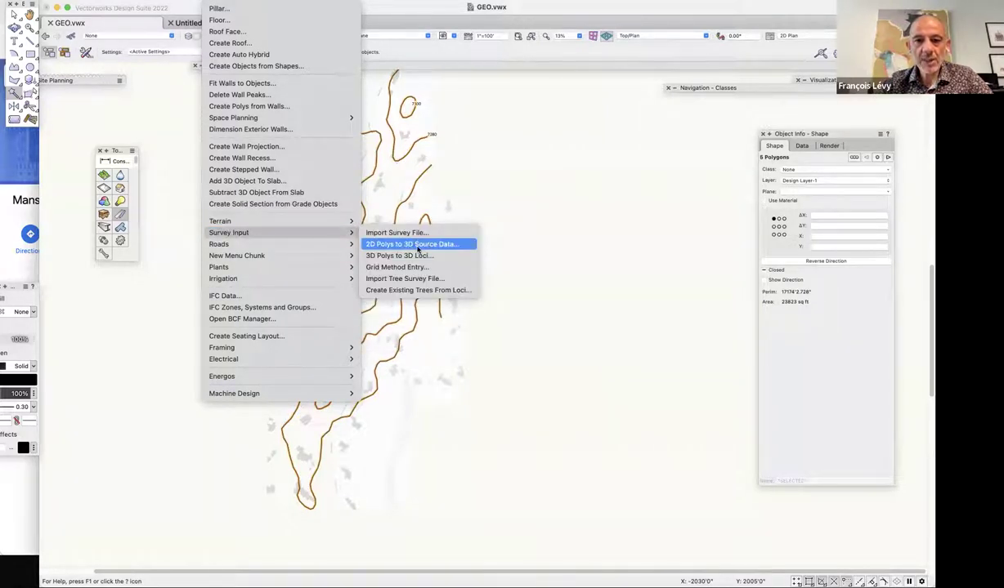
{"action": "left_click", "coordinate": [556, 365]}
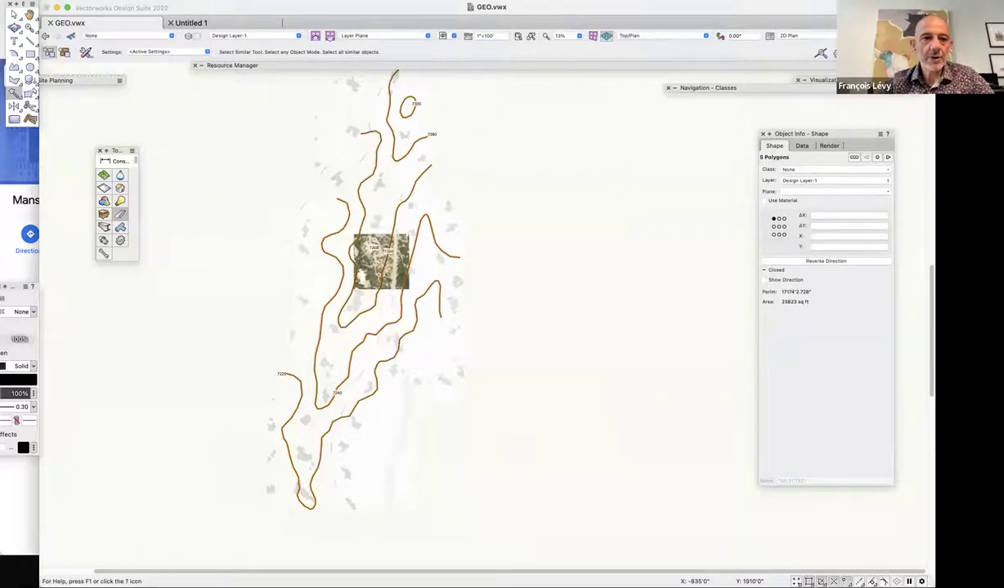
Convert the five contours to a group and open Move 3D Selection at the Z offset field.
{"action": "left_click", "coordinate": [159, 1]}
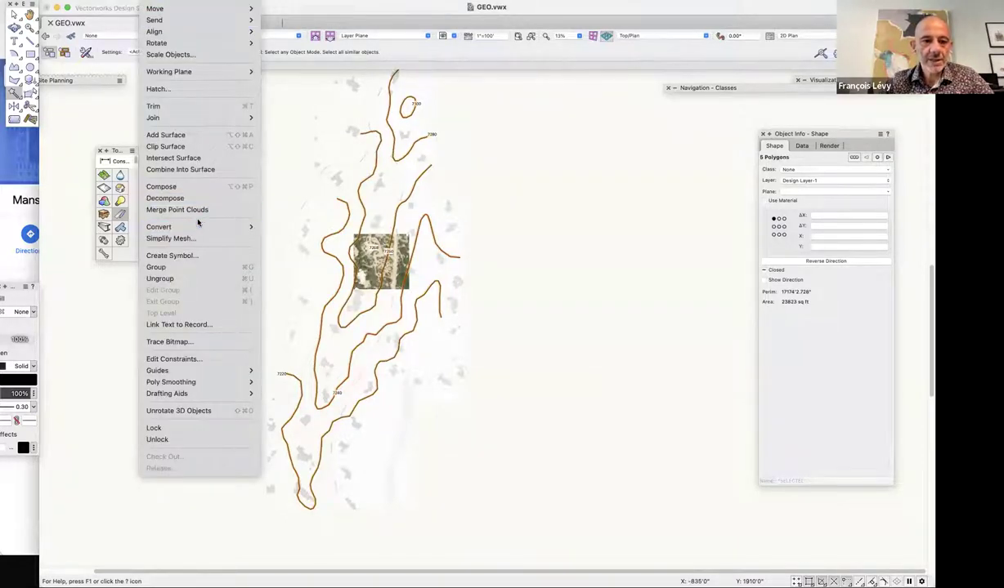
{"action": "mouse_move", "coordinate": [204, 226]}
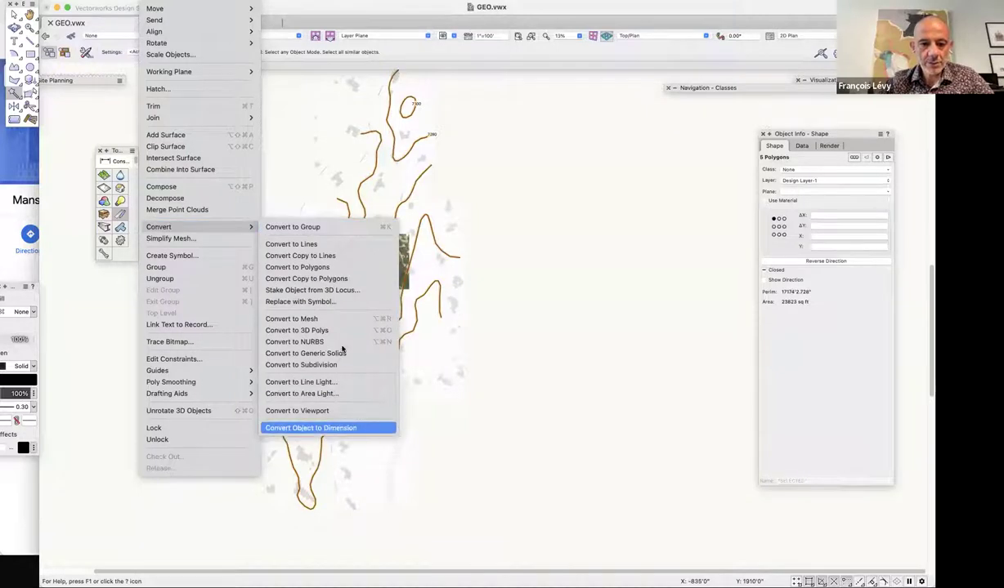
{"action": "key", "text": "alt+super+r"}
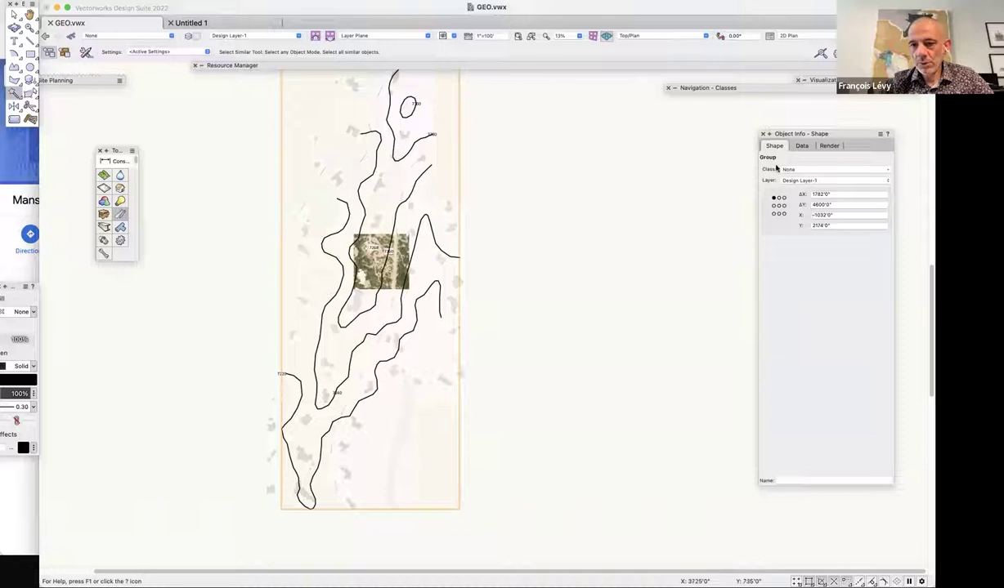
{"action": "key", "text": "alt+super+m"}
{"action": "key", "text": "Tab"}
{"action": "key", "text": "Tab"}
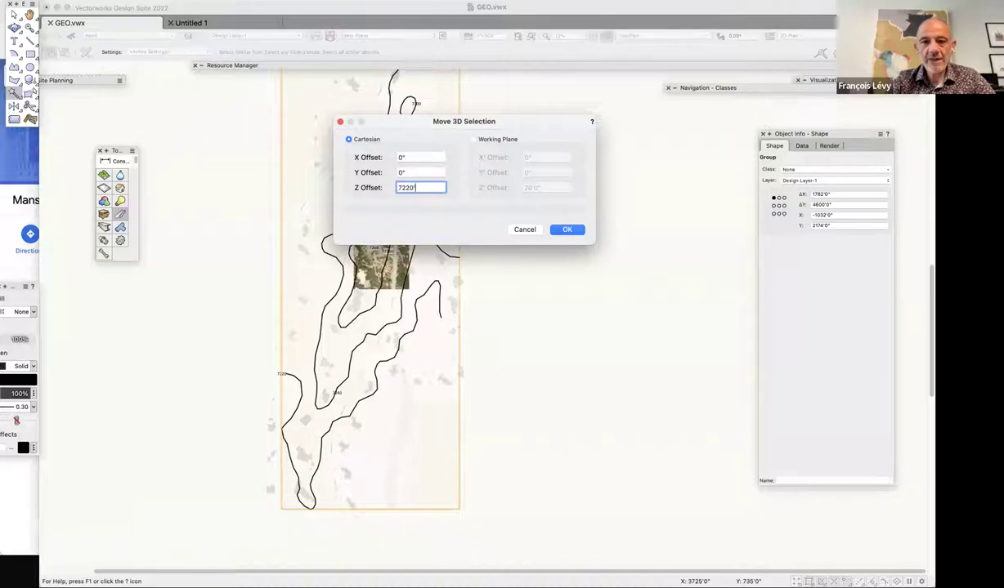
Apply the 7220' Z lift, ungroup into five 3D polygons, and check one contour's elevation.
{"action": "left_click", "coordinate": [568, 229]}
{"action": "key", "text": "super+u"}
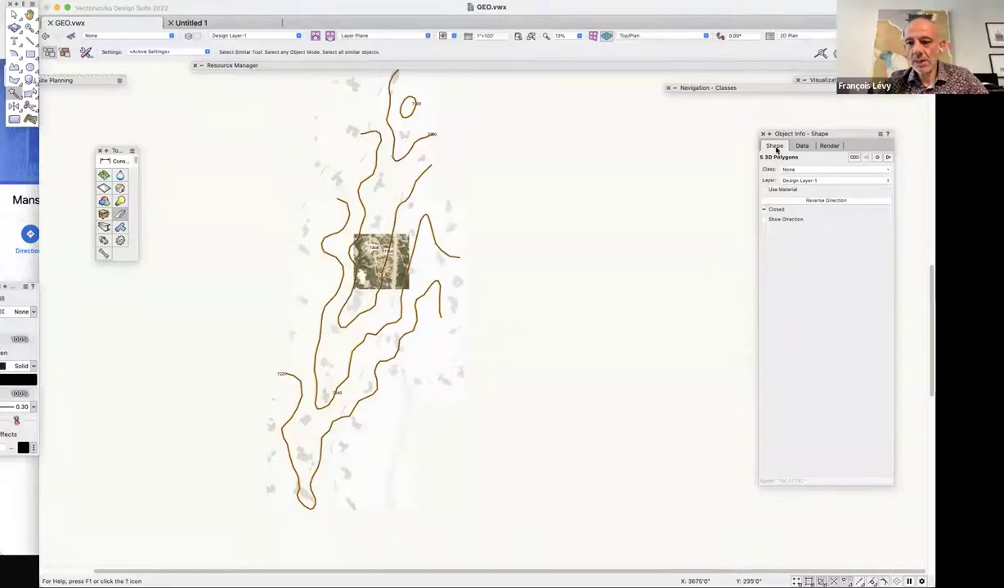
{"action": "left_click", "coordinate": [854, 157]}
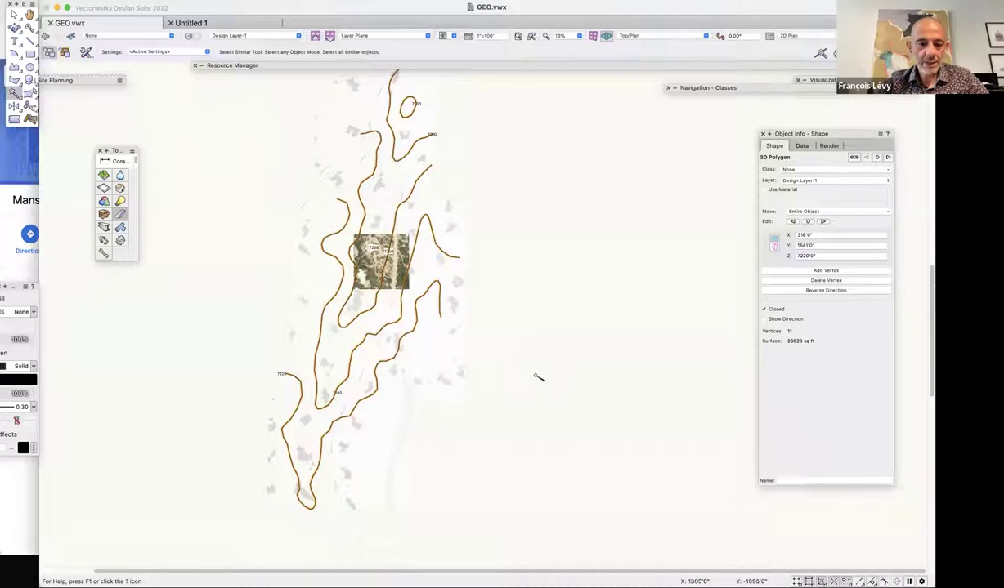
{"action": "key", "text": "x"}
Raise all but the lowest 7220 contour by Z 20', then drop the next-lowest for another rise.
{"action": "left_click", "coordinate": [309, 390], "text": "shift"}
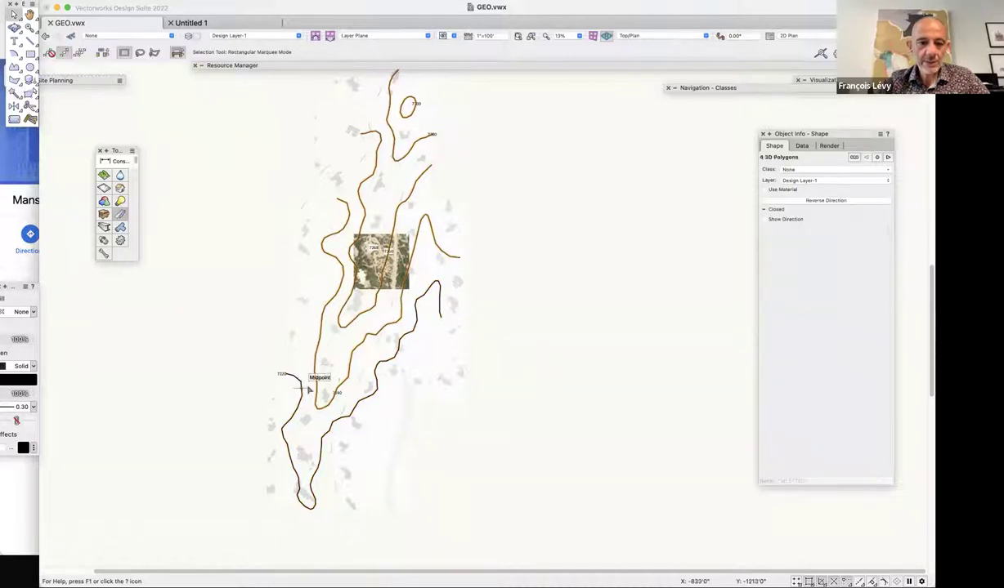
{"action": "key", "text": "super+alt+m"}
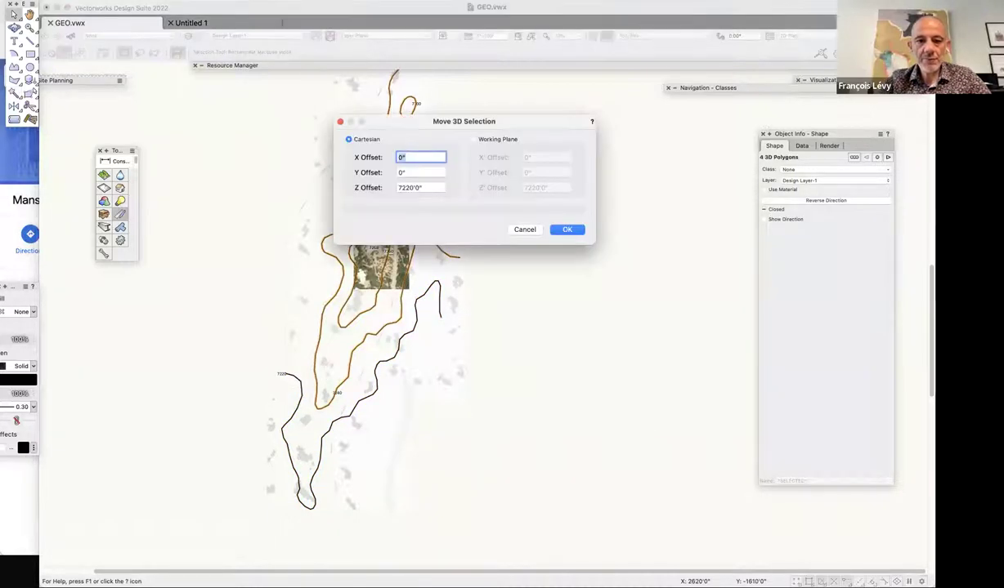
{"action": "key", "text": "Tab"}
{"action": "key", "text": "Tab"}
{"action": "type", "text": "20"}
{"action": "key", "text": "Return"}
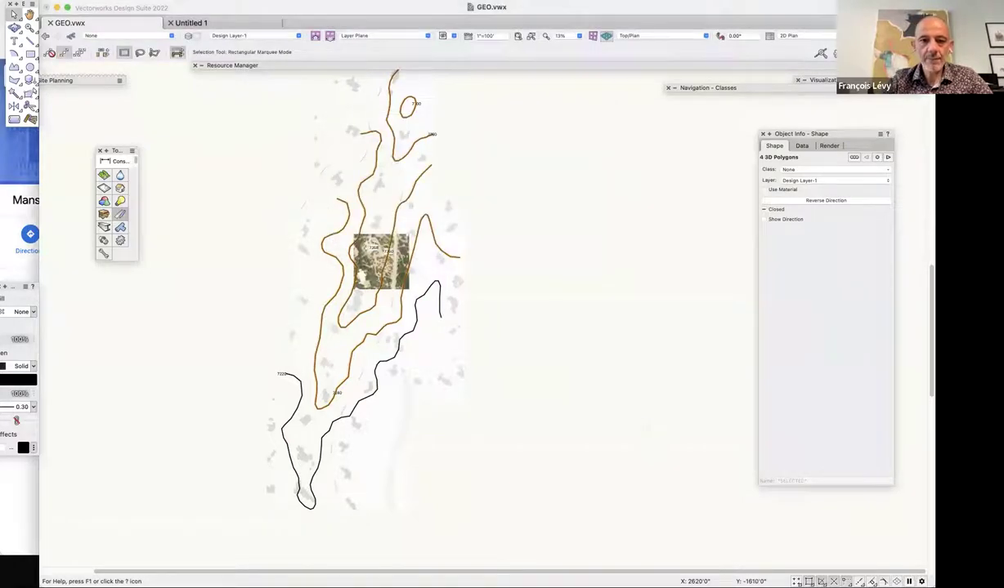
{"action": "left_click", "coordinate": [455, 263], "text": "shift"}
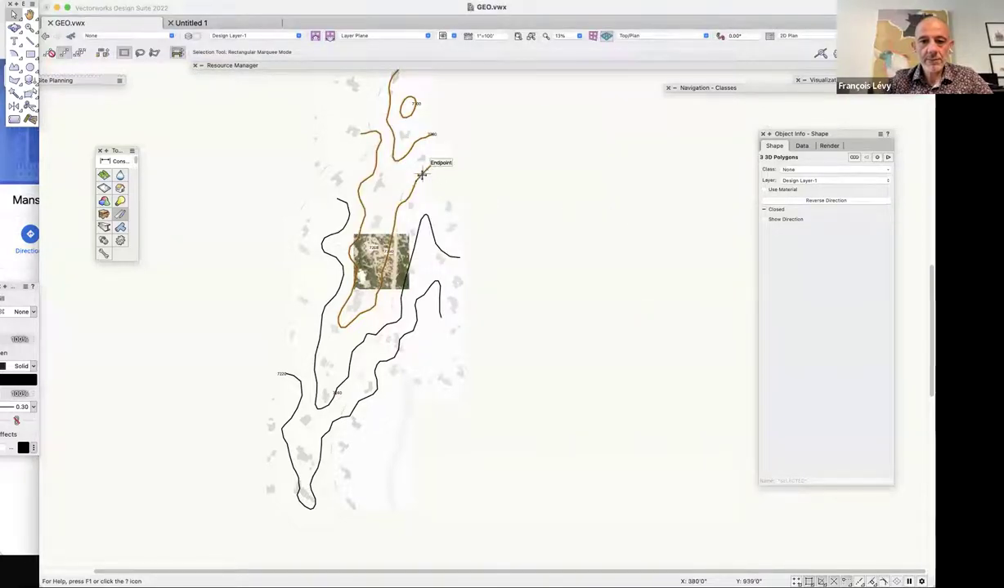
{"action": "key", "text": "super+alt+m"}
Raise the small top loop another 20' to 7300' and reselect it to verify its height.
{"action": "left_click", "coordinate": [570, 228]}
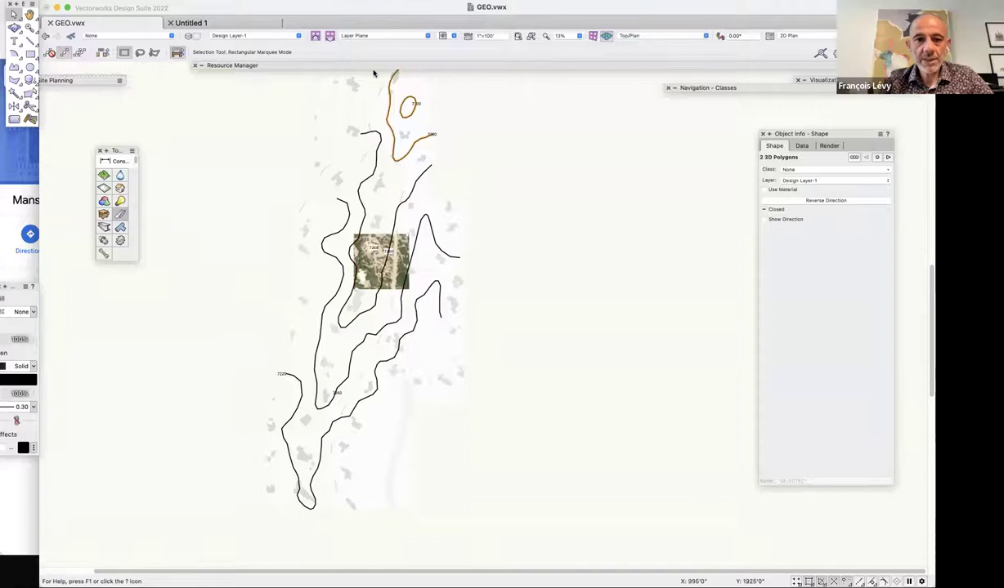
{"action": "left_click", "coordinate": [401, 103]}
{"action": "key", "text": "super+alt+m"}
{"action": "key", "text": "Return"}
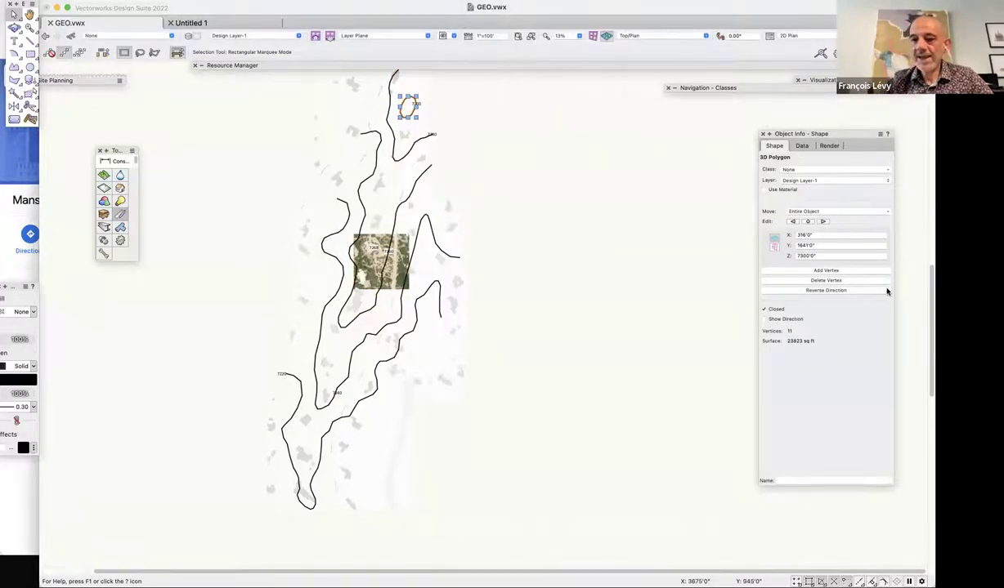
{"action": "left_click", "coordinate": [520, 165]}
{"action": "left_click", "coordinate": [408, 101]}
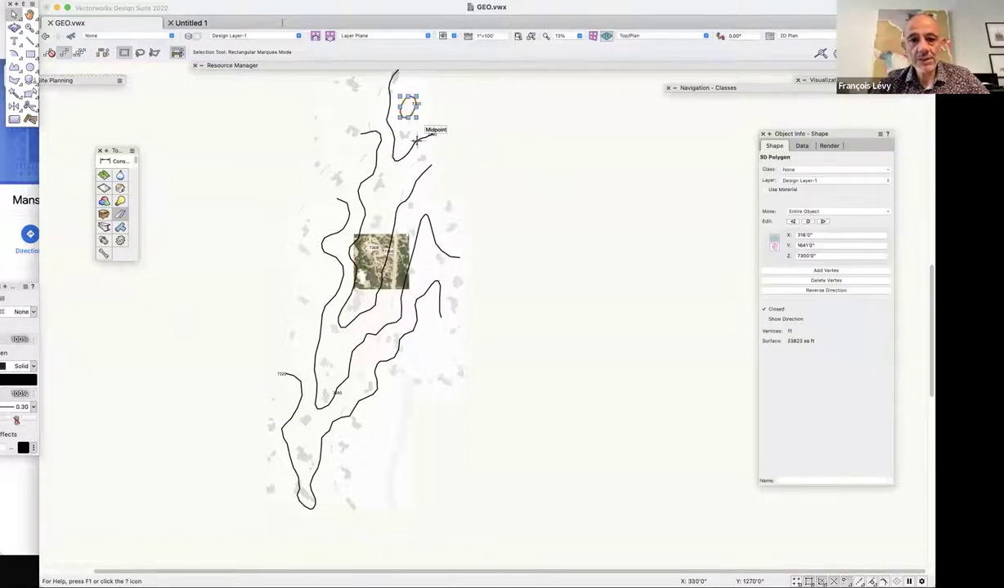
Check the elevations of the middle and lowest contours in Object Info.
{"action": "left_click", "coordinate": [421, 175]}
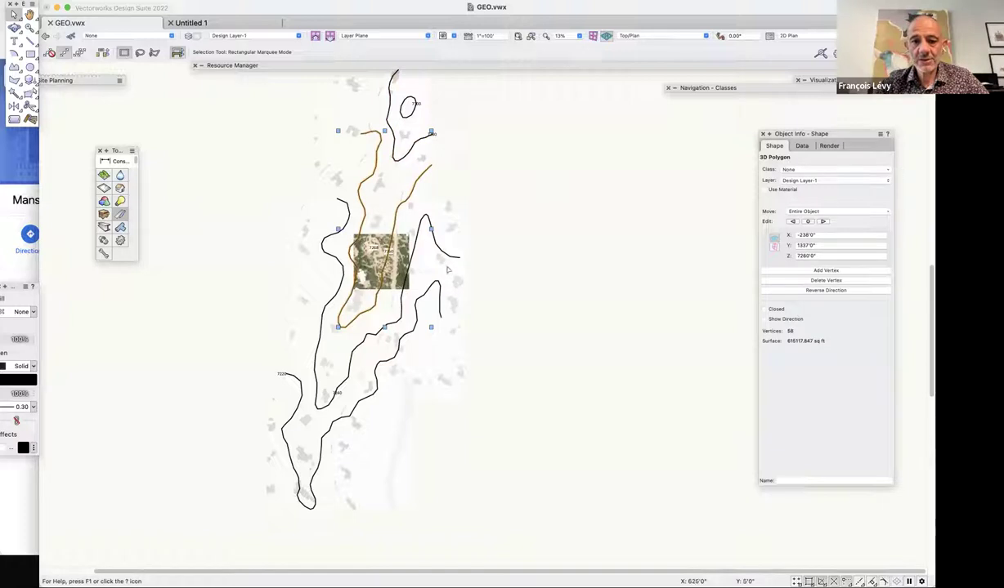
{"action": "left_click", "coordinate": [446, 249]}
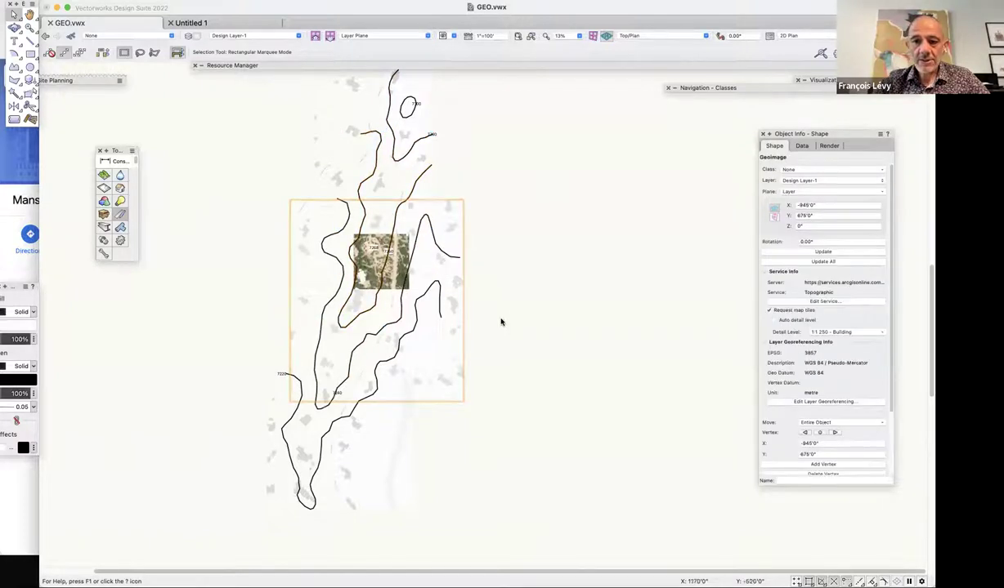
{"action": "left_click", "coordinate": [445, 253]}
{"action": "left_click", "coordinate": [440, 292]}
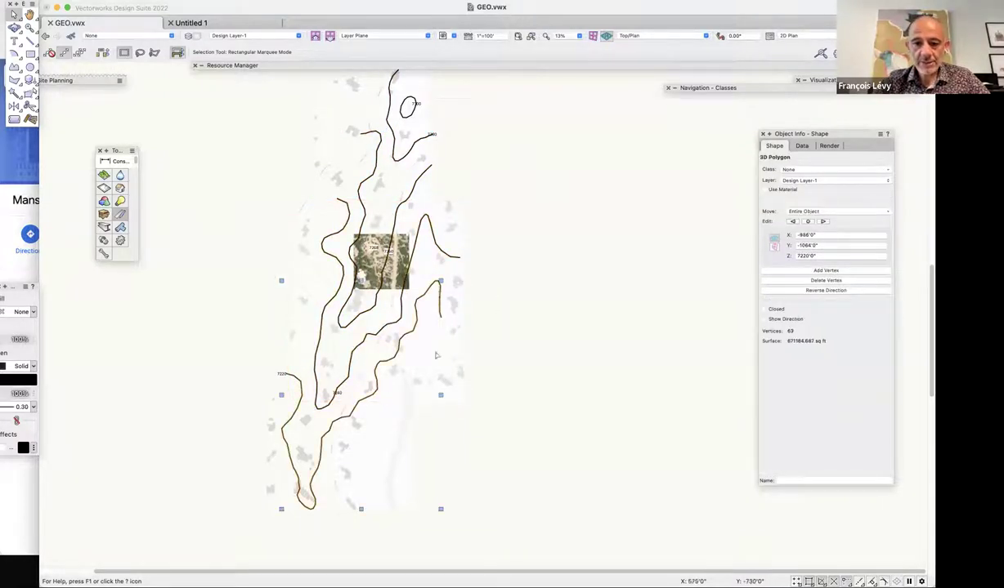
Shift-select all five 3D contours and bring up the AEC Terrain commands.
{"action": "left_click", "coordinate": [445, 255], "text": "shift"}
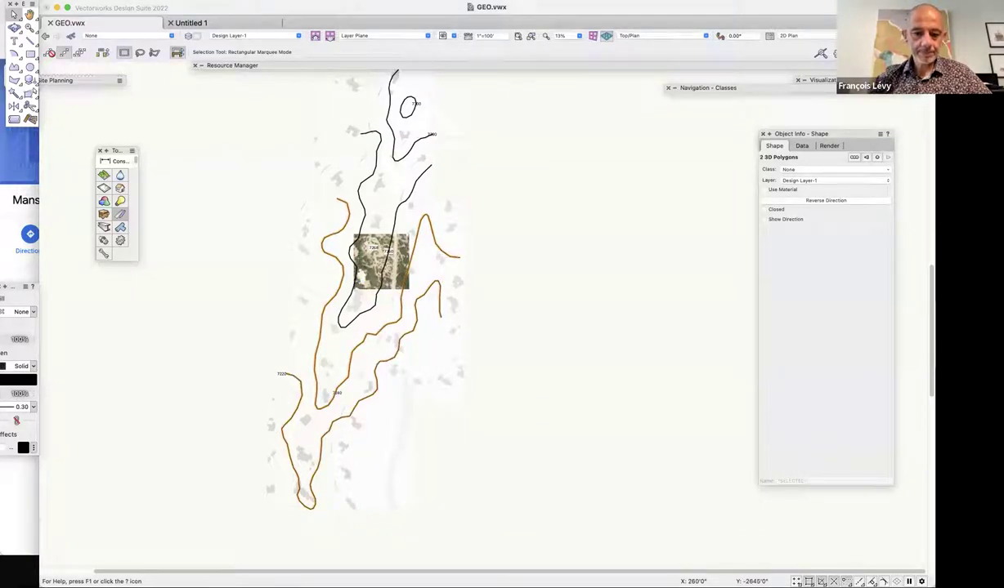
{"action": "left_click", "coordinate": [415, 175], "text": "shift"}
{"action": "left_click", "coordinate": [390, 122], "text": "shift"}
{"action": "left_click", "coordinate": [402, 114], "text": "shift"}
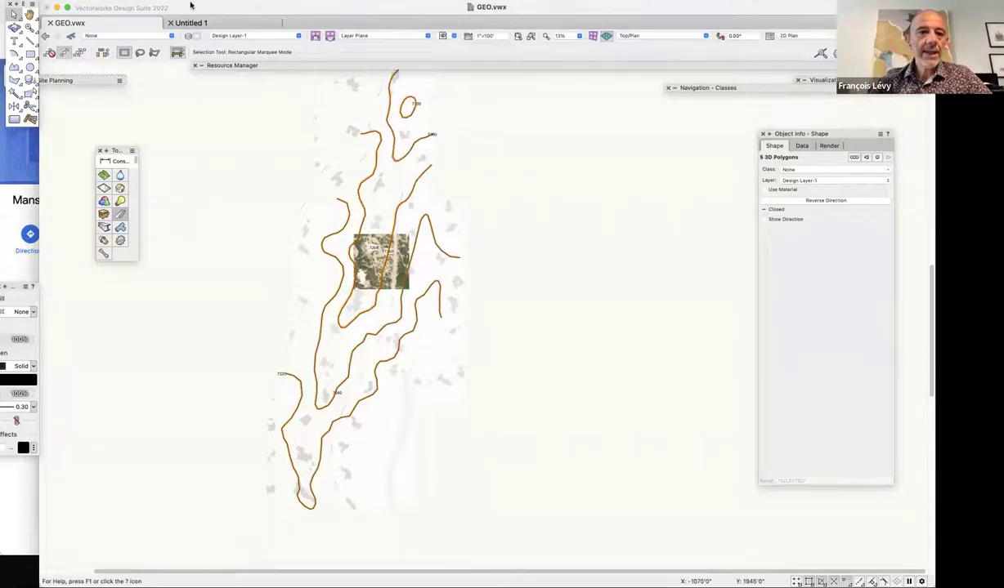
{"action": "left_click", "coordinate": [190, 6]}
{"action": "mouse_move", "coordinate": [249, 224]}
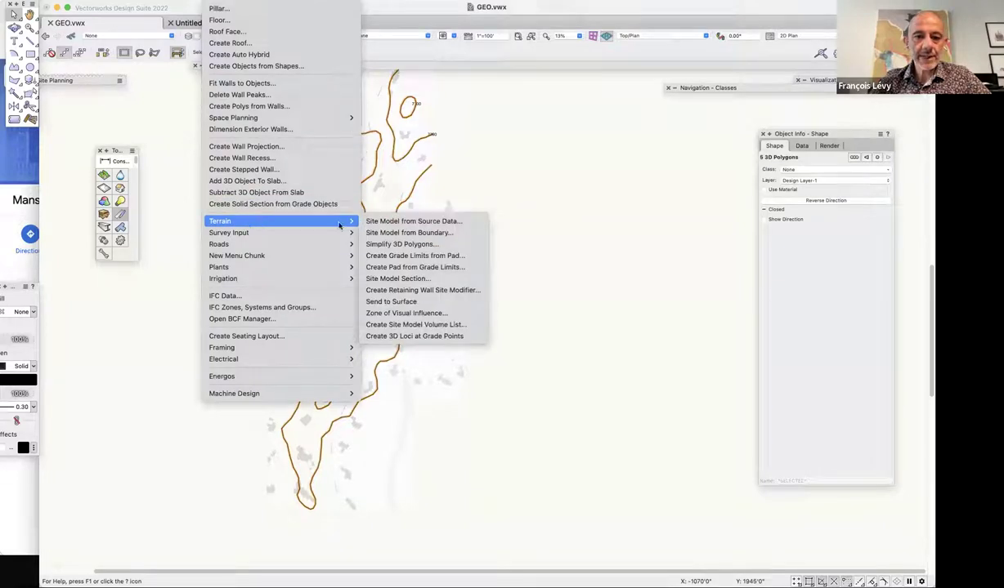
Create a site model from the contours with 2' minor contours and 2D Contours (smoothed) plan style.
{"action": "key", "text": "Return"}
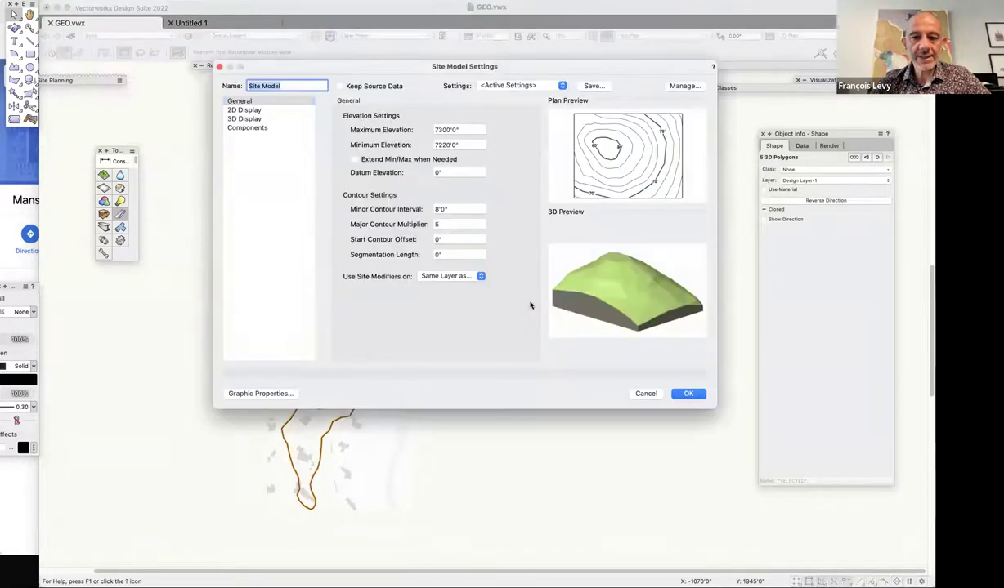
{"action": "left_click", "coordinate": [453, 209]}
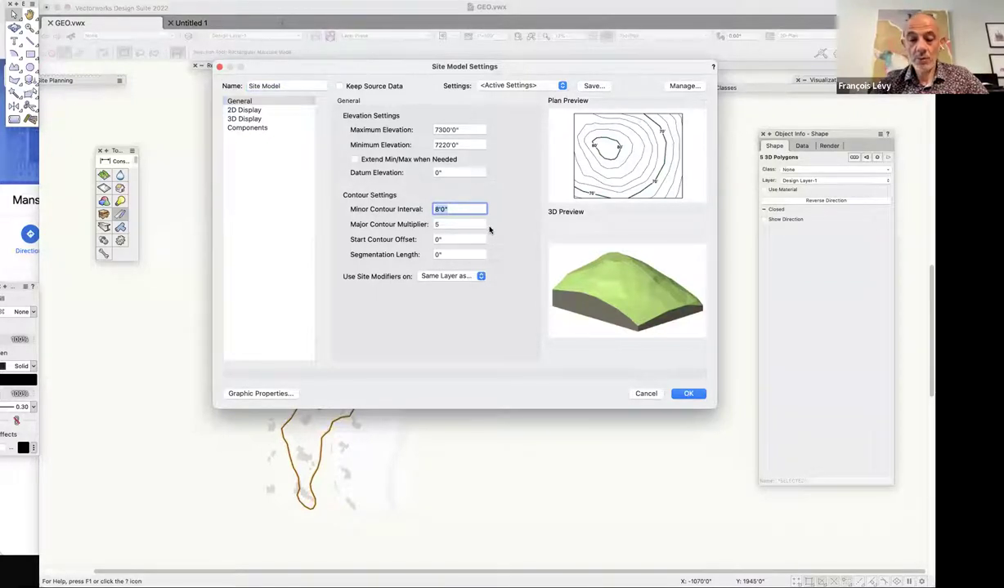
{"action": "key", "text": "Tab"}
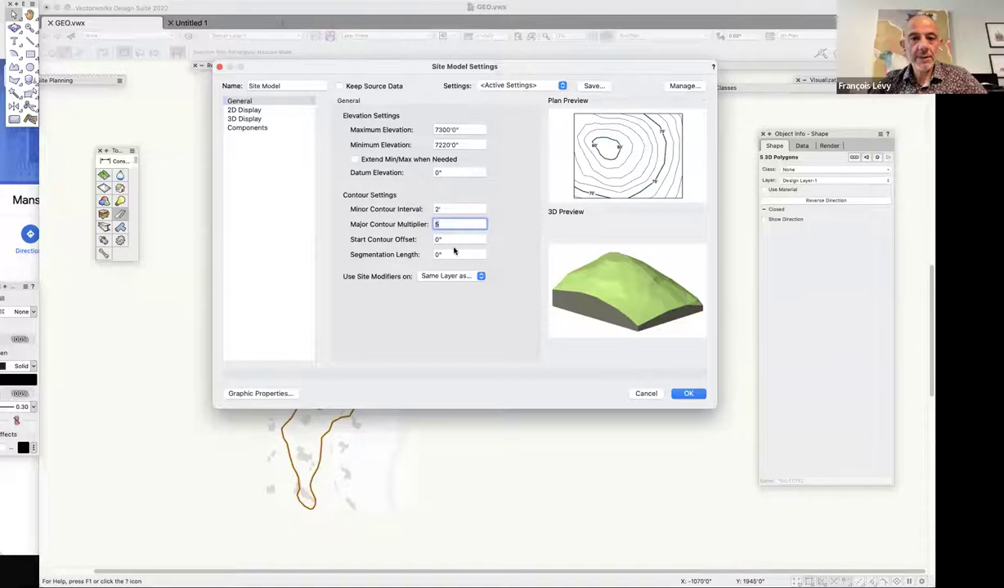
{"action": "left_click", "coordinate": [270, 110]}
{"action": "left_click", "coordinate": [411, 132]}
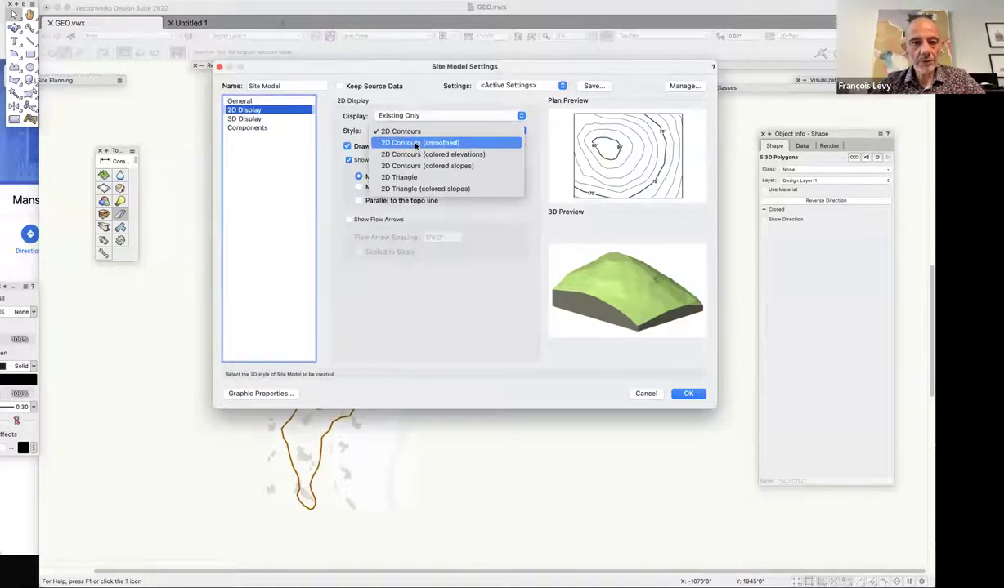
{"action": "left_click", "coordinate": [417, 144]}
{"action": "left_click", "coordinate": [243, 118]}
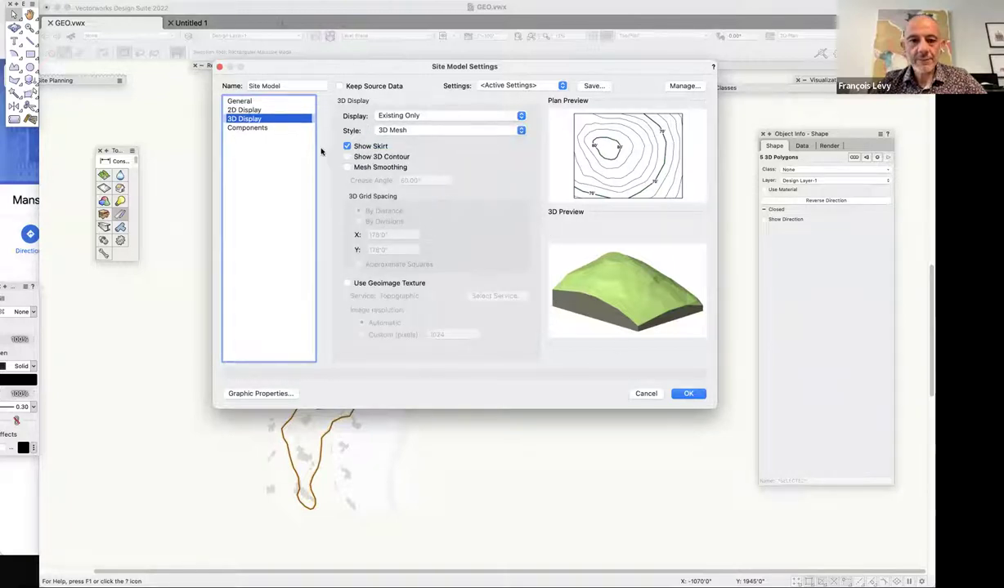
{"action": "left_click", "coordinate": [689, 395]}
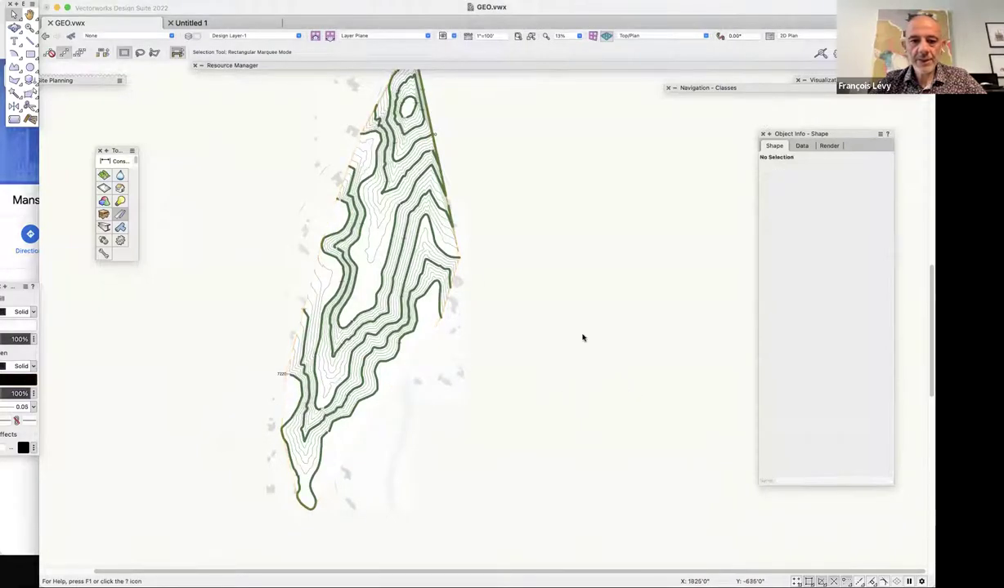
Select the aerial Geoimage tiles and tilt the view into a 3D perspective with Flyover.
{"action": "left_click", "coordinate": [414, 333]}
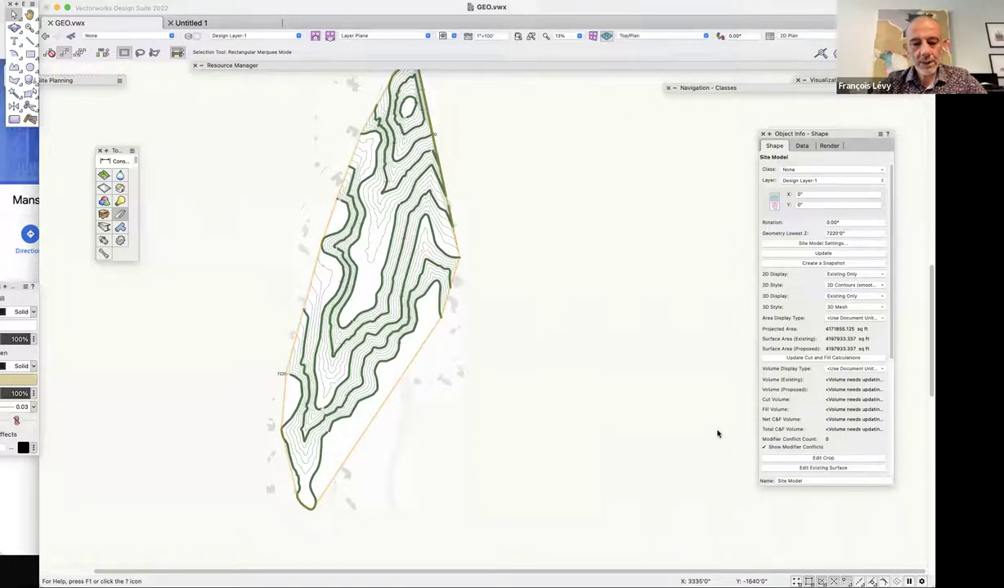
{"action": "left_click", "coordinate": [441, 425]}
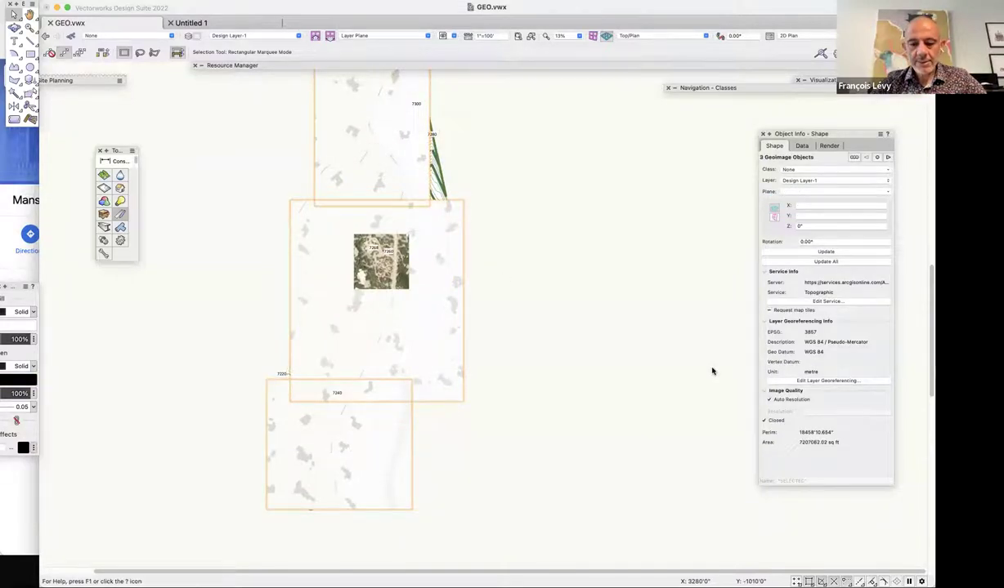
{"action": "key", "text": "super+n"}
{"action": "left_click", "coordinate": [477, 211]}
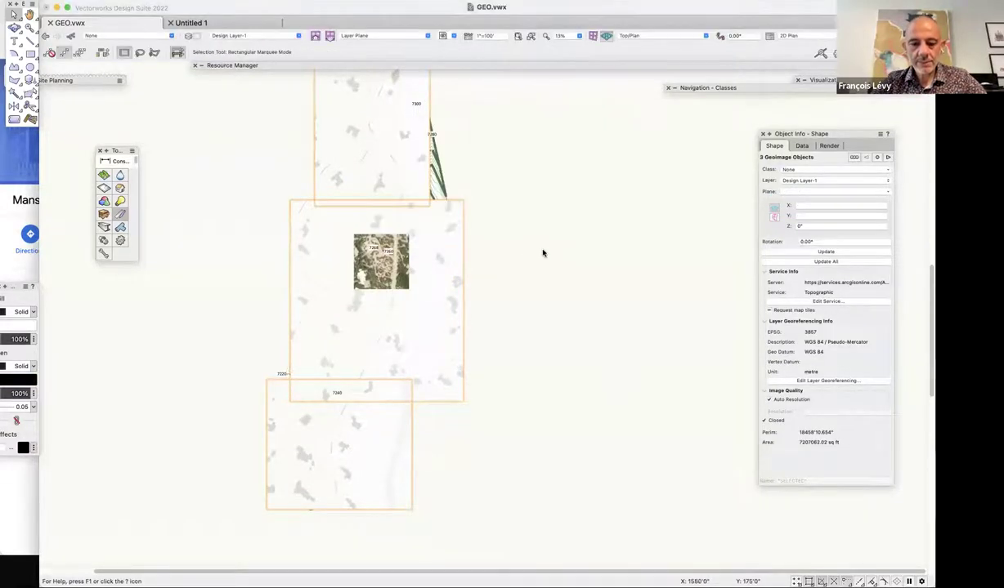
{"action": "key", "text": "shift+c"}
{"action": "left_click_drag", "start_coordinate": [534, 299], "coordinate": [416, 218]}
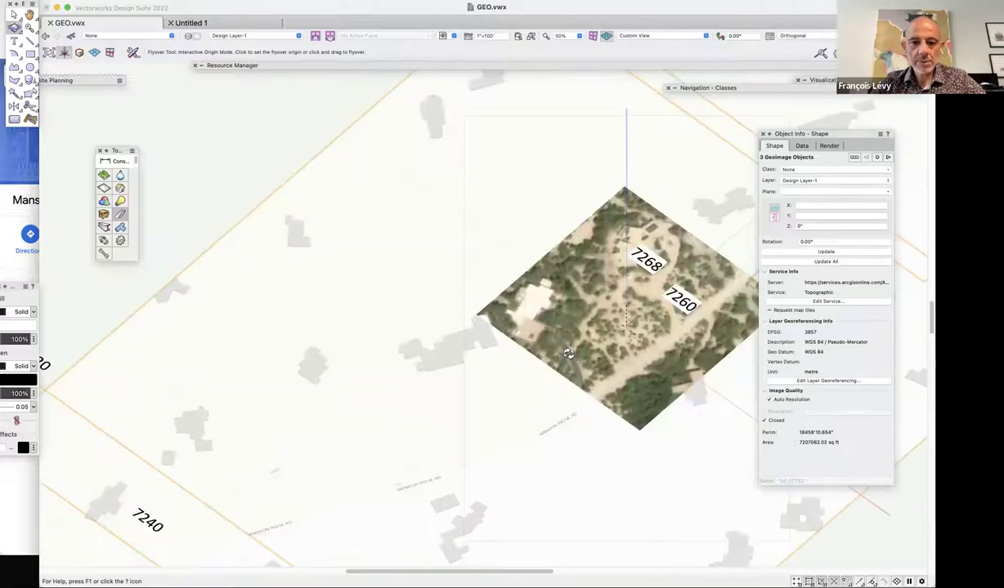
Set the site model's minimum elevation to 7000' in Site Model Settings.
{"action": "key", "text": "x"}
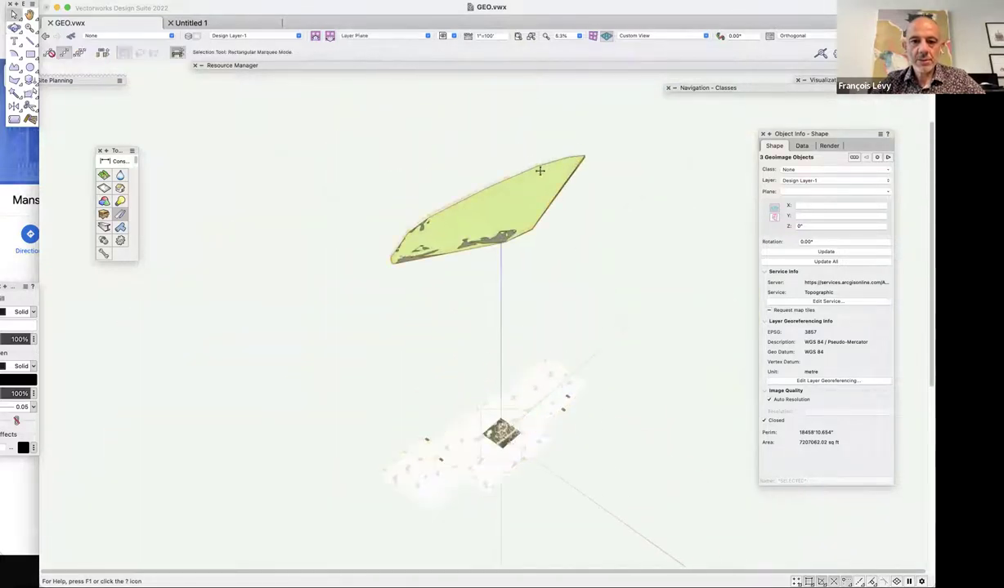
{"action": "left_click", "coordinate": [567, 353]}
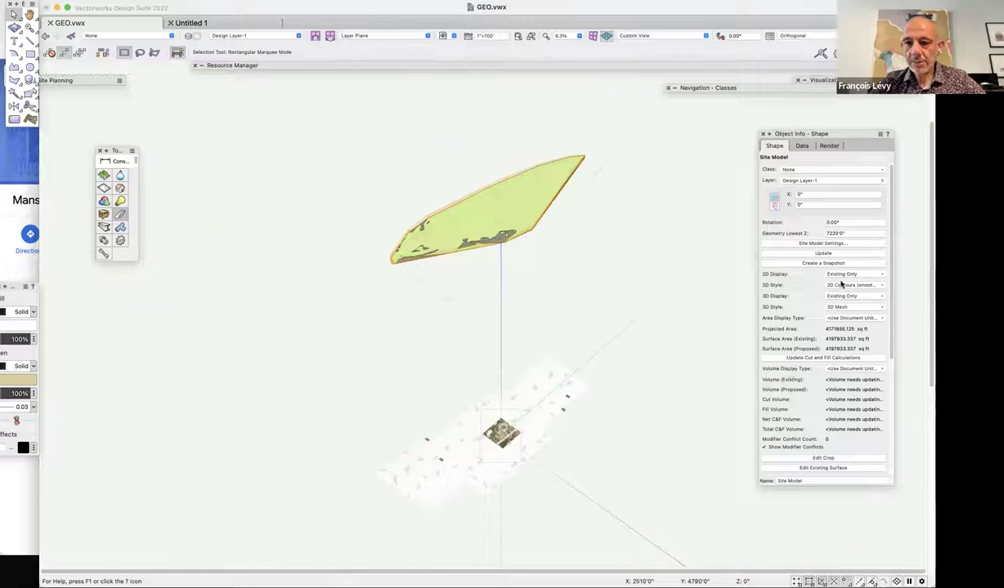
{"action": "left_click", "coordinate": [834, 244]}
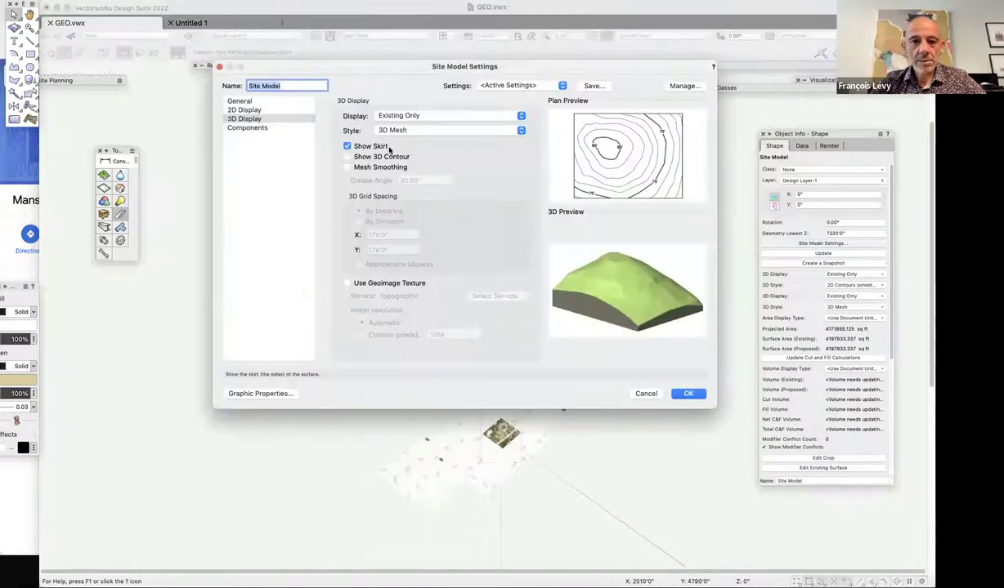
{"action": "left_click", "coordinate": [261, 100]}
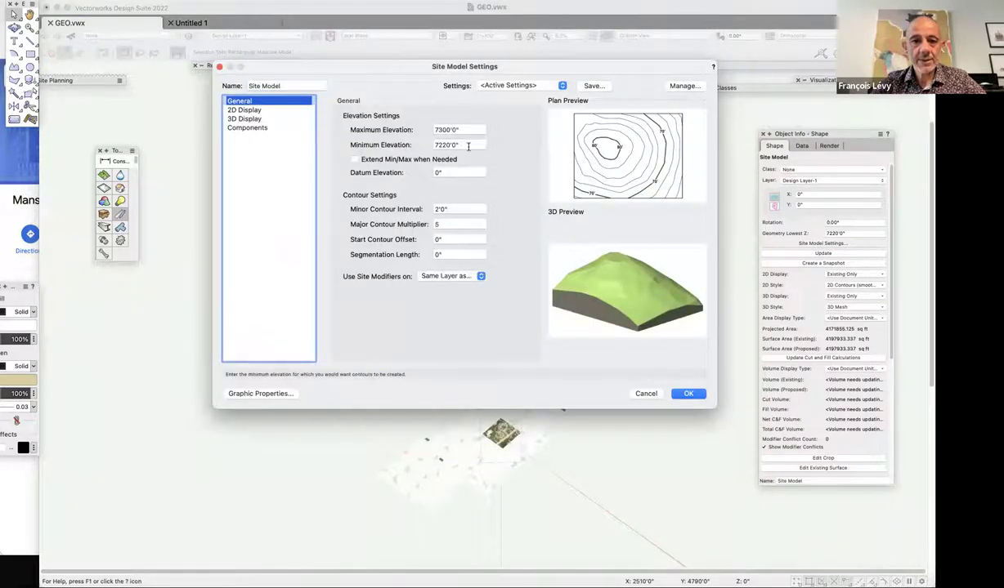
{"action": "left_click", "coordinate": [468, 145]}
{"action": "type", "text": "7000"}
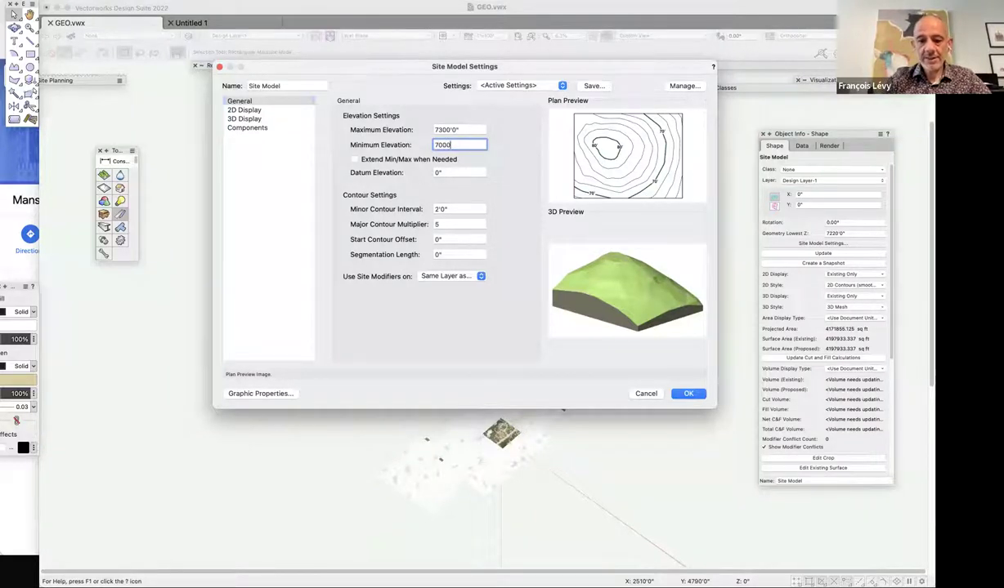
{"action": "key", "text": "Return"}
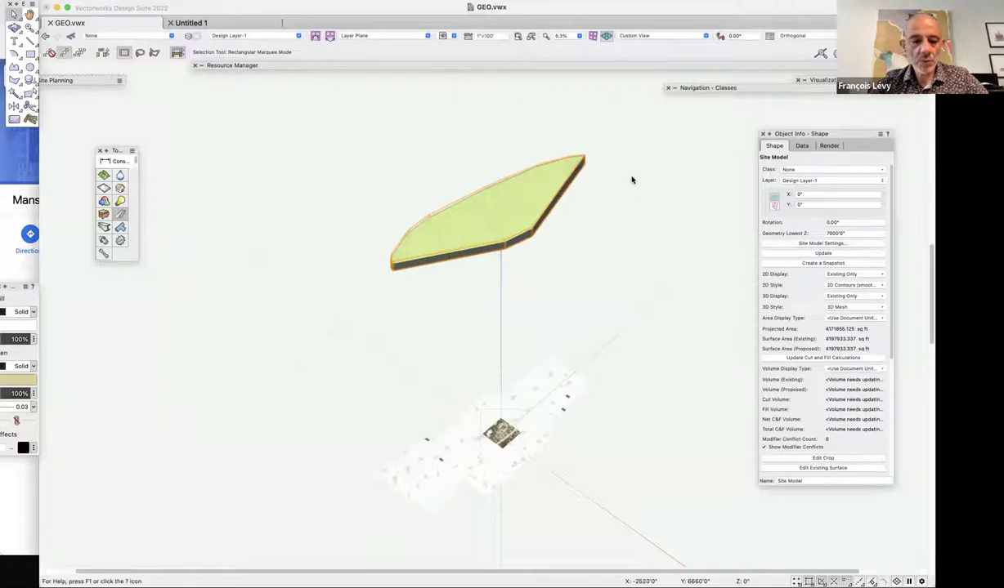
Orbit around the site model slab in 3D, then return to Top/Plan view.
{"action": "key", "text": "super+6"}
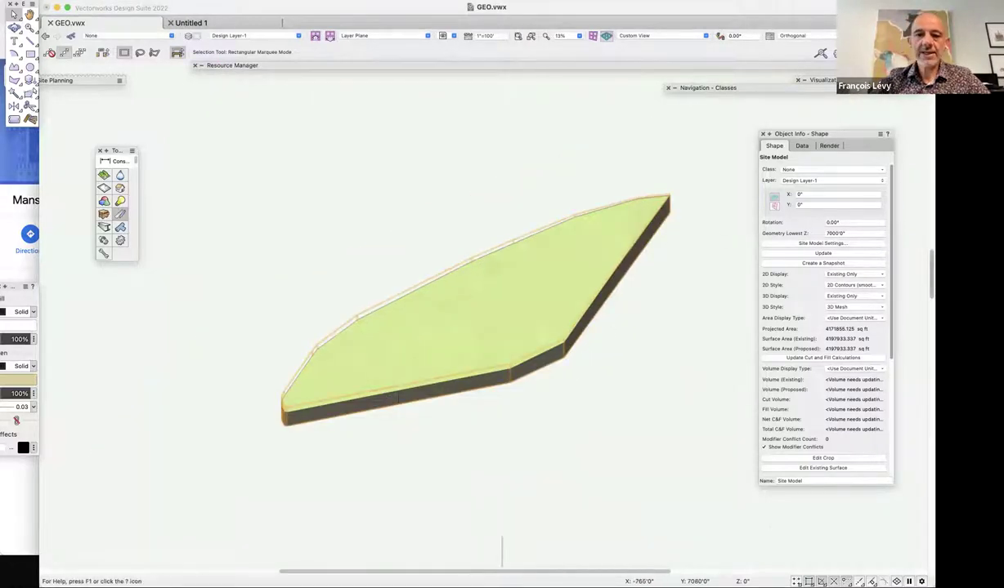
{"action": "key", "text": "shift+c"}
{"action": "left_click_drag", "start_coordinate": [656, 401], "coordinate": [542, 197]}
{"action": "left_click_drag", "start_coordinate": [520, 244], "coordinate": [560, 212]}
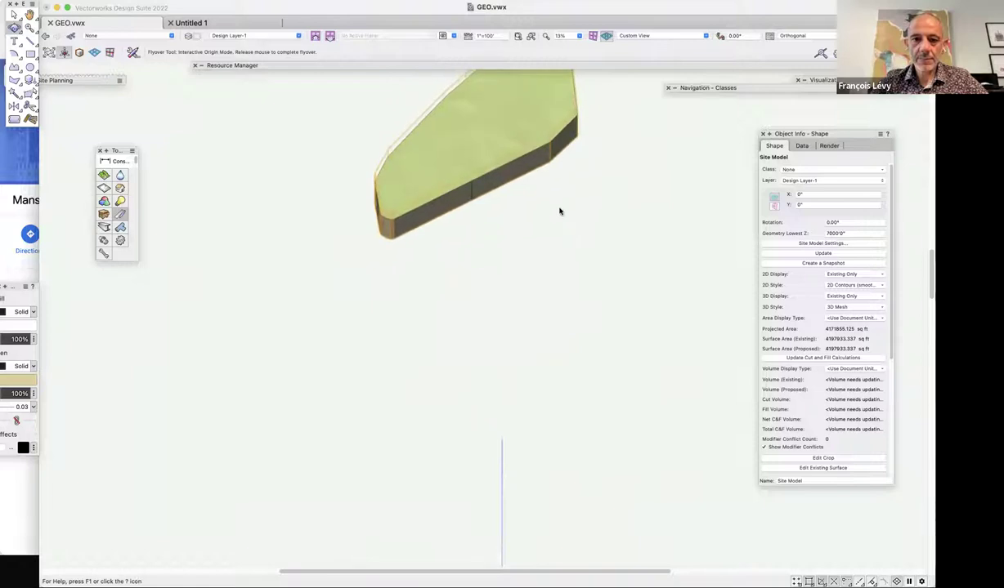
{"action": "left_click_drag", "start_coordinate": [475, 103], "coordinate": [663, 268]}
{"action": "key", "text": "super+5"}
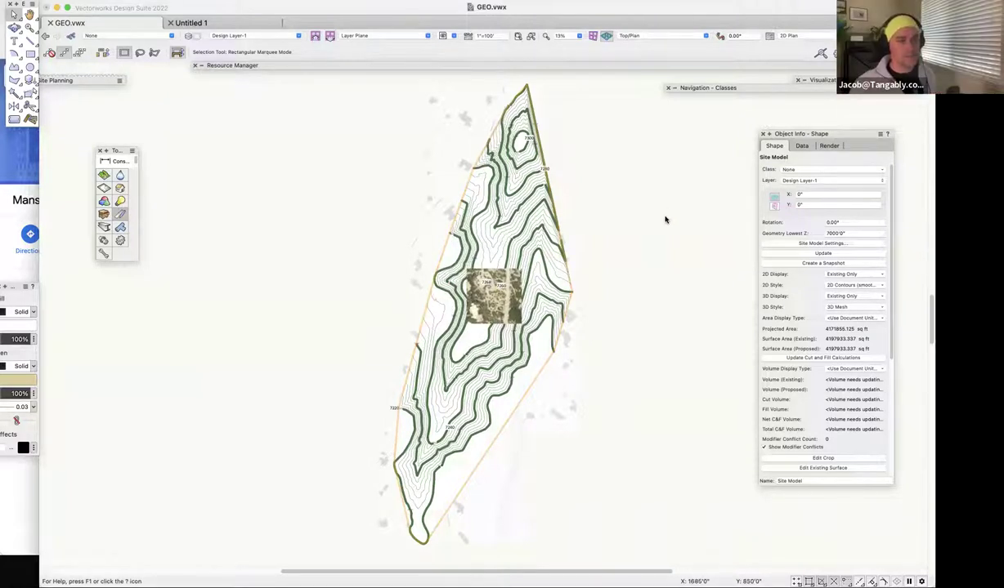
Zoom onto the aerial image and send the 7268 and 7260 labels to the back.
{"action": "key", "text": "c"}
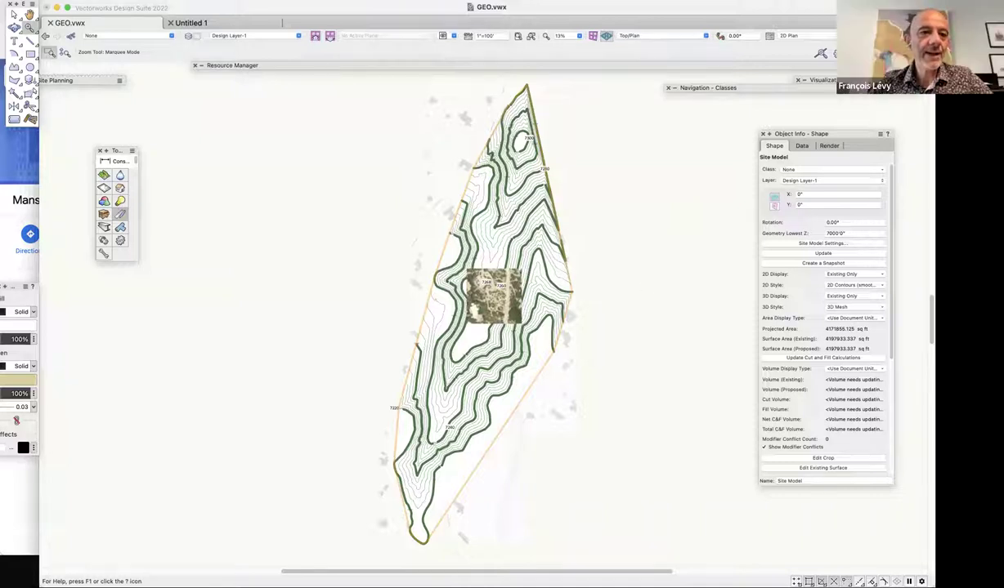
{"action": "left_click_drag", "start_coordinate": [458, 255], "coordinate": [542, 341]}
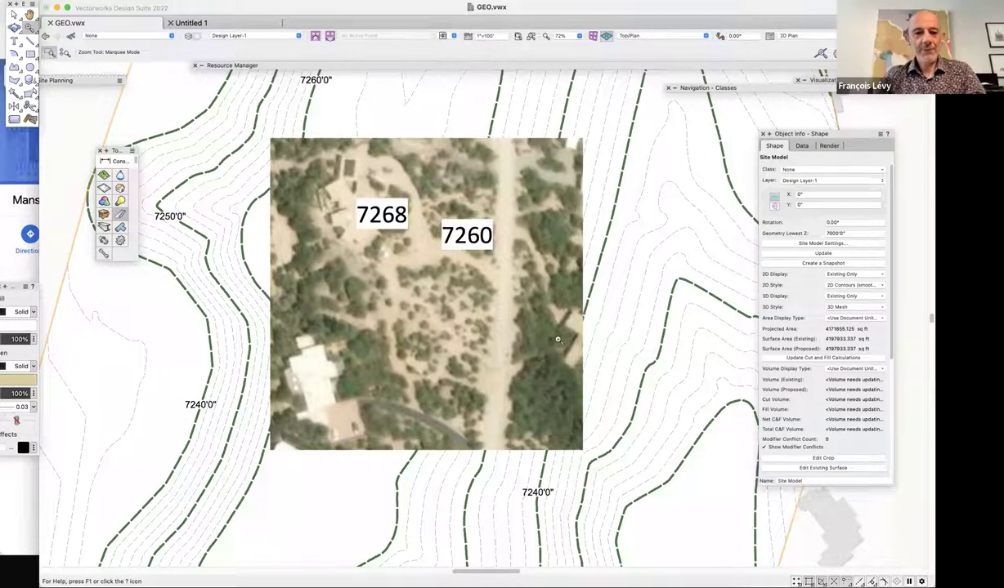
{"action": "key", "text": "x"}
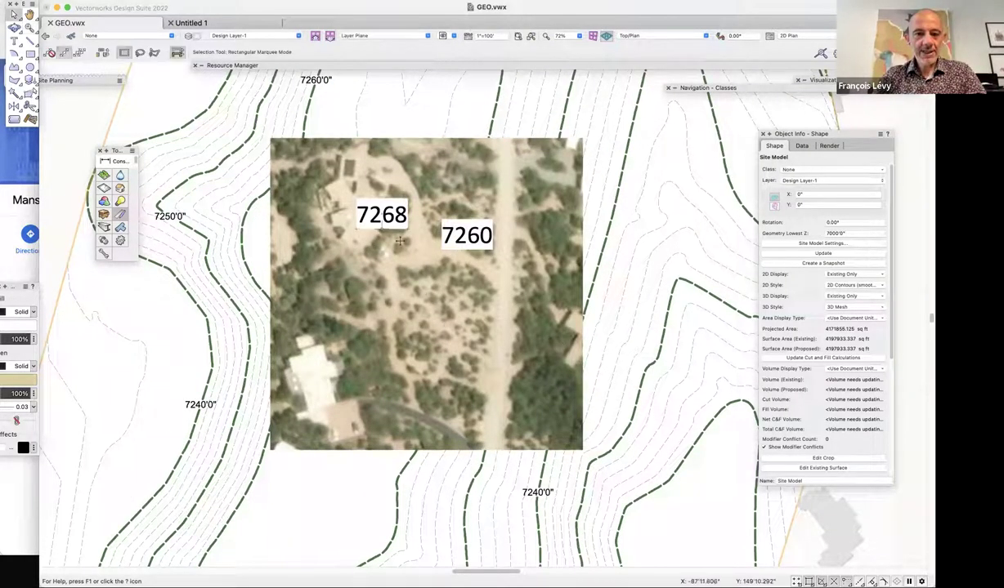
{"action": "left_click", "coordinate": [383, 211]}
{"action": "left_click", "coordinate": [470, 234], "text": "shift"}
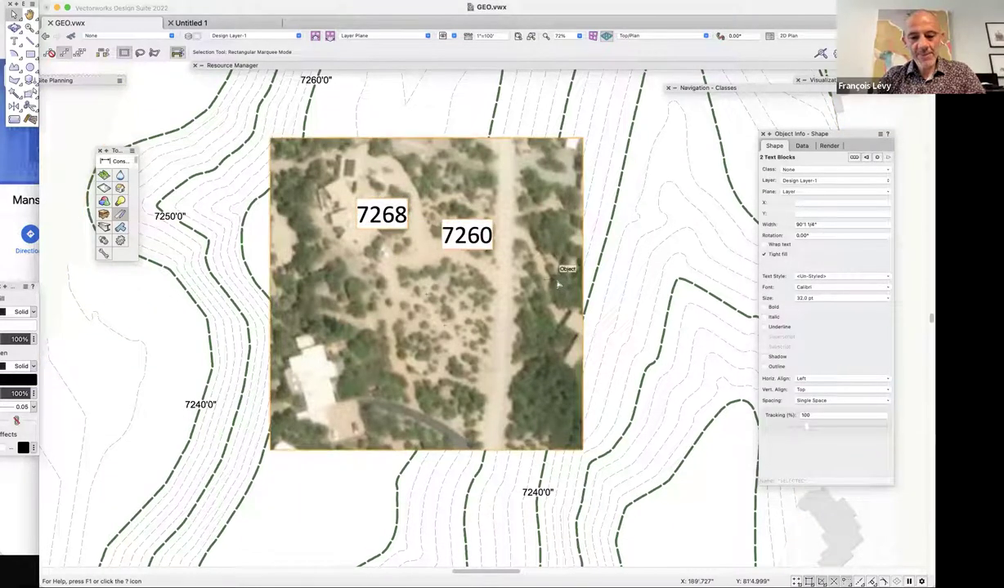
{"action": "key", "text": "super+shift+b"}
{"action": "left_click", "coordinate": [907, 262]}
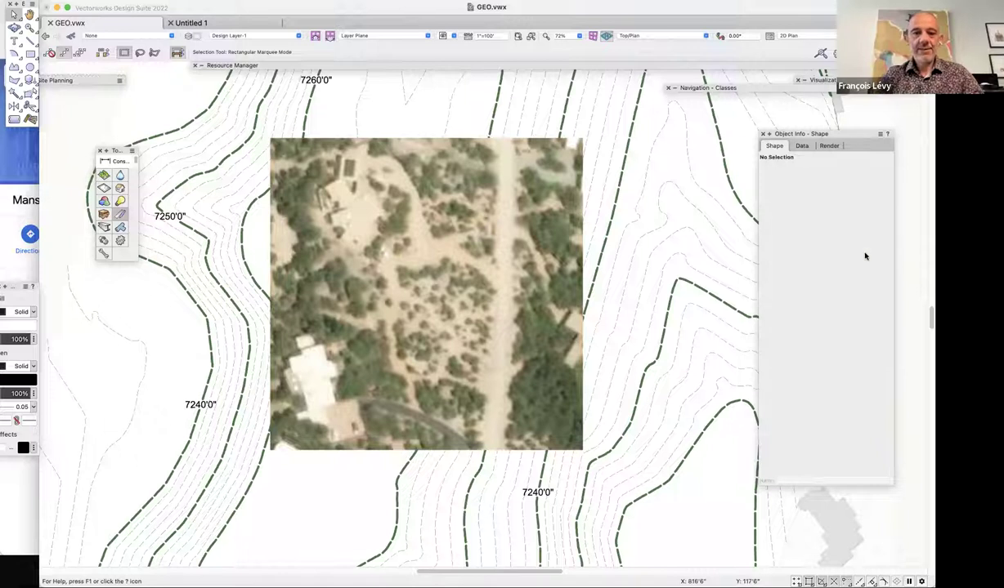
{"action": "left_click", "coordinate": [484, 247]}
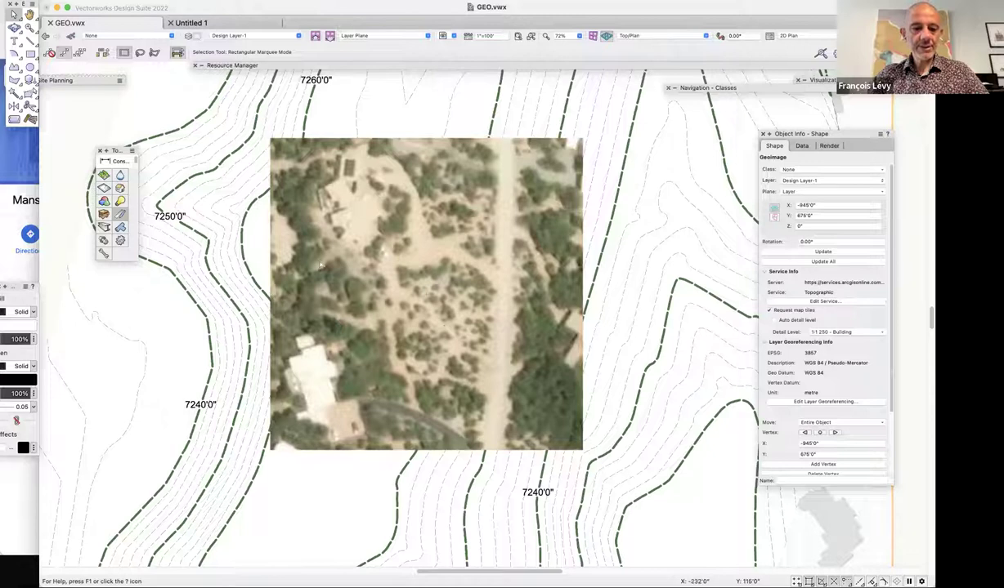
{"action": "scroll", "coordinate": [281, 276], "scroll_direction": "up", "scroll_amount": 2}
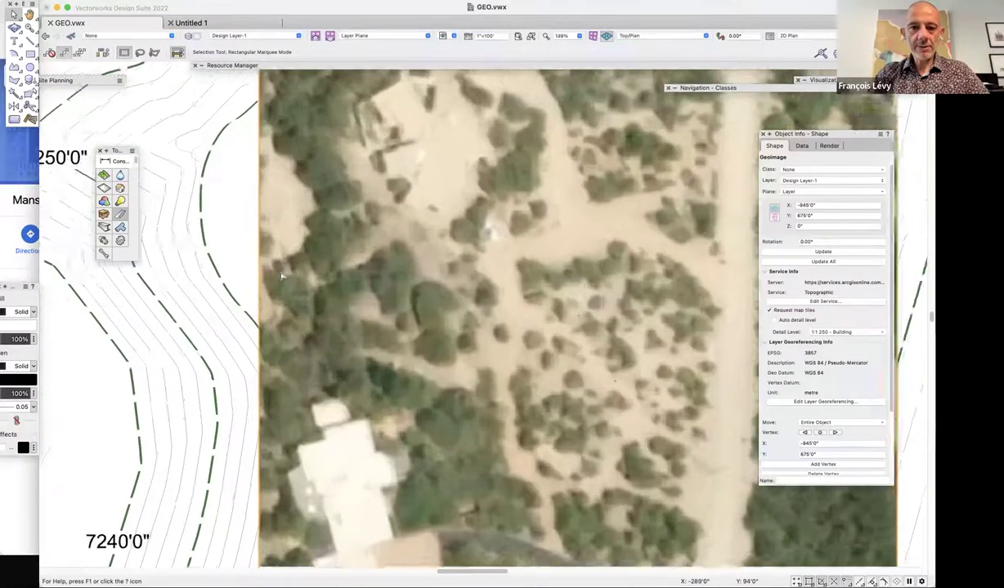
{"action": "scroll", "coordinate": [281, 276], "scroll_direction": "right", "scroll_amount": 5}
{"action": "scroll", "coordinate": [282, 276], "scroll_direction": "up", "scroll_amount": 2}
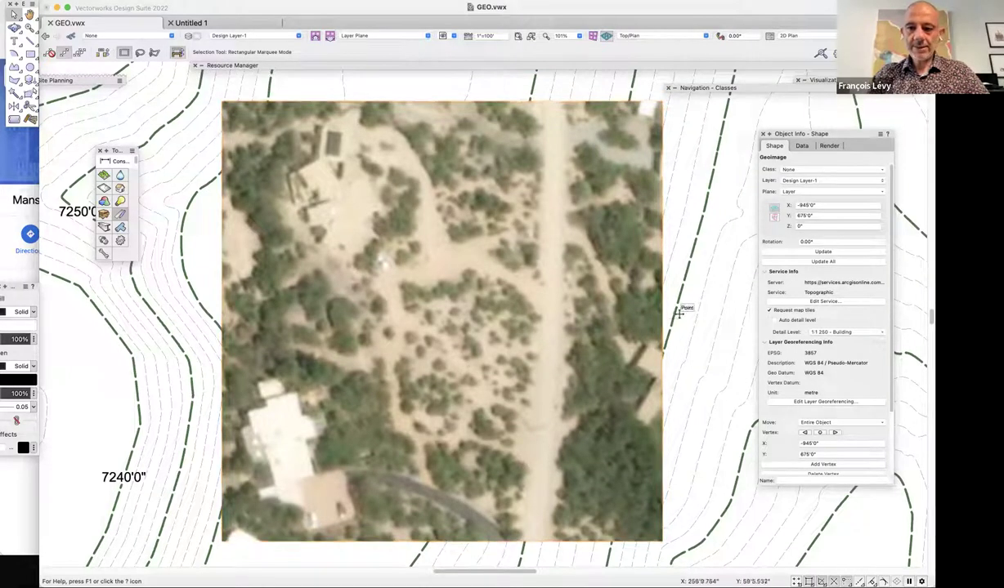
{"action": "left_click", "coordinate": [734, 320]}
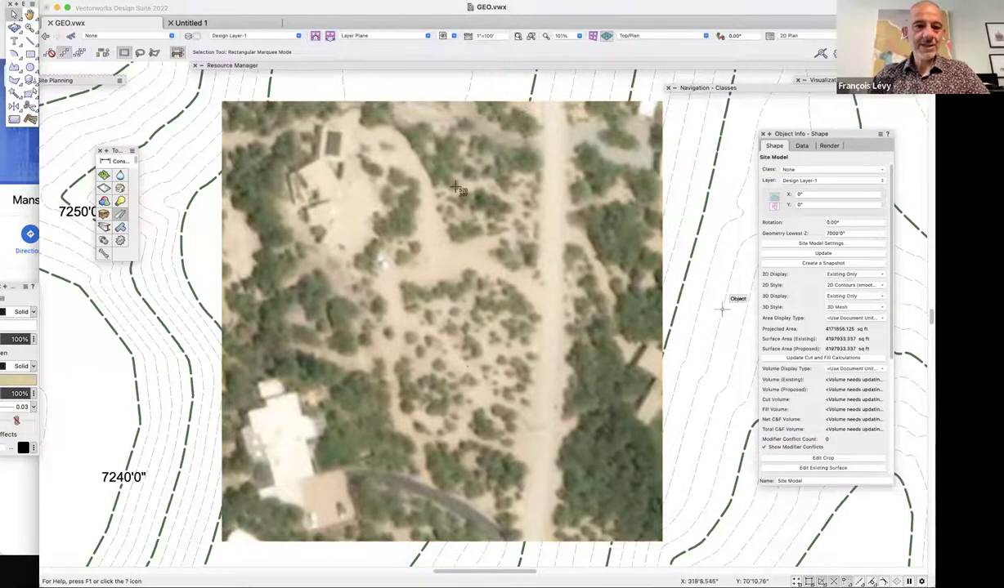
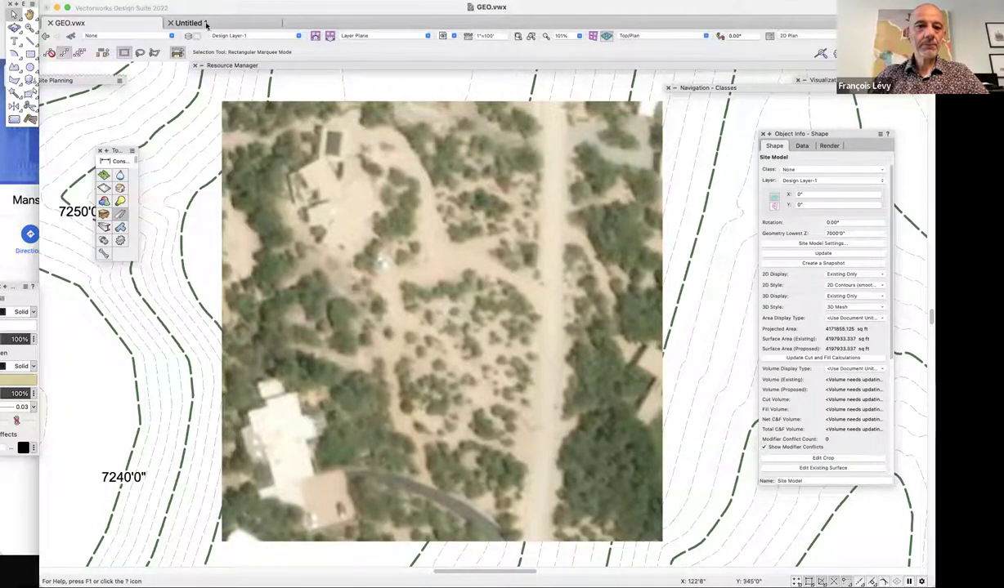
Create a new Renderworks texture from the Resource Manager.
{"action": "left_click", "coordinate": [241, 65]}
{"action": "right_click", "coordinate": [446, 222]}
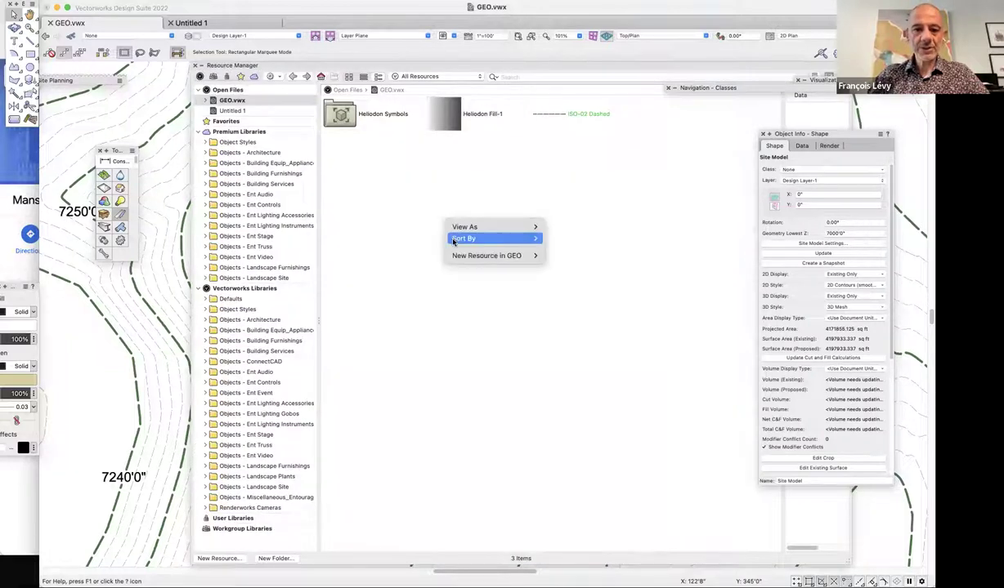
{"action": "mouse_move", "coordinate": [461, 258]}
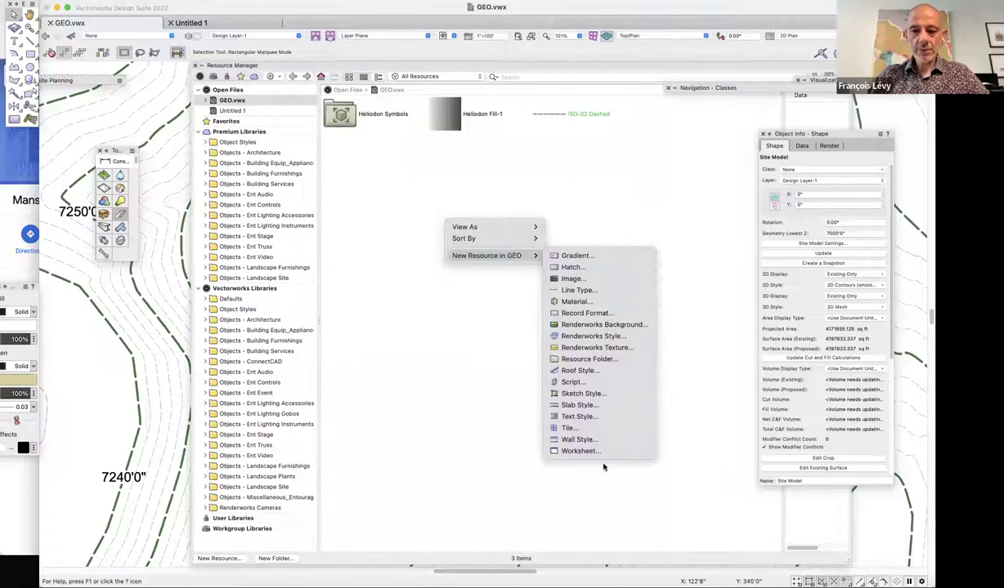
{"action": "left_click", "coordinate": [599, 348]}
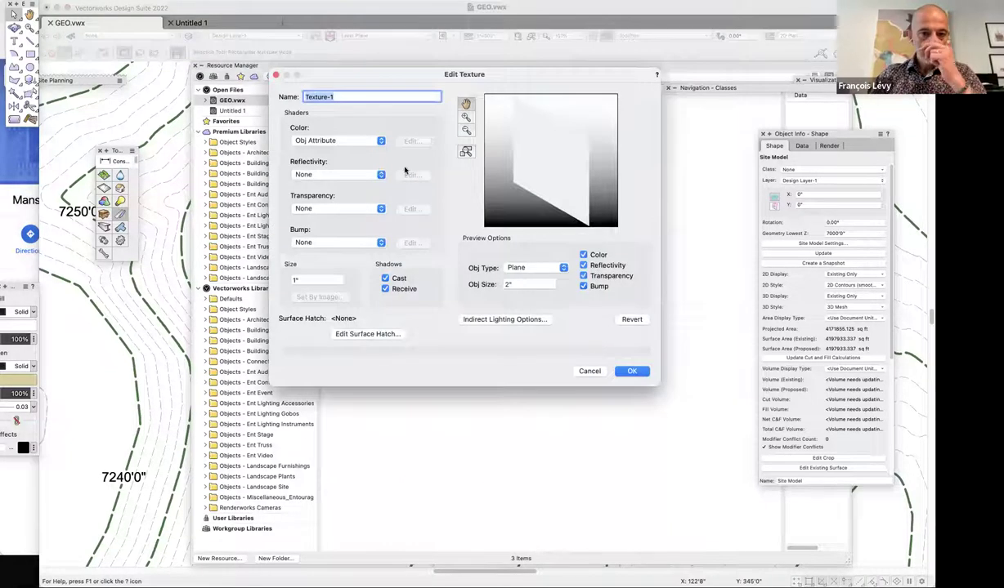
Set the texture colour to the aerial screenshot image, with horizontal and vertical tiling off.
{"action": "left_click", "coordinate": [340, 141]}
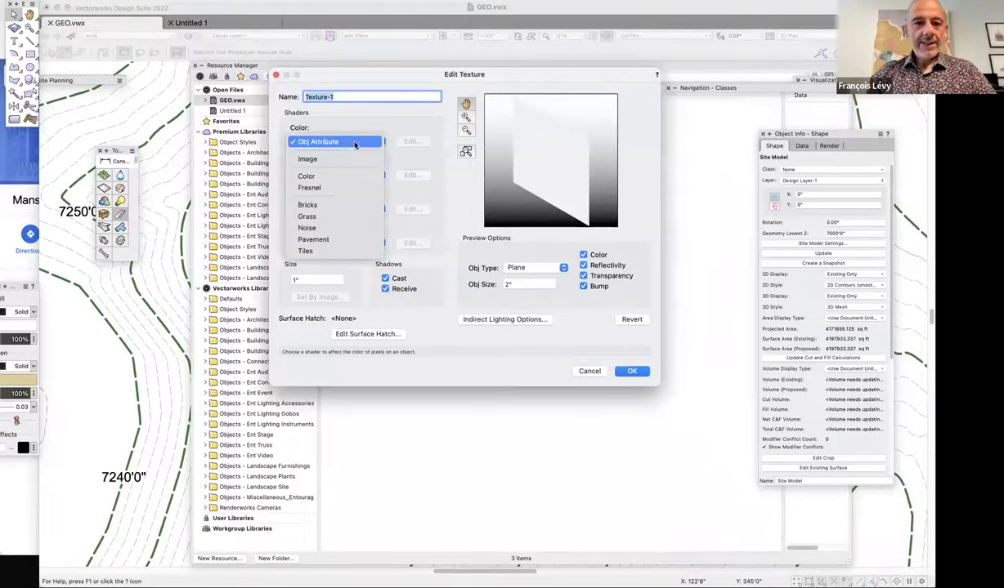
{"action": "left_click", "coordinate": [352, 158]}
{"action": "left_click", "coordinate": [462, 188]}
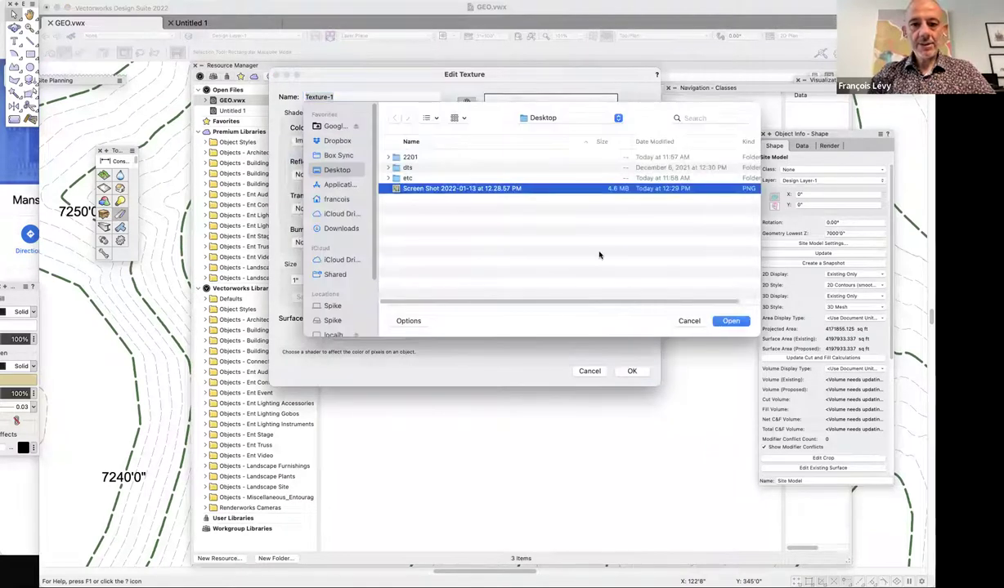
{"action": "left_click", "coordinate": [730, 321]}
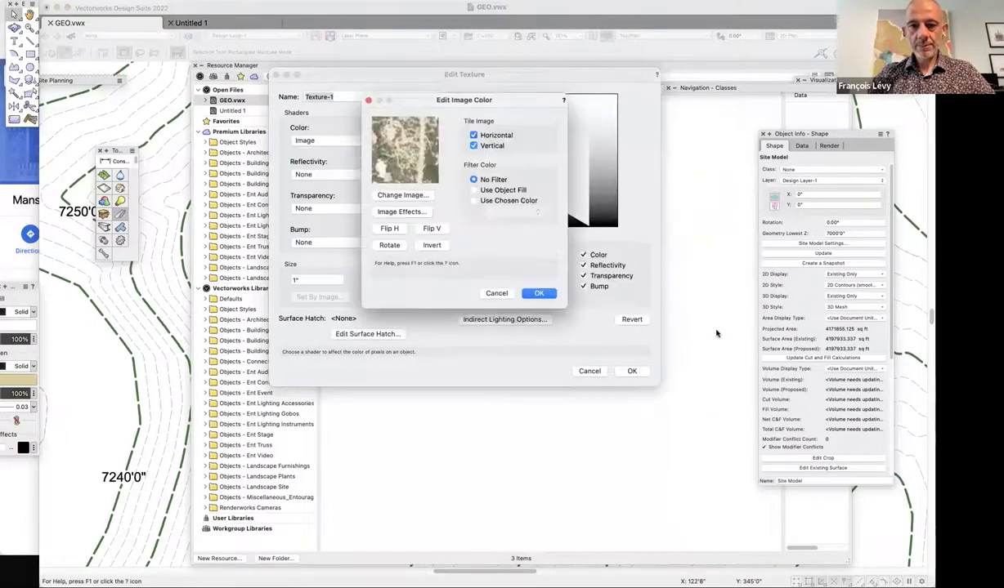
{"action": "left_click", "coordinate": [473, 145]}
{"action": "left_click", "coordinate": [473, 134]}
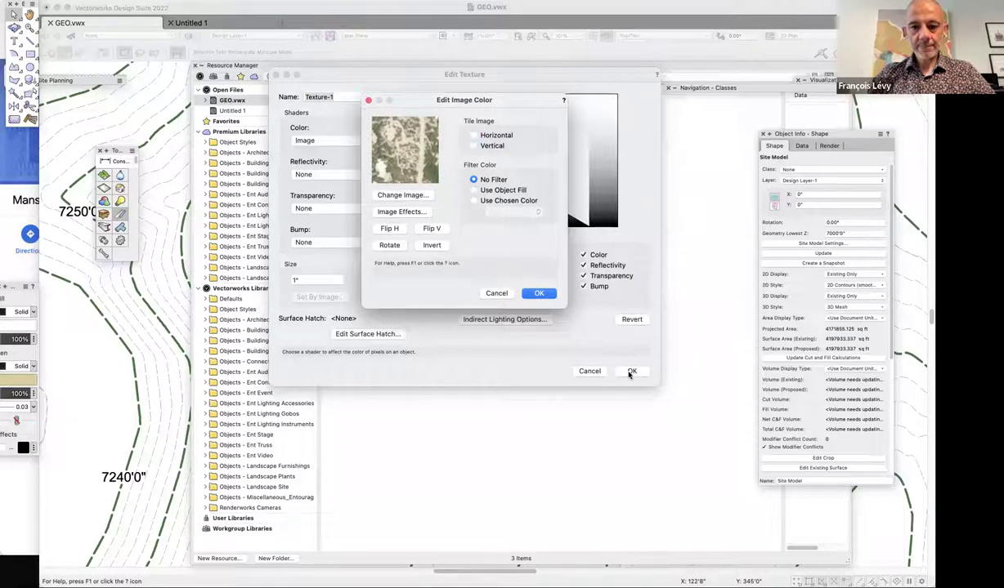
{"action": "left_click", "coordinate": [552, 300]}
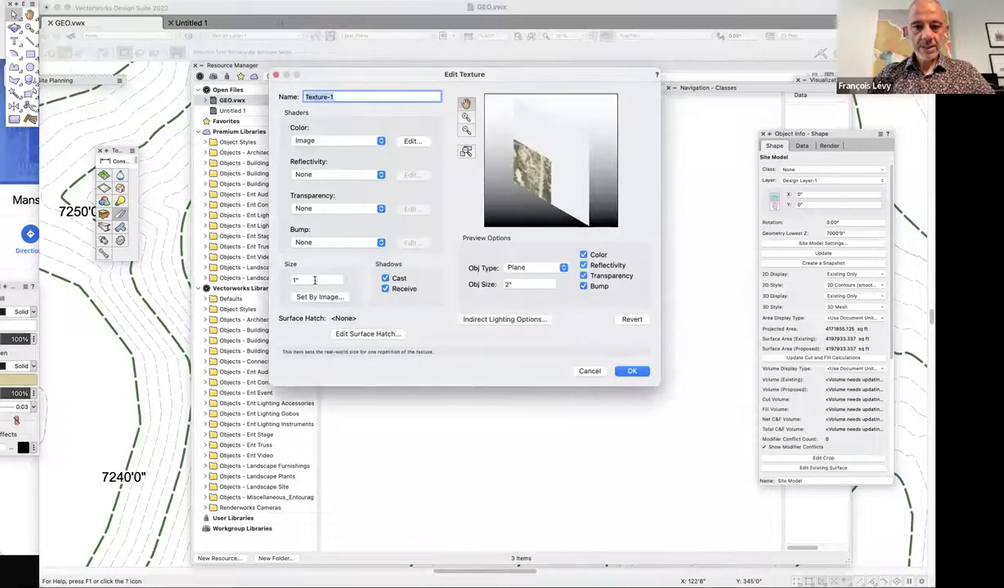
Size the texture at 570' with a 600' preview object and save it.
{"action": "left_click", "coordinate": [313, 281]}
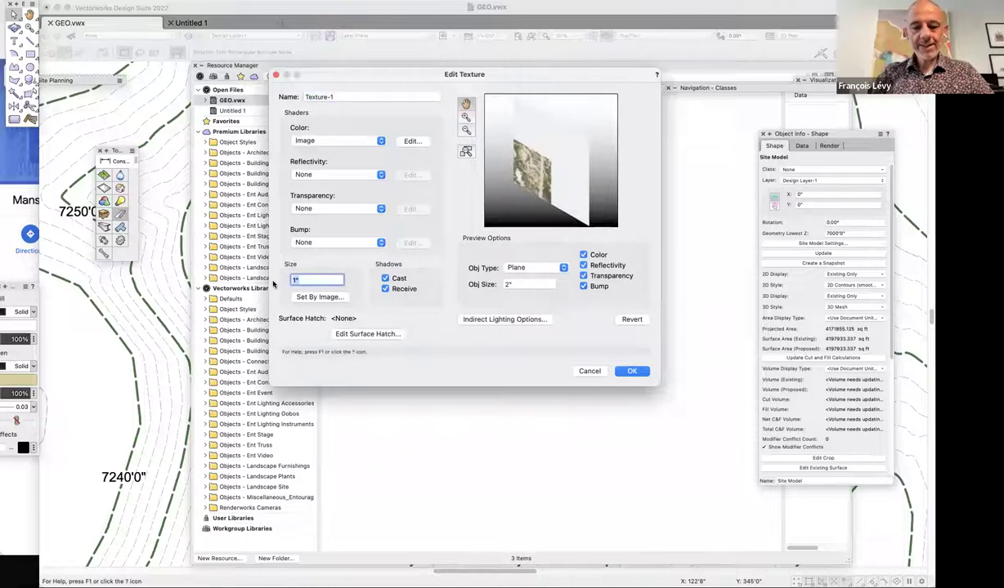
{"action": "type", "text": "570'"}
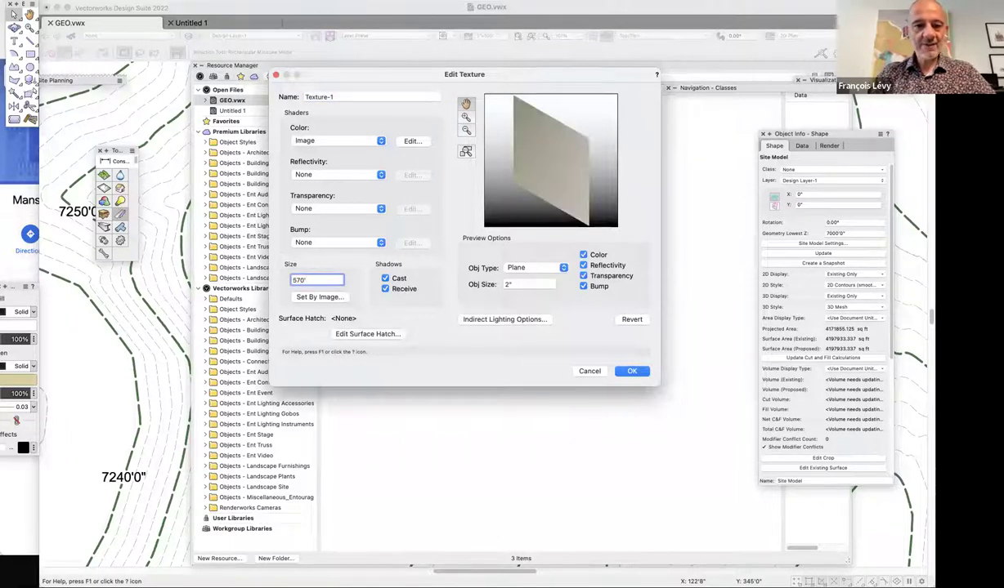
{"action": "key", "text": "Tab"}
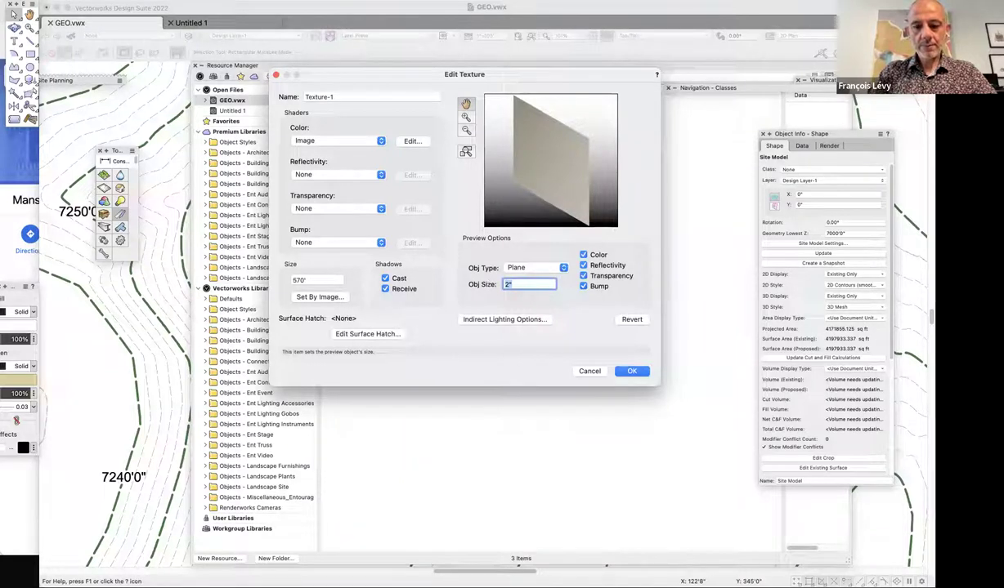
{"action": "type", "text": "600"}
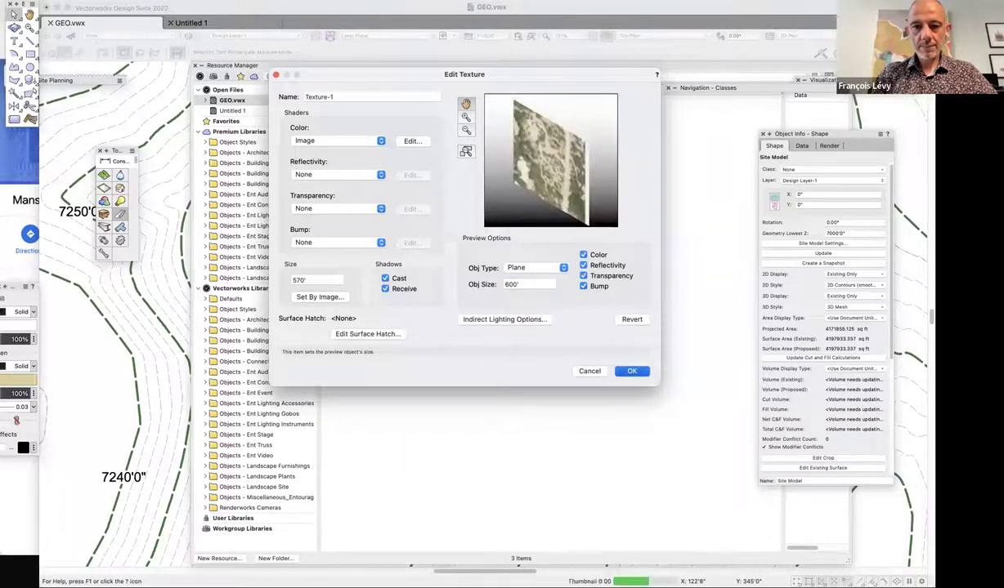
{"action": "key", "text": "Return"}
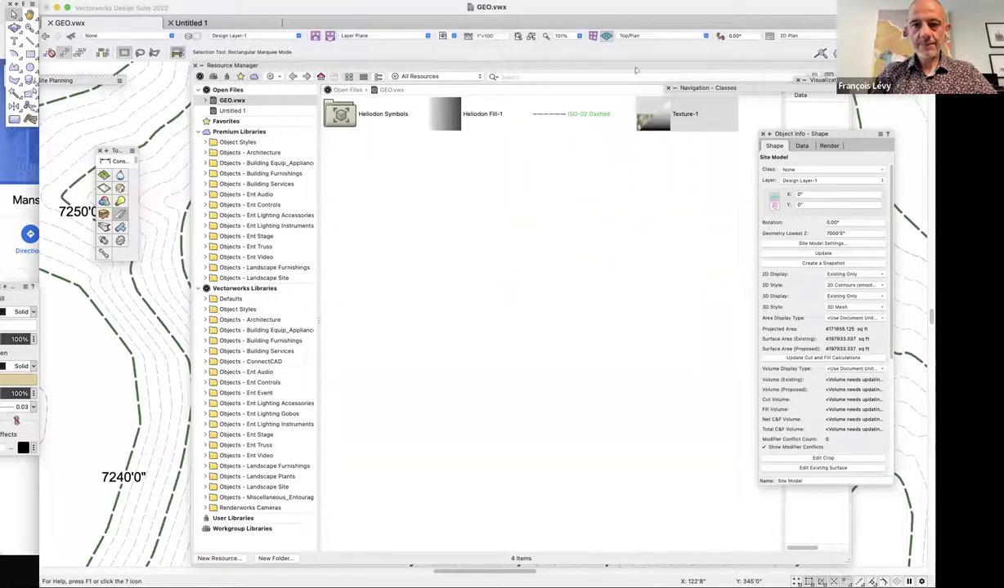
Draw a rectangle over the aerial image's corners, then zoom out and select the white square.
{"action": "double_click", "coordinate": [636, 66]}
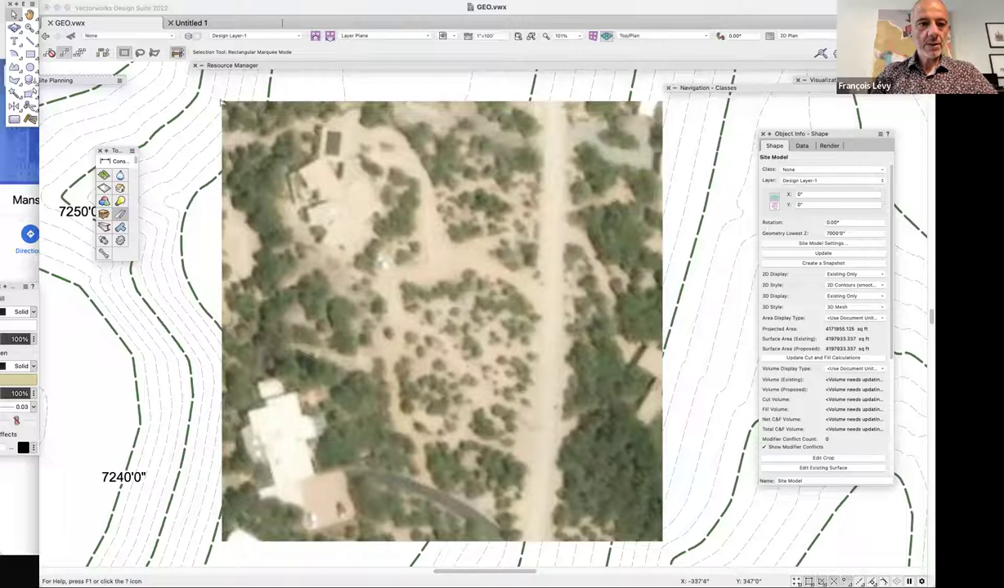
{"action": "left_click", "coordinate": [30, 54]}
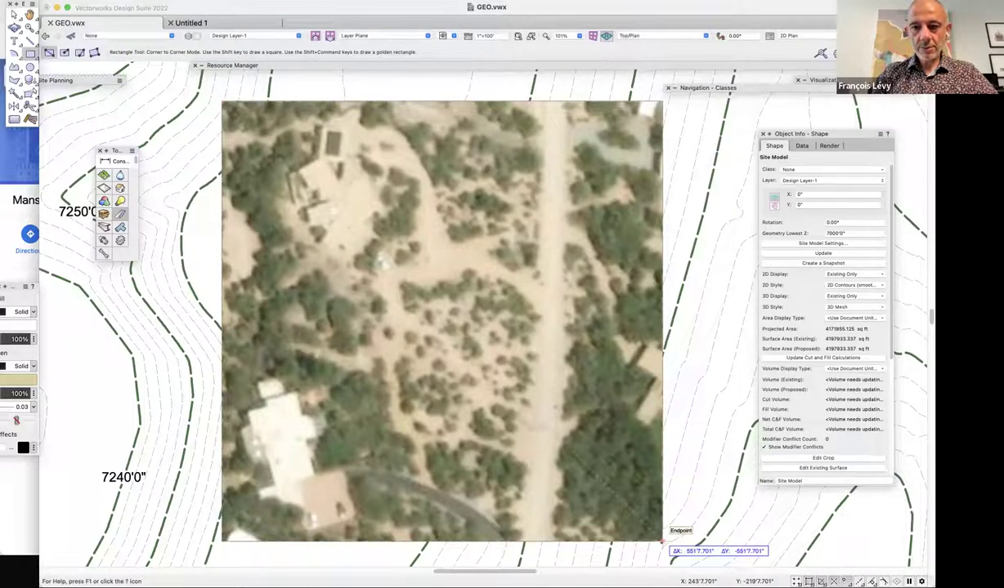
{"action": "left_click", "coordinate": [662, 541]}
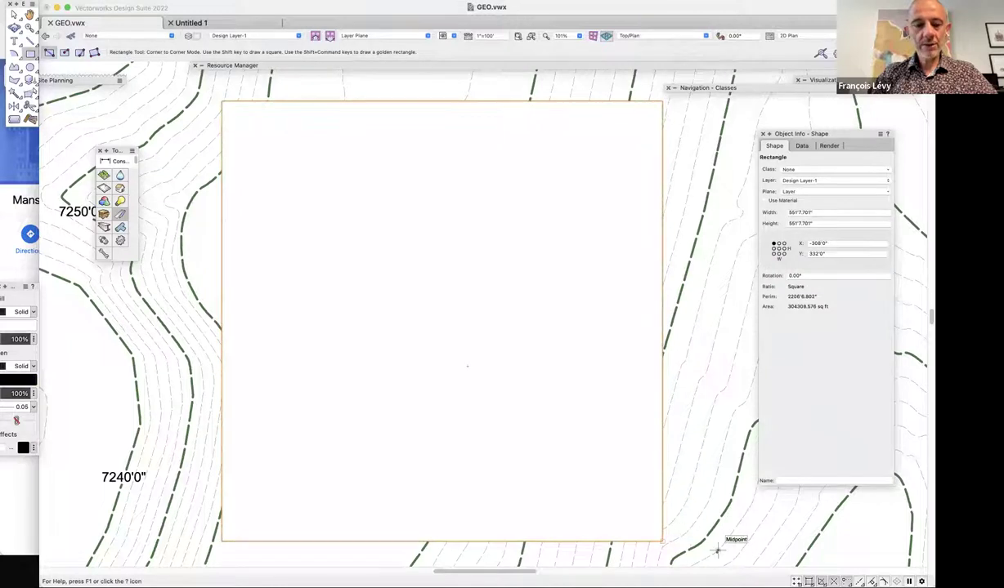
{"action": "key", "text": "ctrl+minus"}
{"action": "key", "text": "x"}
{"action": "key", "text": "ctrl+a"}
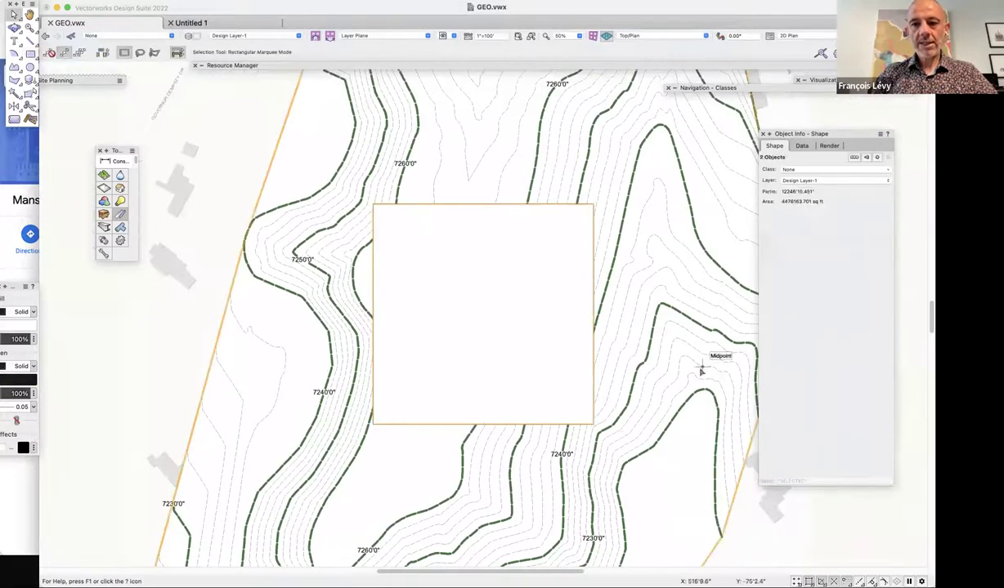
{"action": "left_click", "coordinate": [226, 108]}
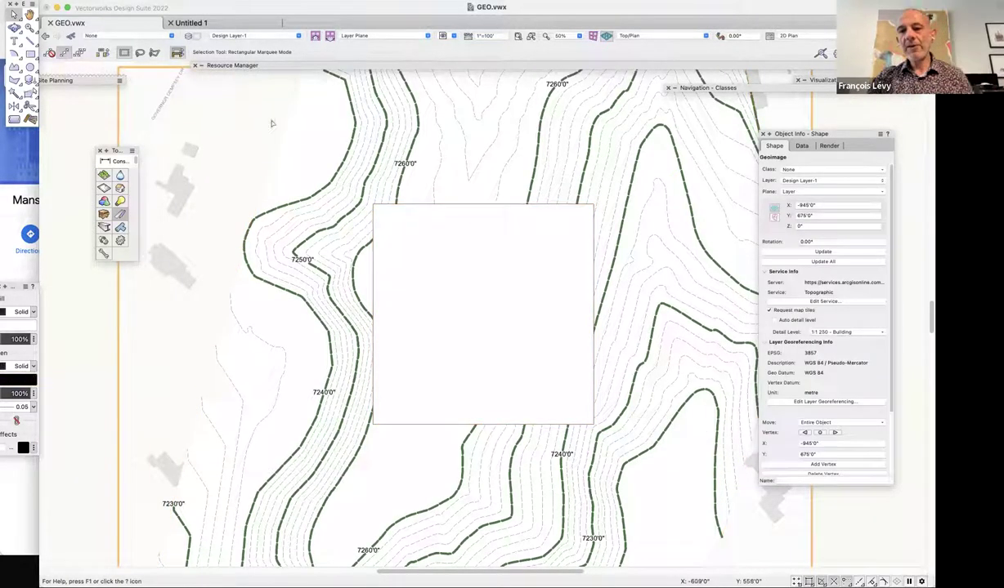
{"action": "left_click", "coordinate": [502, 234]}
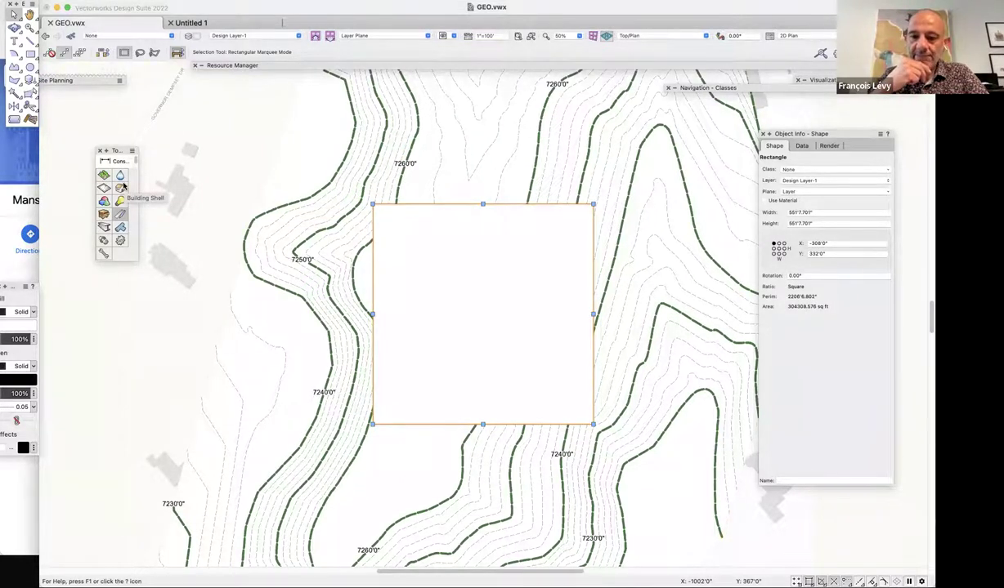
Convert the square via Create Objects from Shapes into a Site Modifier, deleting the source shape.
{"action": "left_click", "coordinate": [196, 1]}
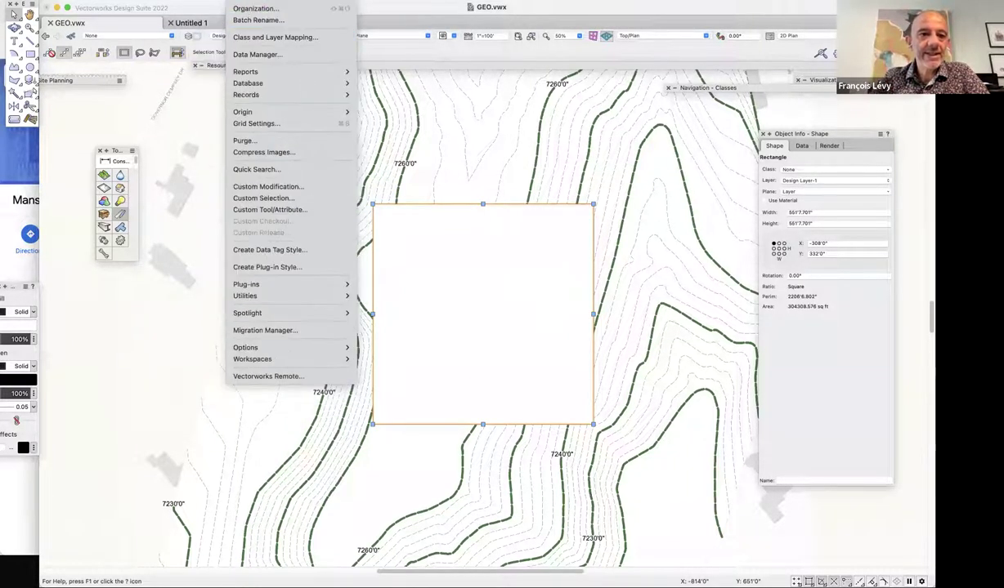
{"action": "mouse_move", "coordinate": [214, 2]}
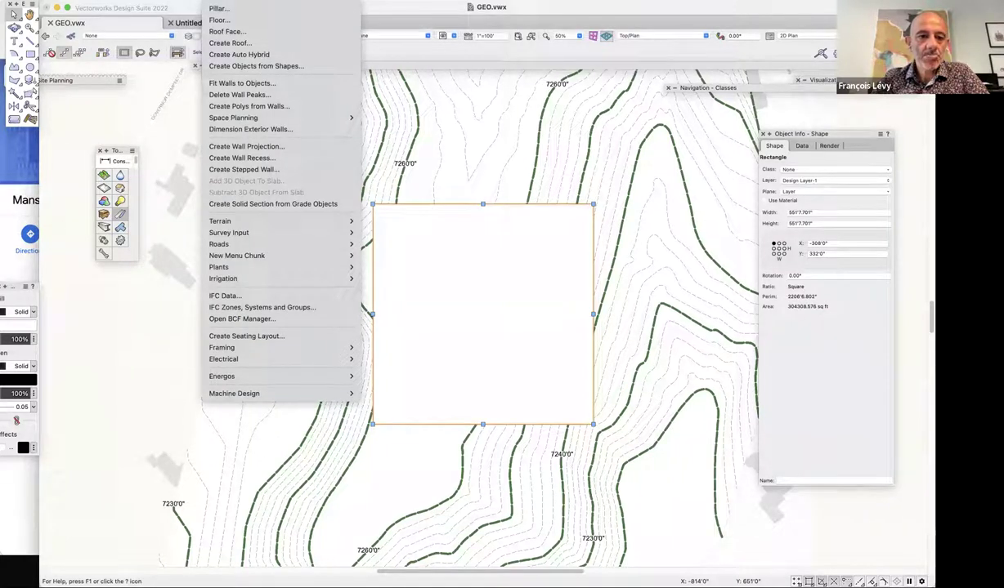
{"action": "left_click", "coordinate": [261, 66]}
{"action": "left_click", "coordinate": [491, 134]}
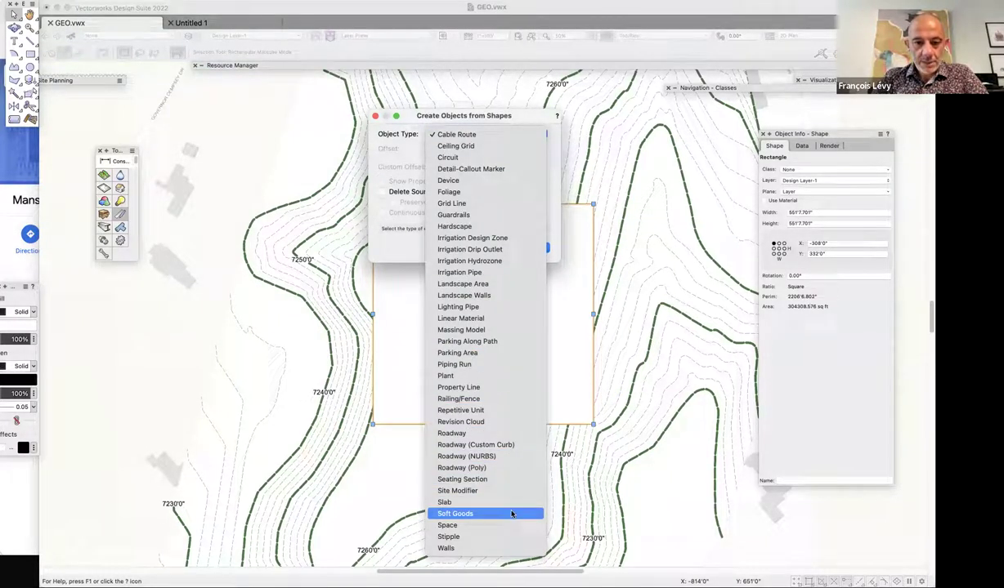
{"action": "left_click", "coordinate": [511, 491]}
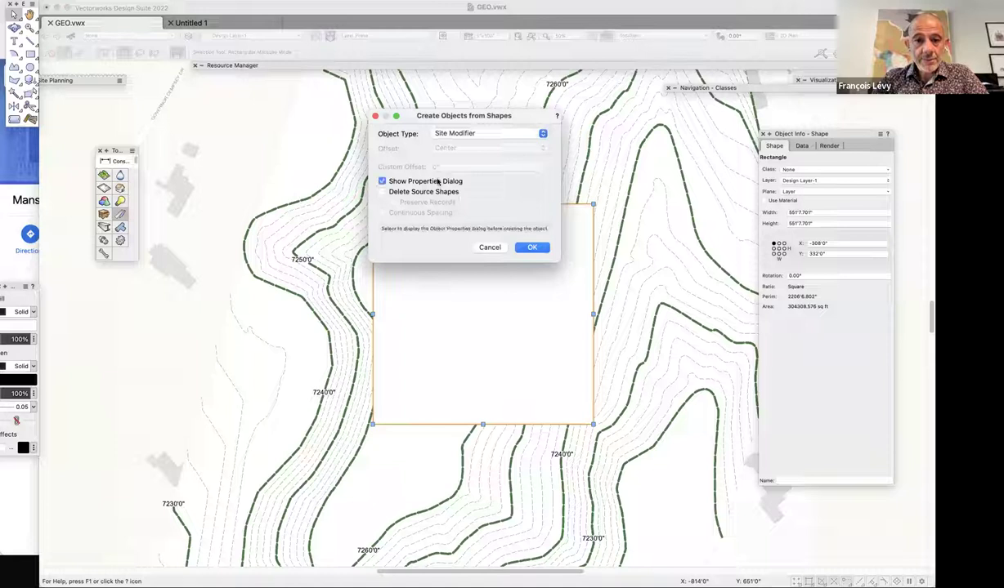
{"action": "left_click", "coordinate": [454, 192]}
{"action": "left_click", "coordinate": [528, 248]}
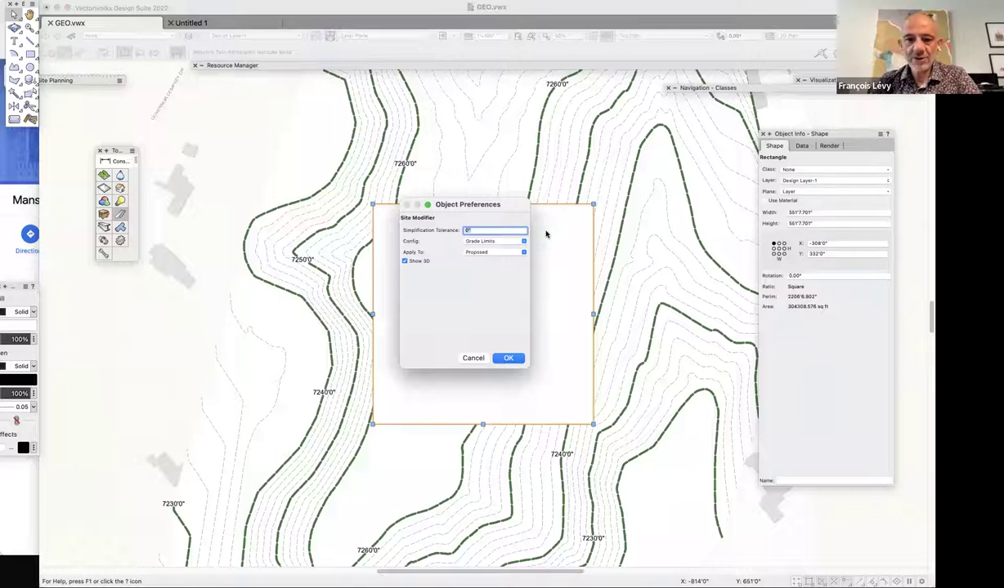
Configure the modifier as a Texture Bed whose texture comes from a new 'aerial-photo' class.
{"action": "left_click", "coordinate": [491, 242]}
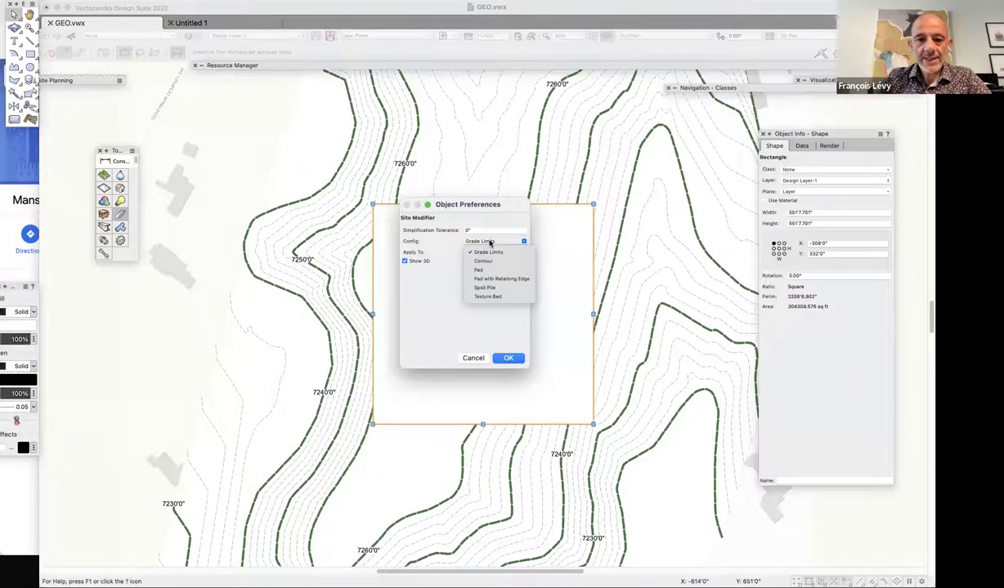
{"action": "left_click", "coordinate": [491, 285]}
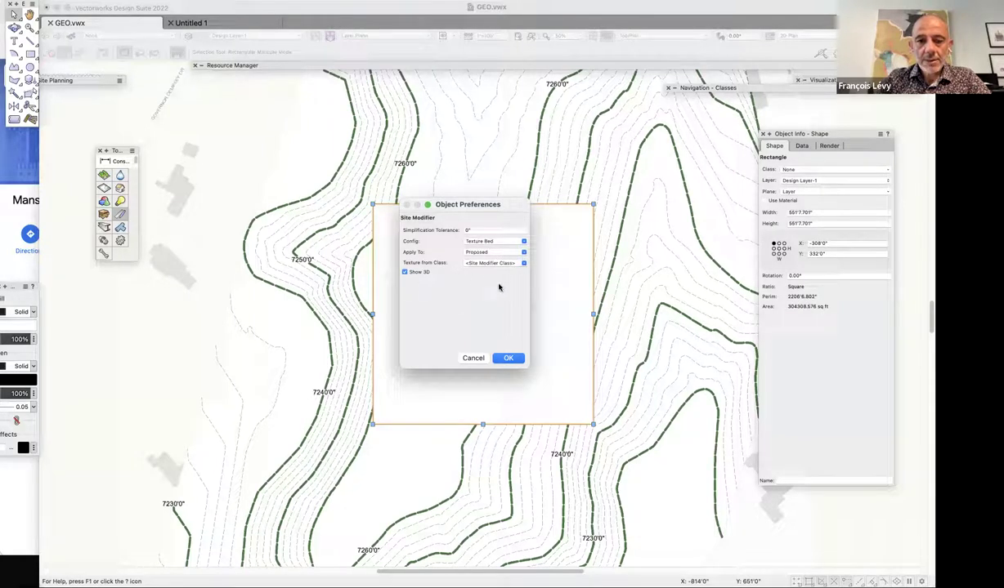
{"action": "left_click", "coordinate": [493, 263]}
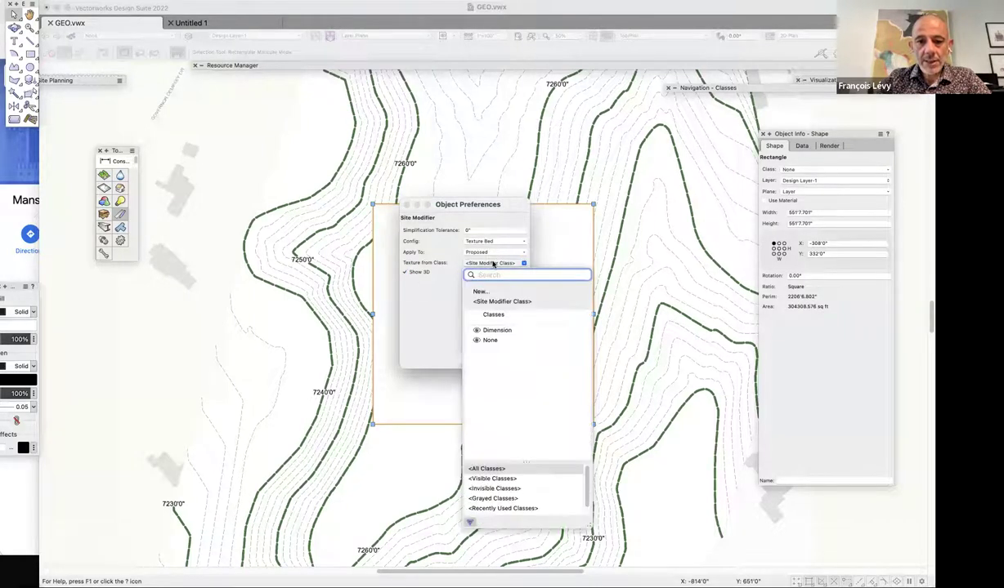
{"action": "left_click", "coordinate": [481, 291]}
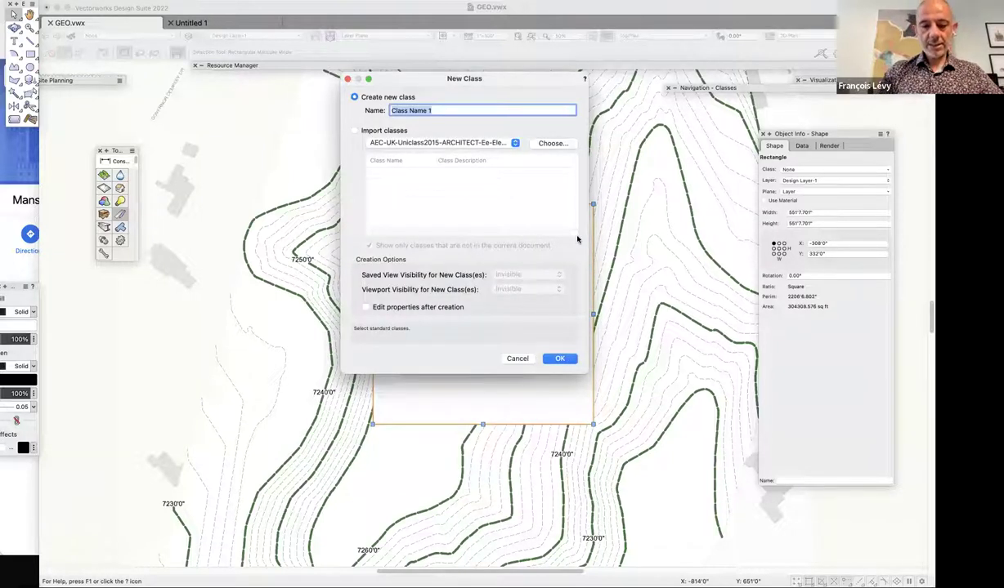
{"action": "type", "text": "s"}
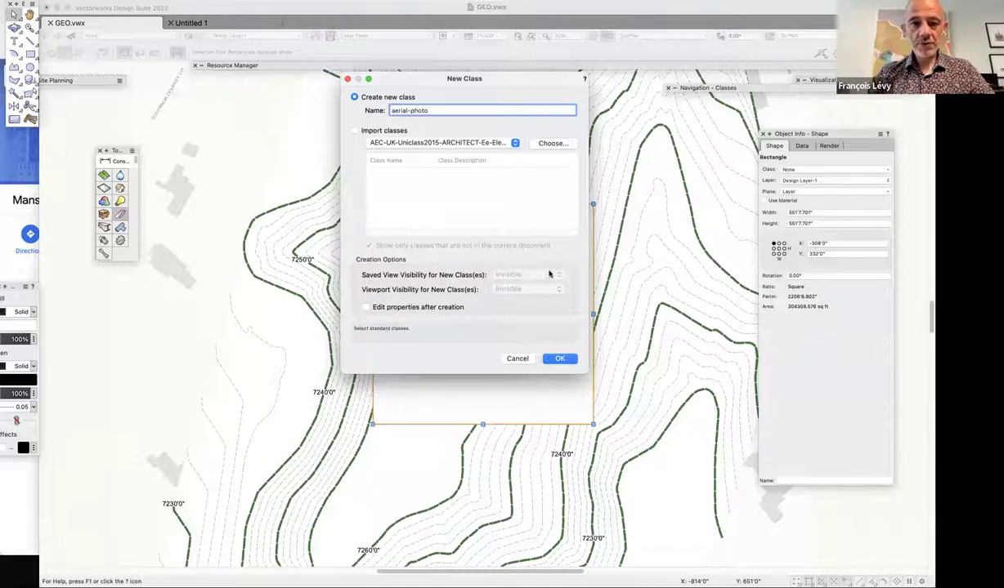
{"action": "left_click", "coordinate": [559, 358]}
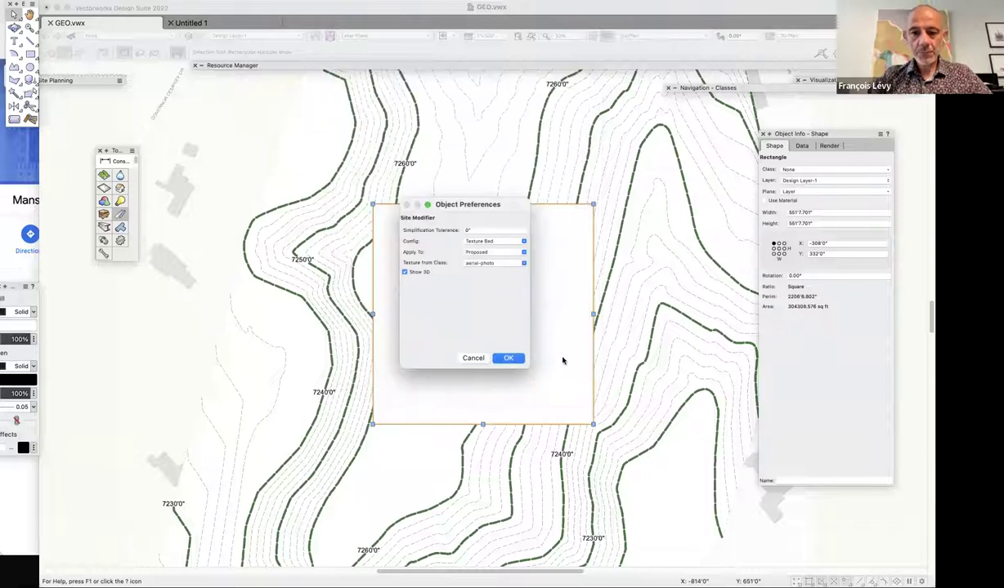
{"action": "left_click", "coordinate": [506, 358]}
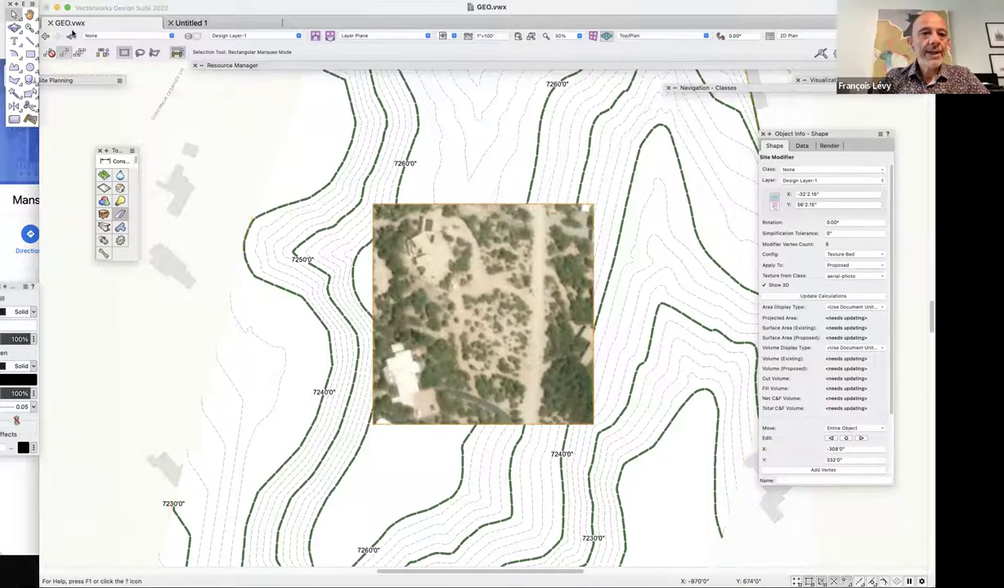
Open the aerial-photo class for editing from Organization's flattened class list.
{"action": "left_click", "coordinate": [72, 36]}
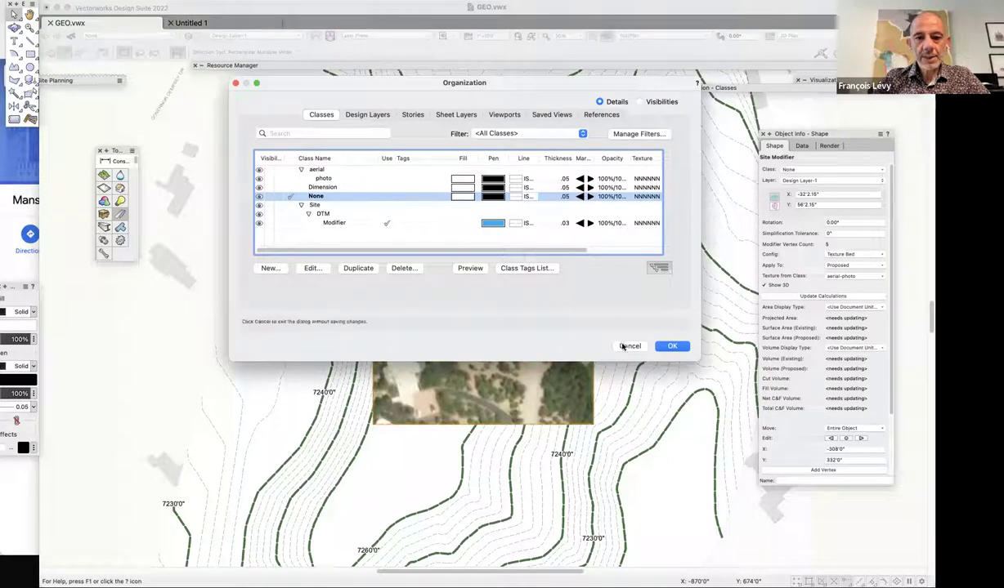
{"action": "left_click", "coordinate": [658, 266]}
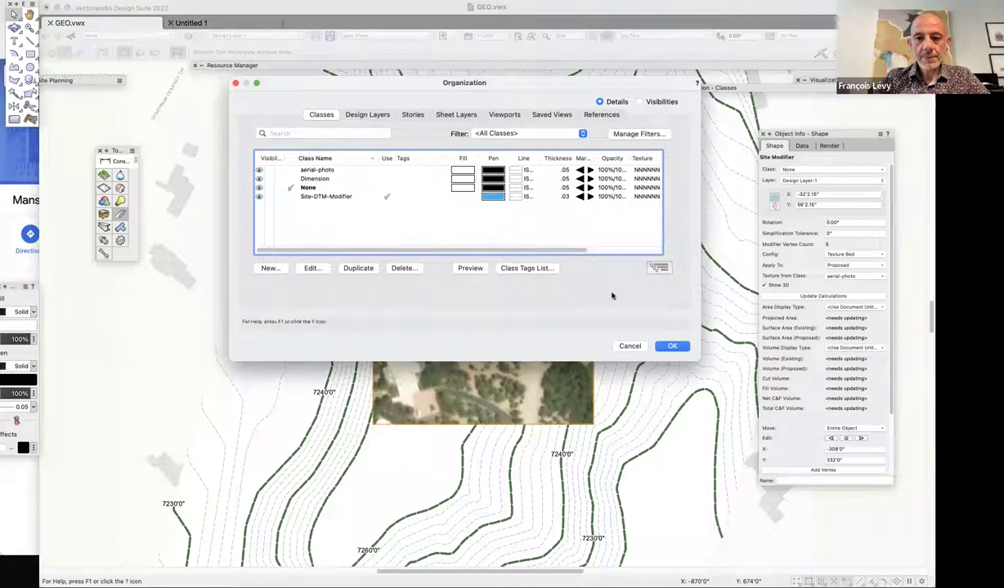
{"action": "left_click", "coordinate": [319, 170]}
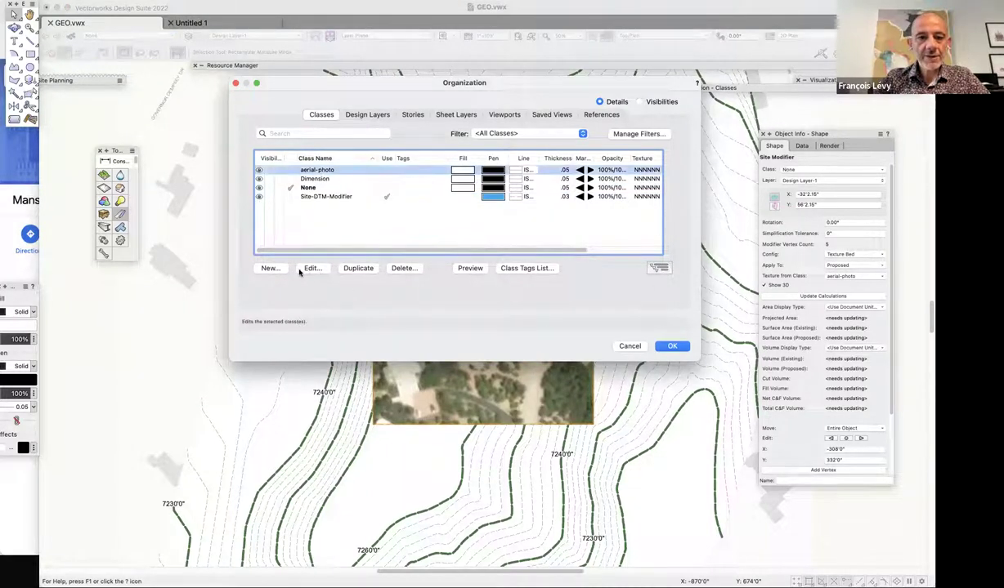
{"action": "left_click", "coordinate": [310, 268]}
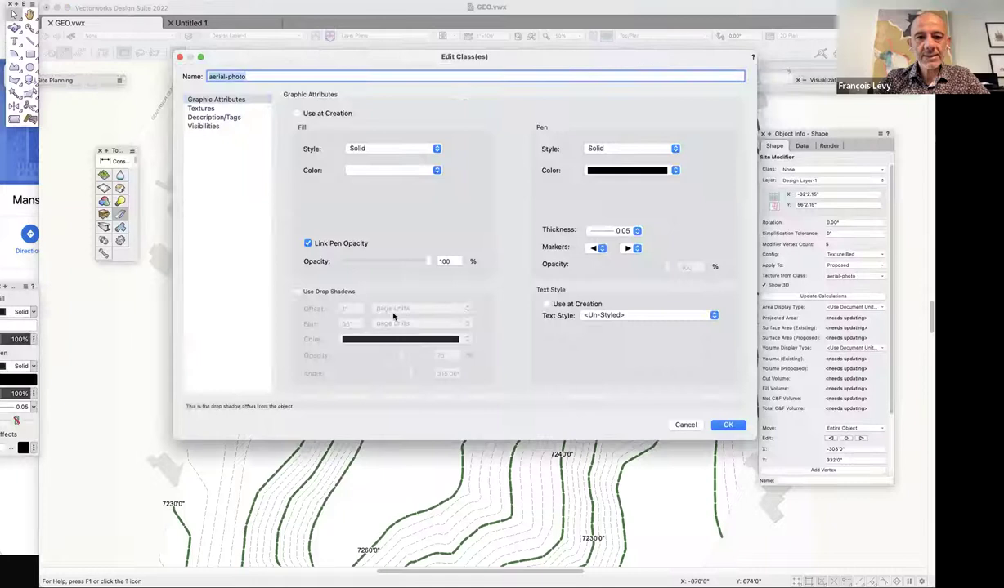
Enable the class texture for objects, roof, wall faces and dormers, then view in Right Isometric.
{"action": "left_click", "coordinate": [223, 108]}
{"action": "left_click", "coordinate": [308, 144]}
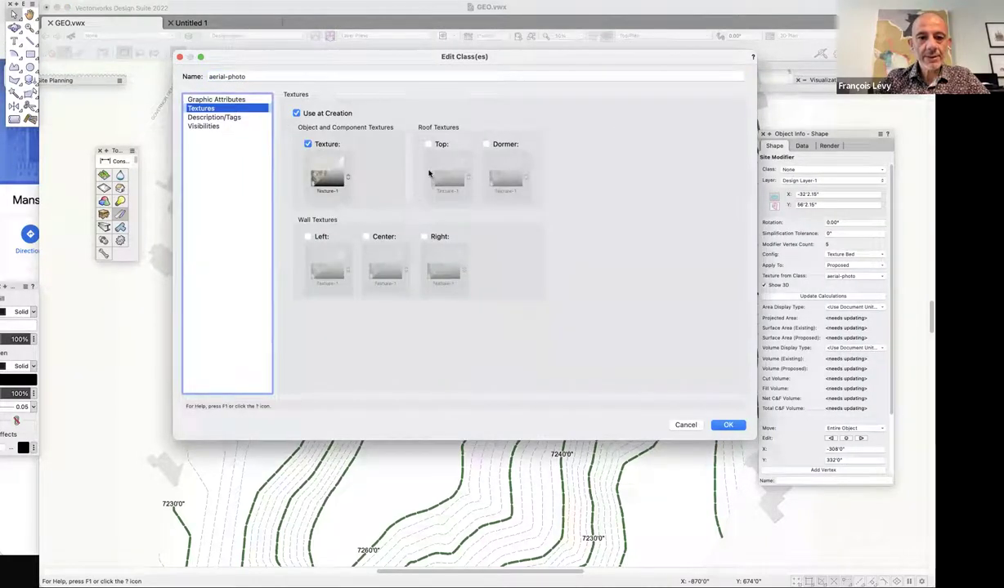
{"action": "left_click", "coordinate": [428, 144]}
{"action": "left_click", "coordinate": [365, 236]}
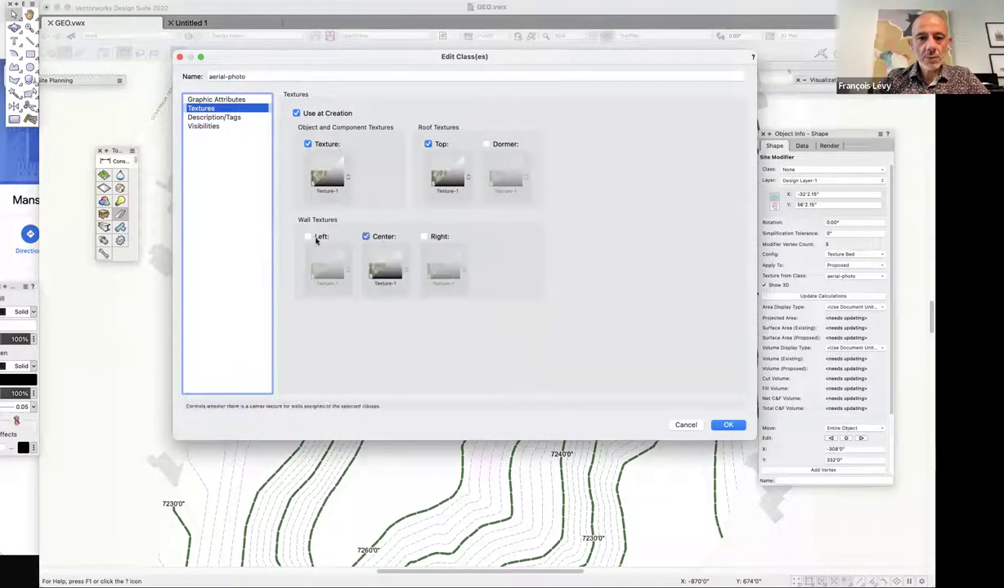
{"action": "left_click", "coordinate": [307, 236]}
{"action": "left_click", "coordinate": [423, 236]}
{"action": "left_click", "coordinate": [487, 144]}
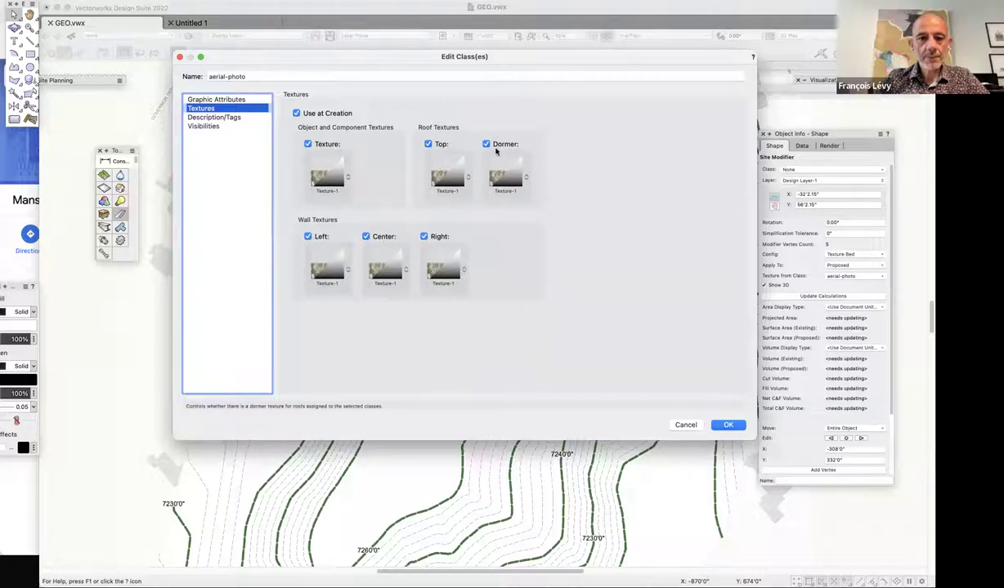
{"action": "left_click", "coordinate": [712, 423]}
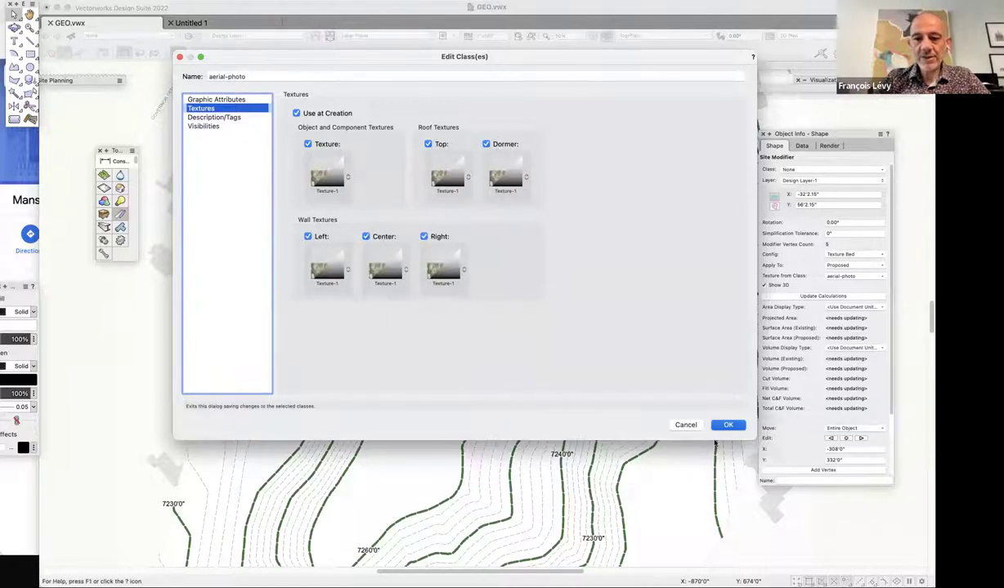
{"action": "key", "text": "Return"}
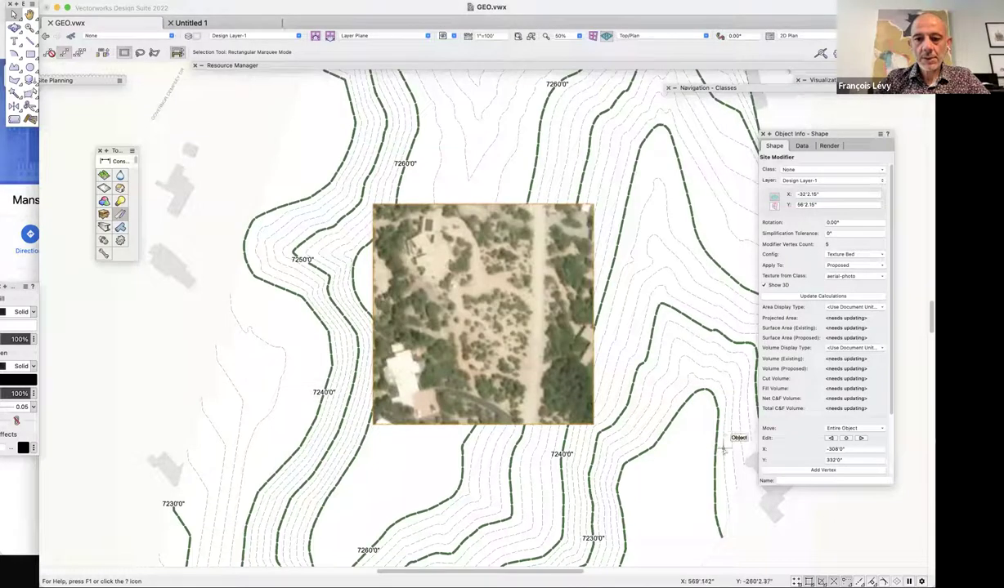
{"action": "key", "text": "3"}
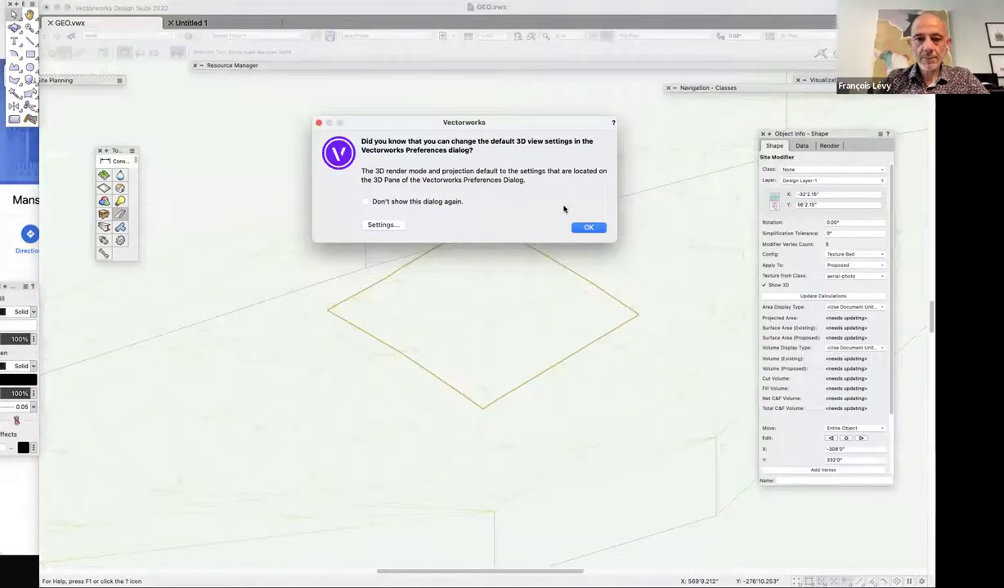
{"action": "left_click", "coordinate": [589, 229]}
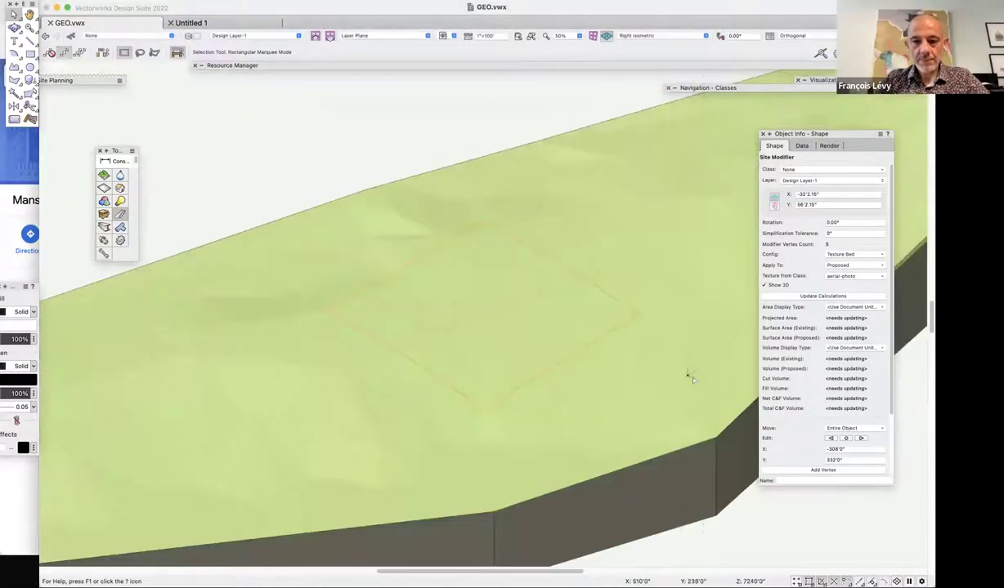
Check the modifier's Render tab, then select the site model and Update it.
{"action": "left_click", "coordinate": [829, 146]}
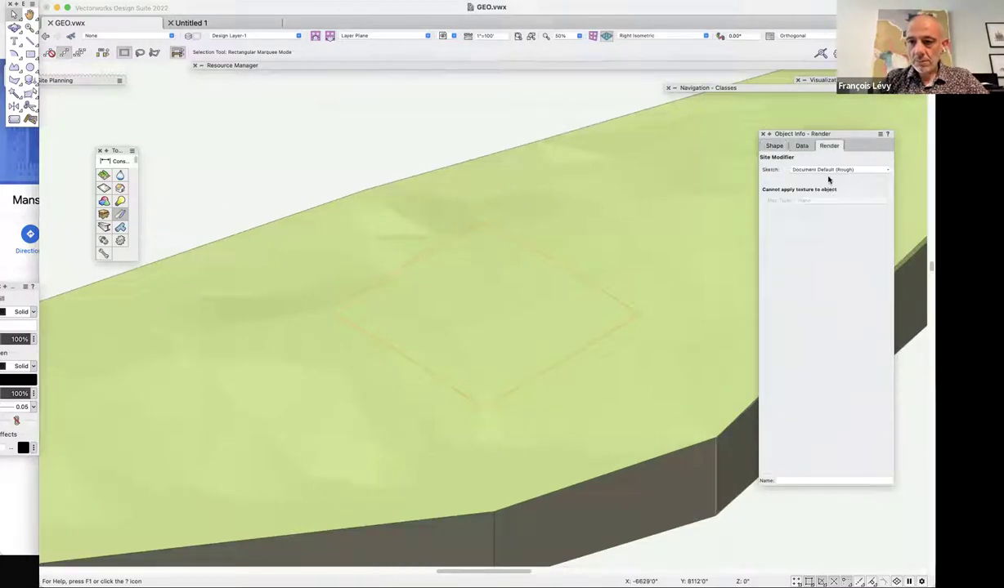
{"action": "left_click", "coordinate": [800, 146]}
{"action": "left_click", "coordinate": [774, 145]}
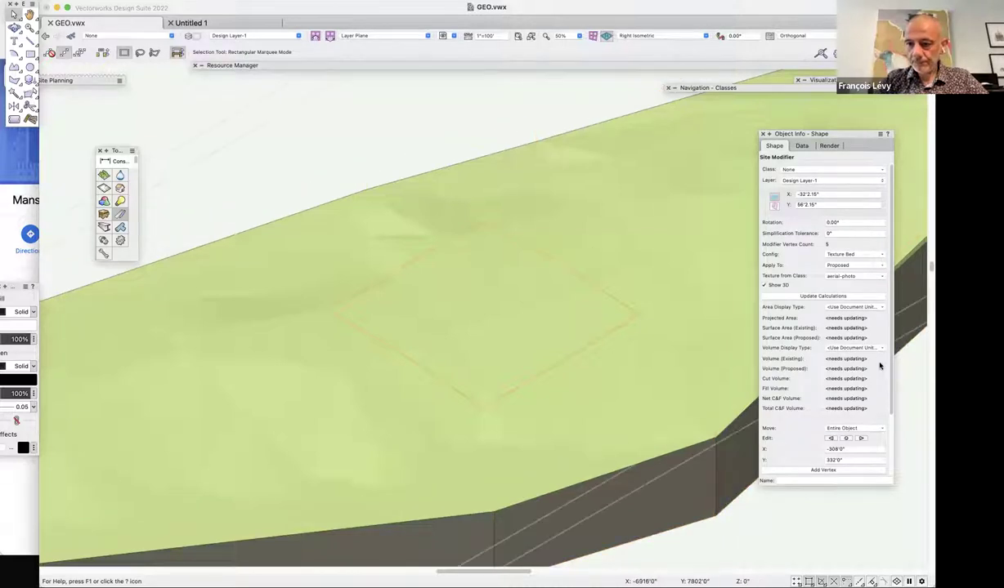
{"action": "scroll", "coordinate": [910, 417], "scroll_direction": "down", "scroll_amount": 2}
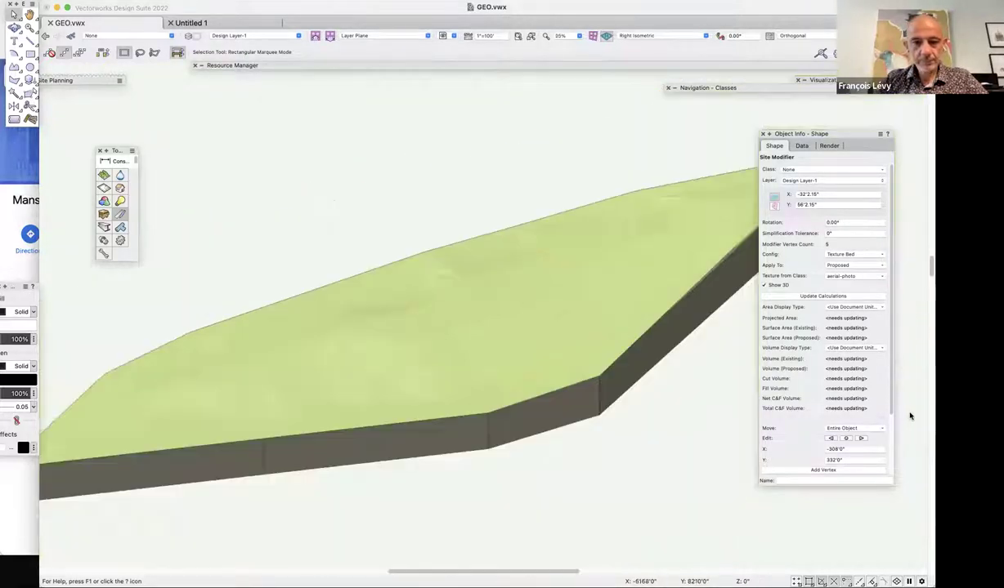
{"action": "left_click", "coordinate": [678, 305]}
{"action": "left_click", "coordinate": [833, 254]}
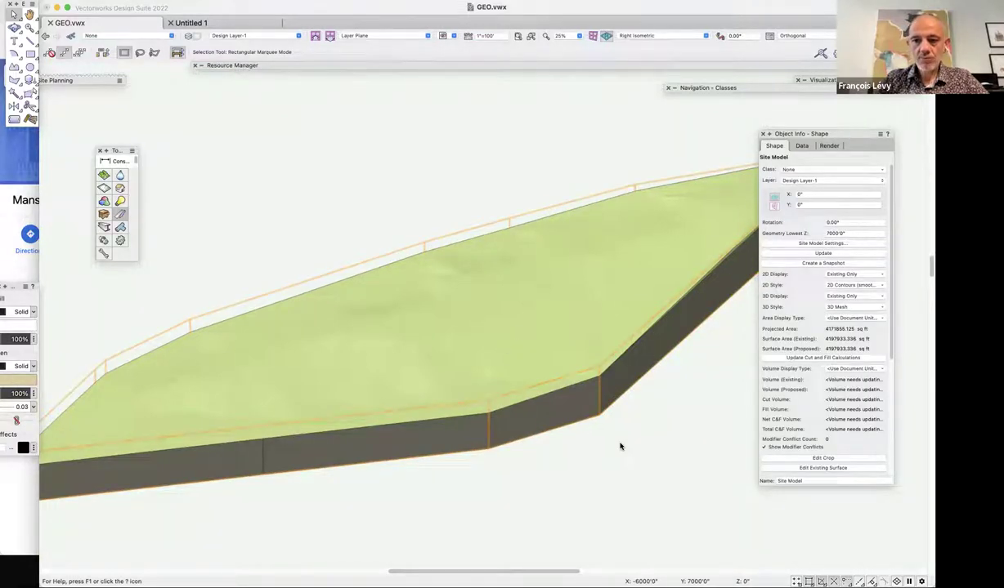
Enable Mesh Smoothing in the site model's 3D Display settings, then list classes in Organization.
{"action": "left_click", "coordinate": [814, 244]}
{"action": "left_click", "coordinate": [250, 119]}
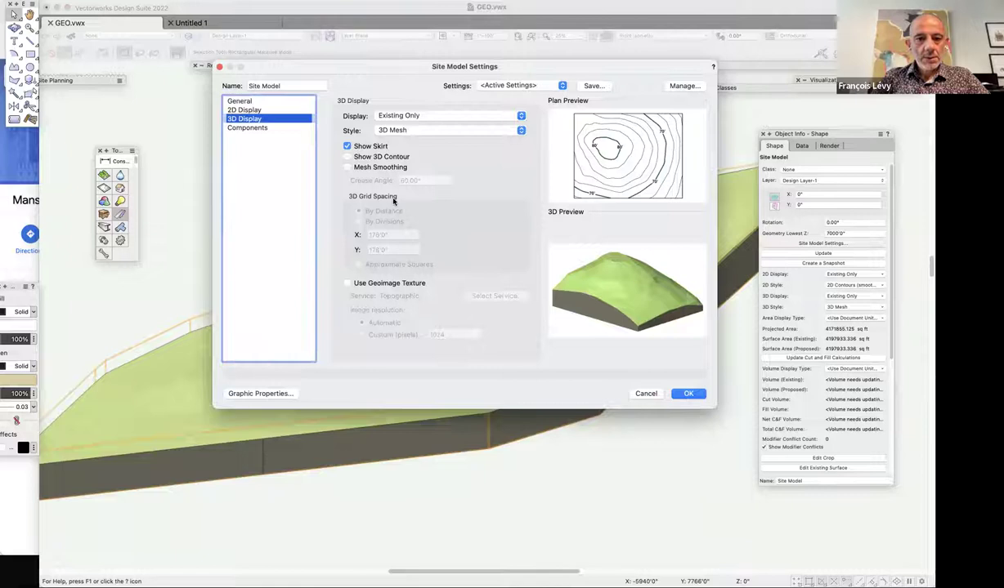
{"action": "left_click", "coordinate": [399, 168]}
{"action": "left_click", "coordinate": [695, 393]}
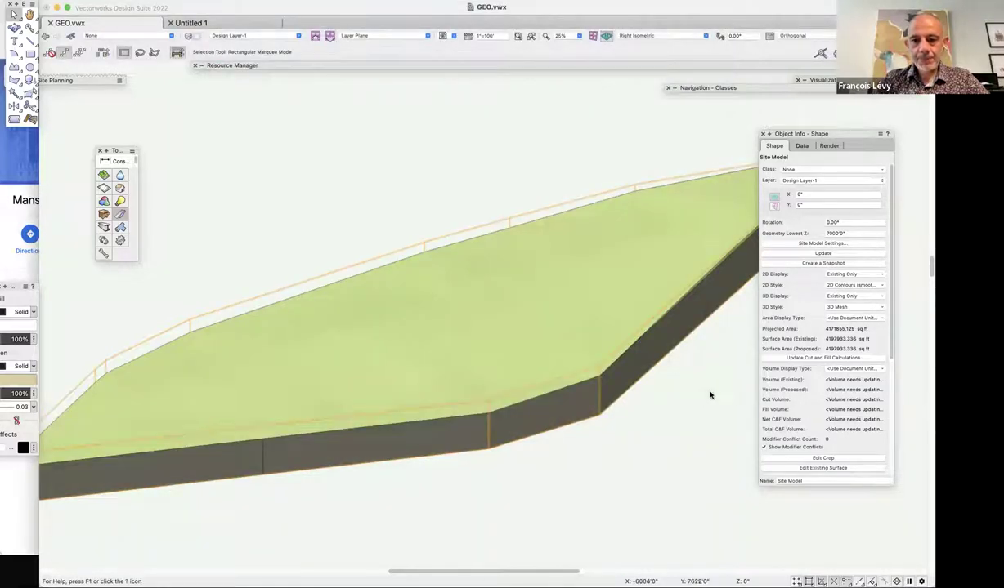
{"action": "left_click", "coordinate": [188, 38]}
{"action": "left_click", "coordinate": [328, 118]}
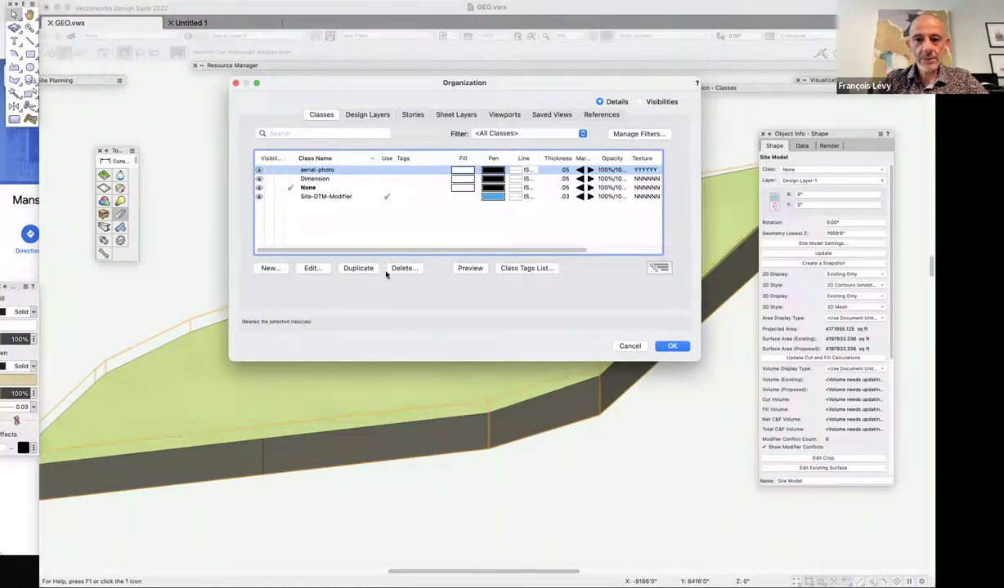
Turn on Use at Creation for the aerial-photo class and close Organization.
{"action": "left_click", "coordinate": [282, 270]}
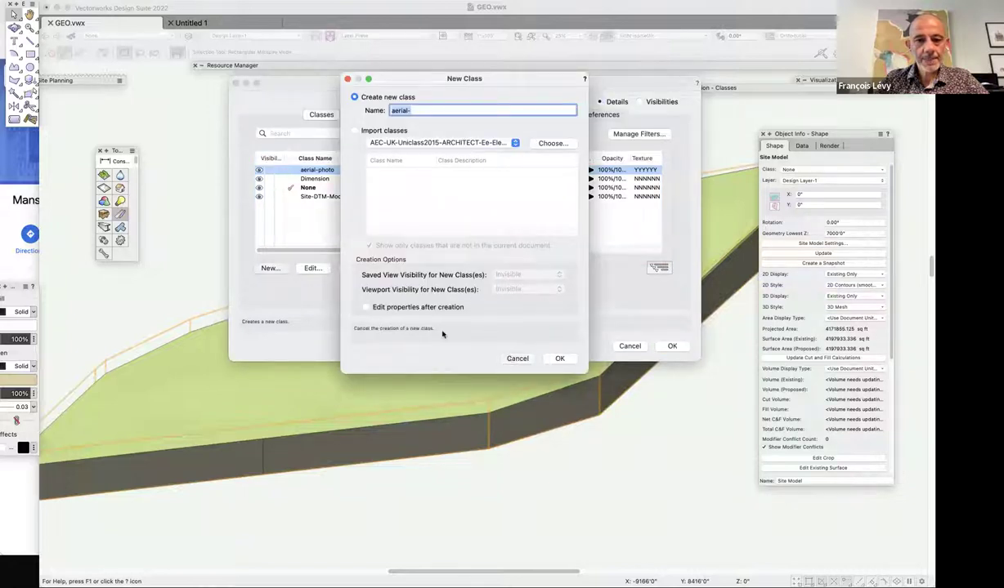
{"action": "key", "text": "Escape"}
{"action": "left_click", "coordinate": [315, 269]}
{"action": "left_click", "coordinate": [327, 114]}
{"action": "left_click", "coordinate": [206, 107]}
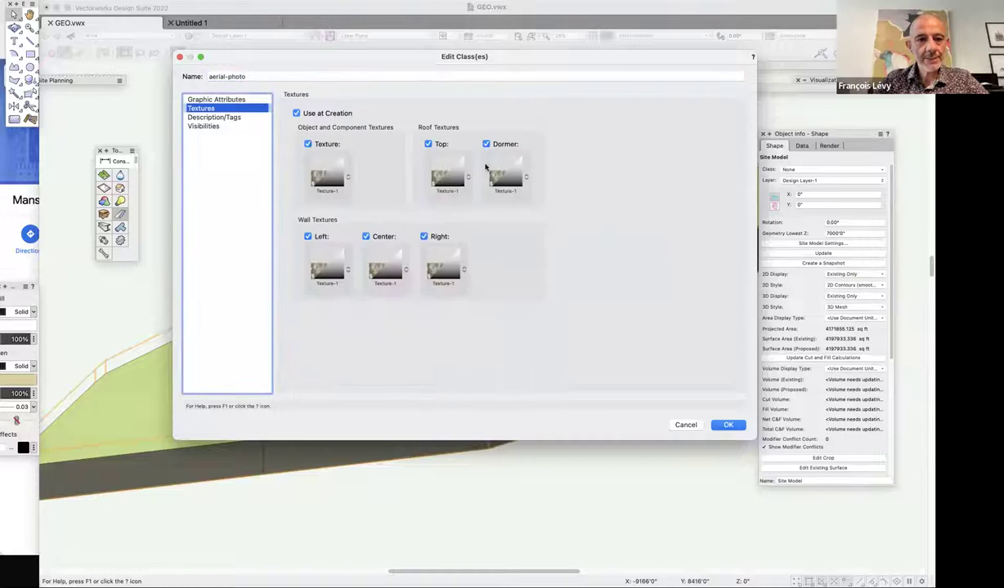
{"action": "left_click", "coordinate": [727, 425]}
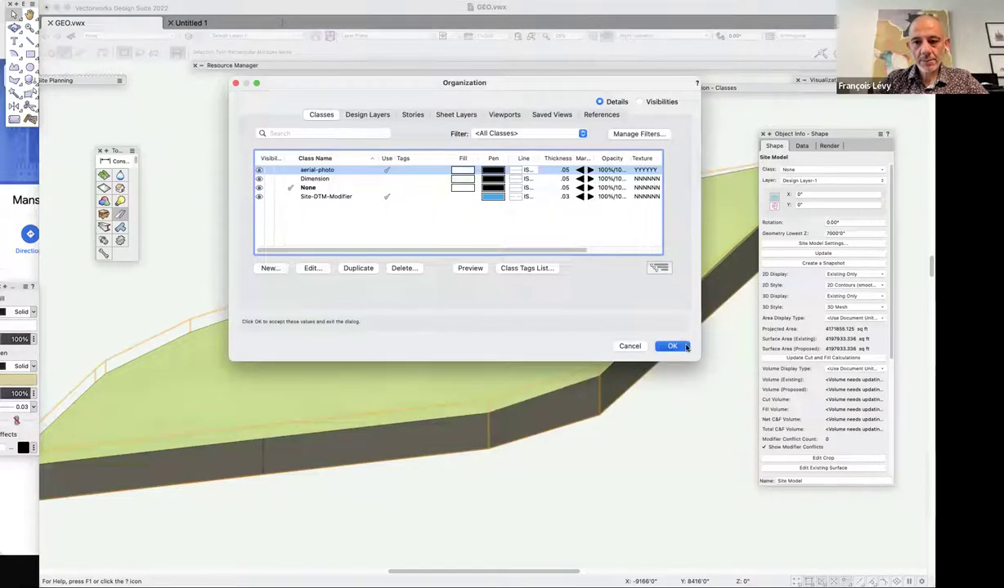
{"action": "left_click", "coordinate": [666, 346]}
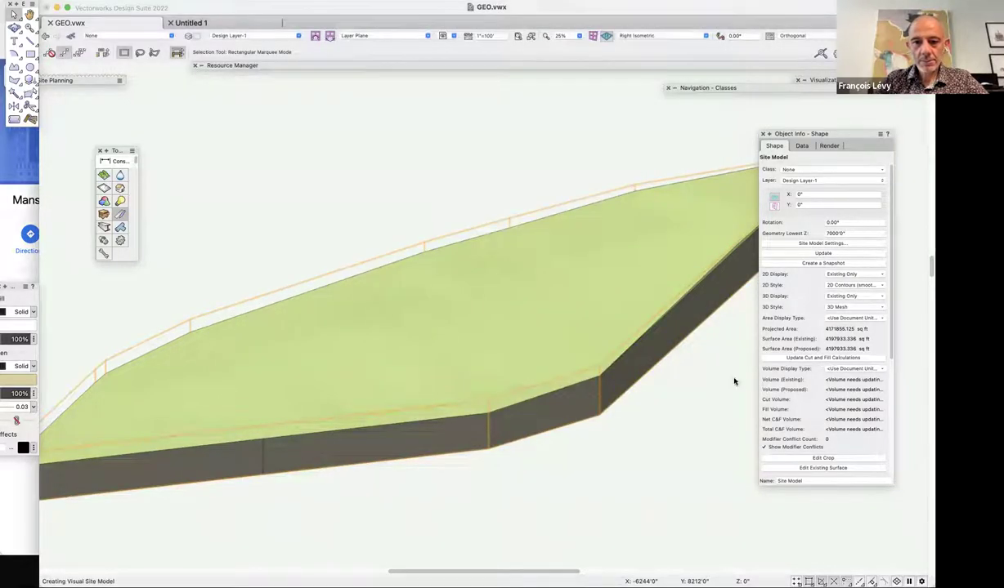
Marquee-select the square site modifier and show its Shape properties.
{"action": "left_click", "coordinate": [837, 149]}
{"action": "mouse_move", "coordinate": [356, 202]}
{"action": "left_mouse_down"}
{"action": "mouse_move", "coordinate": [601, 412]}
{"action": "mouse_move", "coordinate": [605, 400]}
{"action": "left_mouse_up"}
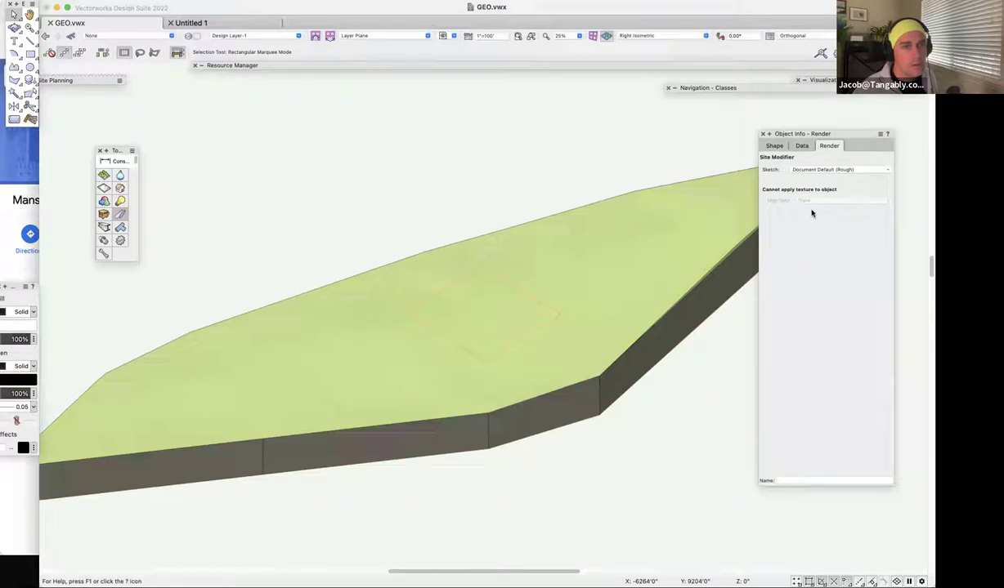
{"action": "left_click", "coordinate": [774, 146]}
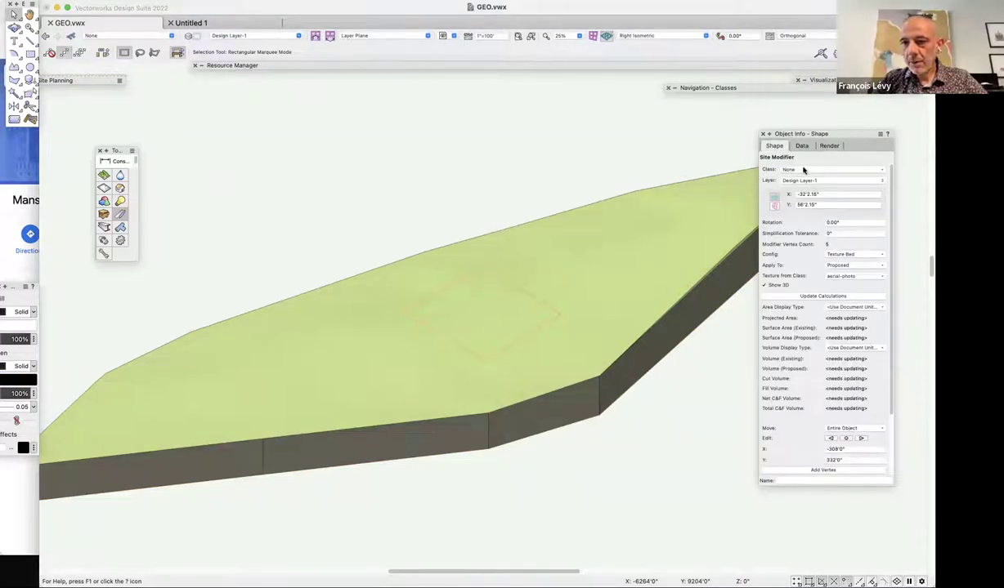
Move the site modifier into the aerial-photo class, using the class's graphic attributes.
{"action": "left_click", "coordinate": [802, 168]}
{"action": "left_click", "coordinate": [785, 257]}
{"action": "left_click", "coordinate": [815, 237]}
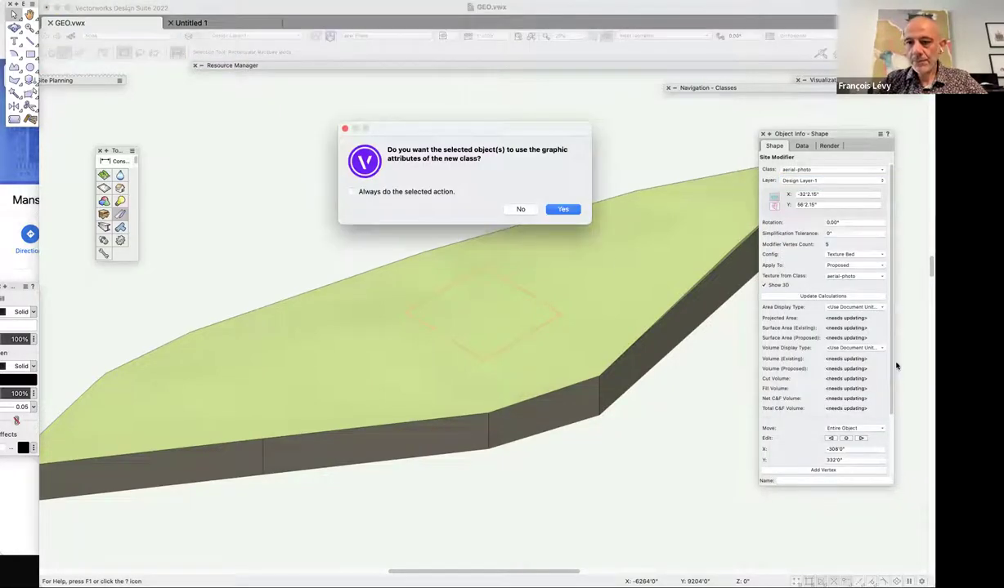
{"action": "left_click", "coordinate": [562, 209]}
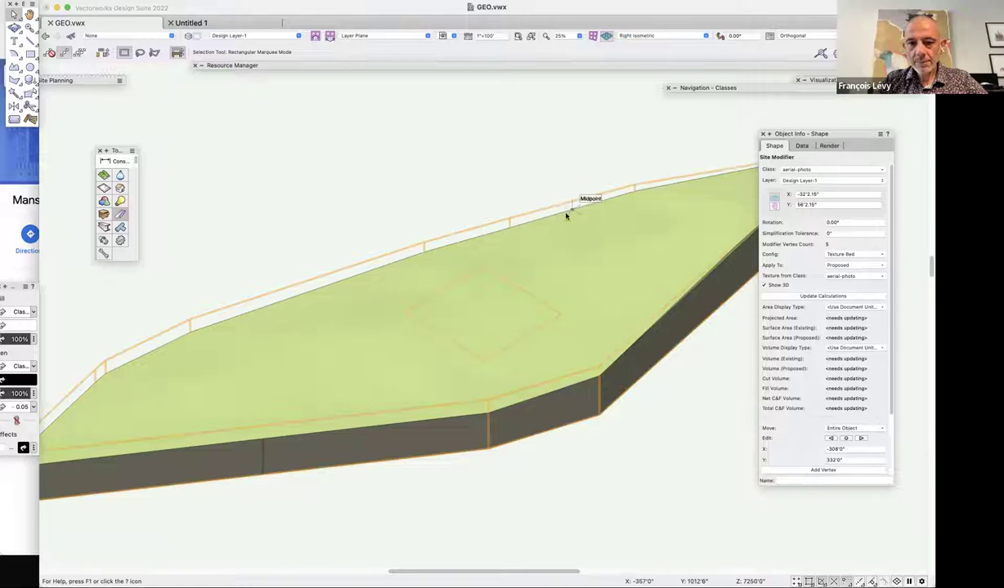
Apply the modifier to the Existing surface, then update the site model to show the aerial texture.
{"action": "scroll", "coordinate": [845, 333], "scroll_direction": "down", "scroll_amount": 1}
{"action": "scroll", "coordinate": [845, 333], "scroll_direction": "down", "scroll_amount": 3}
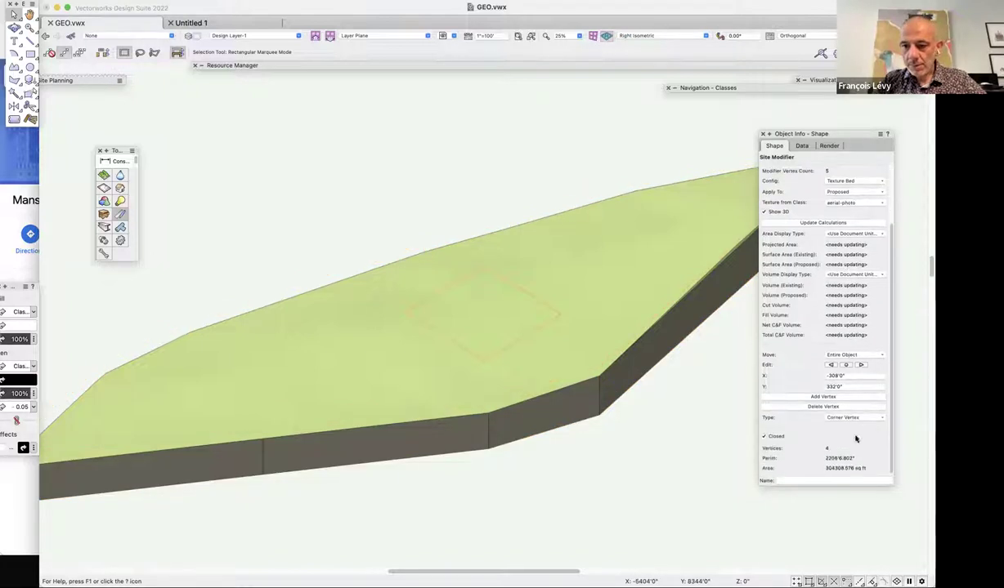
{"action": "scroll", "coordinate": [845, 434], "scroll_direction": "up", "scroll_amount": 3}
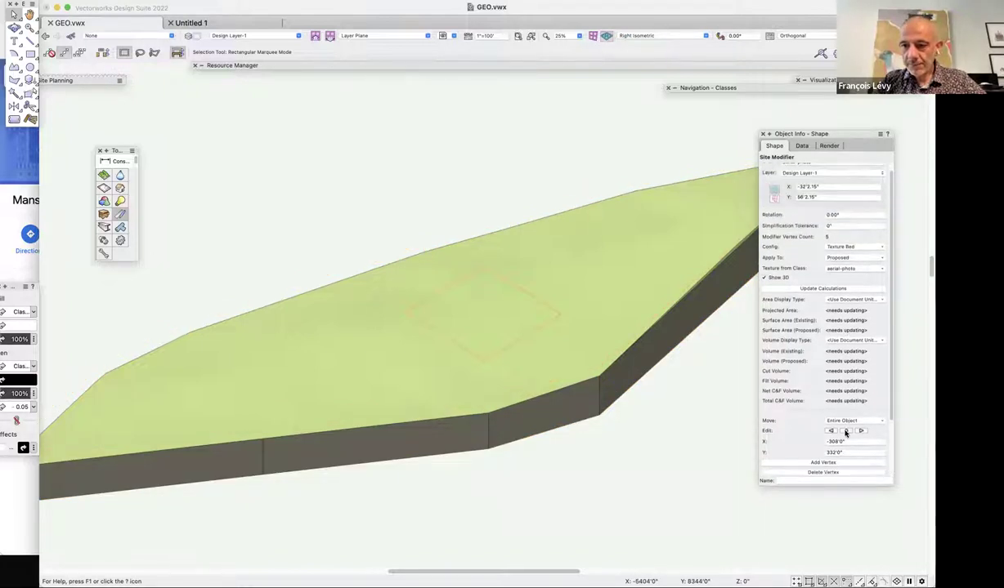
{"action": "left_click_drag", "start_coordinate": [393, 199], "coordinate": [592, 386]}
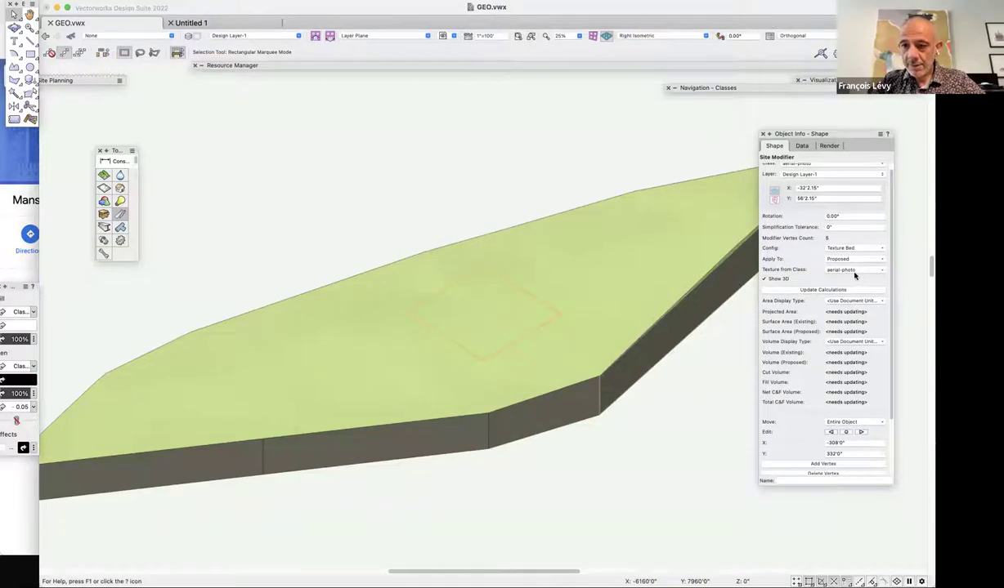
{"action": "scroll", "coordinate": [861, 308], "scroll_direction": "down", "scroll_amount": 1}
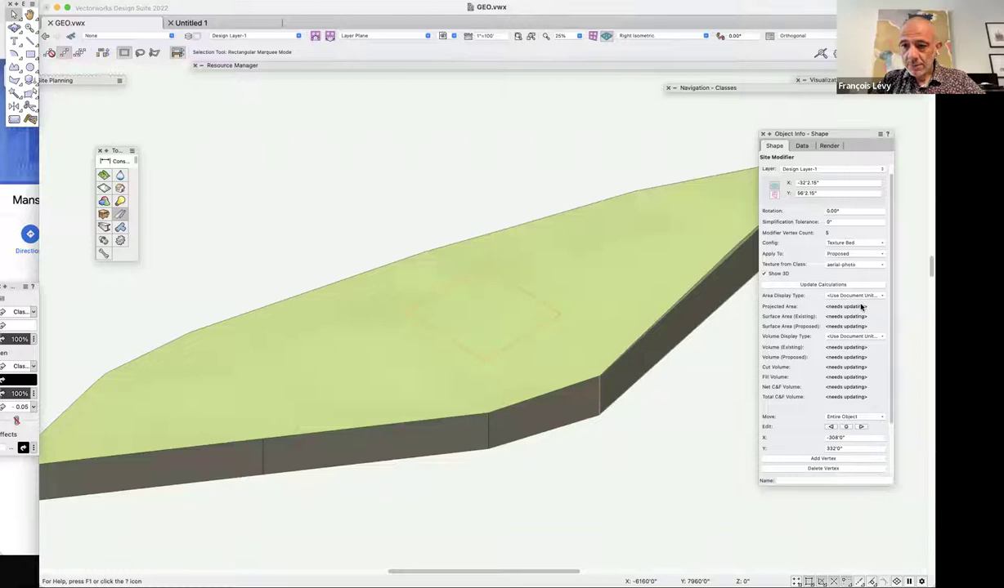
{"action": "left_click", "coordinate": [855, 258]}
{"action": "left_click", "coordinate": [850, 250]}
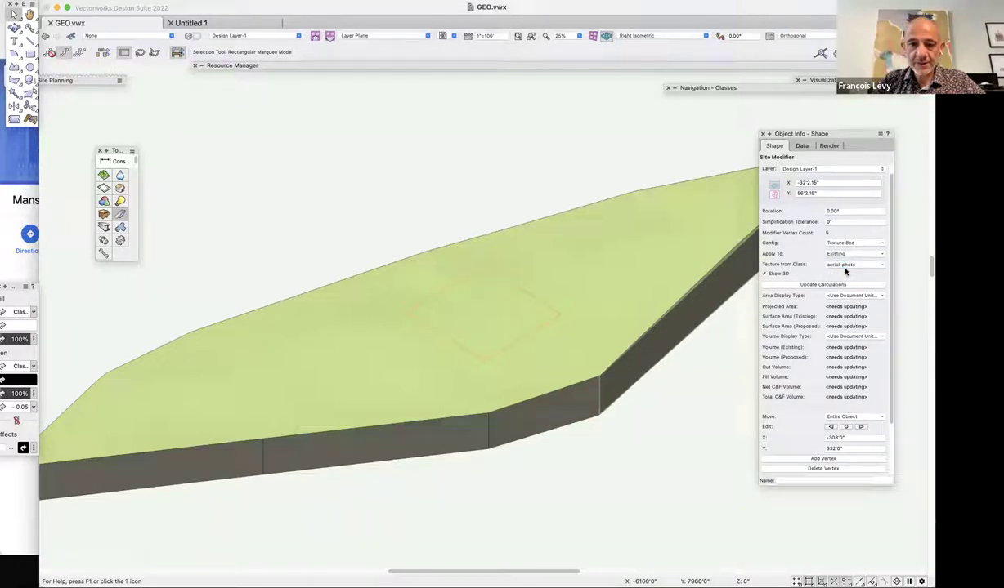
{"action": "left_click", "coordinate": [647, 221]}
{"action": "left_click", "coordinate": [823, 254]}
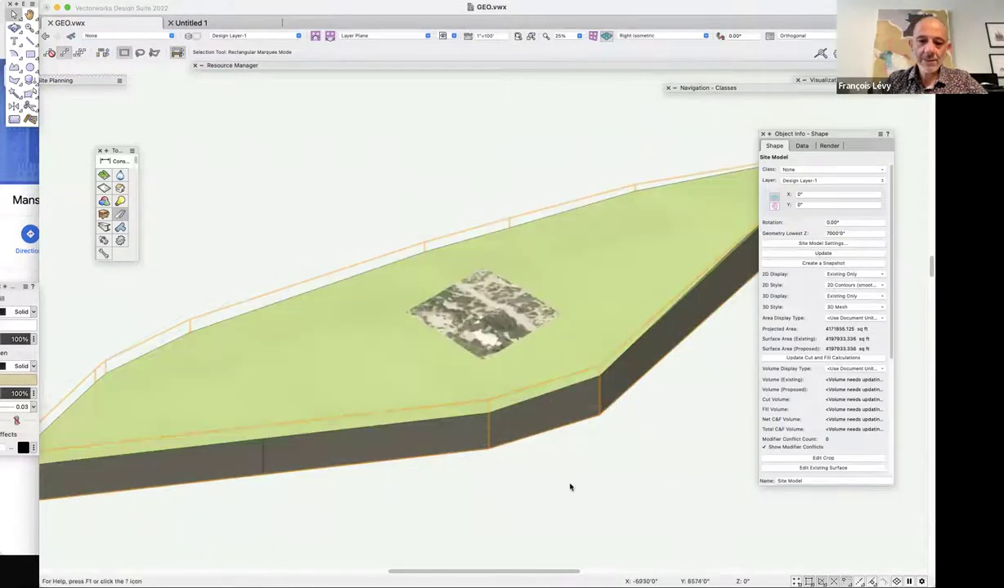
Check the site in Top view, then return to Right Isometric with the tip disabled.
{"action": "double_click", "coordinate": [389, 271]}
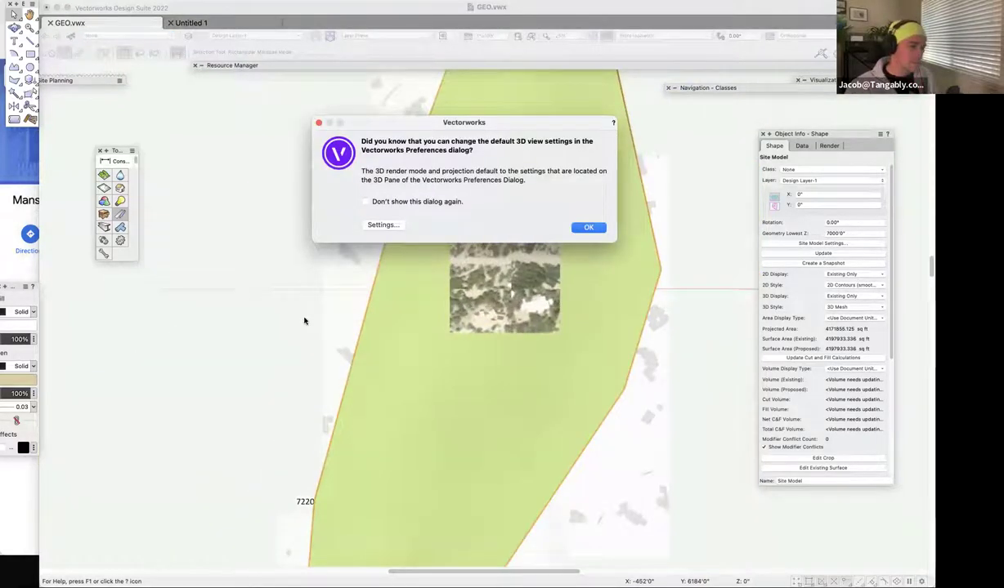
{"action": "left_click", "coordinate": [587, 227]}
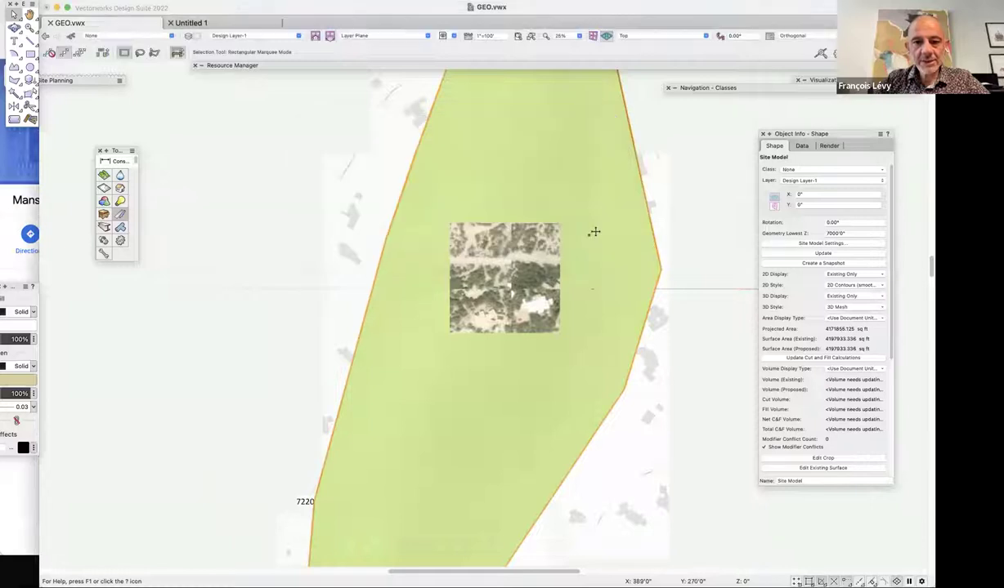
{"action": "key", "text": "super+alt+equal"}
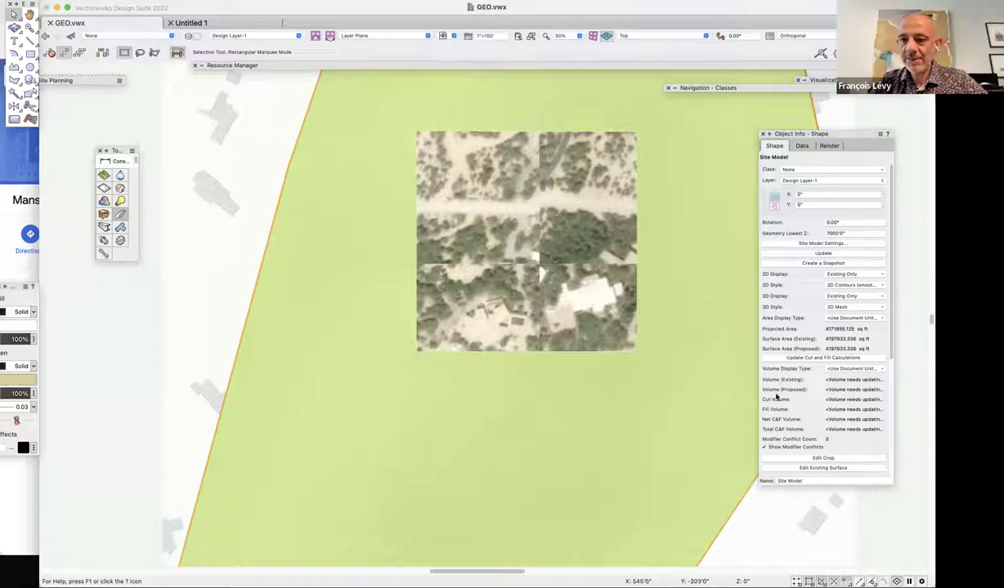
{"action": "left_click", "coordinate": [829, 146]}
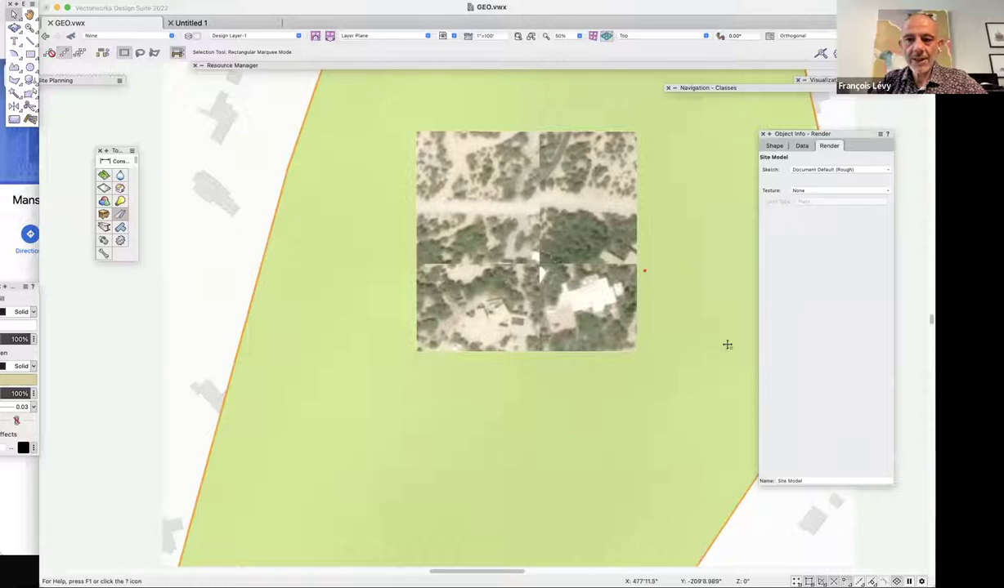
{"action": "left_click", "coordinate": [104, 112]}
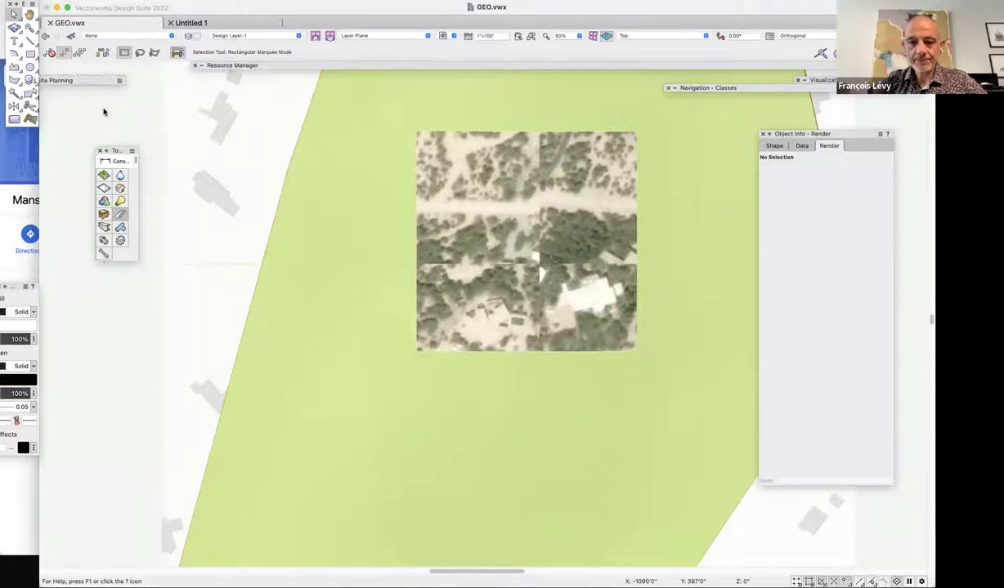
{"action": "key", "text": "super+3"}
{"action": "left_click", "coordinate": [365, 201]}
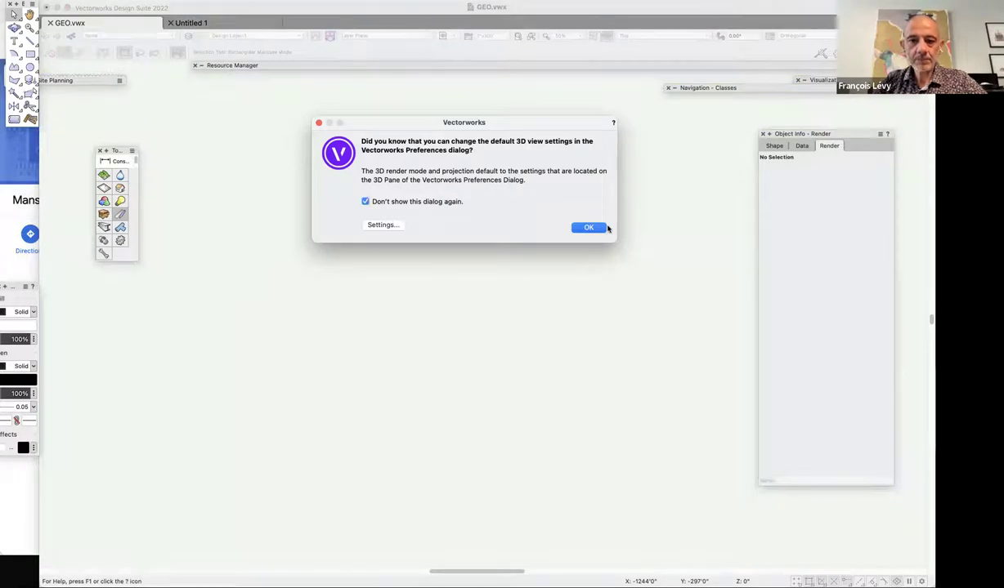
{"action": "left_click", "coordinate": [588, 228]}
Update the site model so the pad drops the image, then switch to Top/Plan.
{"action": "left_click", "coordinate": [532, 204]}
{"action": "left_click", "coordinate": [520, 179]}
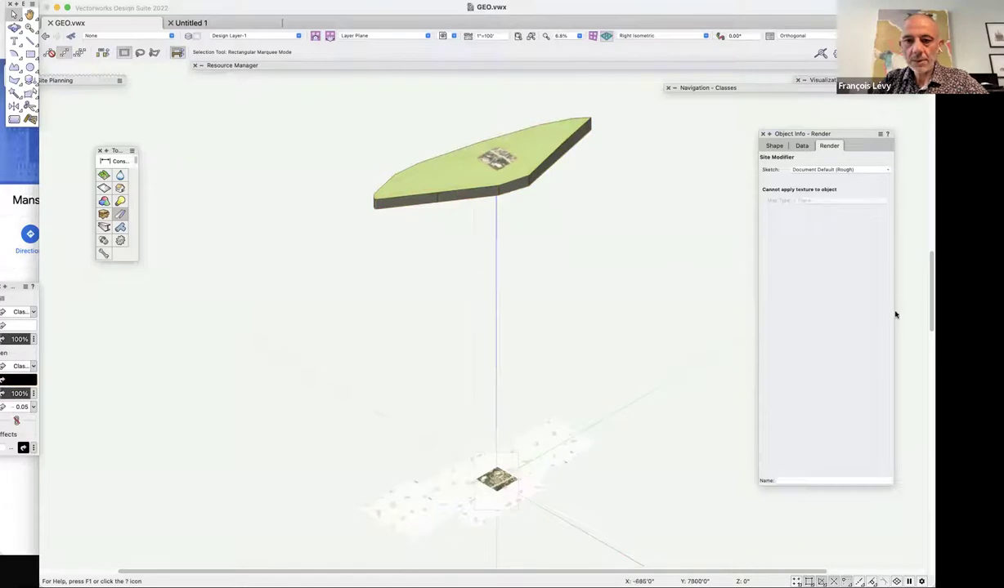
{"action": "left_click", "coordinate": [773, 145]}
{"action": "key", "text": "Escape"}
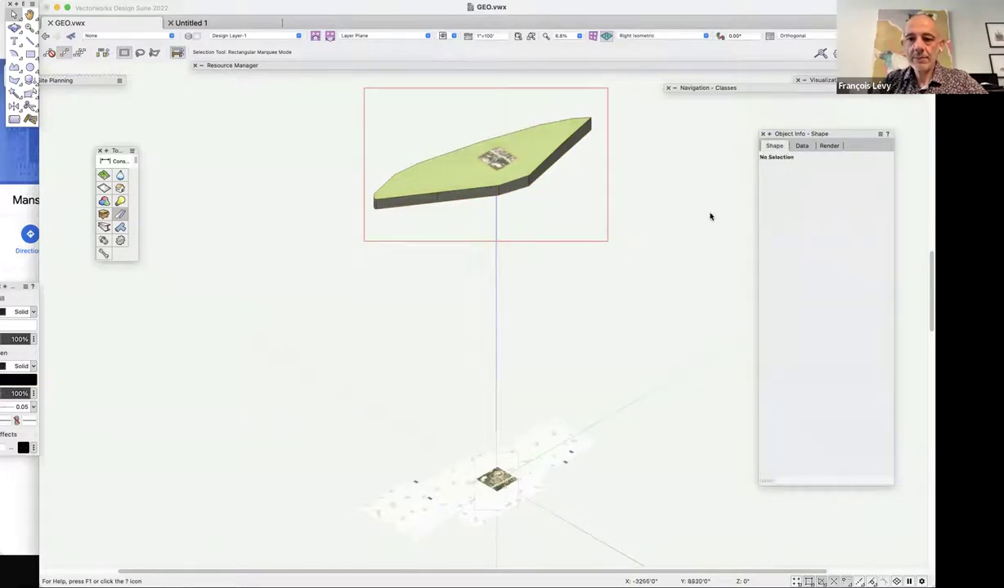
{"action": "left_click", "coordinate": [569, 159]}
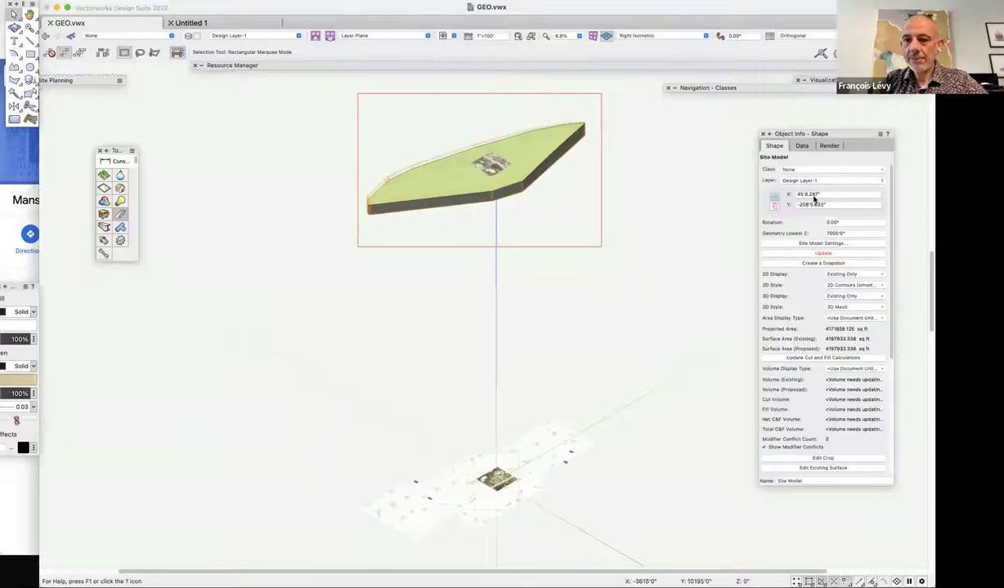
{"action": "left_click", "coordinate": [817, 255]}
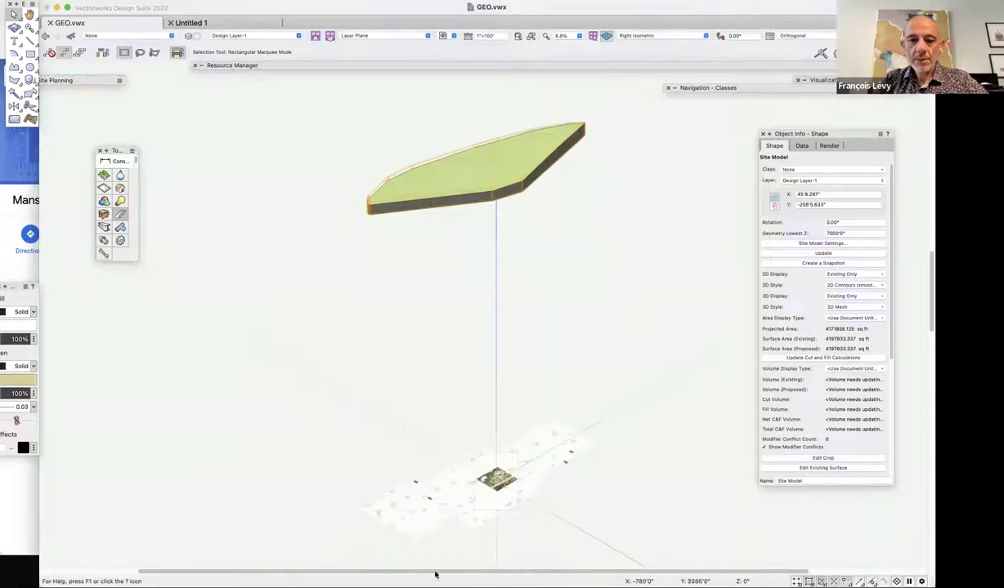
{"action": "key", "text": "super+5"}
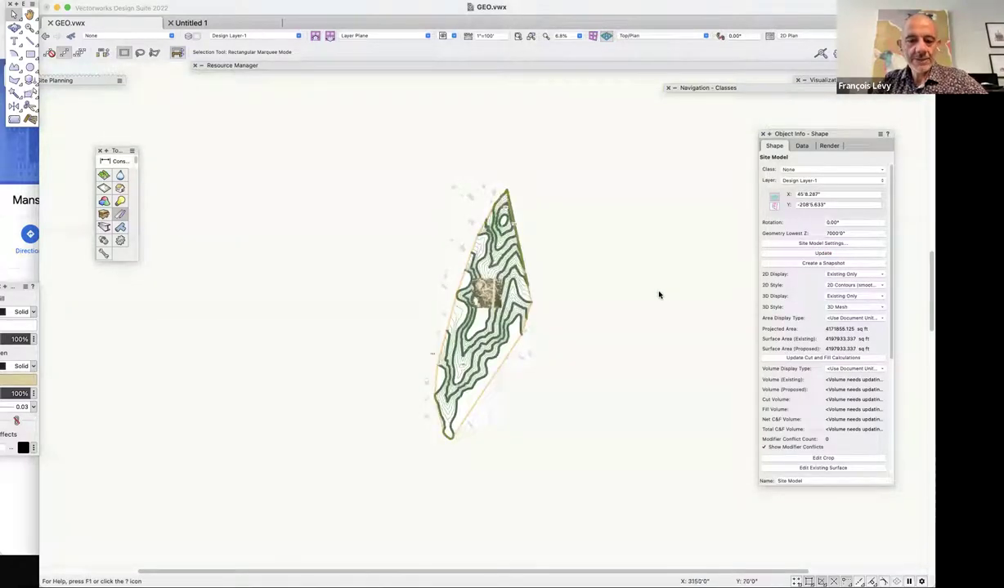
Zoom in on the aerial image and draw a square covering it.
{"action": "key", "text": "c"}
{"action": "left_click_drag", "start_coordinate": [481, 255], "coordinate": [539, 334]}
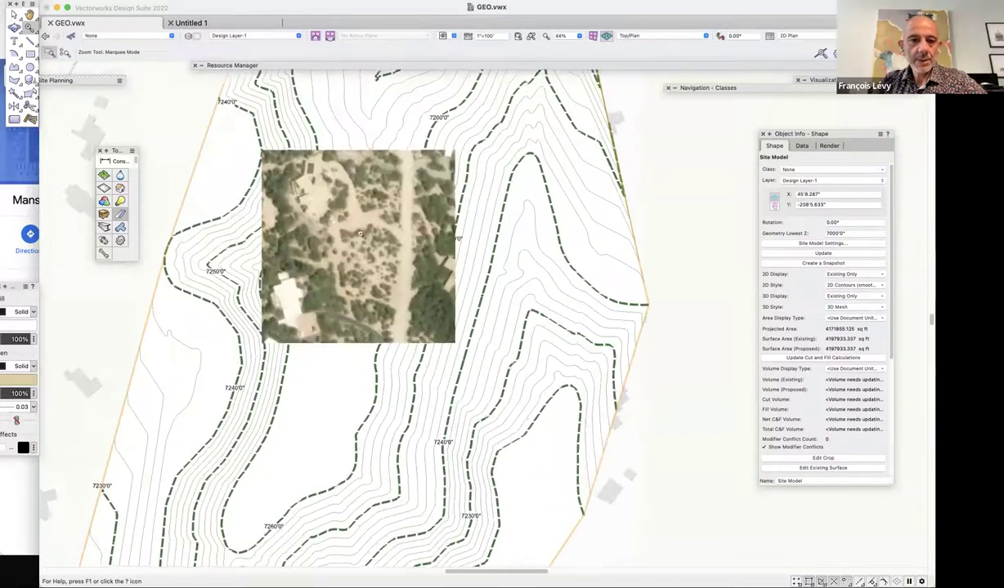
{"action": "left_click", "coordinate": [29, 55]}
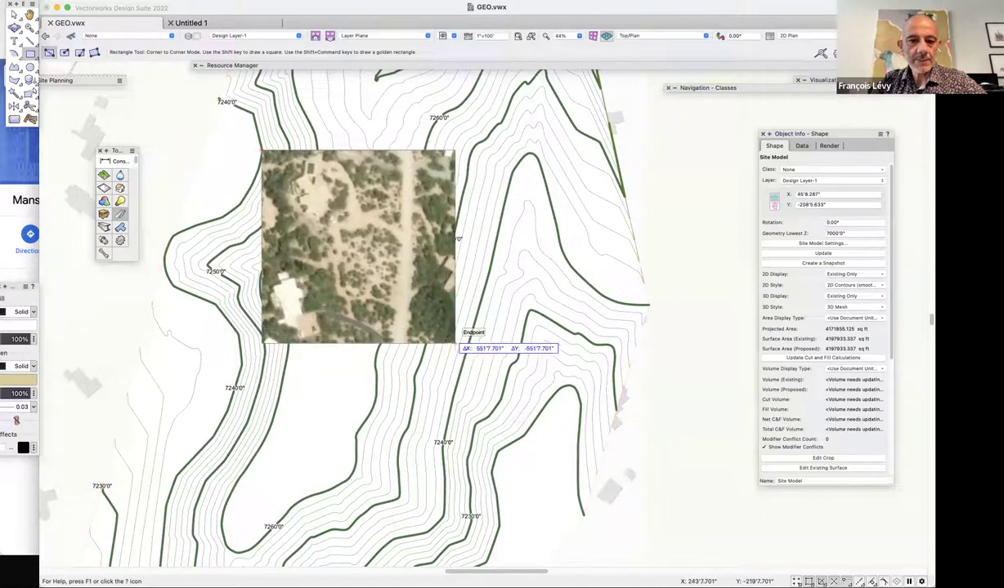
{"action": "left_click", "coordinate": [455, 344]}
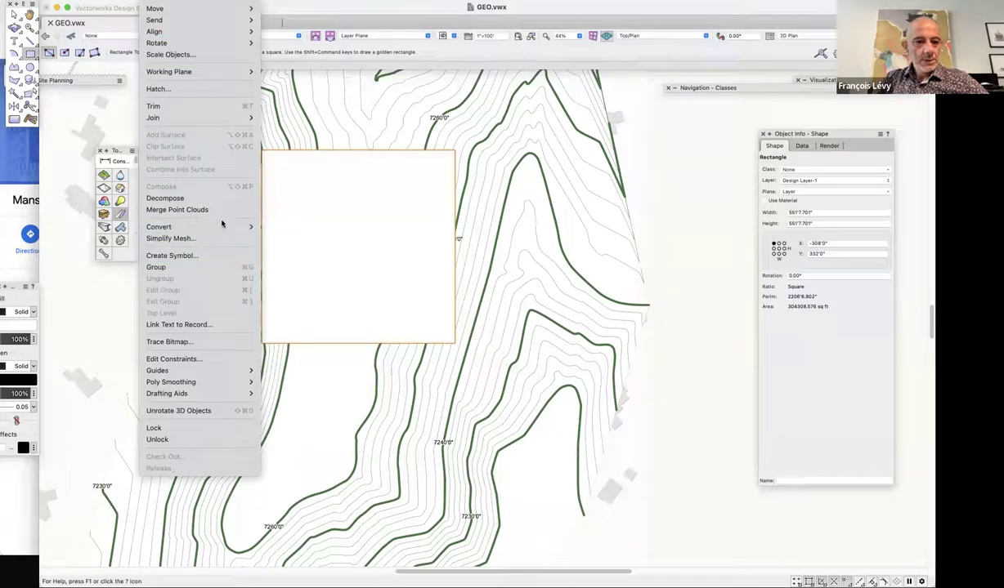
Convert the square to a 3D polygon, send it to the site model surface, and view it in Right Isometric.
{"action": "mouse_move", "coordinate": [214, 227]}
{"action": "left_click", "coordinate": [376, 330]}
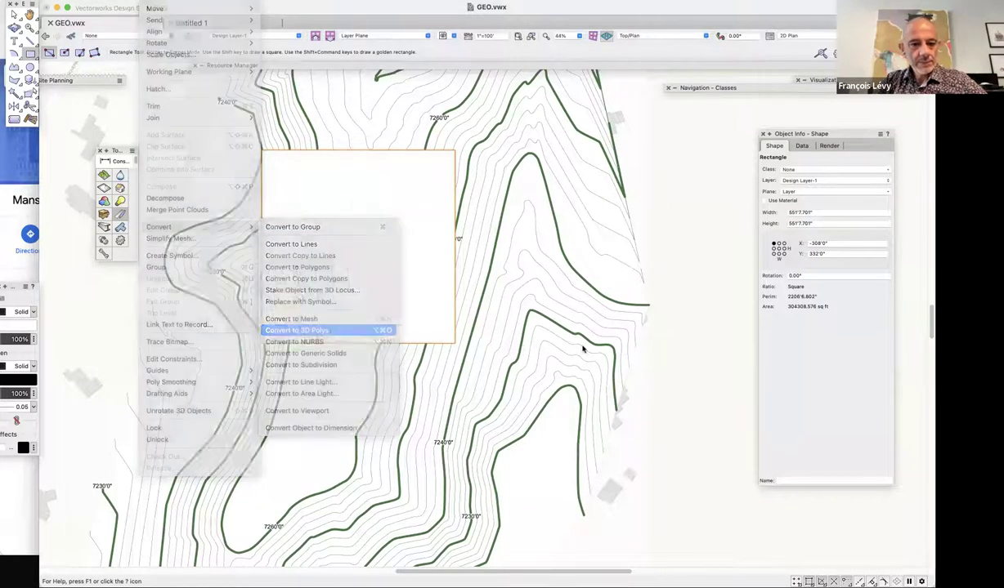
{"action": "left_click", "coordinate": [217, 0]}
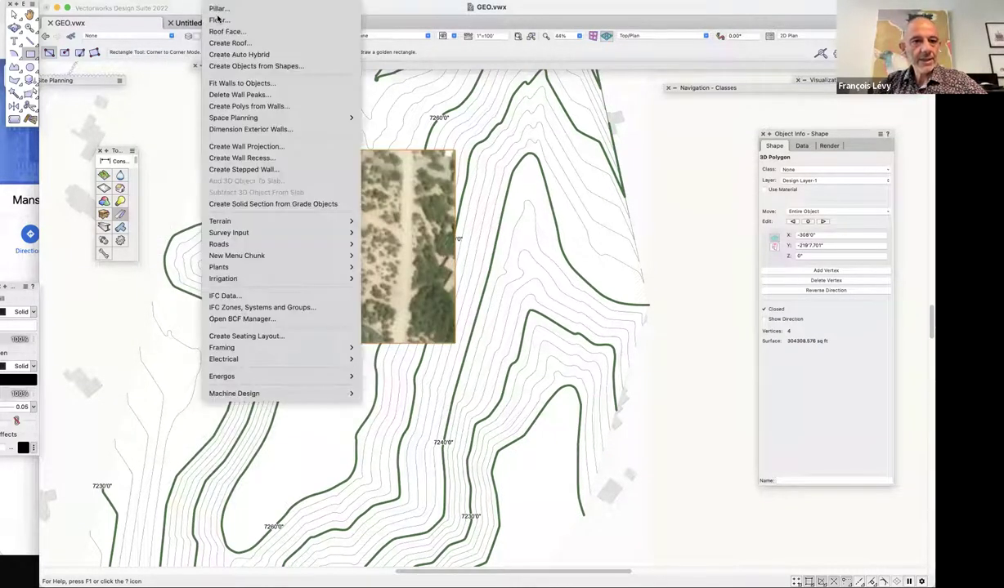
{"action": "mouse_move", "coordinate": [242, 224]}
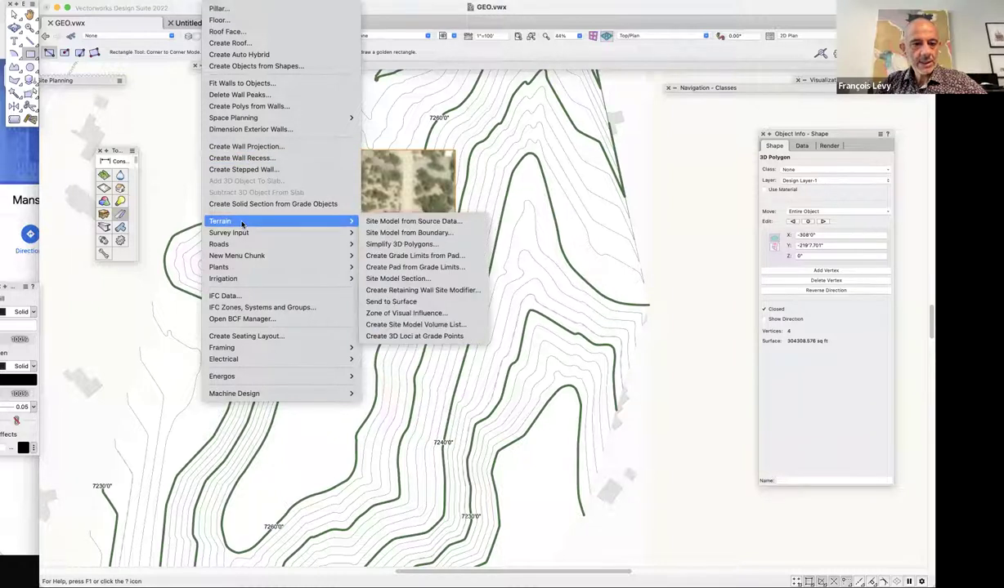
{"action": "left_click", "coordinate": [401, 302]}
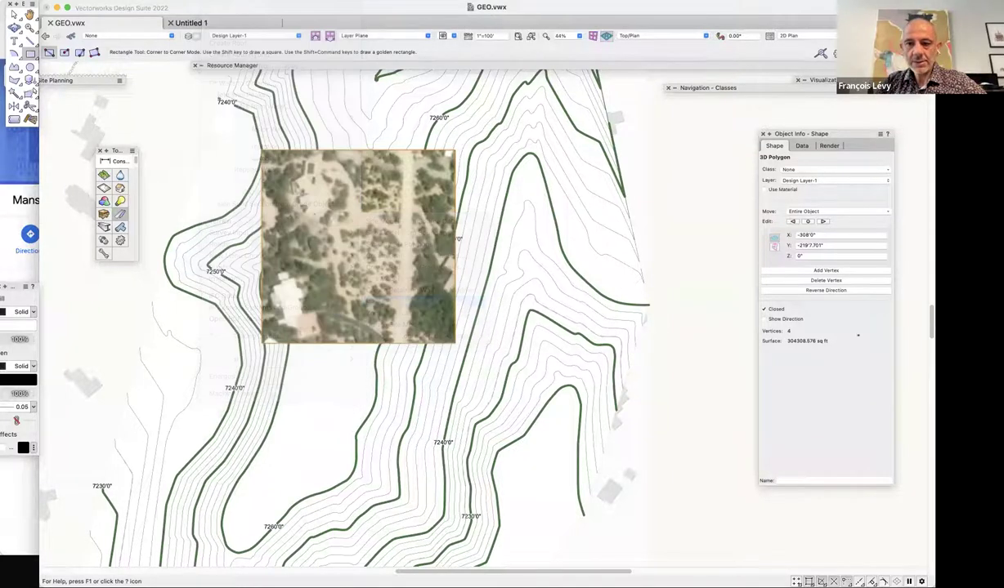
{"action": "key", "text": "KP_3"}
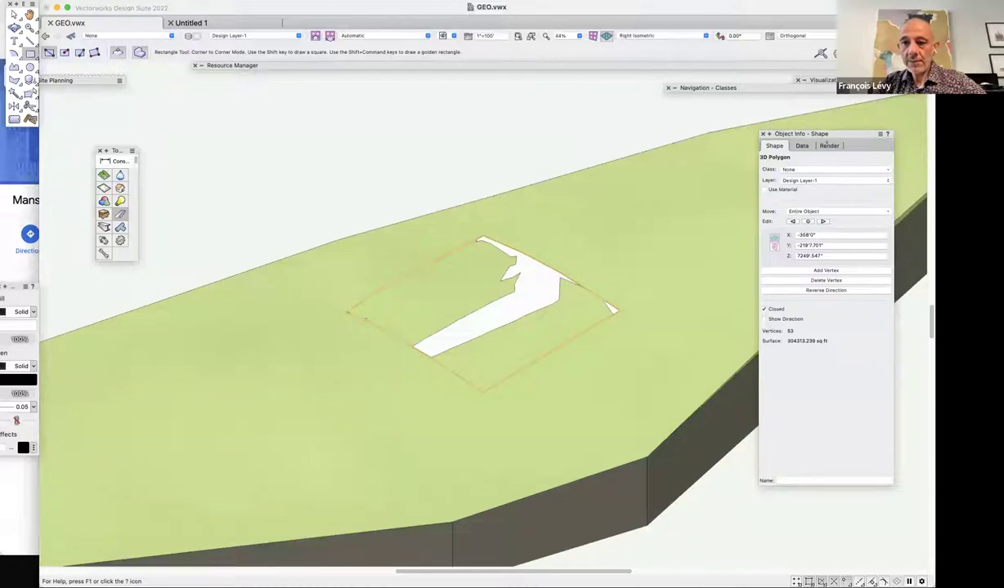
{"action": "left_click", "coordinate": [828, 145]}
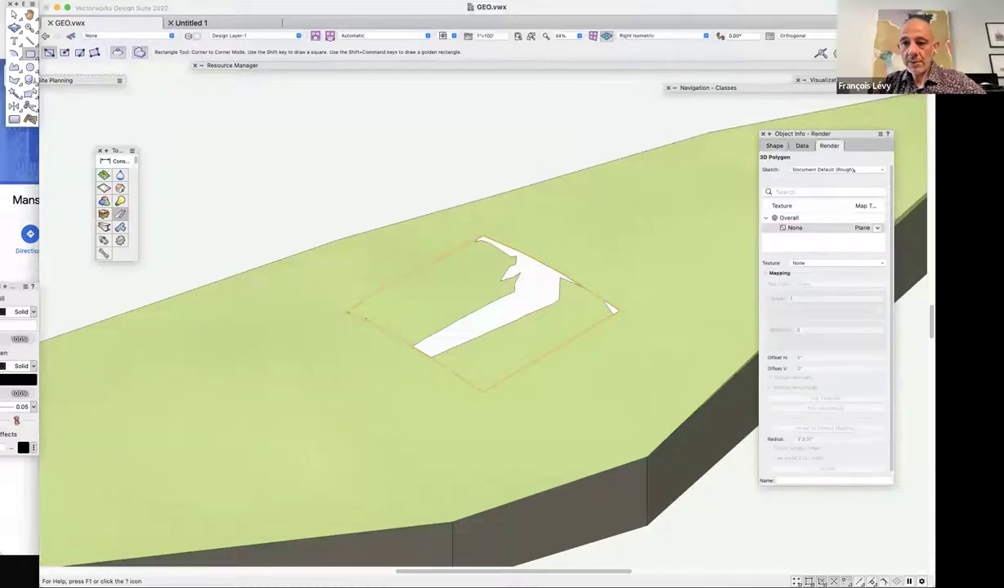
{"action": "left_click", "coordinate": [808, 264]}
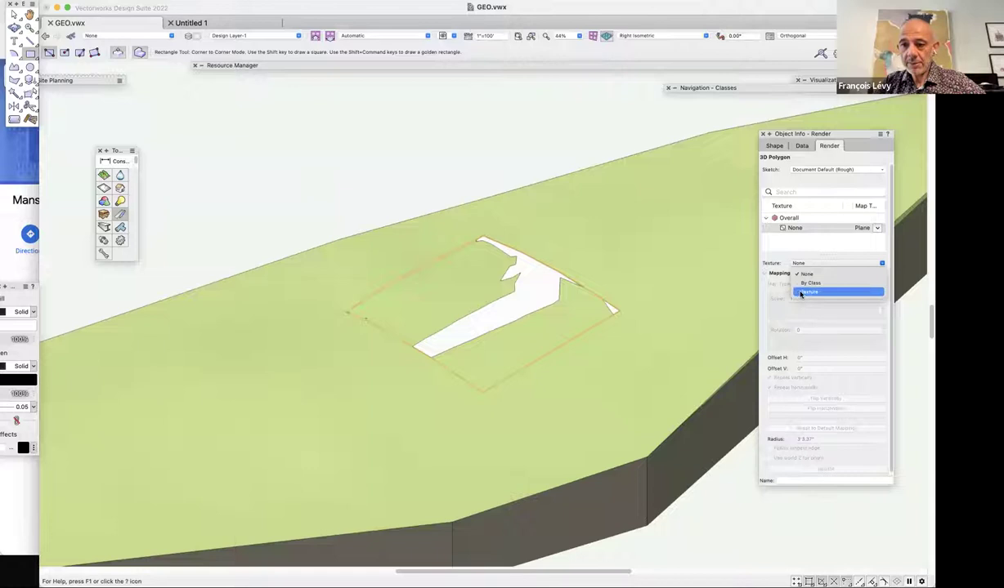
Give the draped polygon Texture-1 with Plane mapping.
{"action": "left_click", "coordinate": [802, 292]}
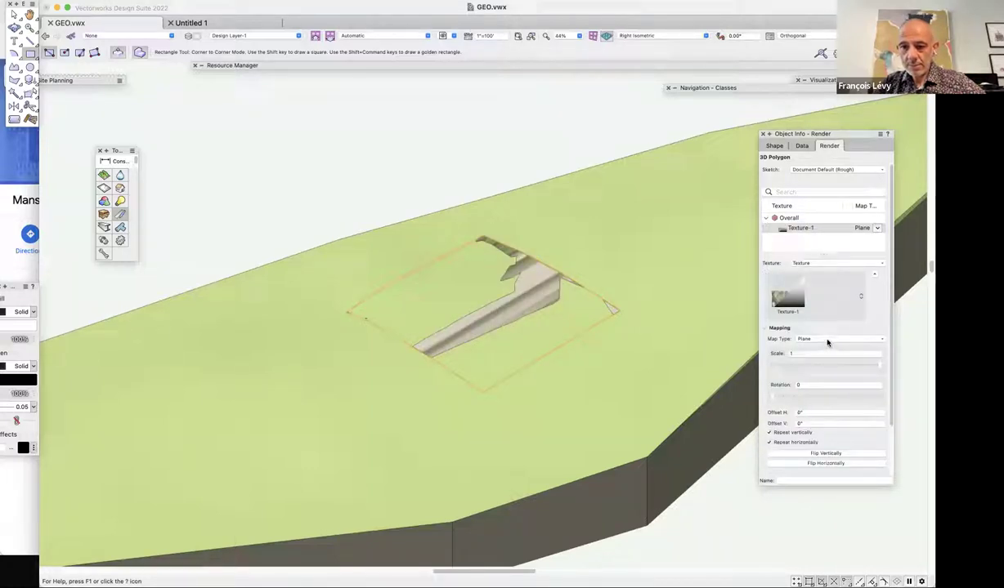
{"action": "left_click", "coordinate": [828, 339]}
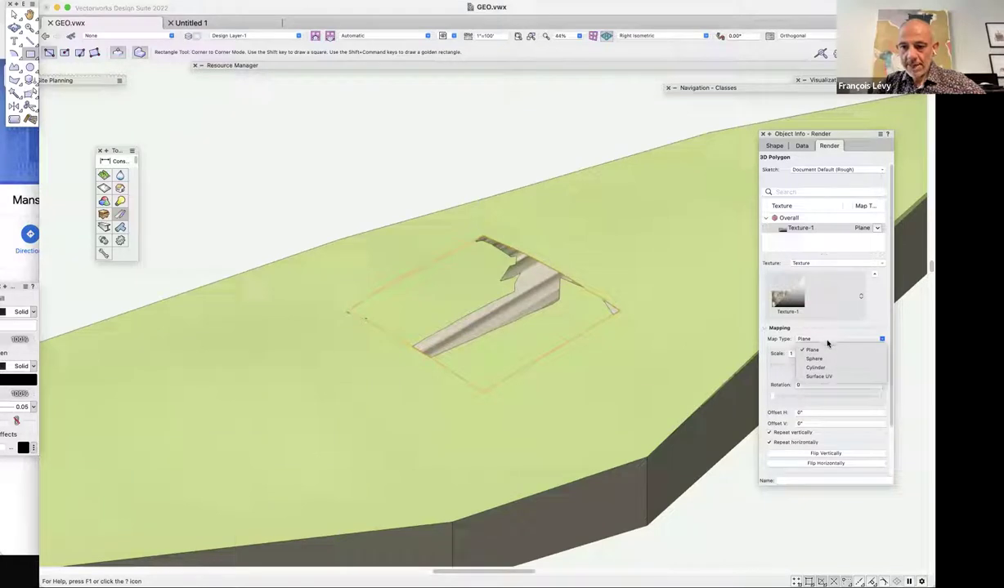
{"action": "left_click", "coordinate": [822, 314]}
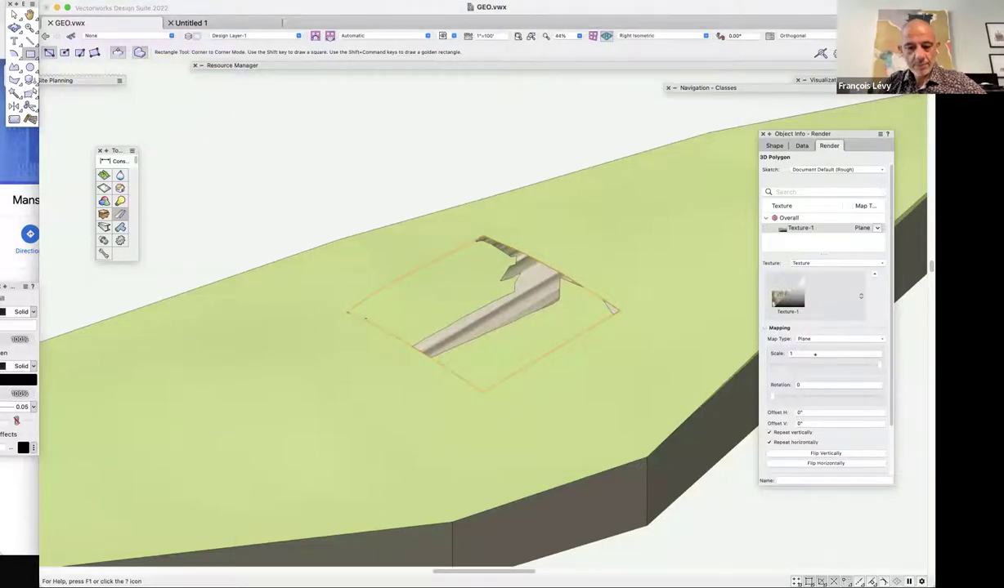
Move the polygon -1 in Z, then undo the trial texture and move.
{"action": "key", "text": "super+alt+shift+m"}
{"action": "type", "text": "-1"}
{"action": "key", "text": "Return"}
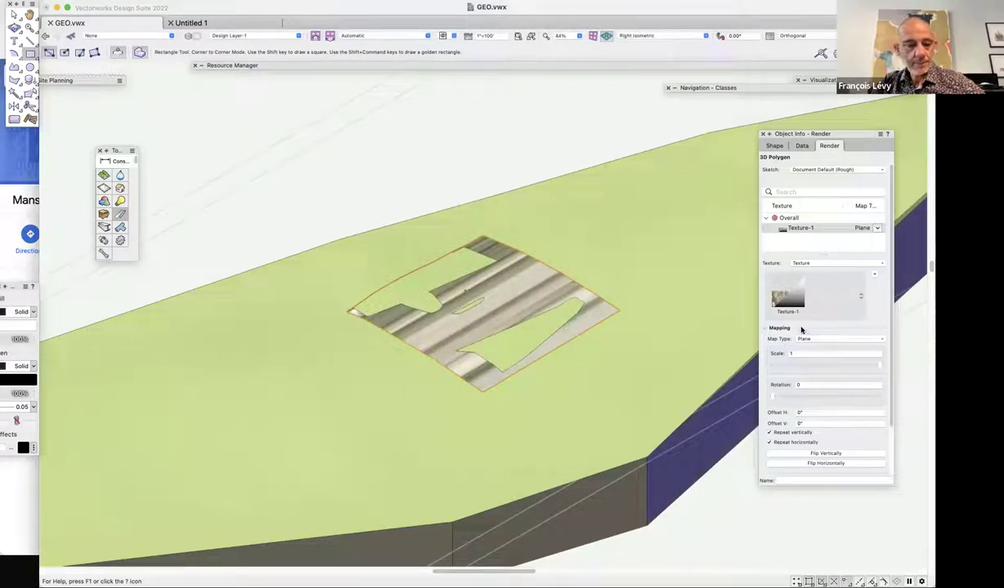
{"action": "key", "text": "super+z"}
{"action": "key", "text": "super+z"}
{"action": "key", "text": "super+z"}
{"action": "key", "text": "super+z"}
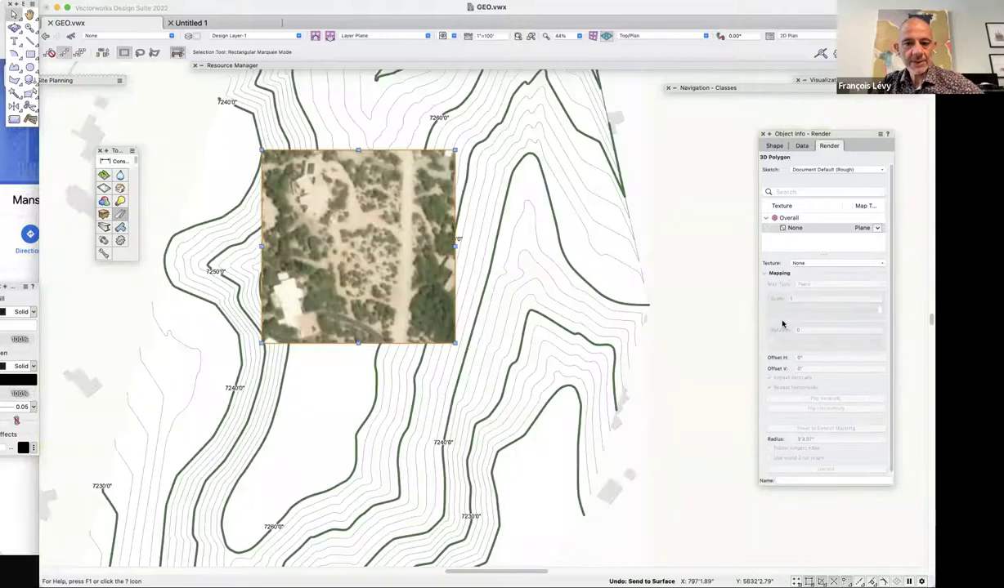
Undo the rectangle and the site model's last change and move.
{"action": "key", "text": "super+z"}
{"action": "key", "text": "super+z"}
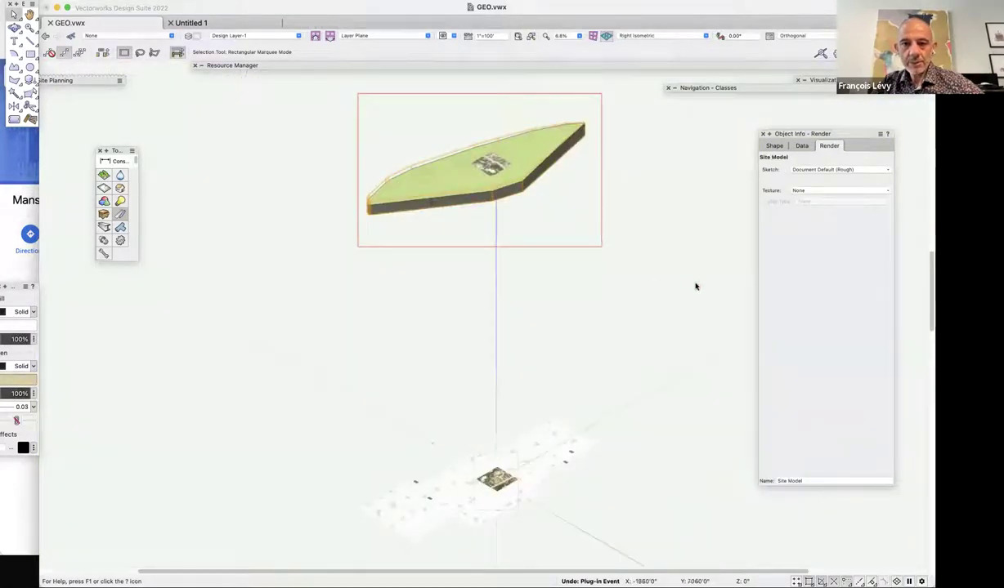
{"action": "key", "text": "super+z"}
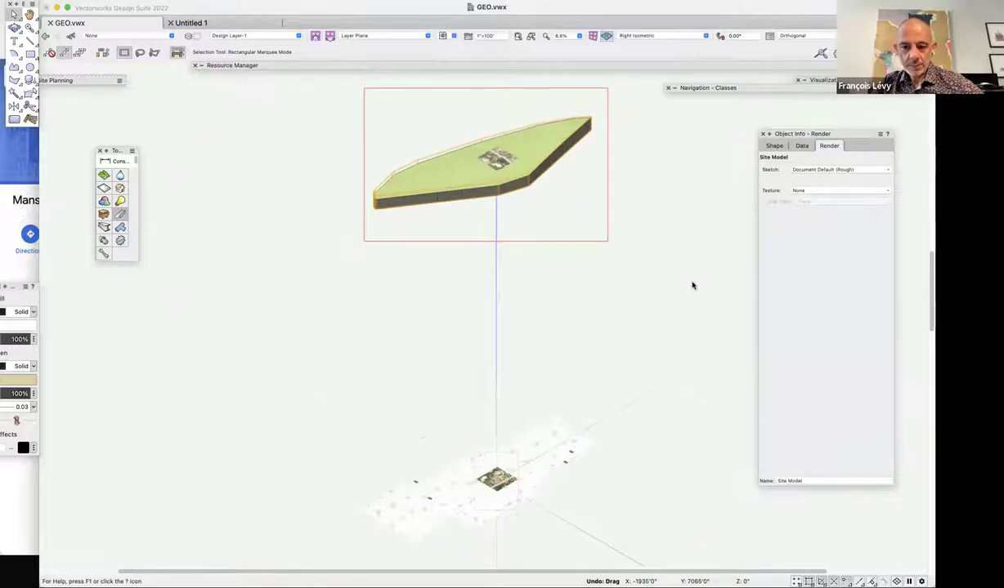
{"action": "key", "text": "super+z"}
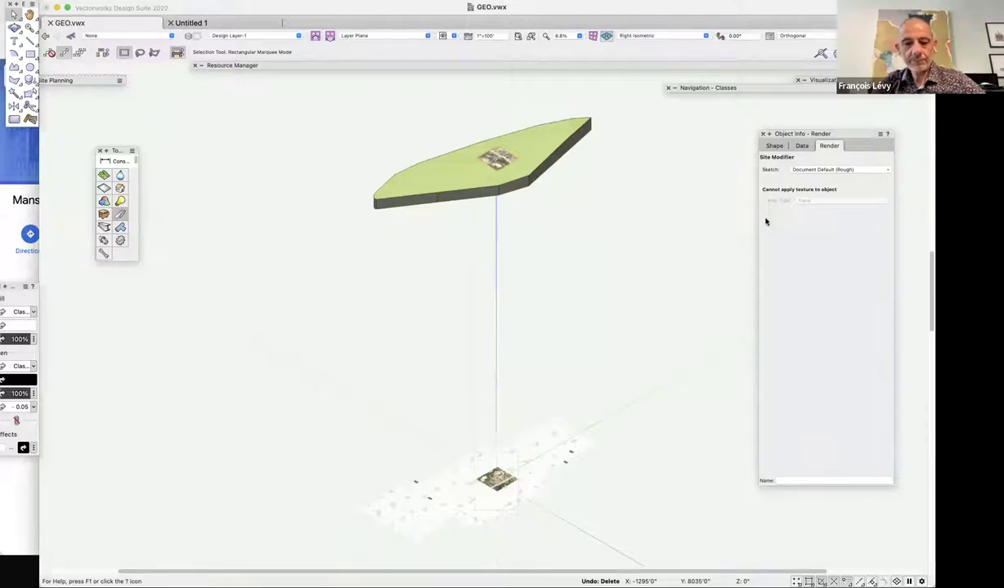
Switch to Top view and zoom in on the site pad with the aerial image.
{"action": "key", "text": "5"}
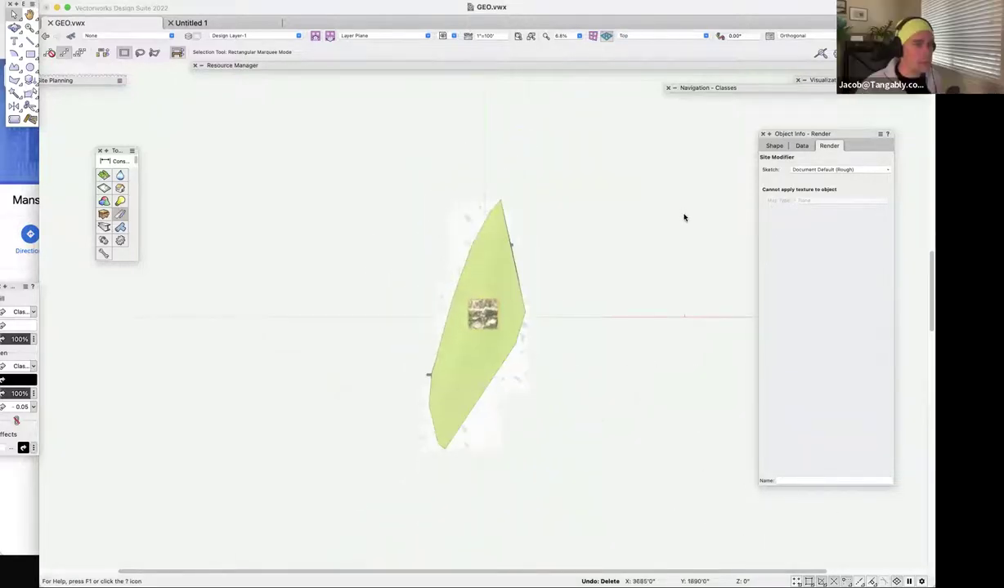
{"action": "key", "text": "super+equal"}
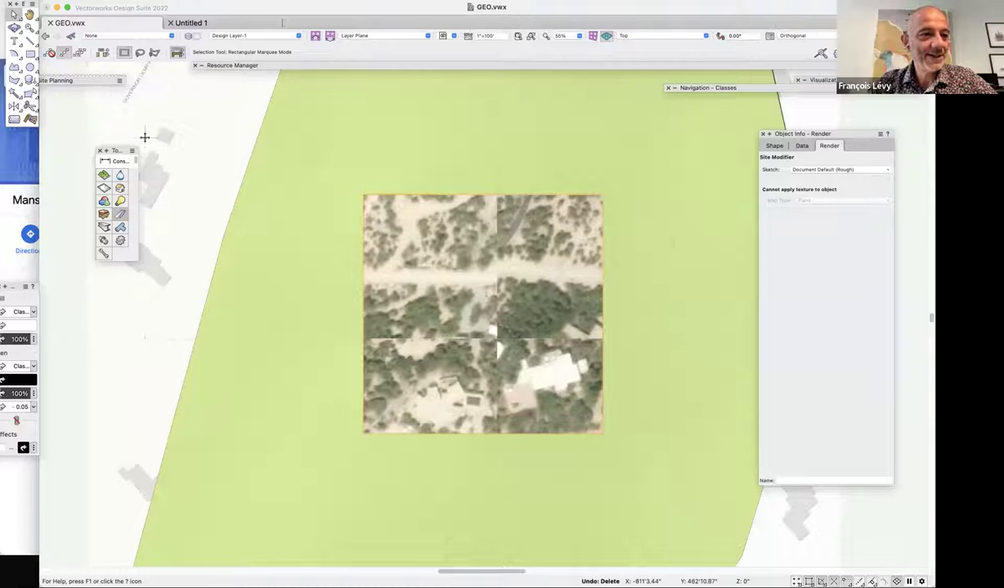
{"action": "key", "text": "shift+a"}
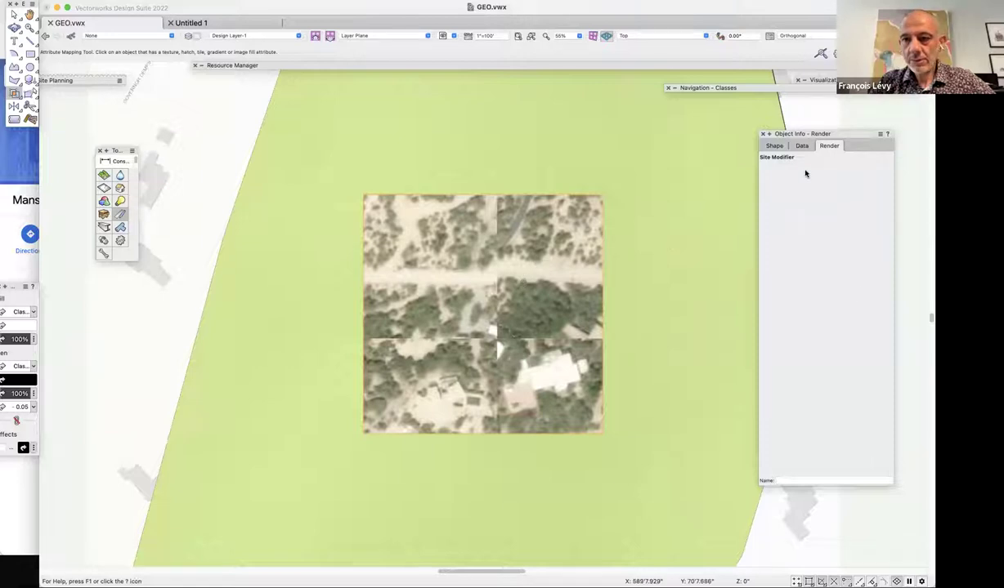
{"action": "key", "text": "x"}
{"action": "left_click", "coordinate": [565, 265]}
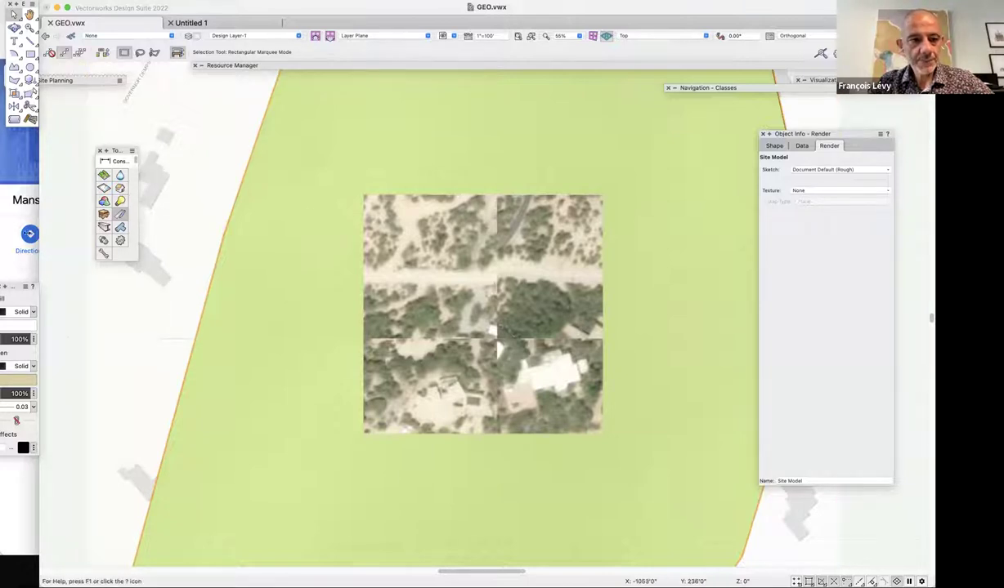
{"action": "left_click_drag", "start_coordinate": [73, 166], "coordinate": [669, 490]}
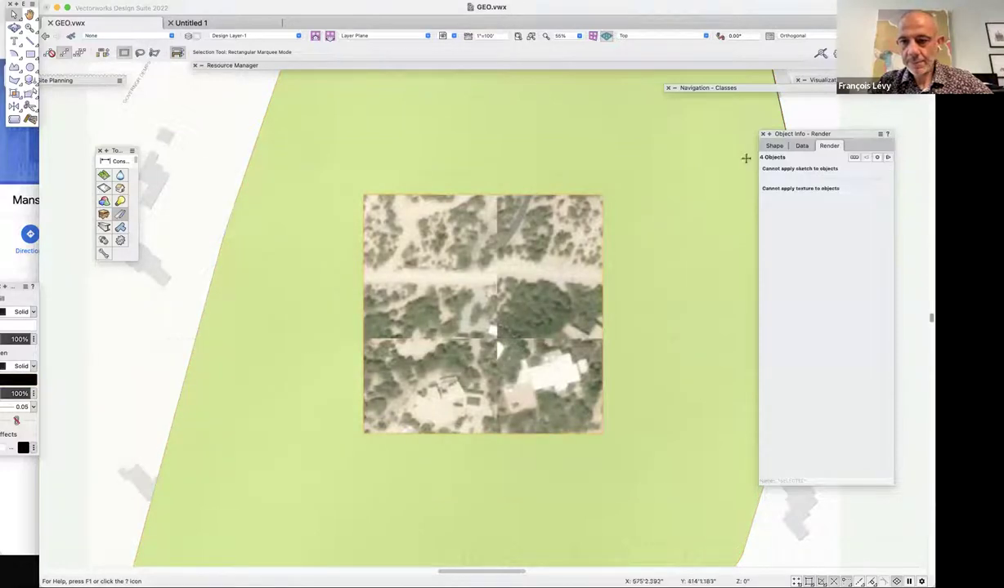
{"action": "left_click", "coordinate": [365, 196]}
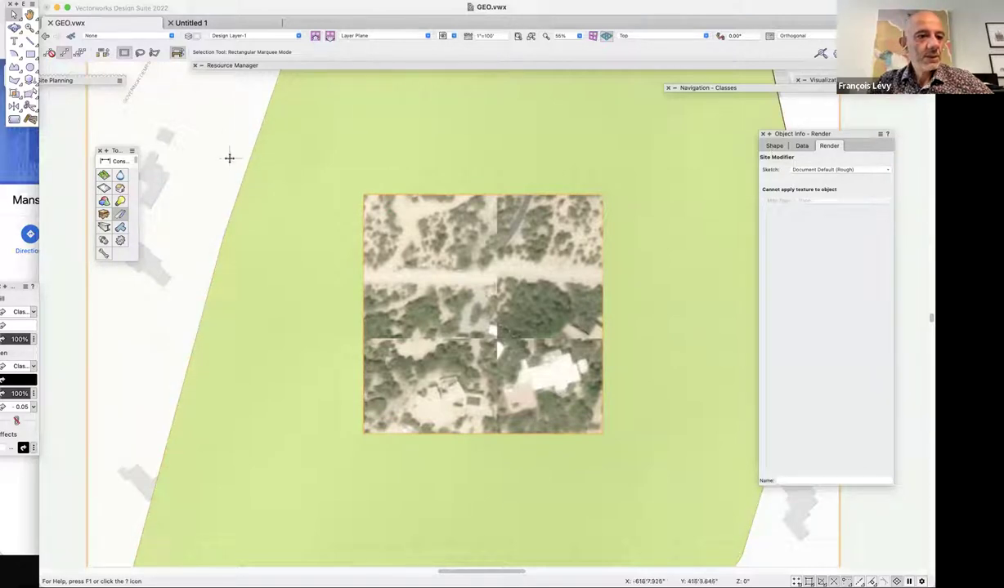
{"action": "left_click", "coordinate": [15, 92]}
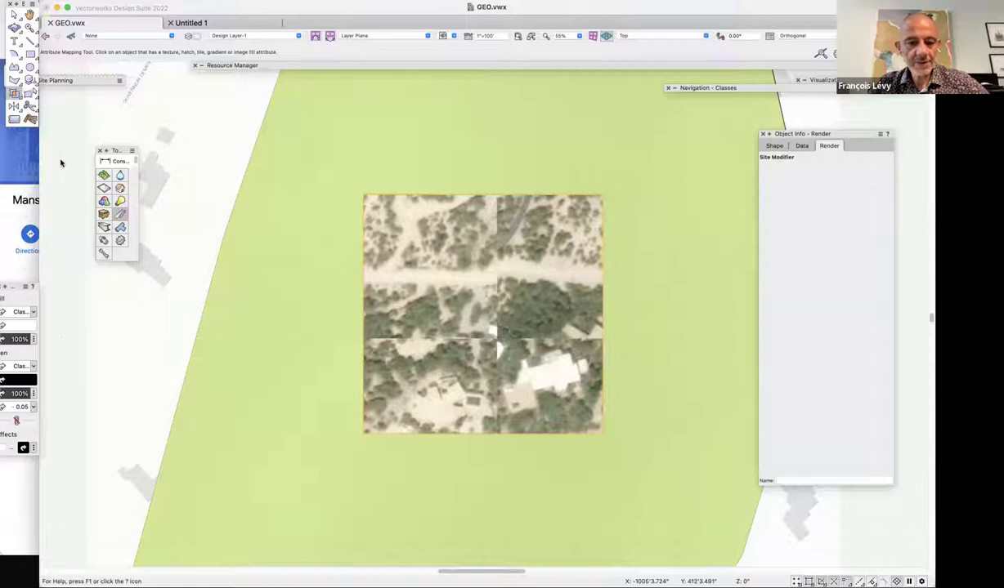
{"action": "key", "text": "super+minus"}
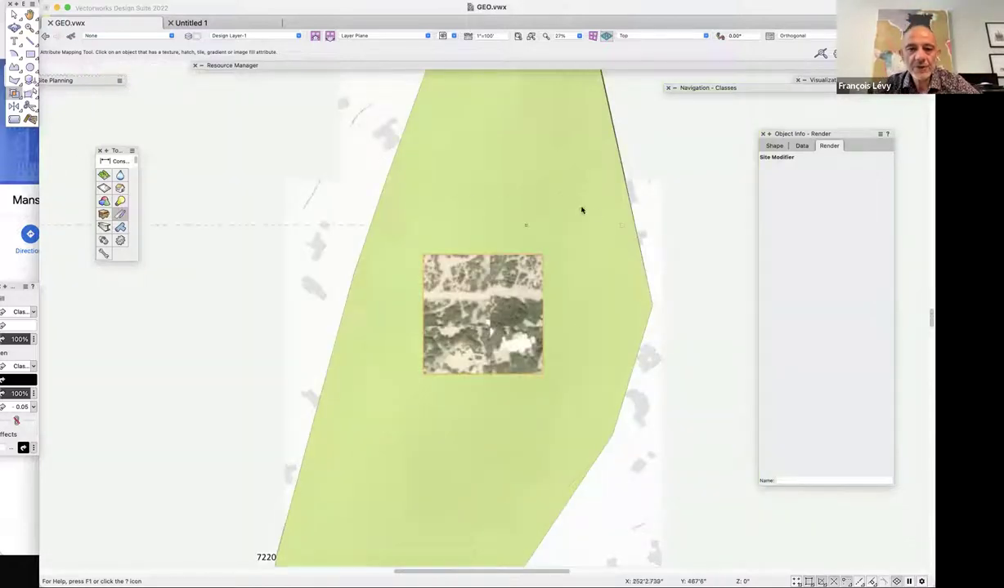
{"action": "key", "text": "x"}
{"action": "left_click", "coordinate": [572, 184]}
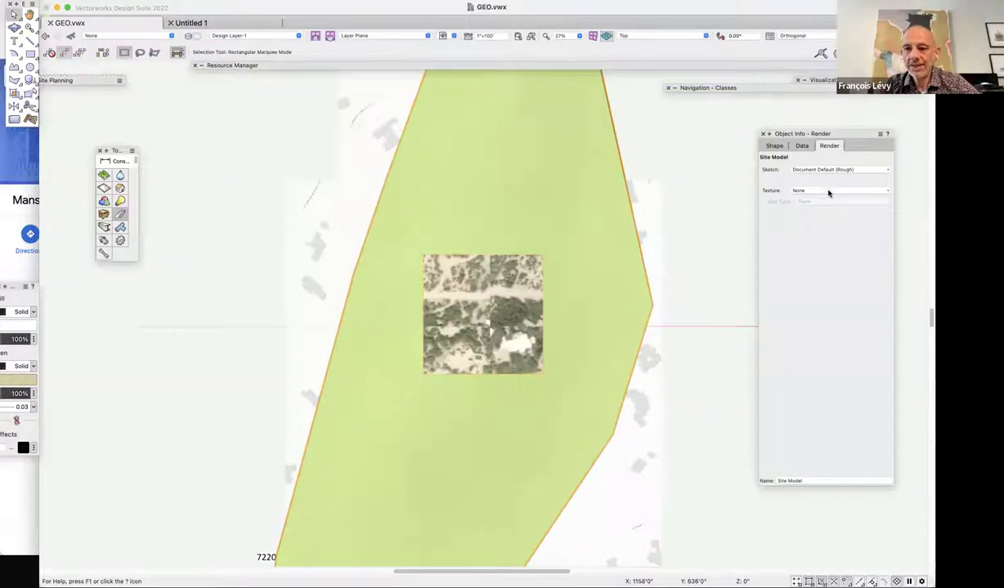
Apply Texture-1 to the site model, then inspect Texture-1's edit settings in the Resource Manager and cancel.
{"action": "left_click", "coordinate": [828, 190]}
{"action": "left_click", "coordinate": [834, 219]}
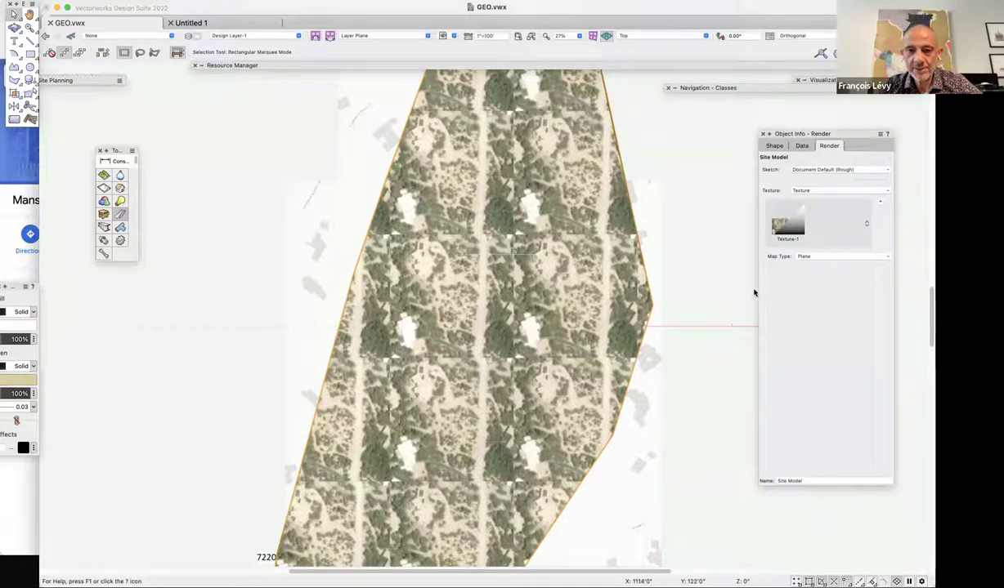
{"action": "left_click", "coordinate": [457, 64]}
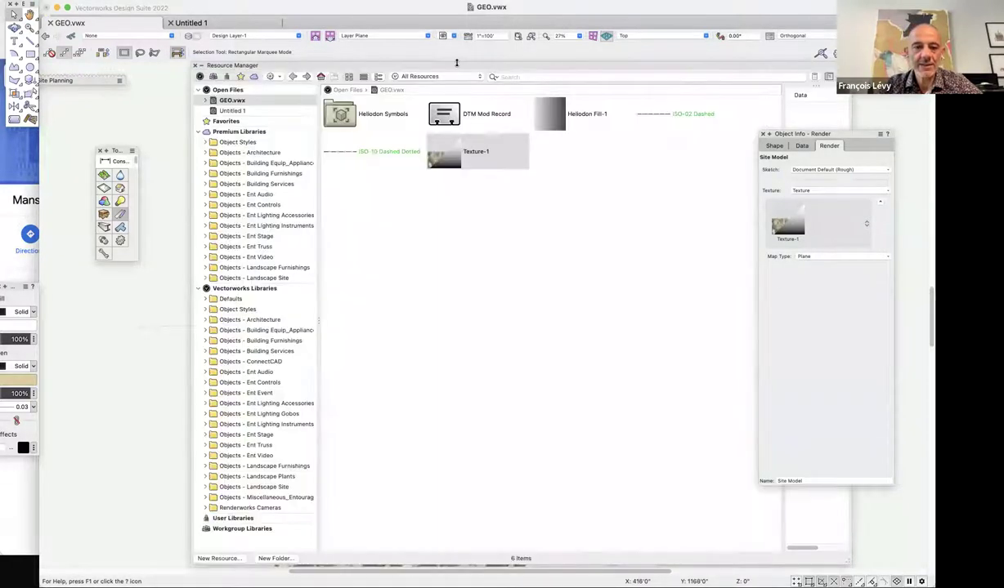
{"action": "right_click", "coordinate": [462, 165]}
{"action": "left_click", "coordinate": [494, 232]}
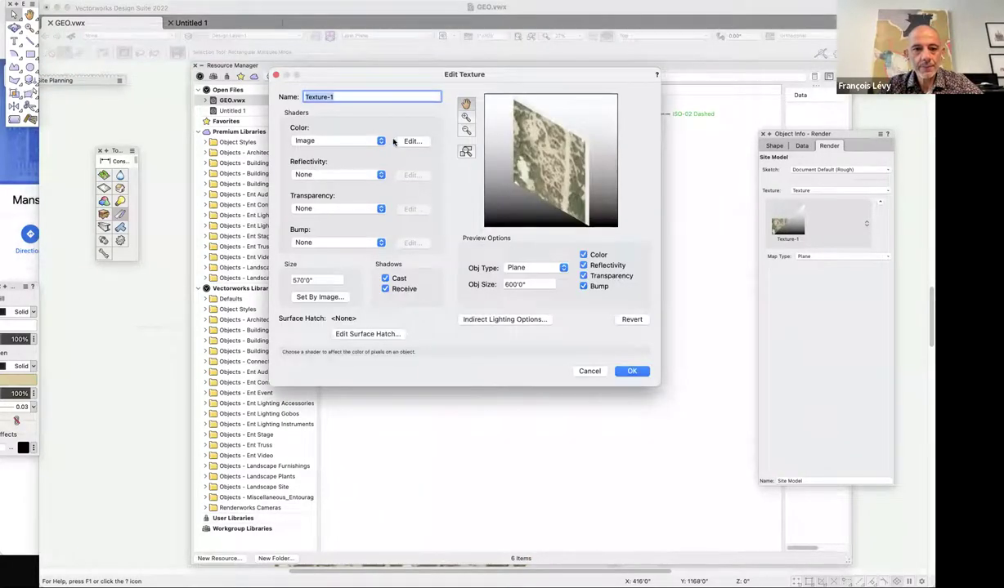
{"action": "left_click", "coordinate": [410, 141]}
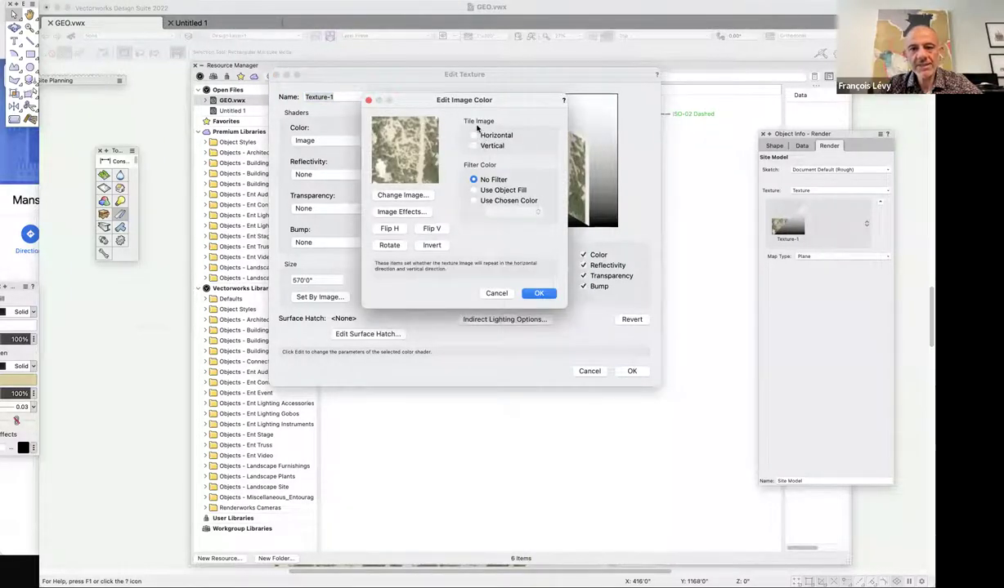
{"action": "left_click", "coordinate": [496, 293]}
{"action": "left_click", "coordinate": [587, 371]}
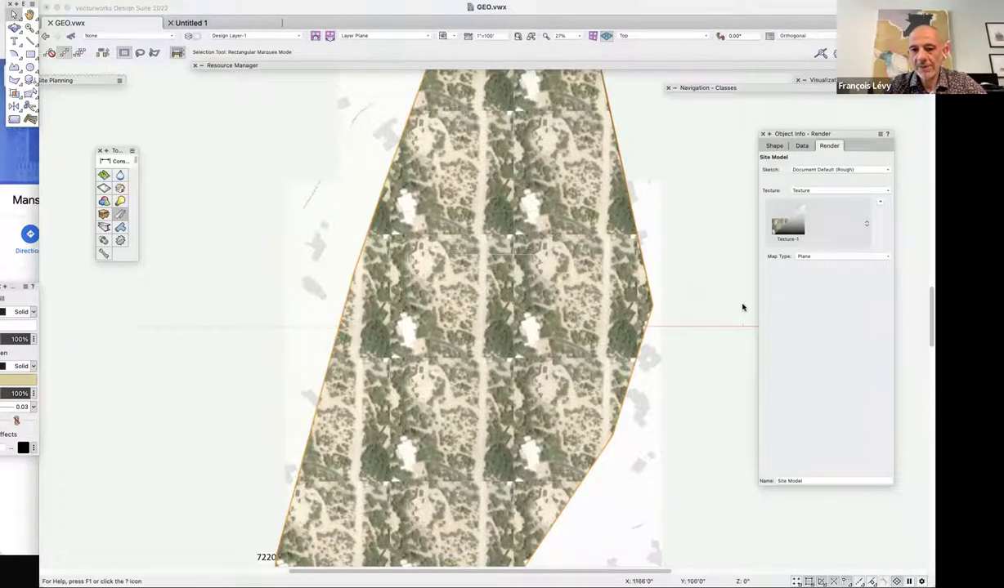
{"action": "left_click", "coordinate": [820, 256]}
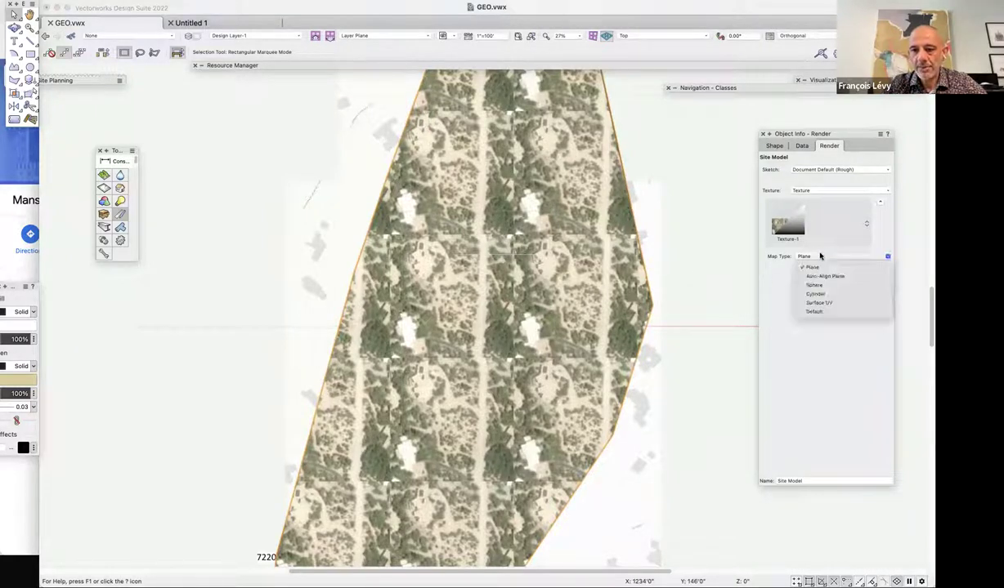
{"action": "left_click", "coordinate": [821, 311]}
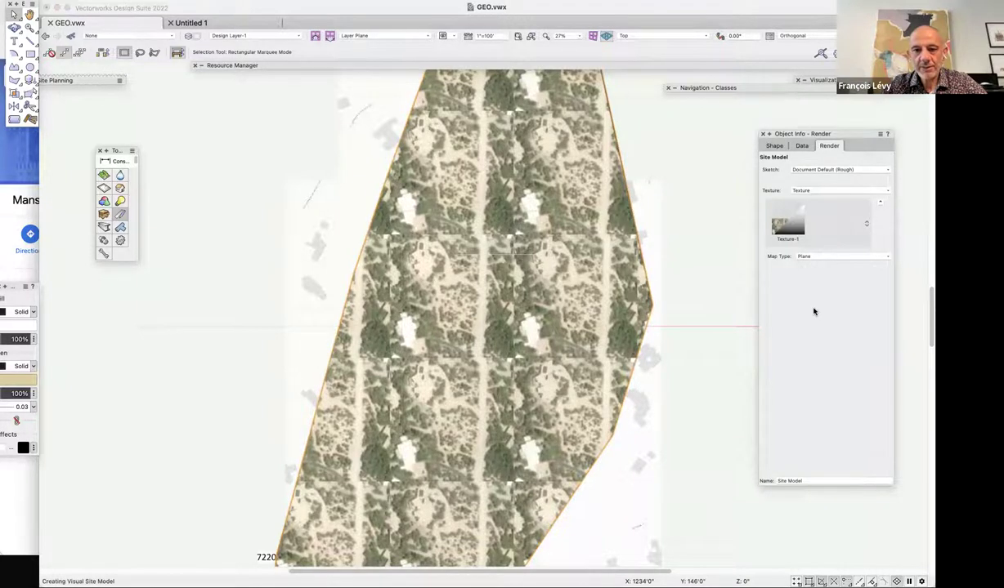
{"action": "left_click", "coordinate": [831, 258]}
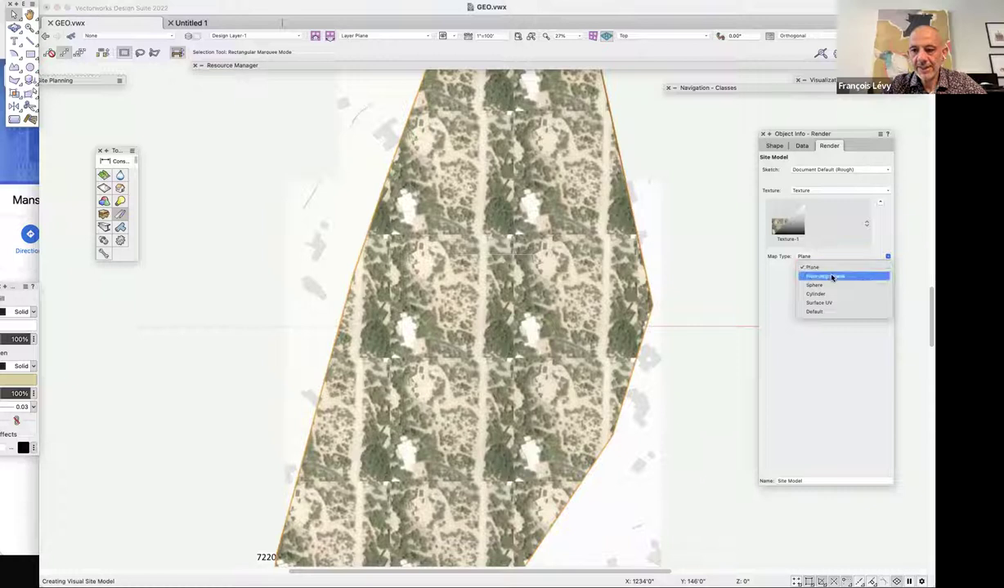
{"action": "left_click", "coordinate": [827, 269]}
{"action": "left_click", "coordinate": [827, 259]}
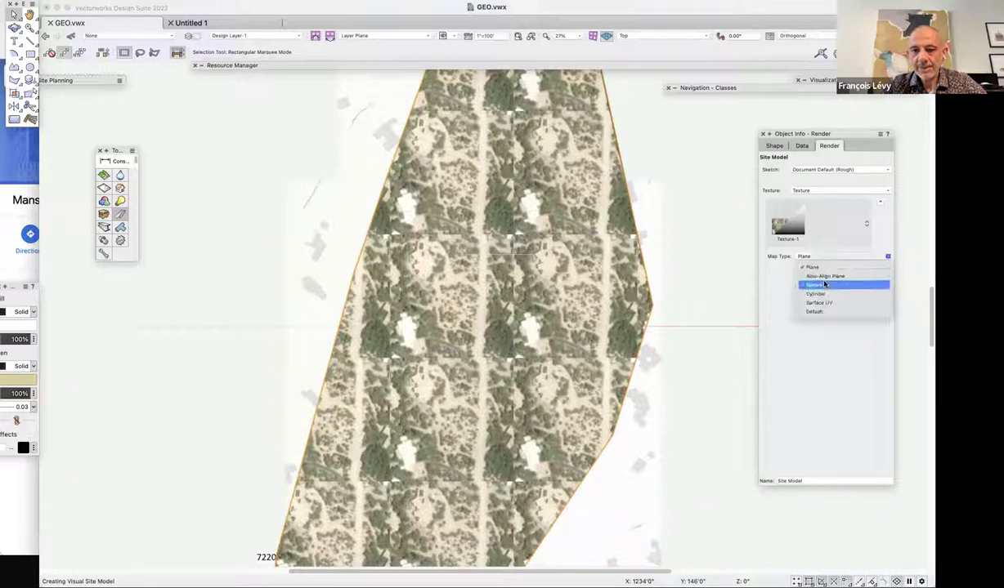
{"action": "left_click", "coordinate": [826, 283]}
{"action": "left_click", "coordinate": [827, 258]}
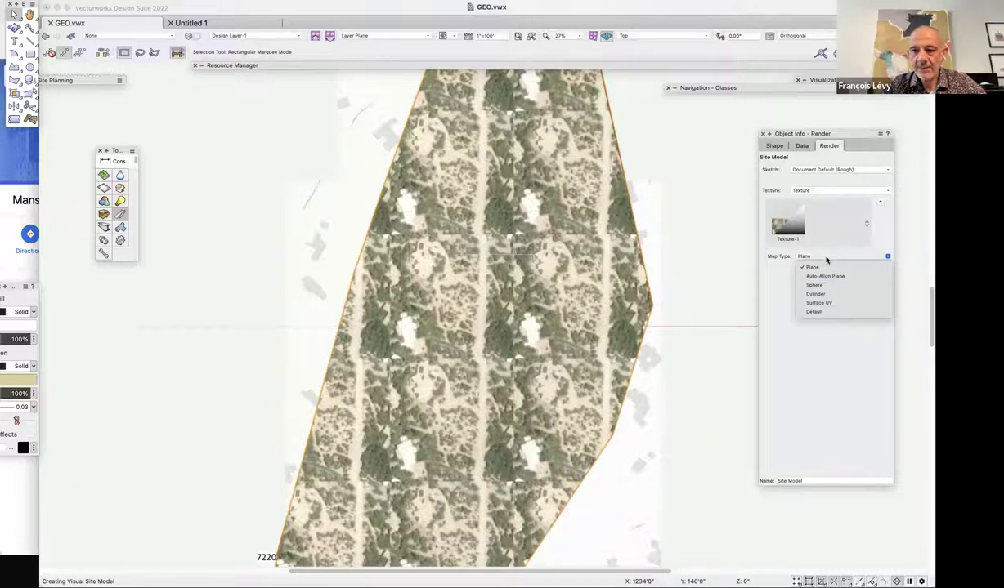
{"action": "left_click", "coordinate": [732, 239]}
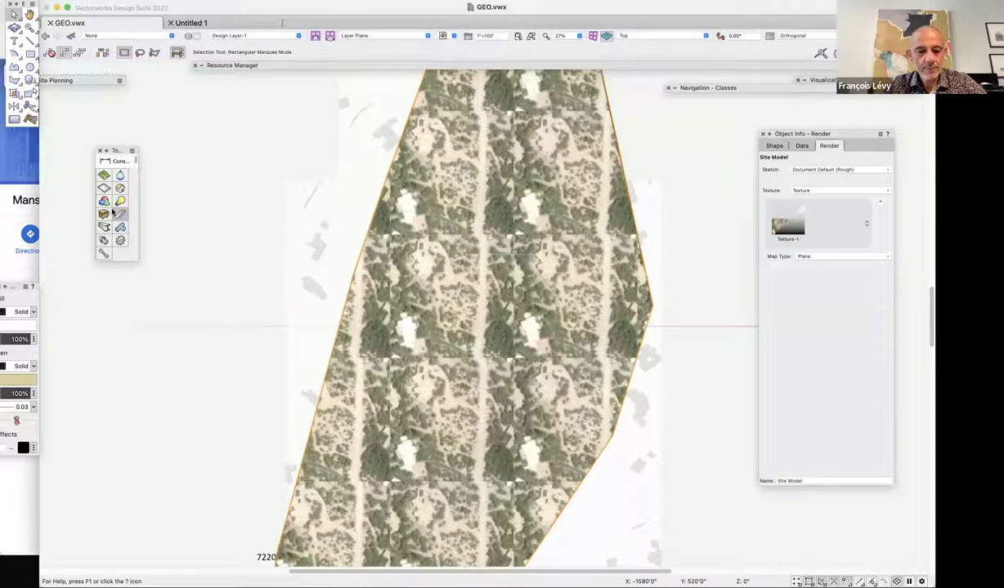
{"action": "left_click", "coordinate": [13, 95]}
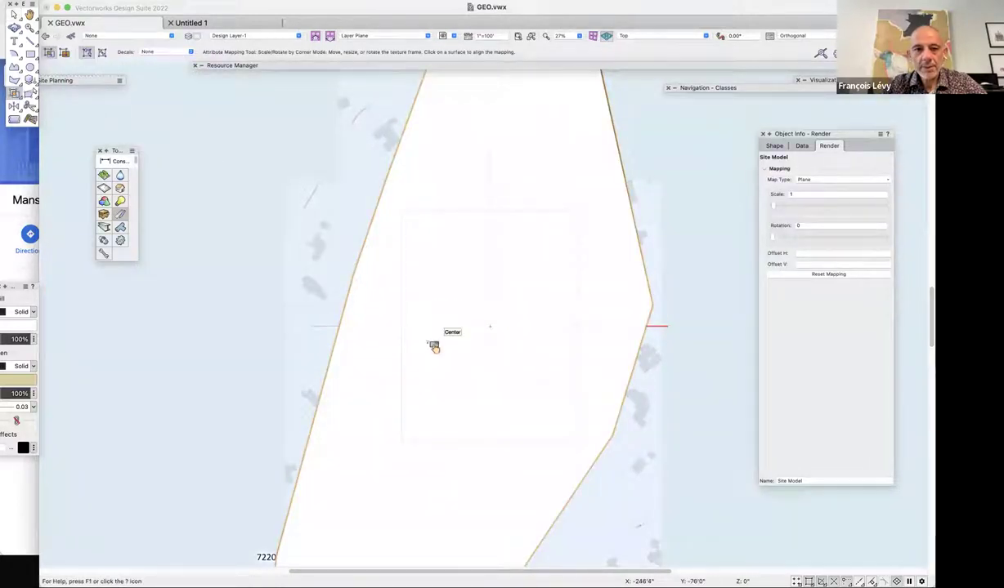
{"action": "key", "text": "KP_3"}
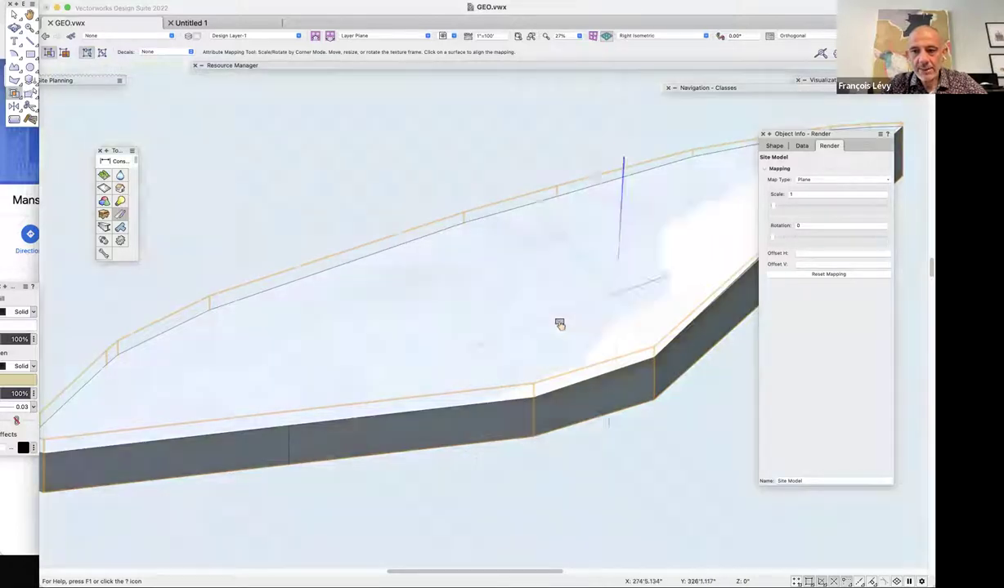
{"action": "key", "text": "F5"}
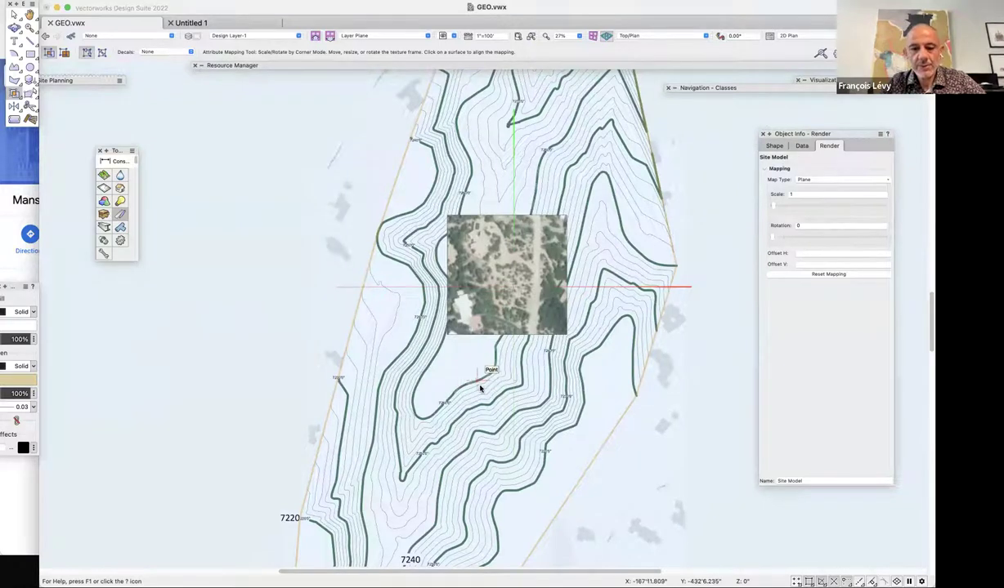
{"action": "key", "text": "x"}
{"action": "left_click", "coordinate": [205, 331]}
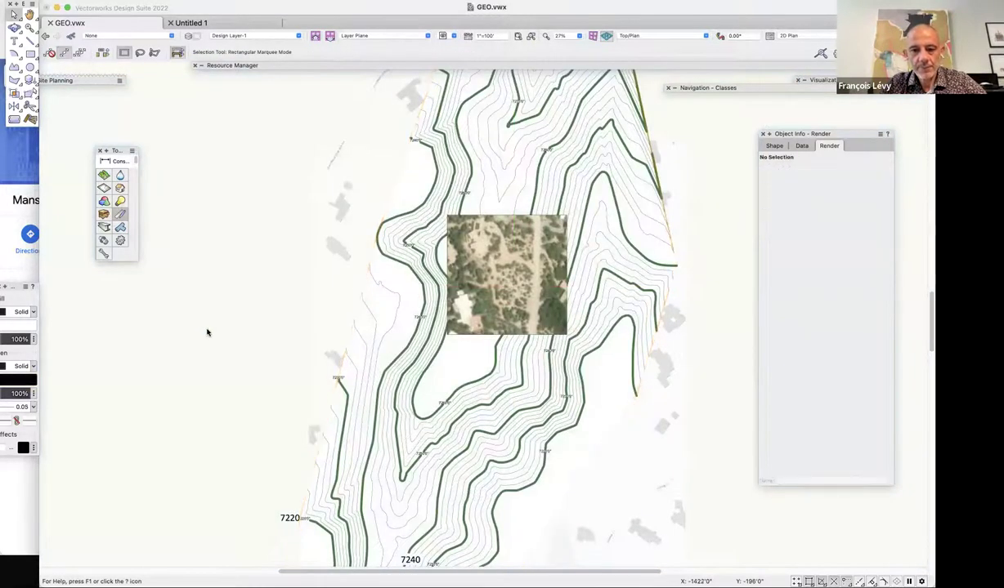
{"action": "key", "text": "0"}
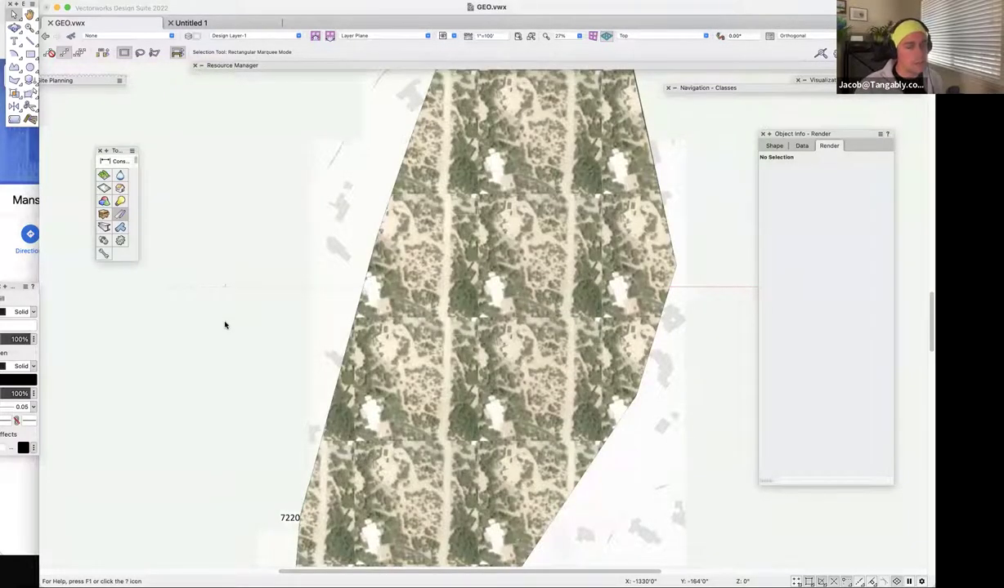
In isometric view, check the Geoimage's shape properties and the site model's texture choices.
{"action": "key", "text": "3"}
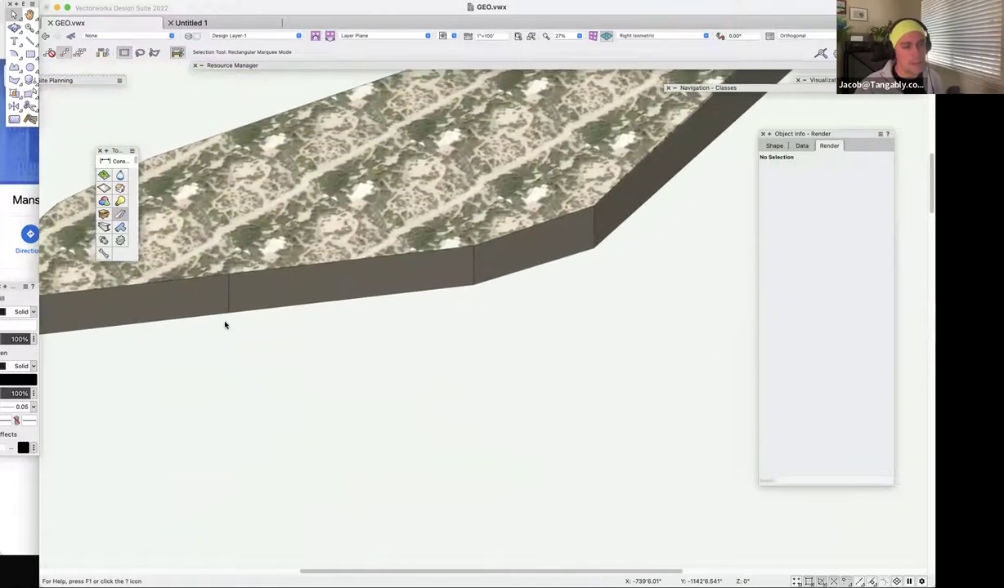
{"action": "left_click", "coordinate": [450, 420]}
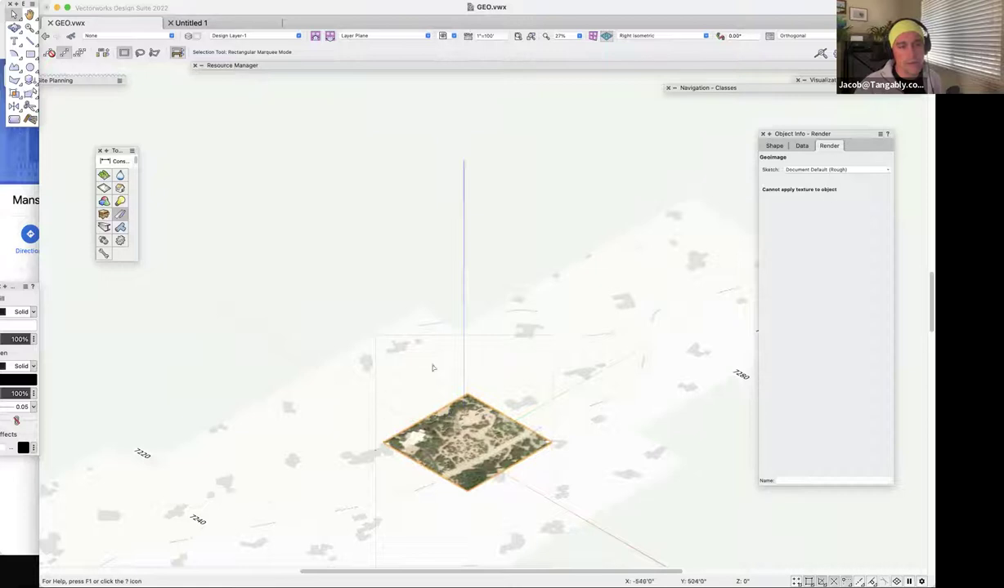
{"action": "left_click", "coordinate": [774, 145]}
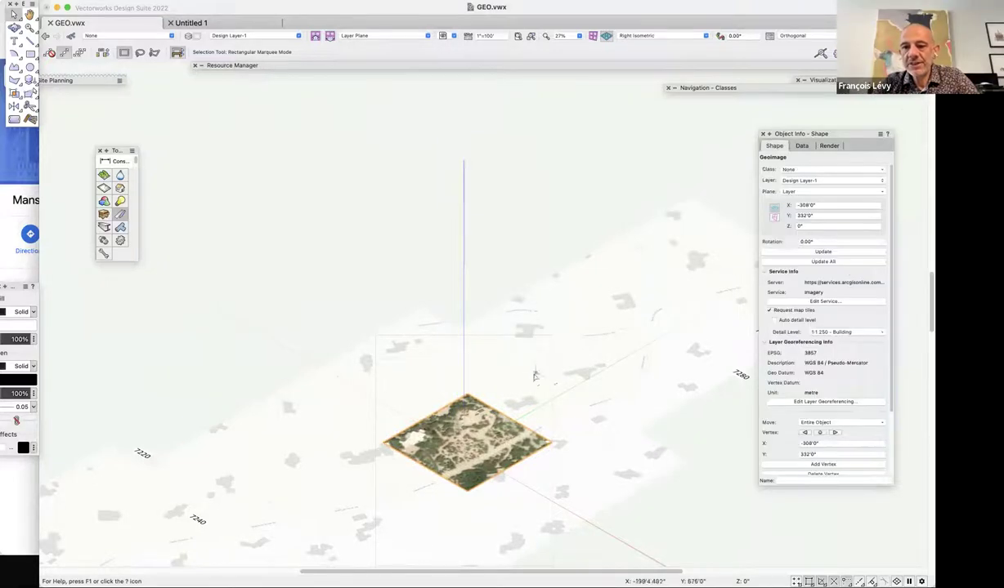
{"action": "scroll", "coordinate": [468, 300], "scroll_direction": "down", "scroll_amount": 3}
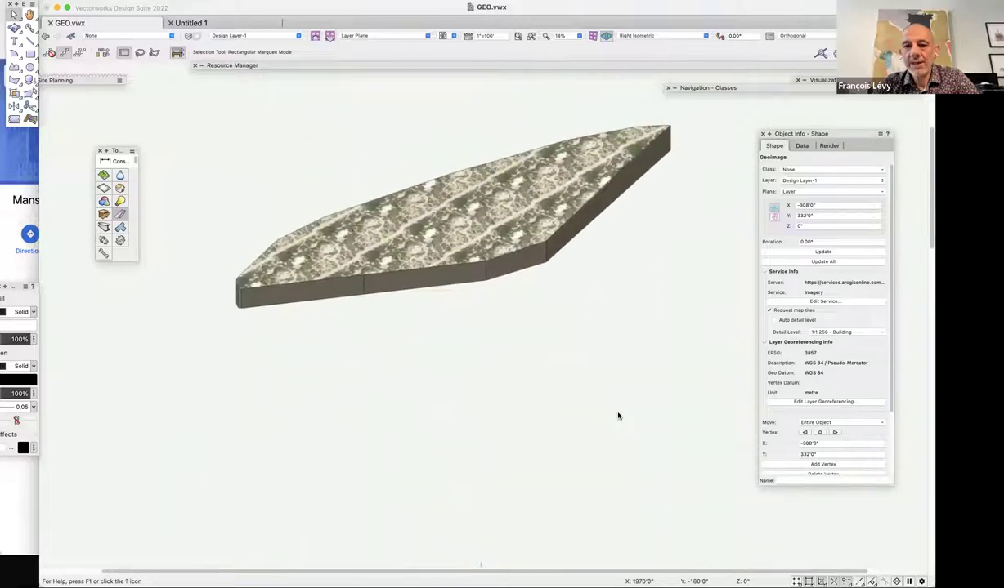
{"action": "left_click", "coordinate": [475, 233]}
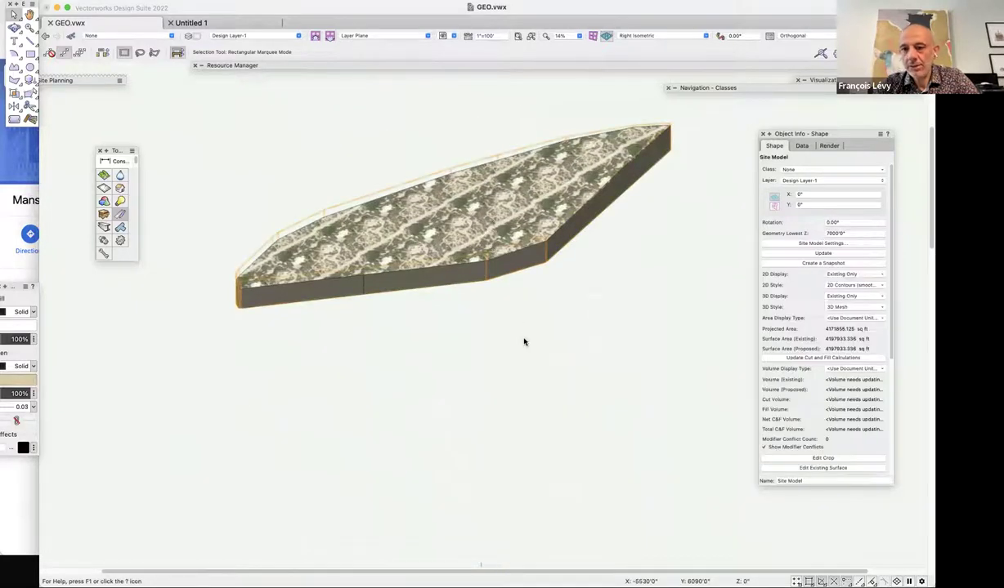
{"action": "left_click_drag", "start_coordinate": [378, 139], "coordinate": [587, 328]}
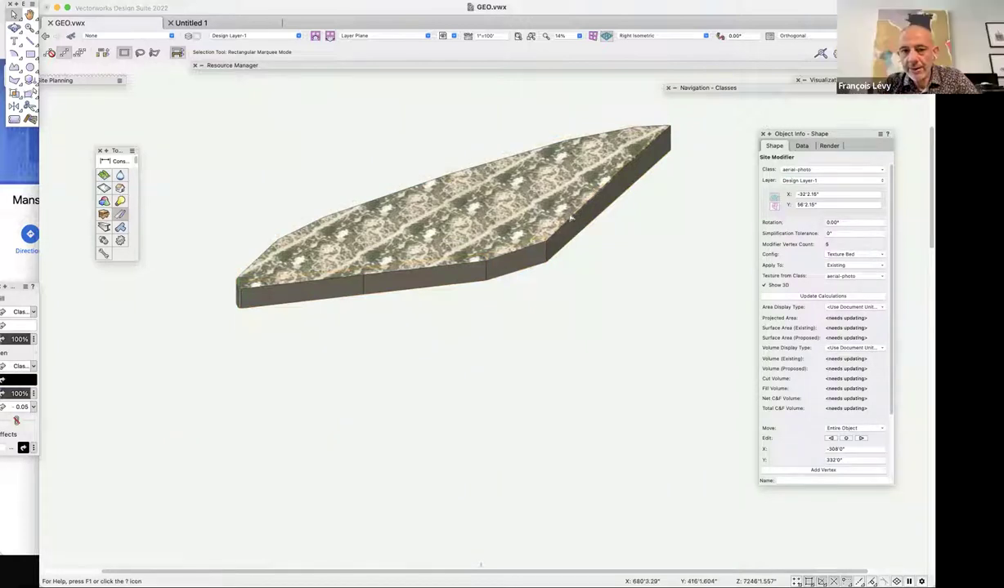
{"action": "key", "text": "super+z"}
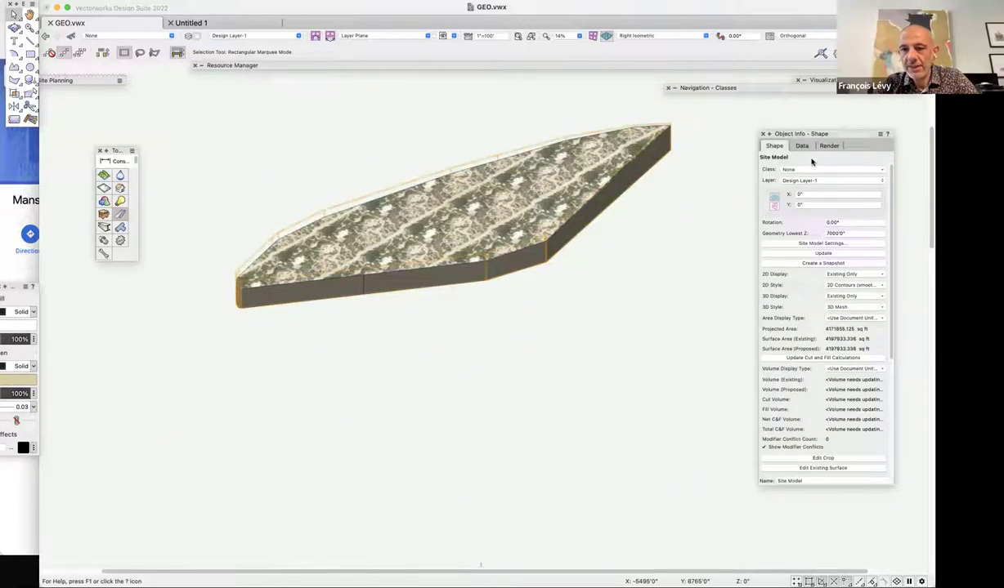
{"action": "left_click", "coordinate": [829, 146]}
{"action": "left_click", "coordinate": [812, 191]}
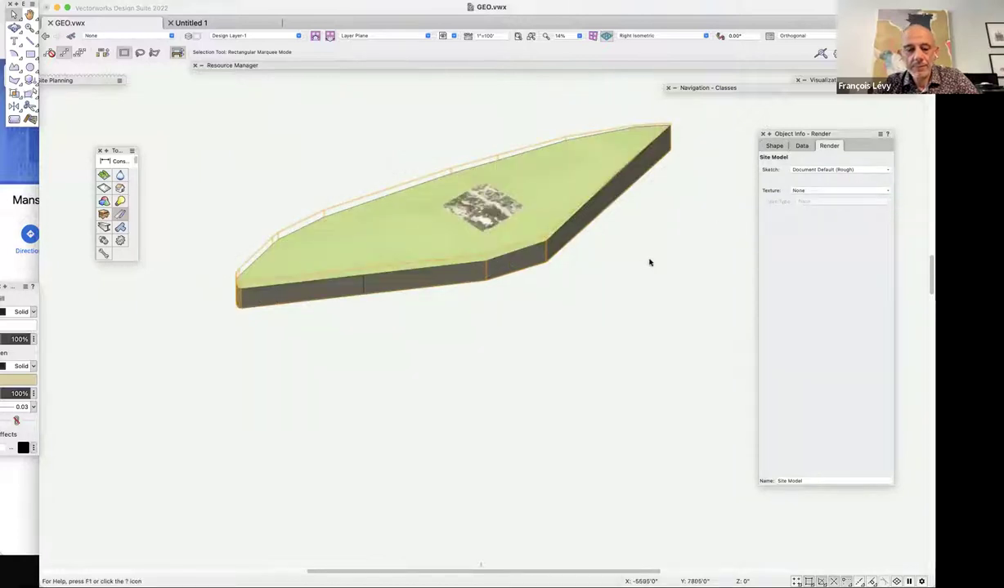
Fly around the slab to centre the Geoimage, then select it to see its Render tab.
{"action": "key", "text": "c"}
{"action": "left_click_drag", "start_coordinate": [418, 165], "coordinate": [550, 263]}
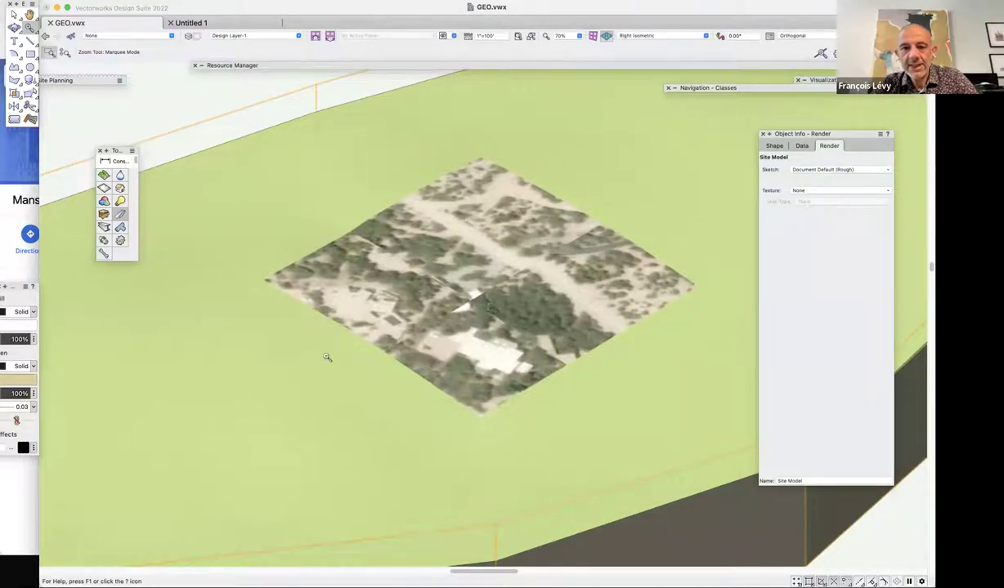
{"action": "key", "text": "super+minus"}
{"action": "key", "text": "super+minus"}
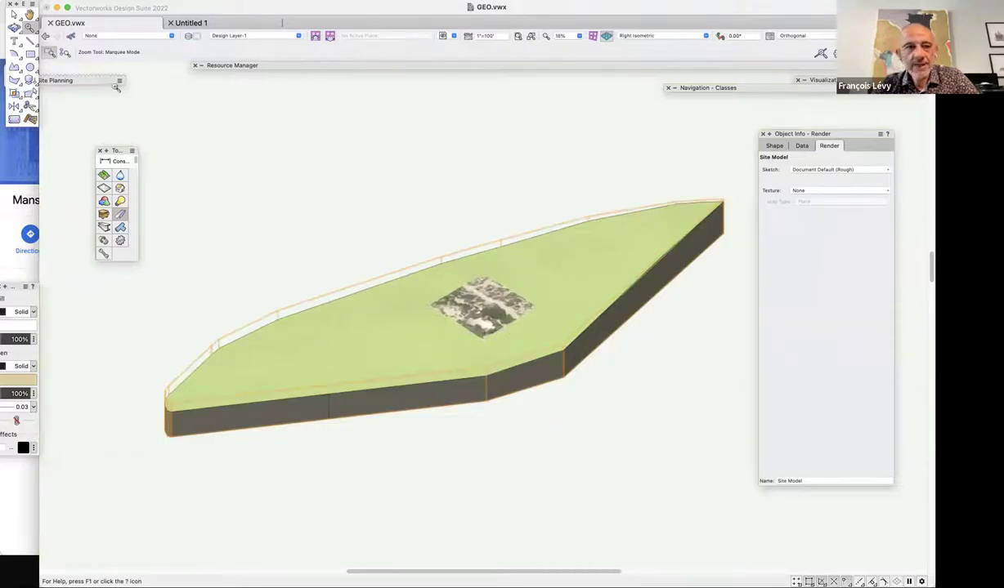
{"action": "key", "text": "shift+c"}
{"action": "left_click_drag", "start_coordinate": [492, 324], "coordinate": [550, 425]}
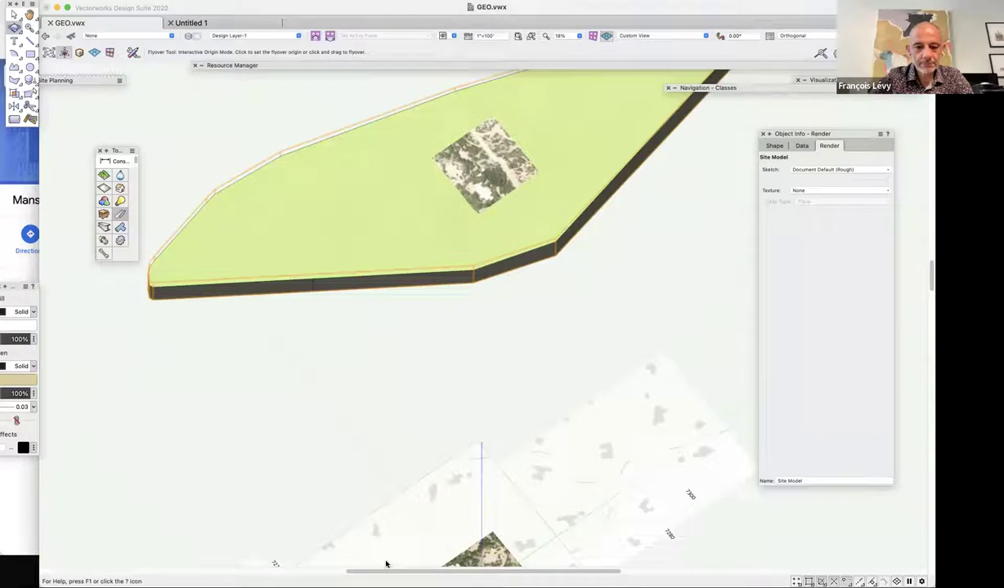
{"action": "left_click_drag", "start_coordinate": [315, 415], "coordinate": [316, 416]}
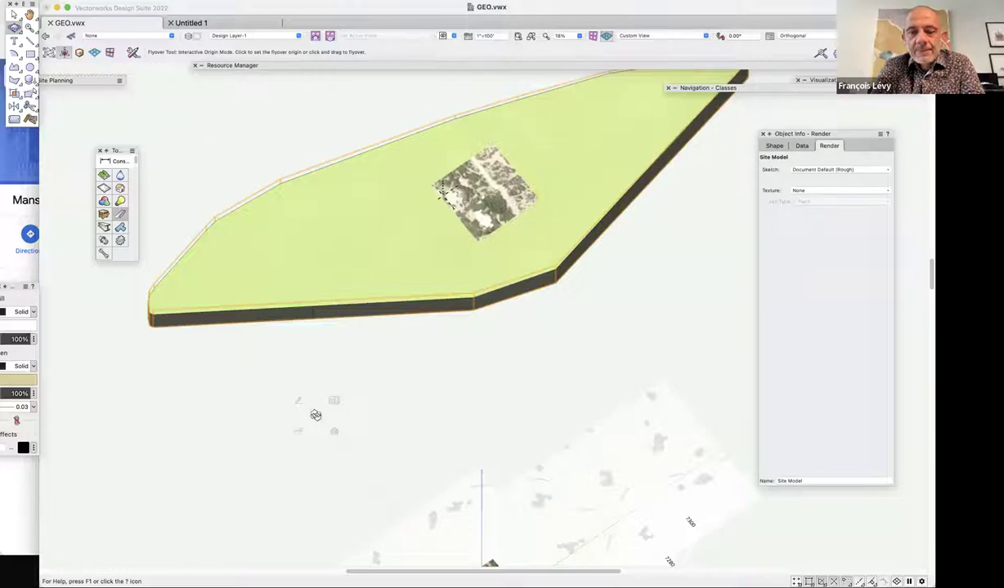
{"action": "left_click_drag", "start_coordinate": [316, 416], "coordinate": [323, 418]}
{"action": "key", "text": "x"}
{"action": "left_click", "coordinate": [490, 417]}
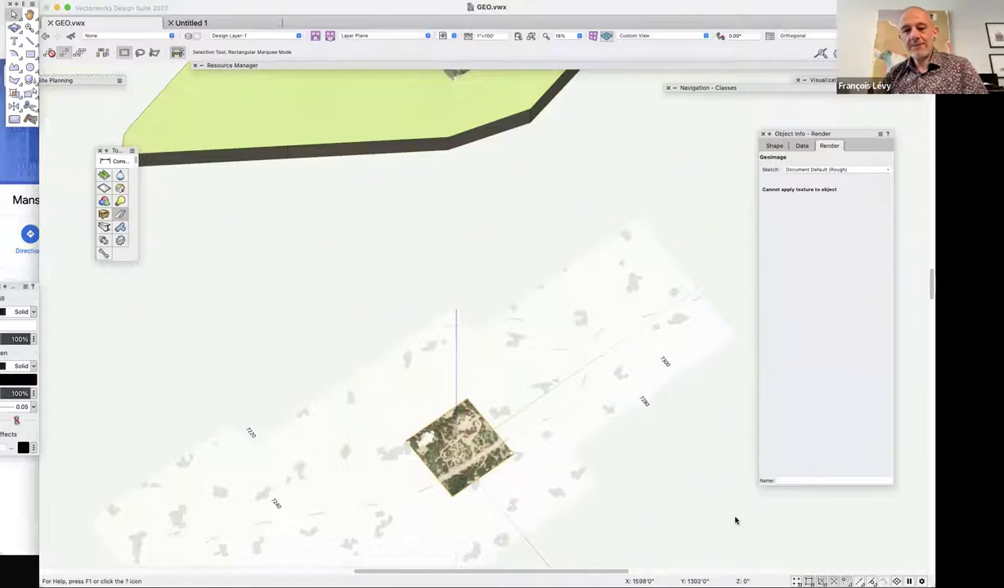
In Top/Plan, draw a rectangle over the geoimage and adjust its width to match the image.
{"action": "key", "text": "super+5"}
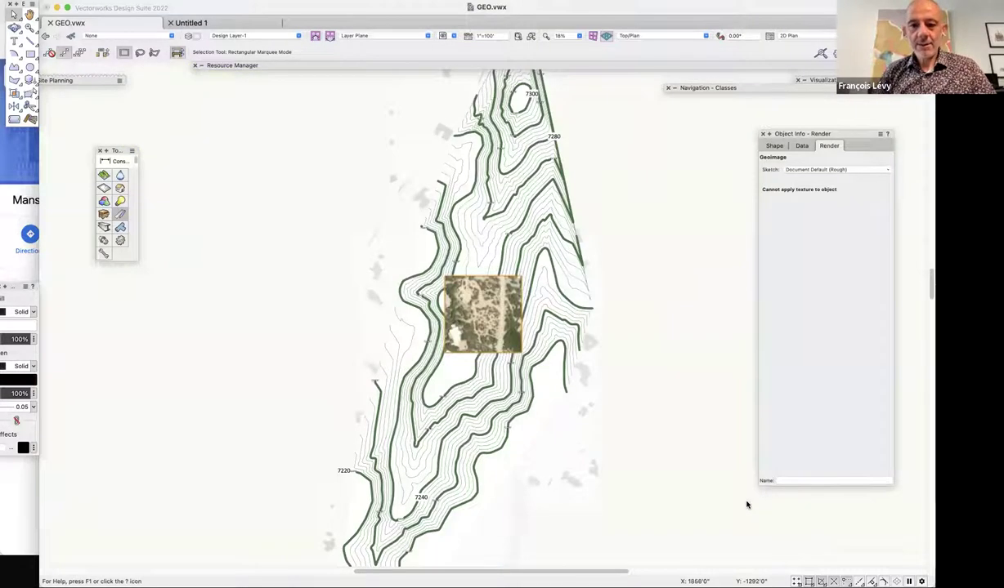
{"action": "left_click", "coordinate": [32, 54]}
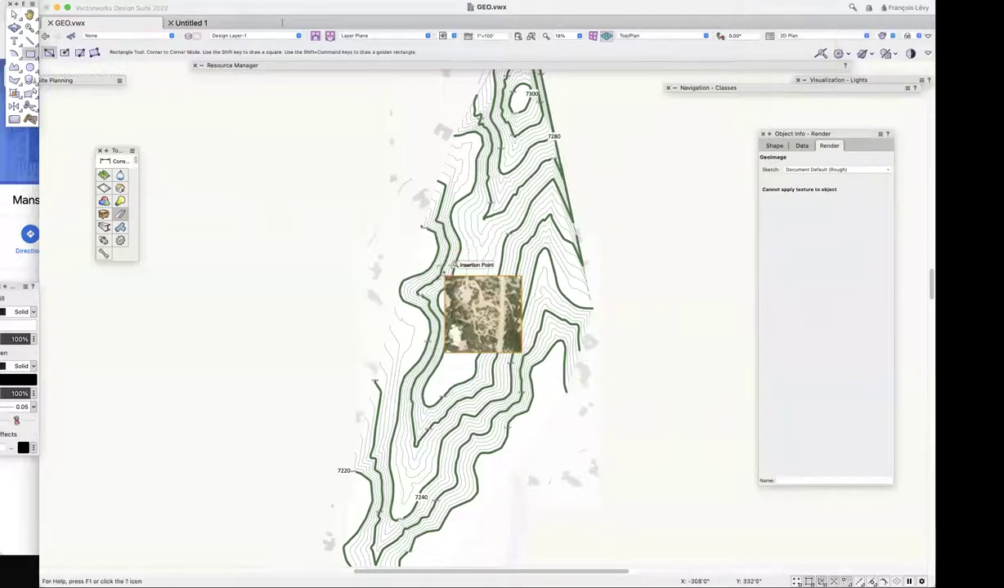
{"action": "left_click", "coordinate": [444, 276]}
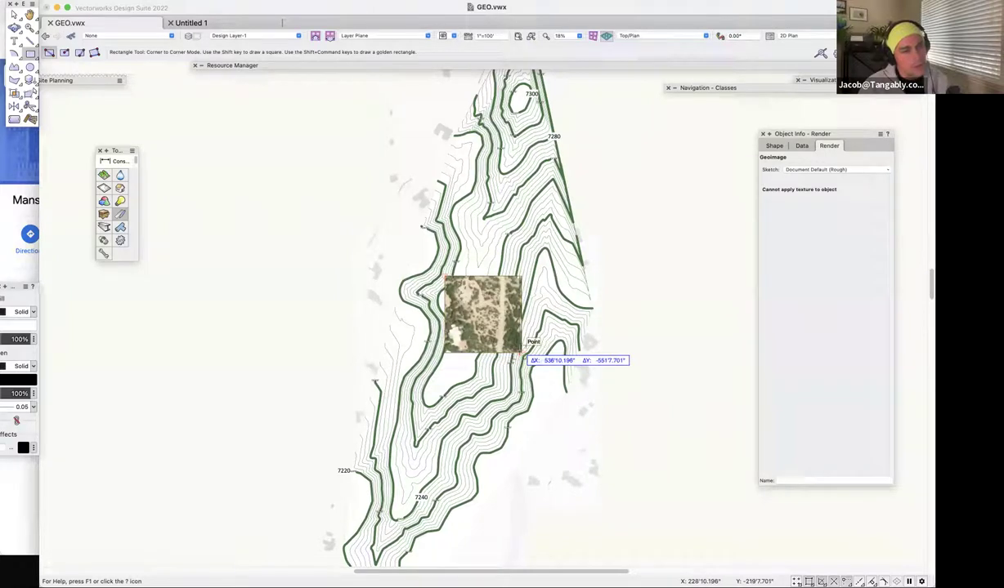
{"action": "left_click", "coordinate": [519, 353]}
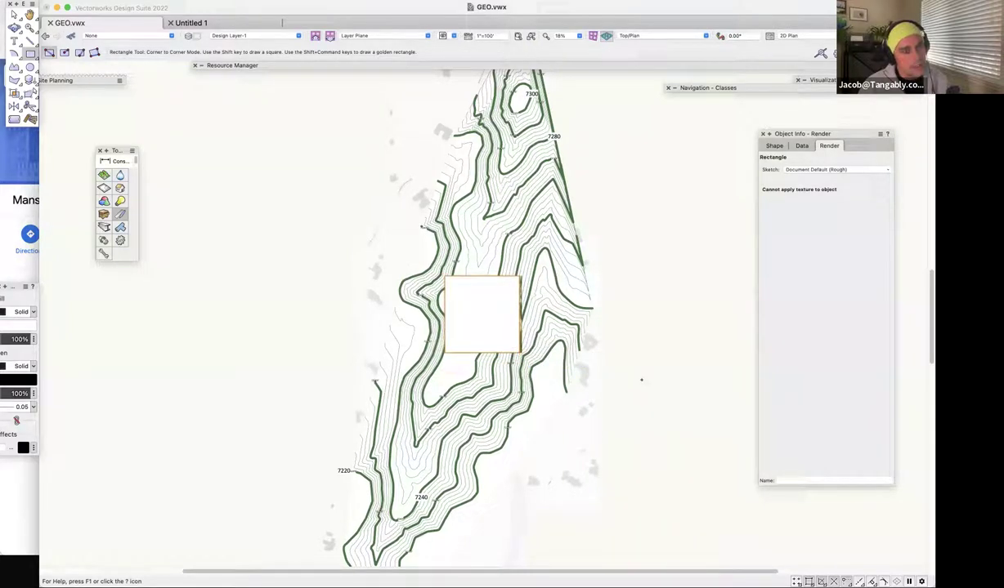
{"action": "key", "text": "super+4"}
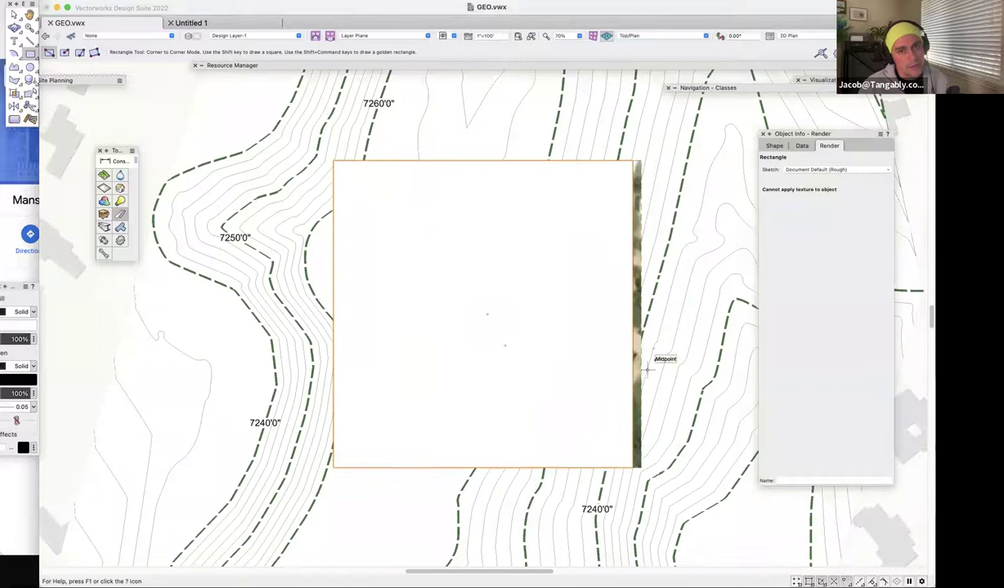
{"action": "key", "text": "x"}
{"action": "left_click_drag", "start_coordinate": [630, 313], "coordinate": [640, 160]}
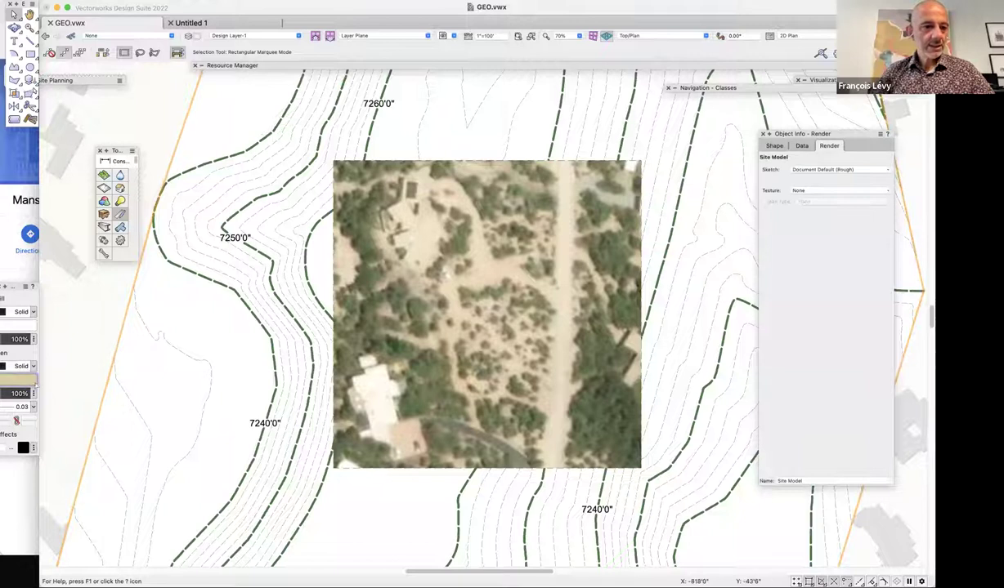
Draw a square over the aerial image and project it onto the site model with the Project tool.
{"action": "left_click_drag", "start_coordinate": [104, 200], "coordinate": [218, 333]}
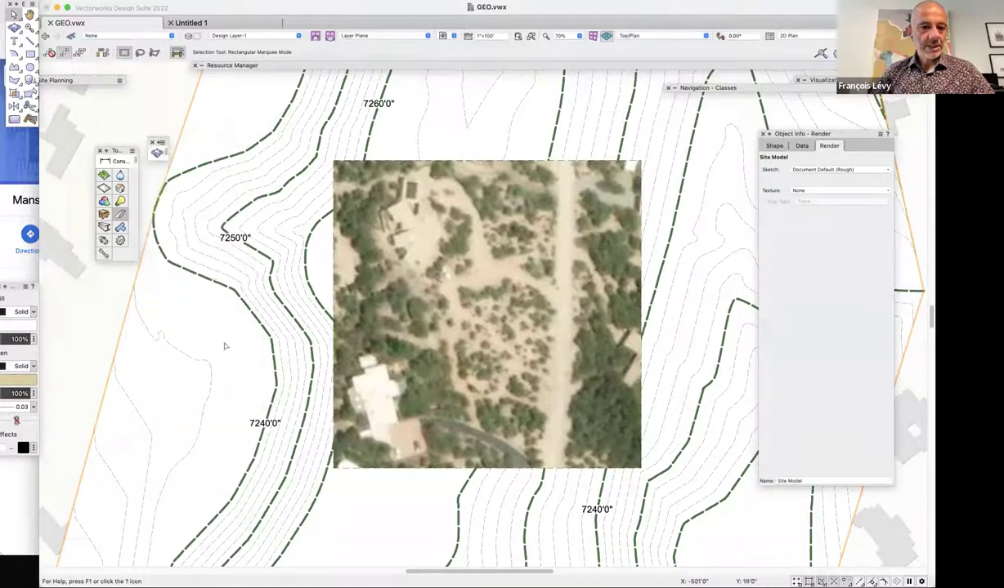
{"action": "left_click", "coordinate": [161, 142]}
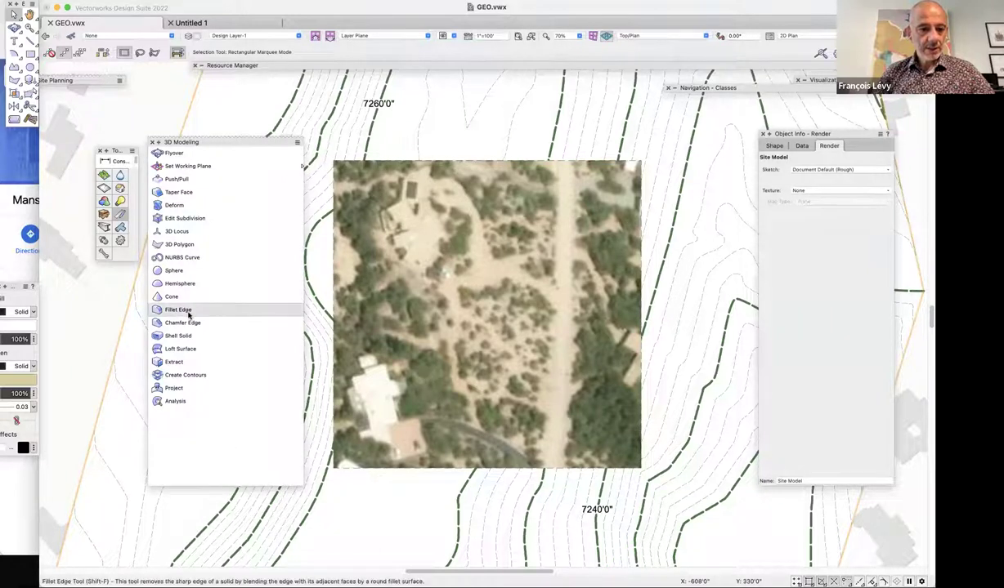
{"action": "left_click", "coordinate": [174, 387]}
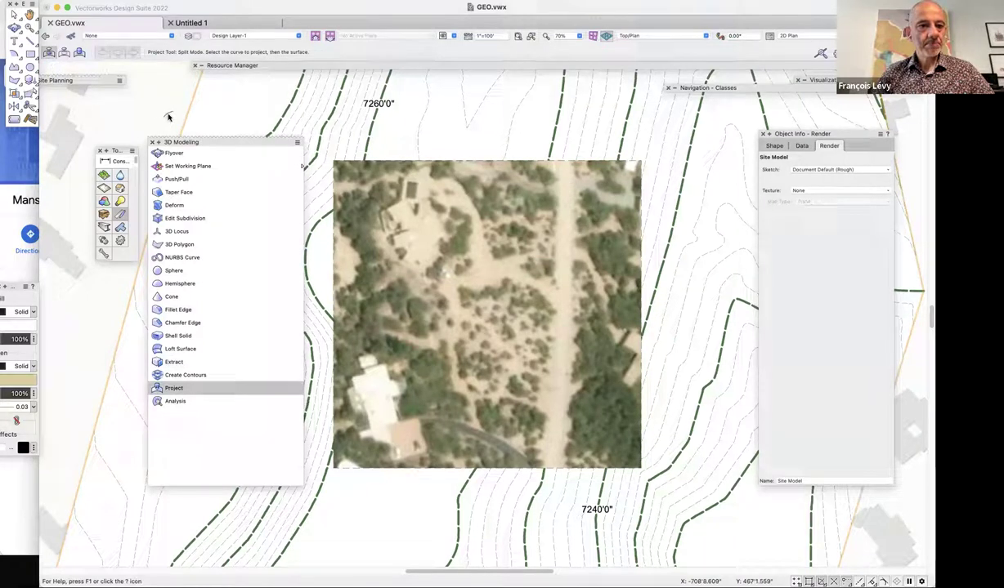
{"action": "left_click", "coordinate": [30, 54]}
{"action": "left_click", "coordinate": [333, 161]}
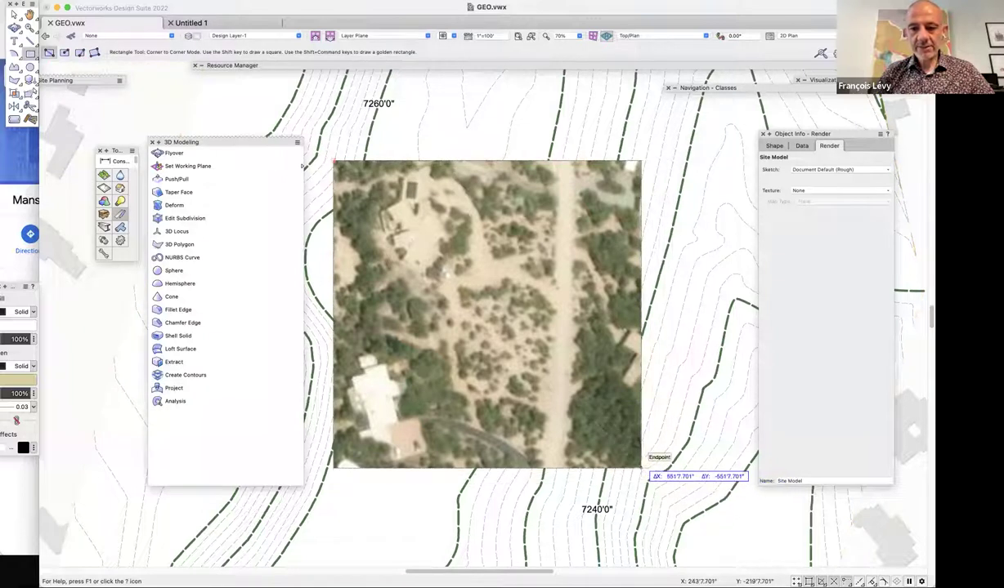
{"action": "left_click", "coordinate": [642, 468]}
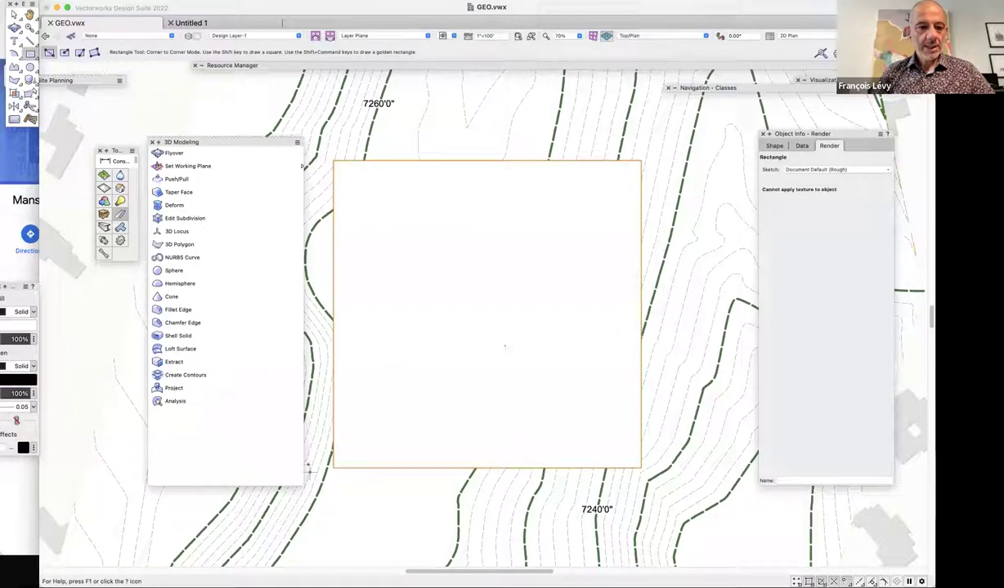
{"action": "left_click", "coordinate": [176, 389]}
{"action": "left_click", "coordinate": [334, 230]}
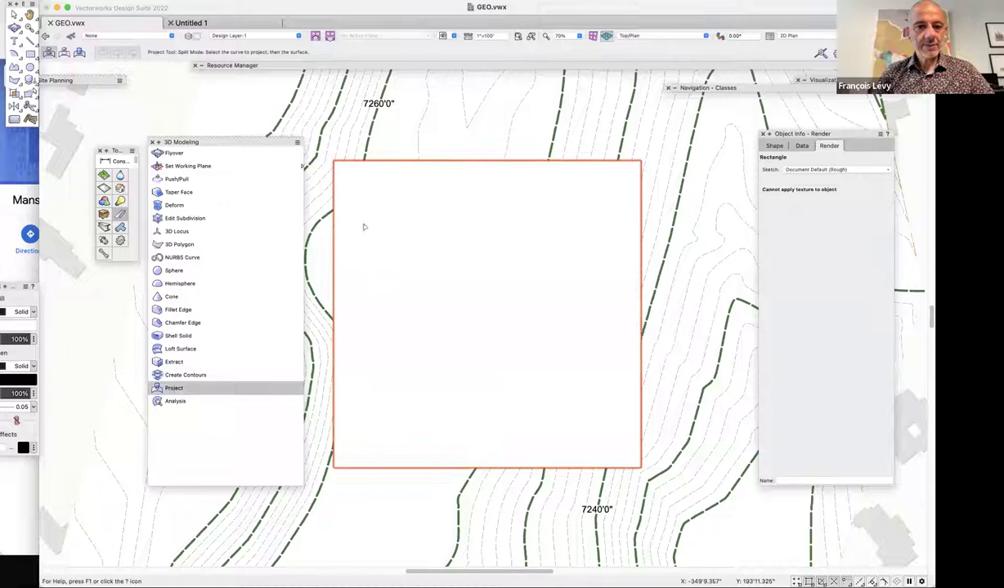
{"action": "left_click", "coordinate": [254, 106]}
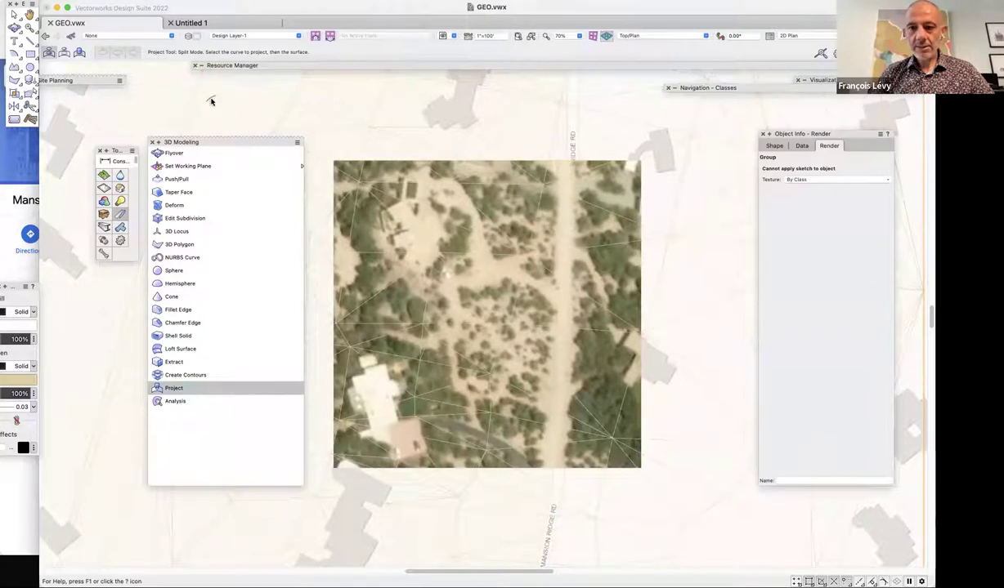
Inspect the projected terrain surfaces in Right Isometric, reproject the square, and return to Top/Plan.
{"action": "key", "text": "3"}
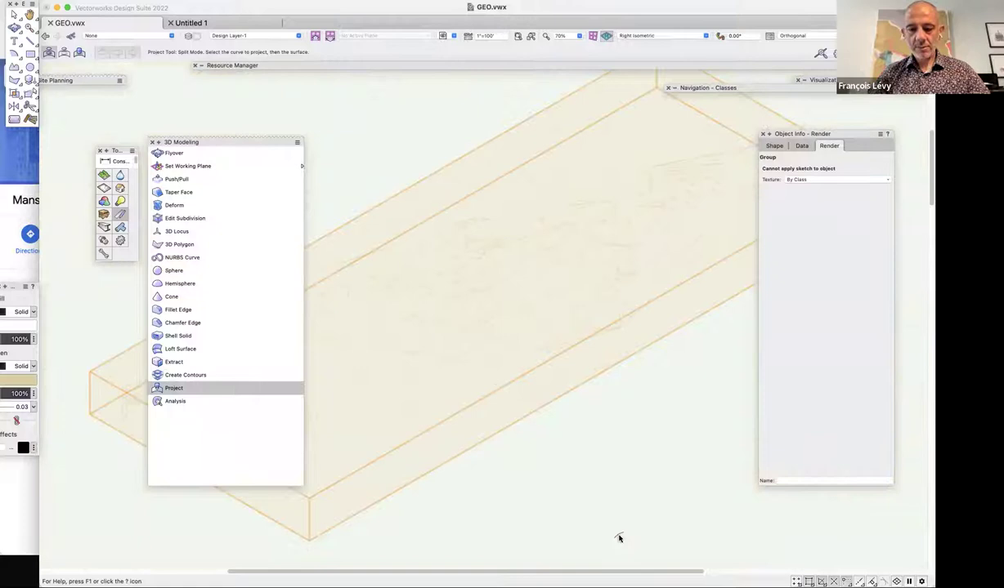
{"action": "key", "text": "super+bracketleft"}
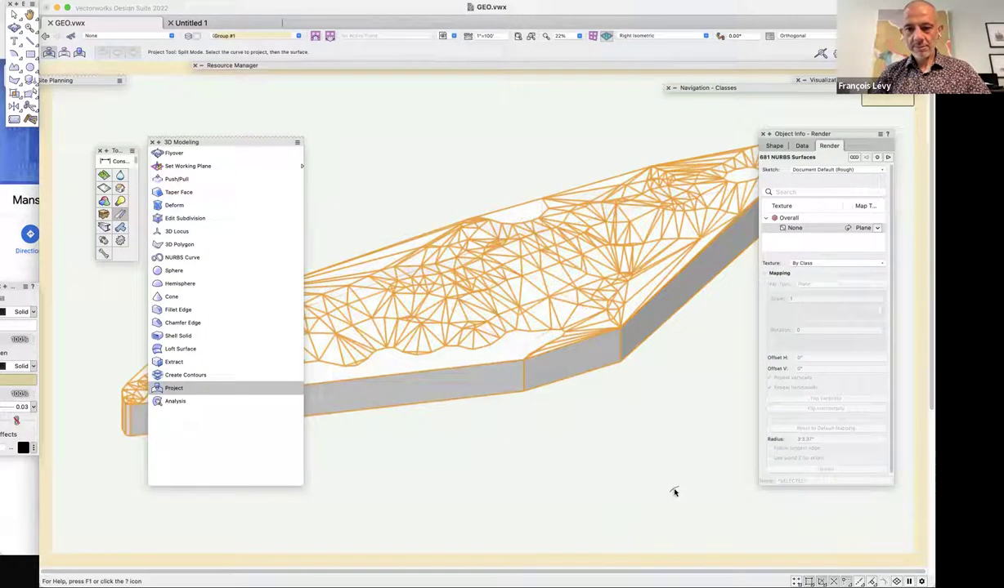
{"action": "key", "text": "super+minus"}
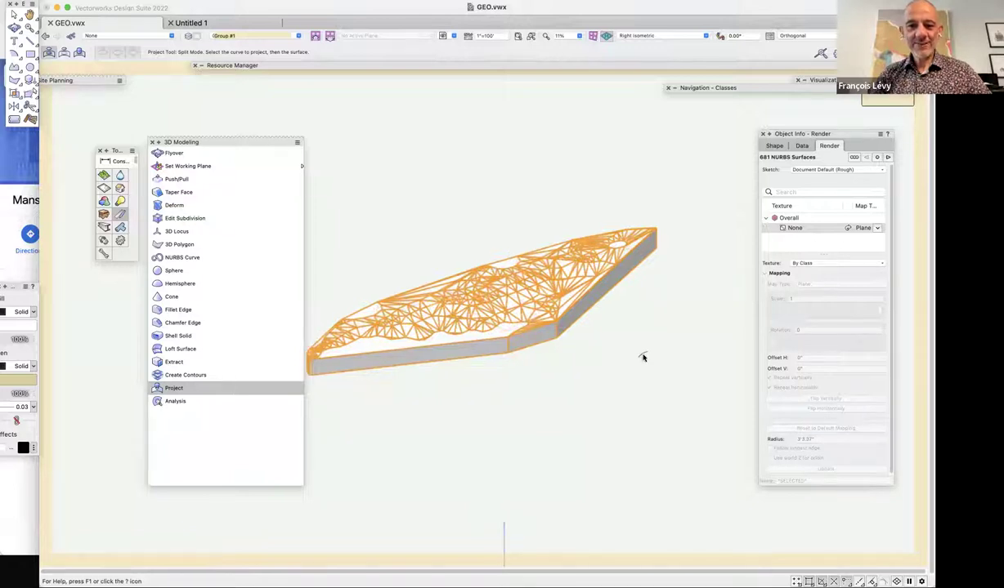
{"action": "scroll", "coordinate": [643, 357], "scroll_direction": "left", "scroll_amount": 3}
{"action": "left_click", "coordinate": [774, 146]}
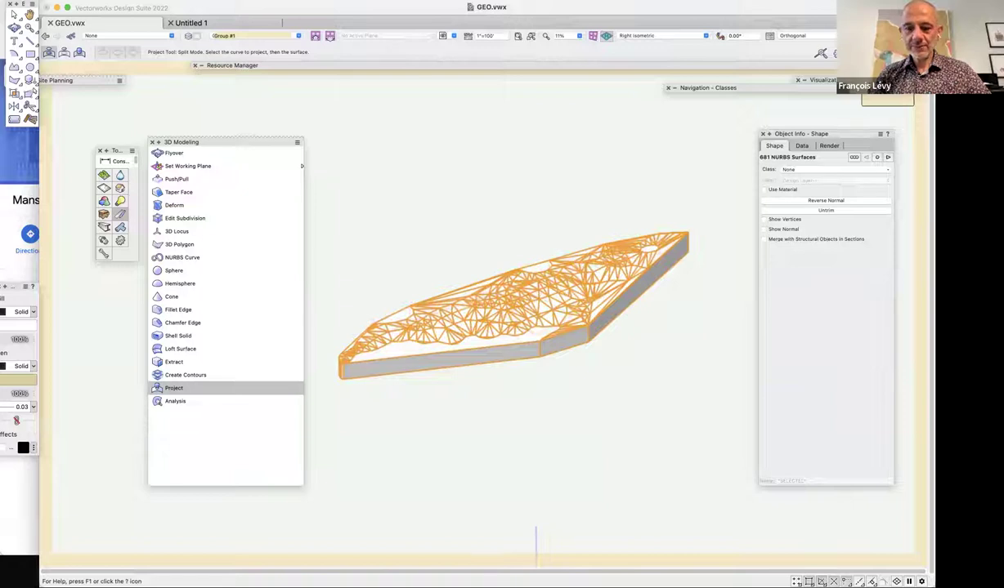
{"action": "key", "text": "super+]"}
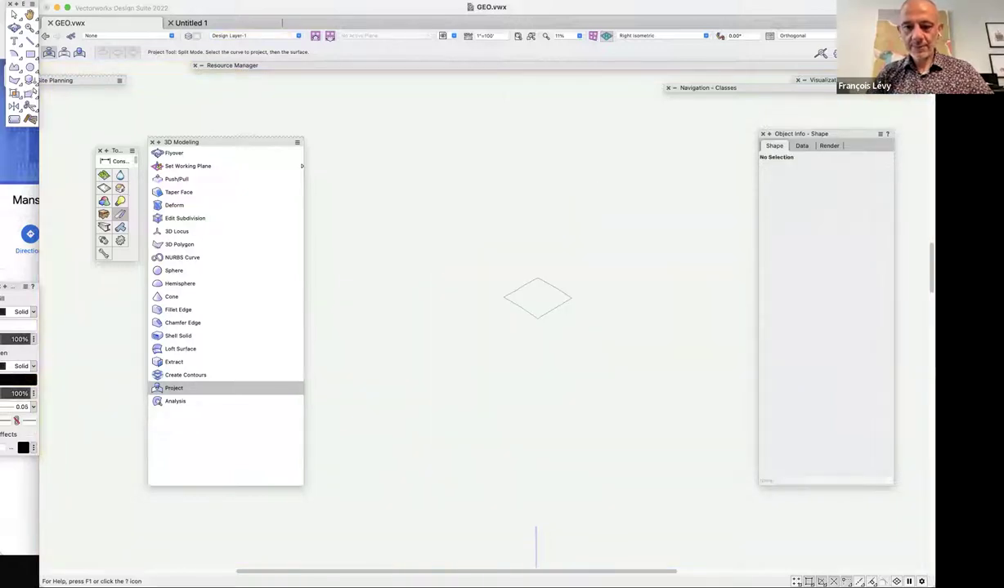
{"action": "scroll", "coordinate": [664, 354], "scroll_direction": "down", "scroll_amount": 5}
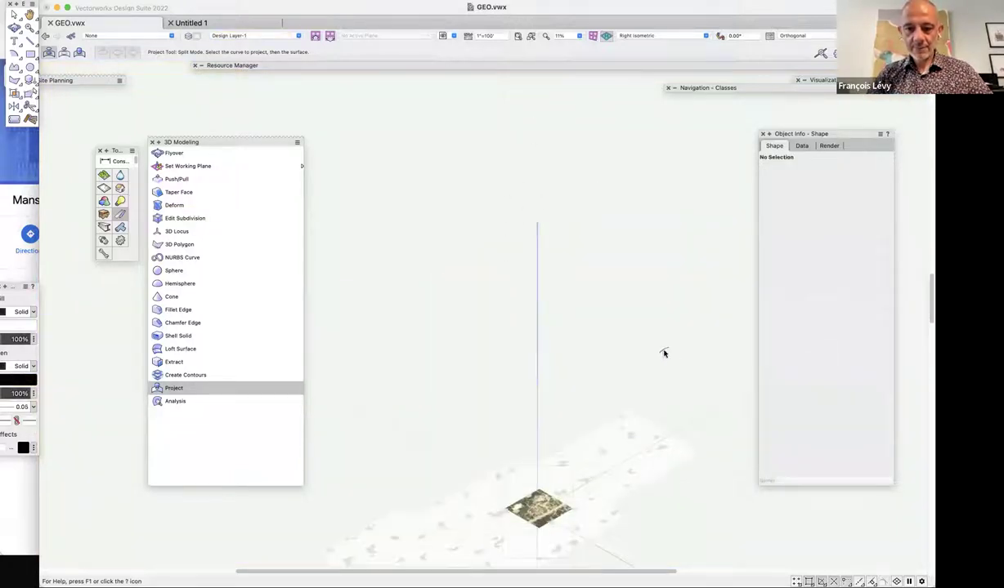
{"action": "key", "text": "super+z"}
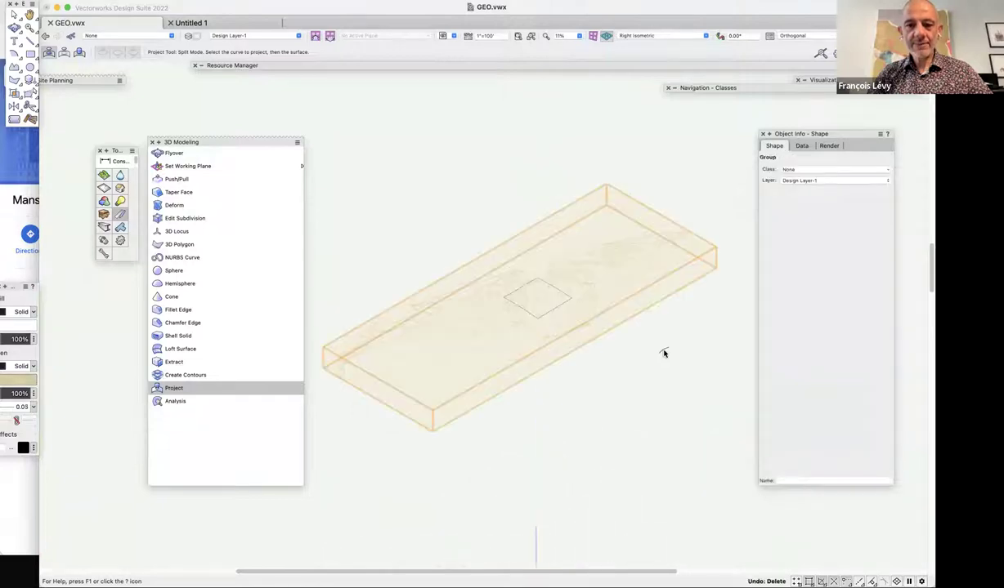
{"action": "left_click", "coordinate": [663, 353]}
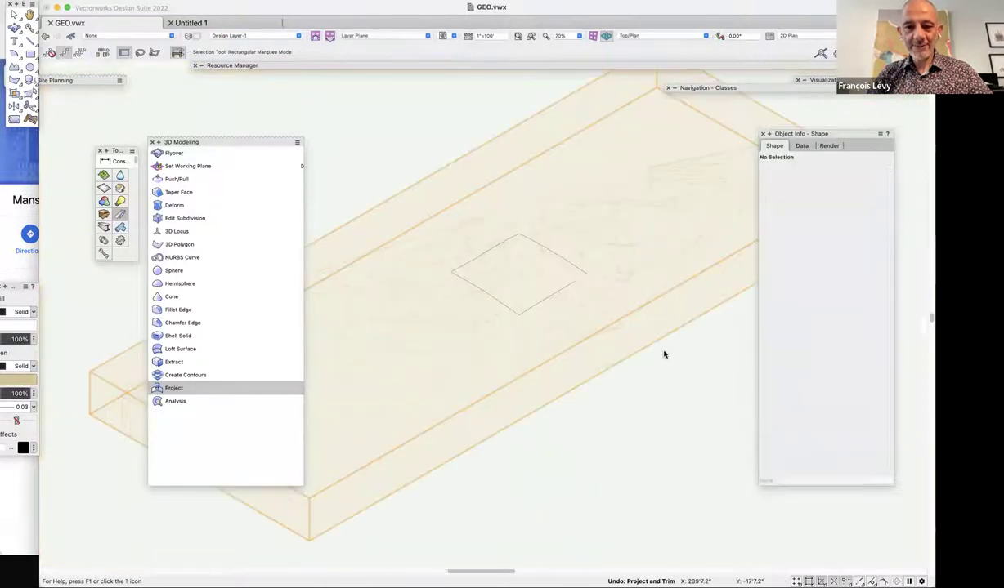
{"action": "key", "text": "super+5"}
{"action": "left_click", "coordinate": [636, 384]}
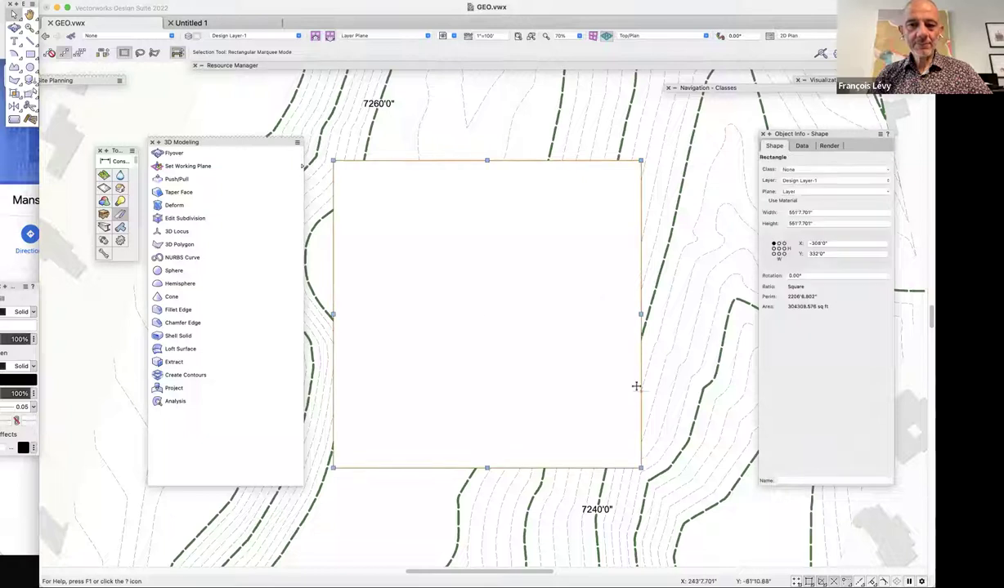
{"action": "left_click", "coordinate": [169, 5]}
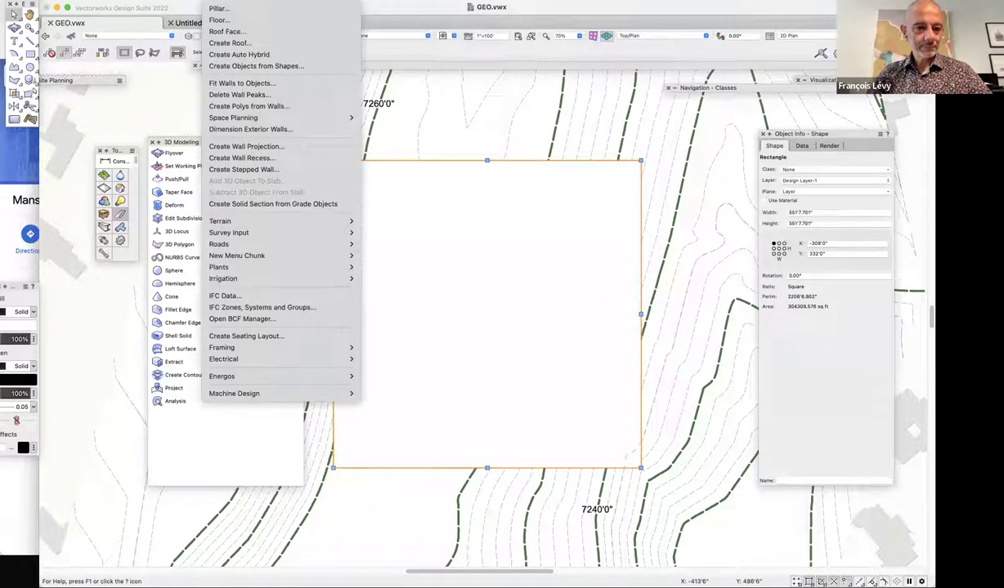
{"action": "mouse_move", "coordinate": [184, 1]}
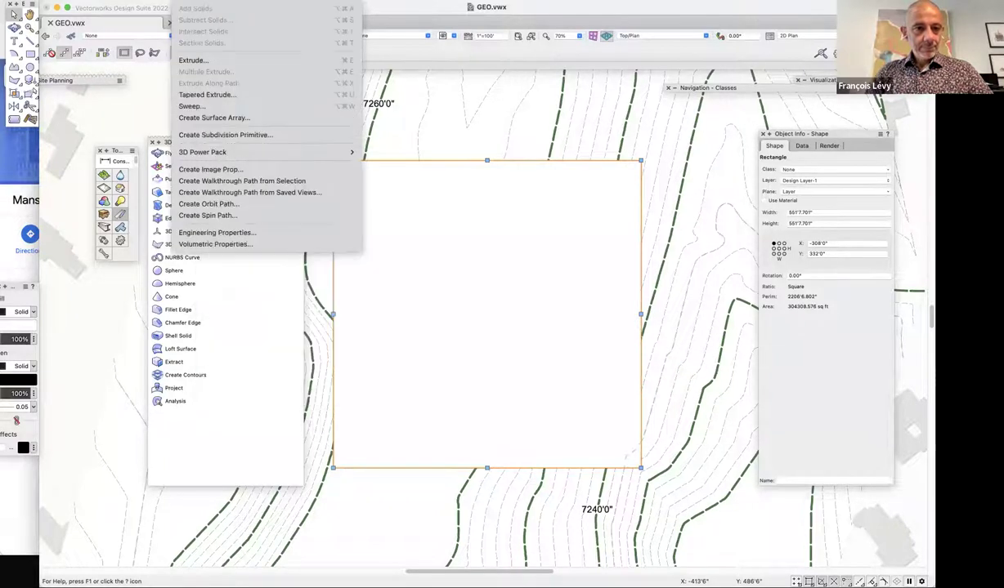
{"action": "mouse_move", "coordinate": [214, 150]}
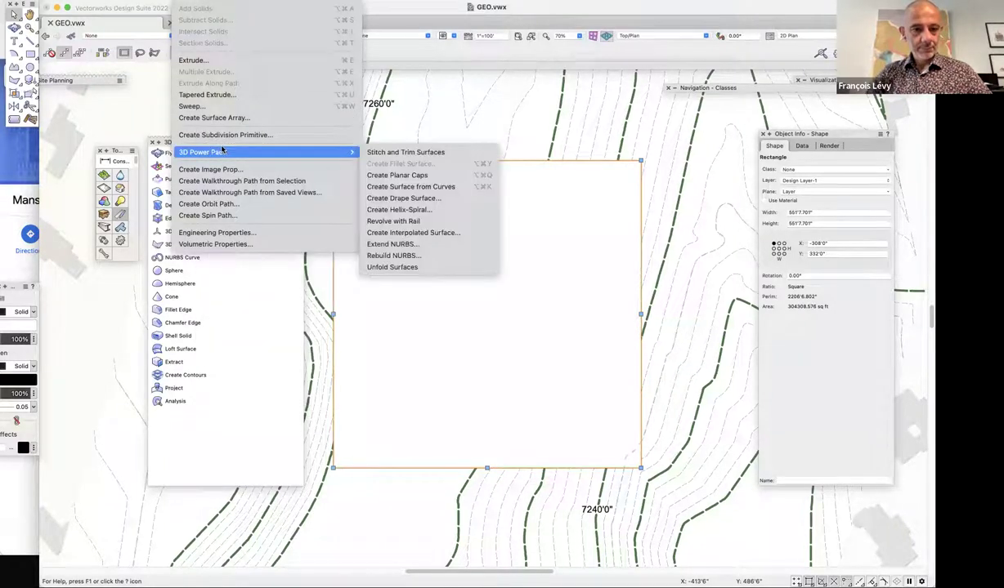
{"action": "left_click", "coordinate": [426, 198]}
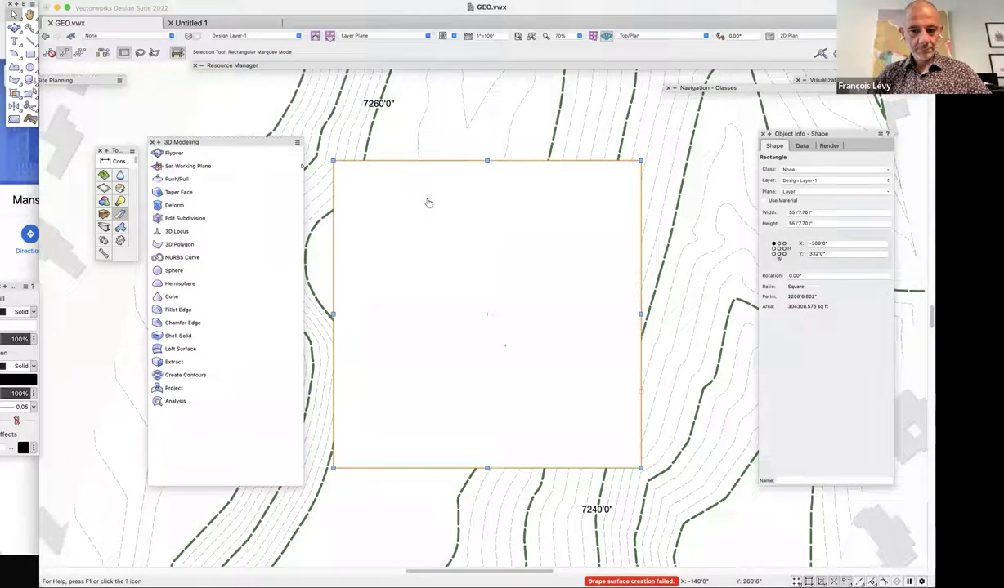
{"action": "key", "text": "super+minus"}
{"action": "key", "text": "2"}
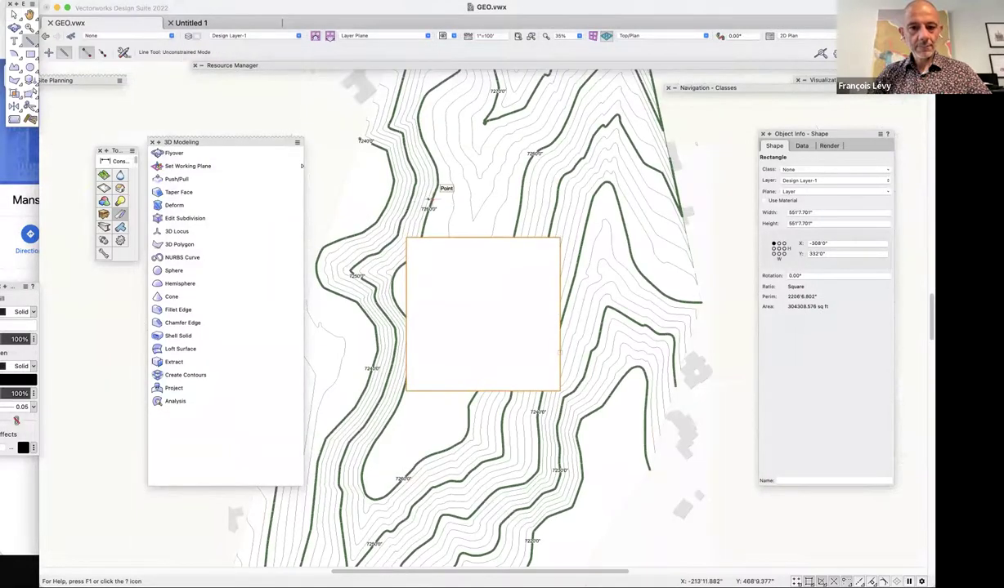
{"action": "key", "text": "x"}
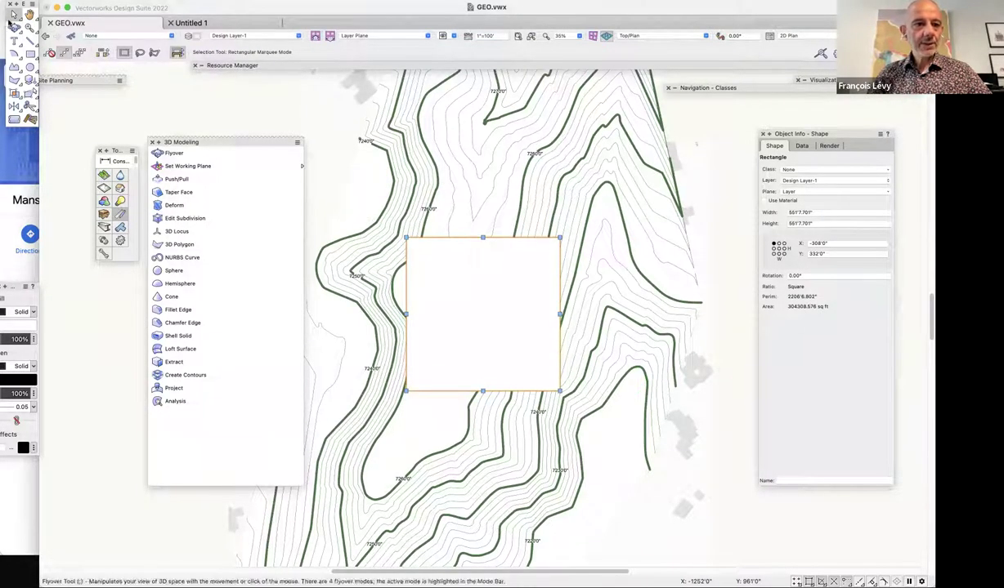
{"action": "left_click", "coordinate": [150, 90]}
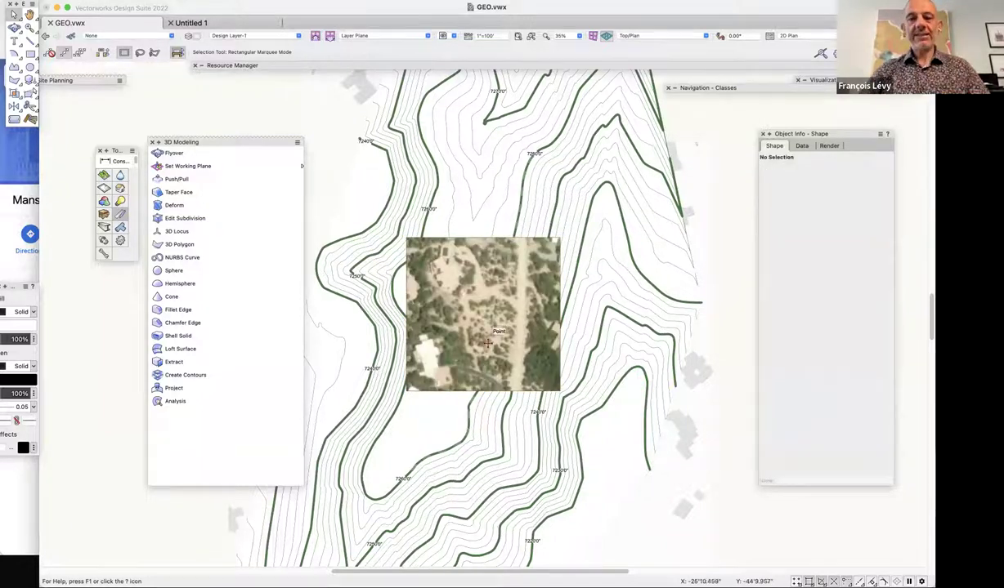
{"action": "key", "text": "super+minus"}
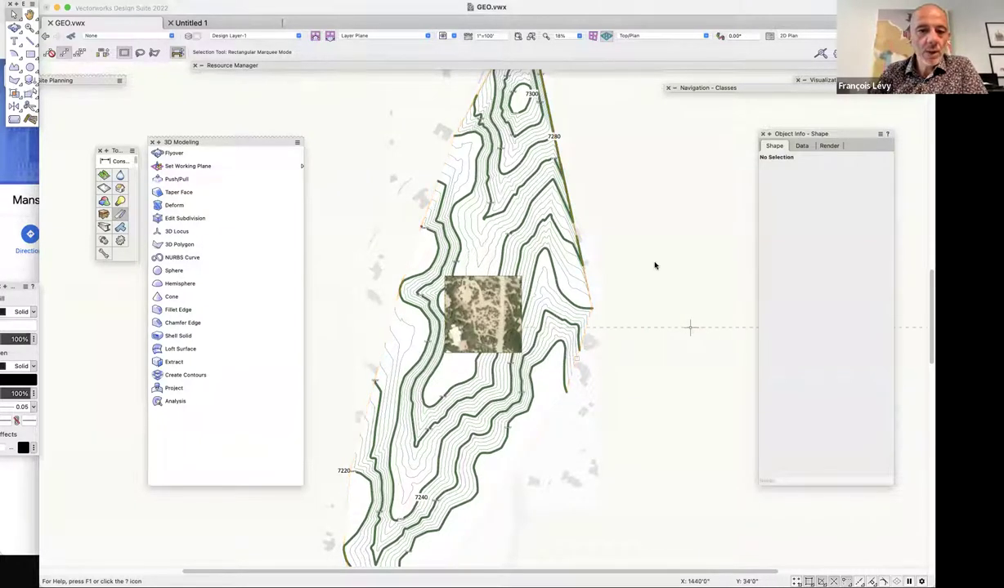
{"action": "left_click", "coordinate": [587, 233]}
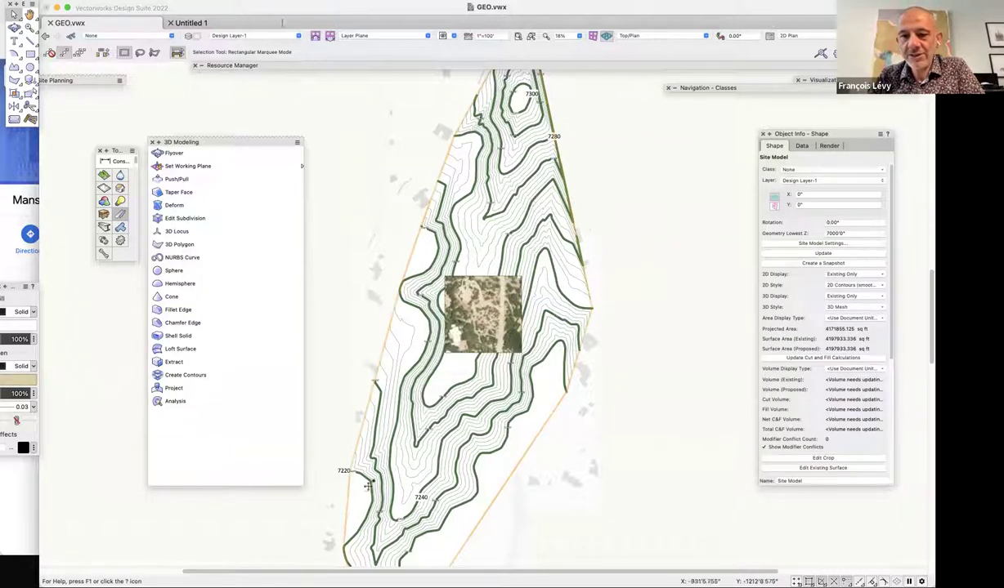
{"action": "left_click", "coordinate": [98, 2]}
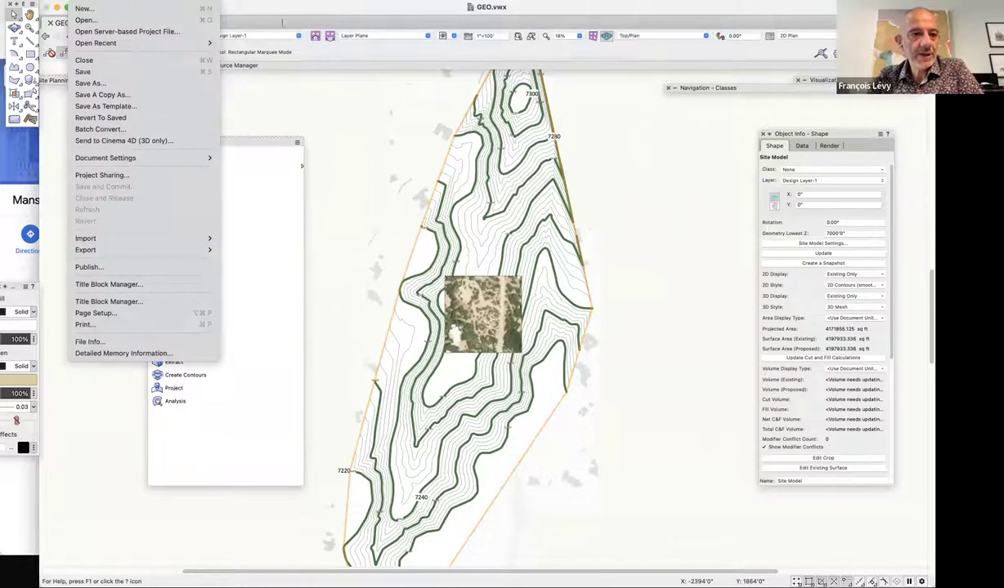
{"action": "mouse_move", "coordinate": [163, 158]}
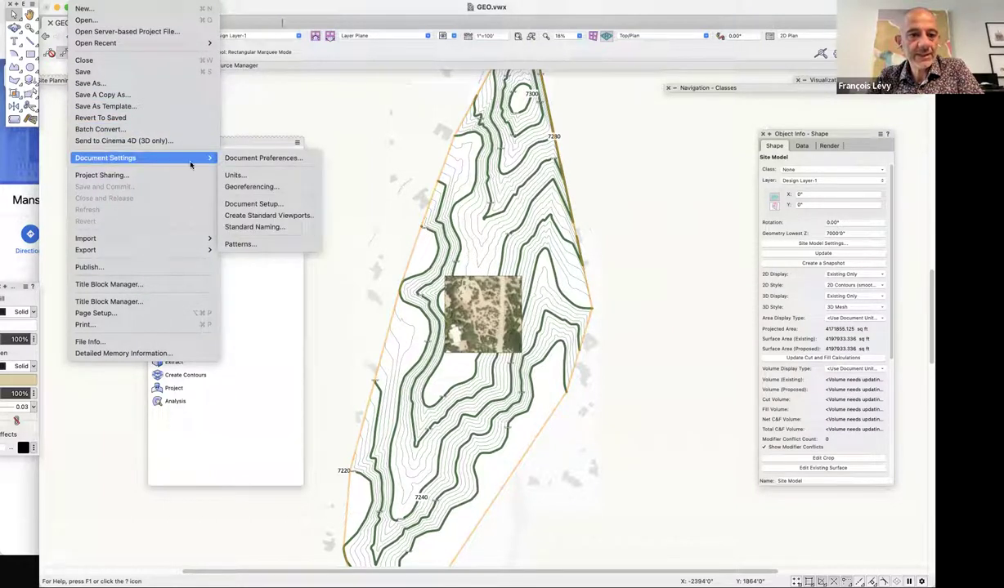
{"action": "left_click", "coordinate": [276, 176]}
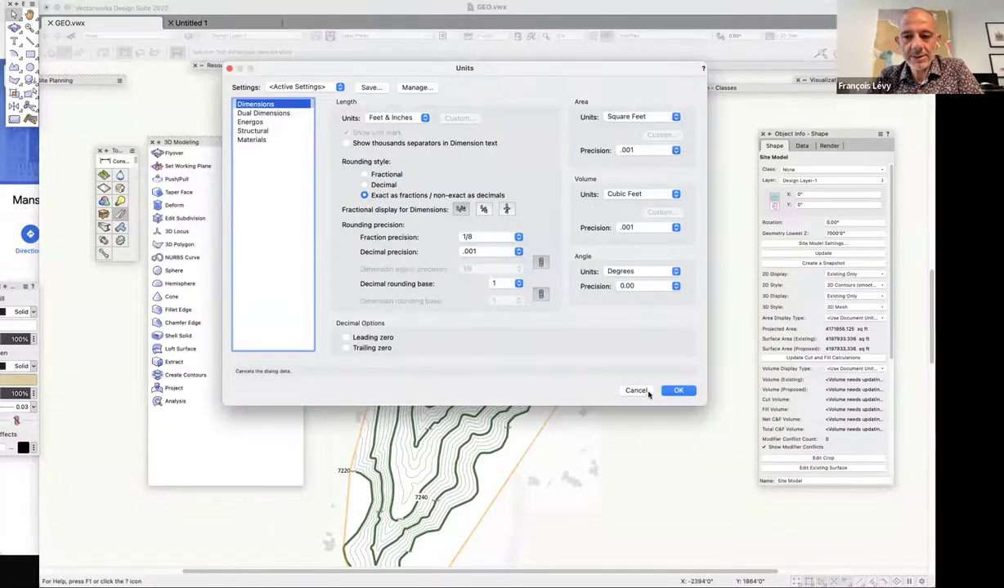
{"action": "left_click", "coordinate": [646, 392]}
{"action": "left_click", "coordinate": [82, 1]}
{"action": "mouse_move", "coordinate": [87, 158]}
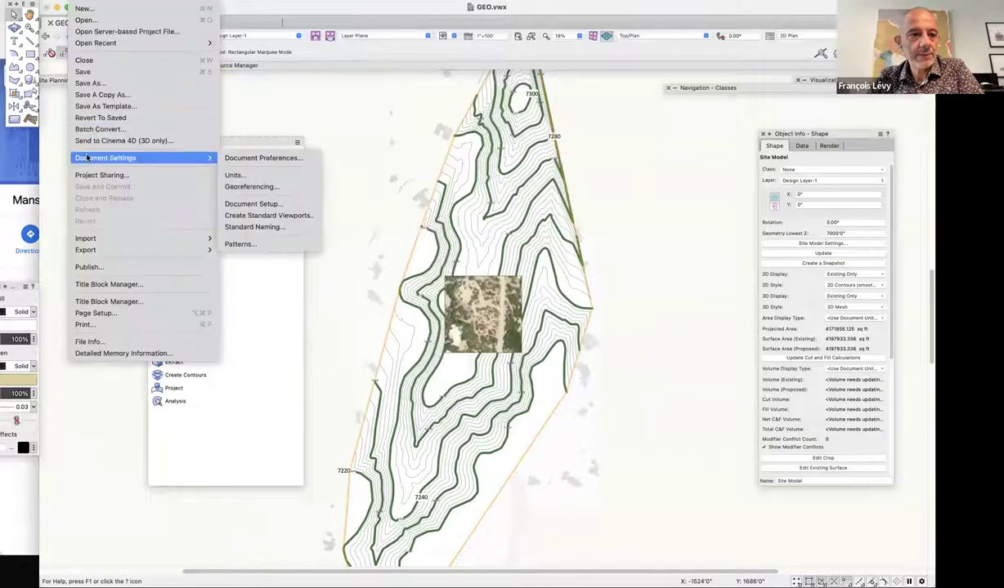
{"action": "left_click", "coordinate": [265, 186]}
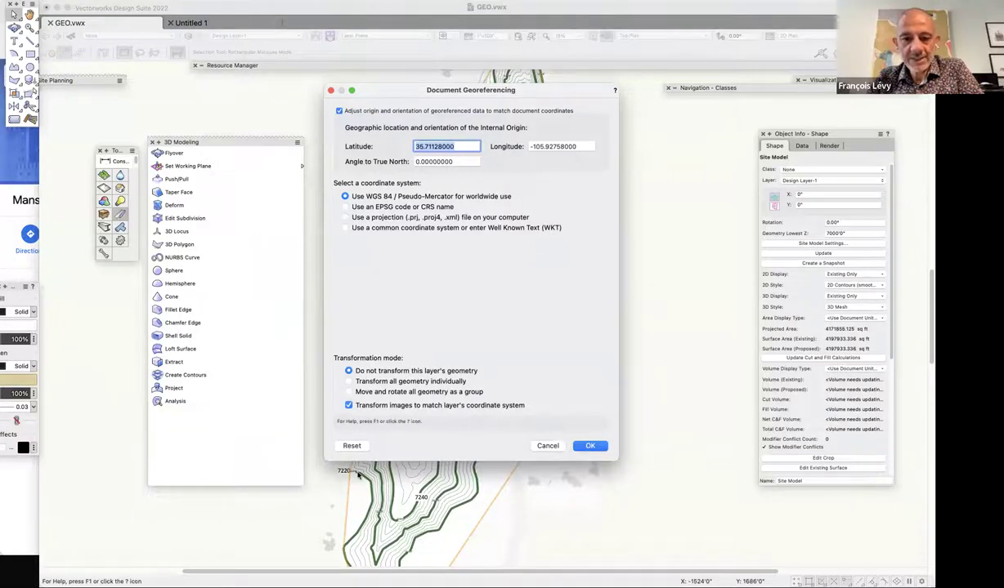
{"action": "left_click", "coordinate": [547, 446]}
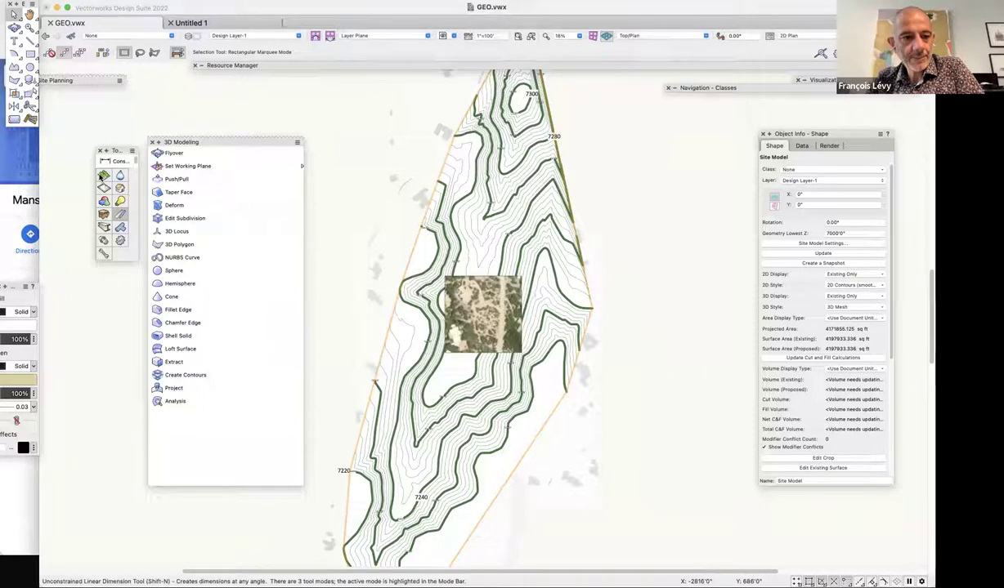
{"action": "left_click_drag", "start_coordinate": [104, 175], "coordinate": [92, 239]}
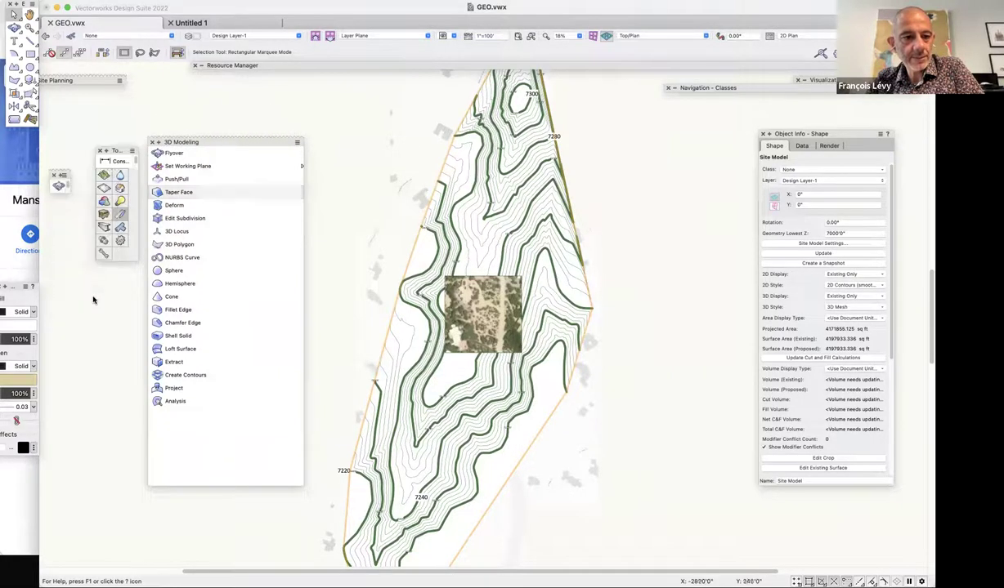
Place a Santa Fe, March 20, 9:00 AM heliodon beside the site and zoom in to check it.
{"action": "left_click", "coordinate": [63, 175]}
{"action": "left_click", "coordinate": [62, 232]}
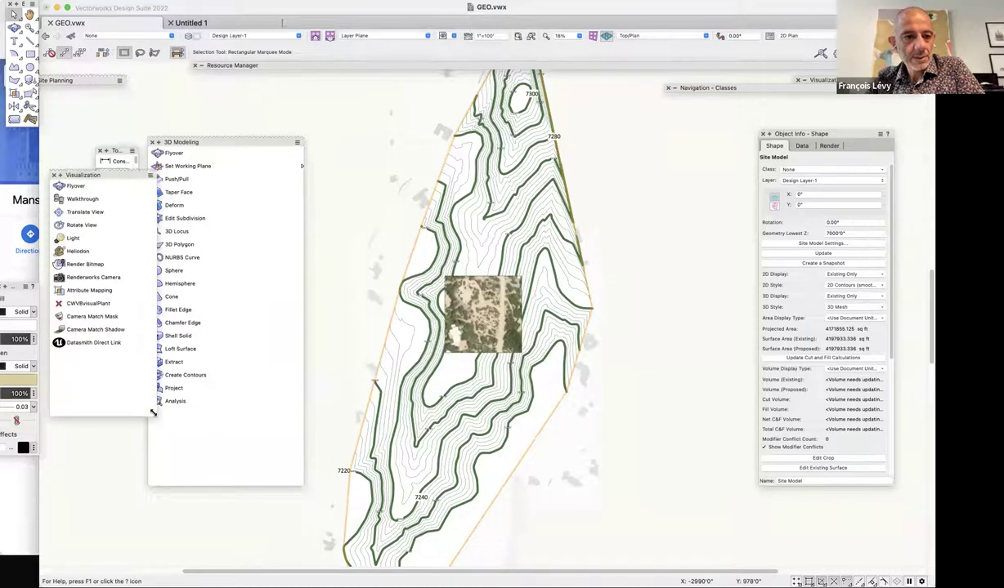
{"action": "left_click", "coordinate": [77, 251]}
{"action": "left_click", "coordinate": [268, 532]}
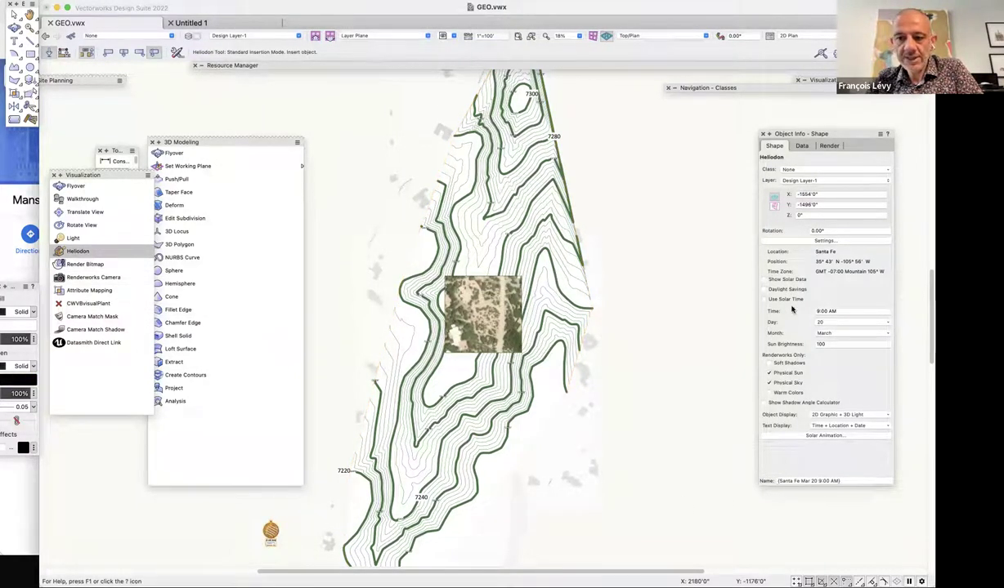
{"action": "key", "text": "c"}
{"action": "left_click_drag", "start_coordinate": [241, 493], "coordinate": [289, 539]}
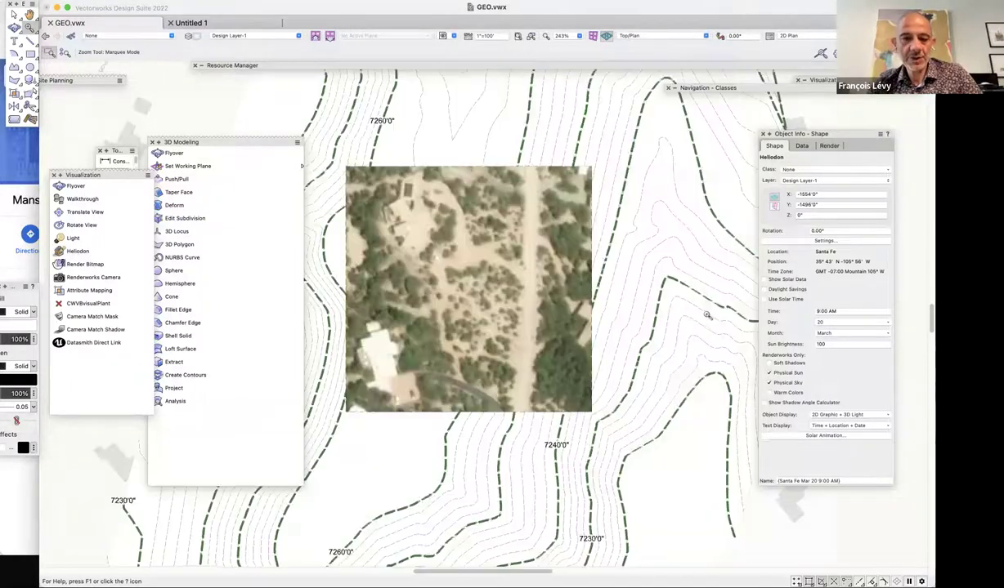
{"action": "key", "text": "super+6"}
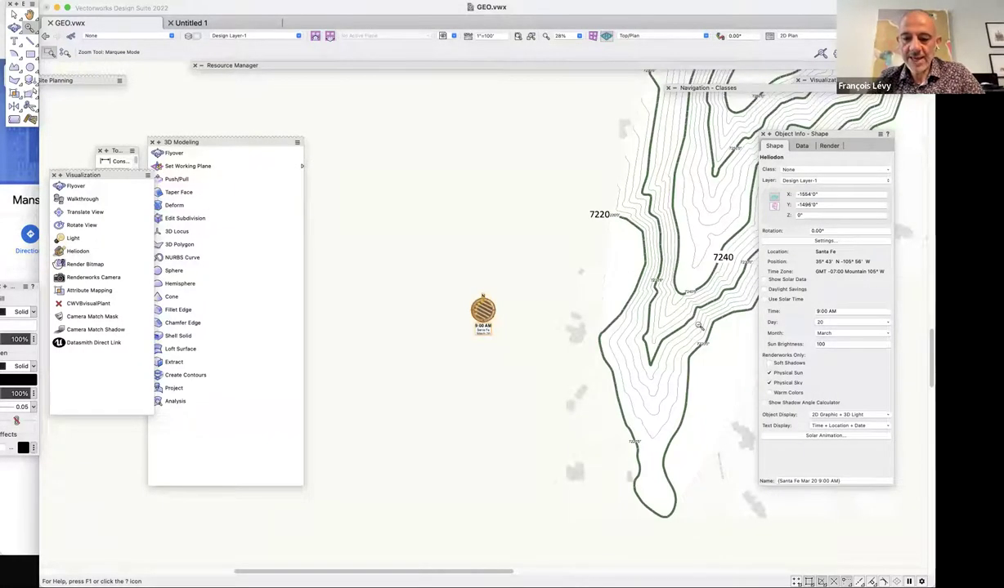
Render the whole terrain Shaded in Right Isometric view.
{"action": "key", "text": "3"}
{"action": "key", "text": "super+minus"}
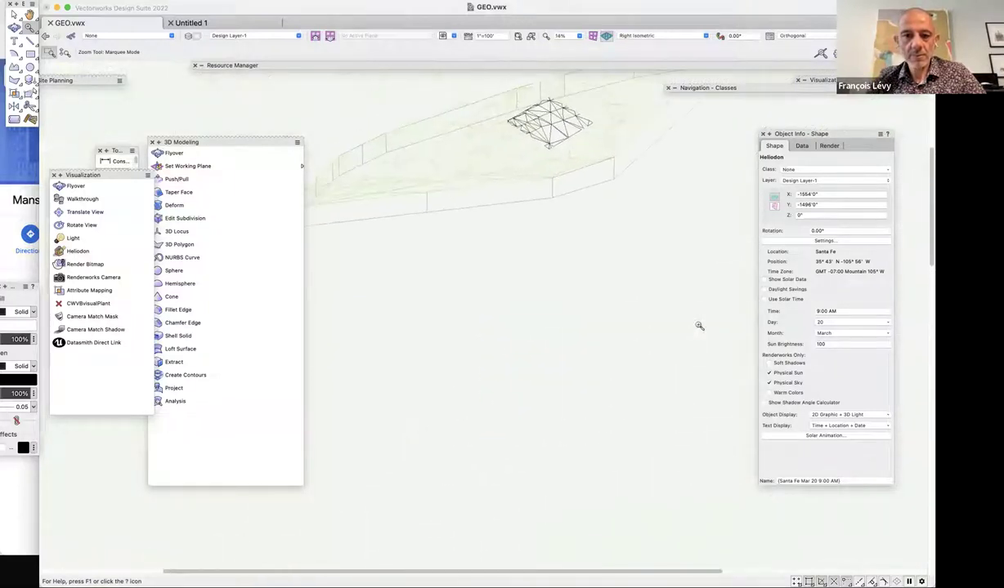
{"action": "key", "text": "super+shift+g"}
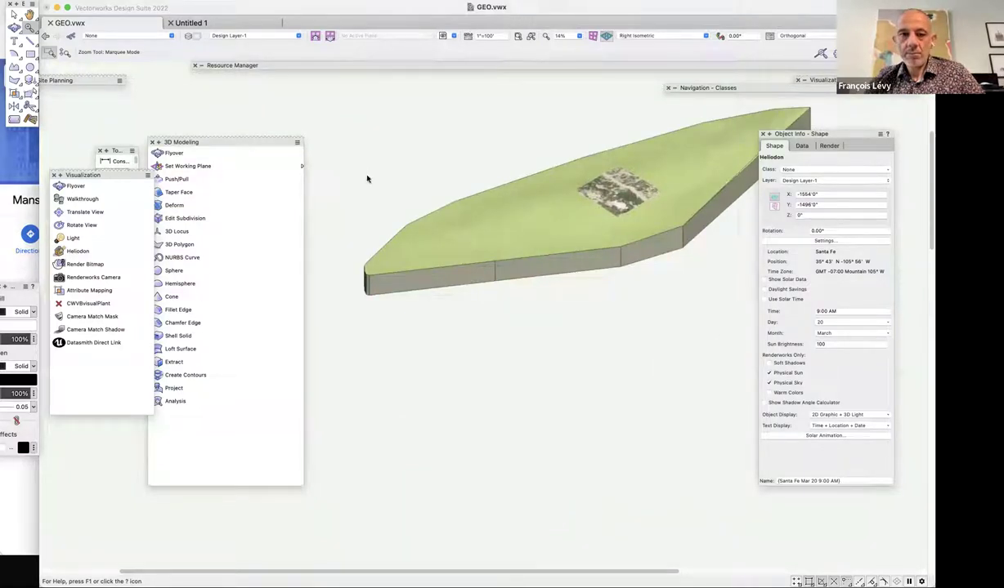
Set Shaded Options to High detail with High-quality shadows, re-render, and return to Top/Plan.
{"action": "left_click", "coordinate": [127, 0]}
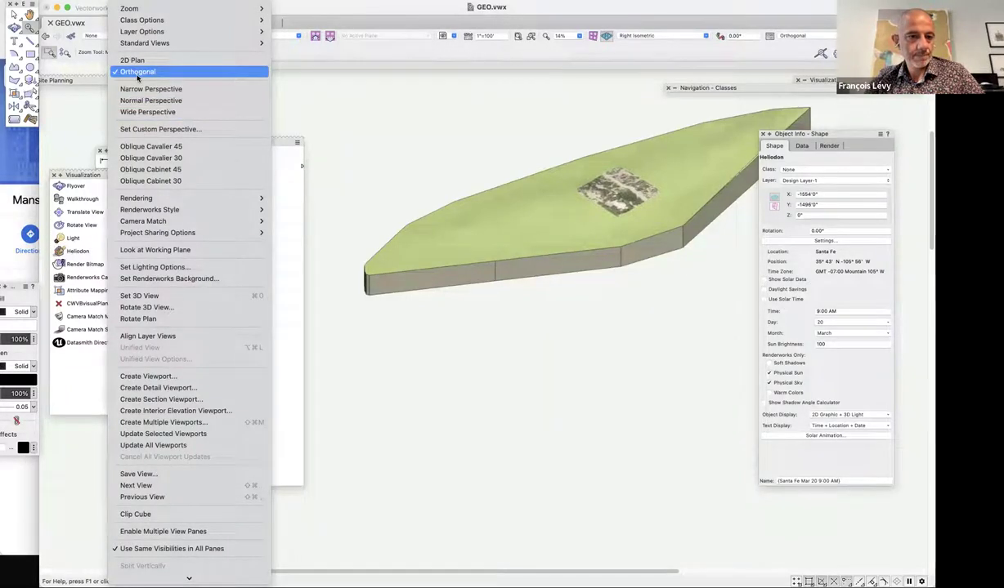
{"action": "mouse_move", "coordinate": [139, 199]}
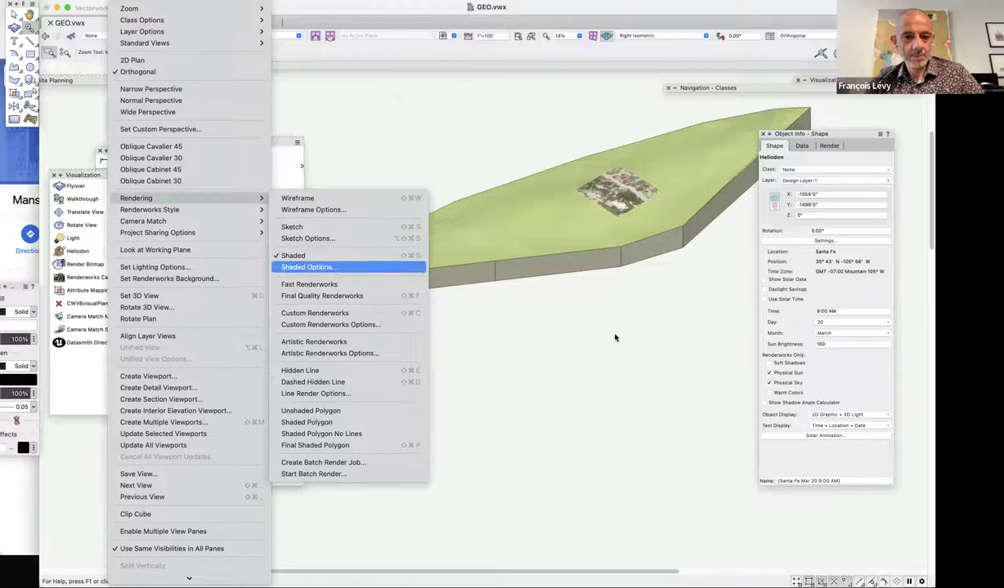
{"action": "left_click", "coordinate": [307, 268]}
{"action": "left_click", "coordinate": [461, 121]}
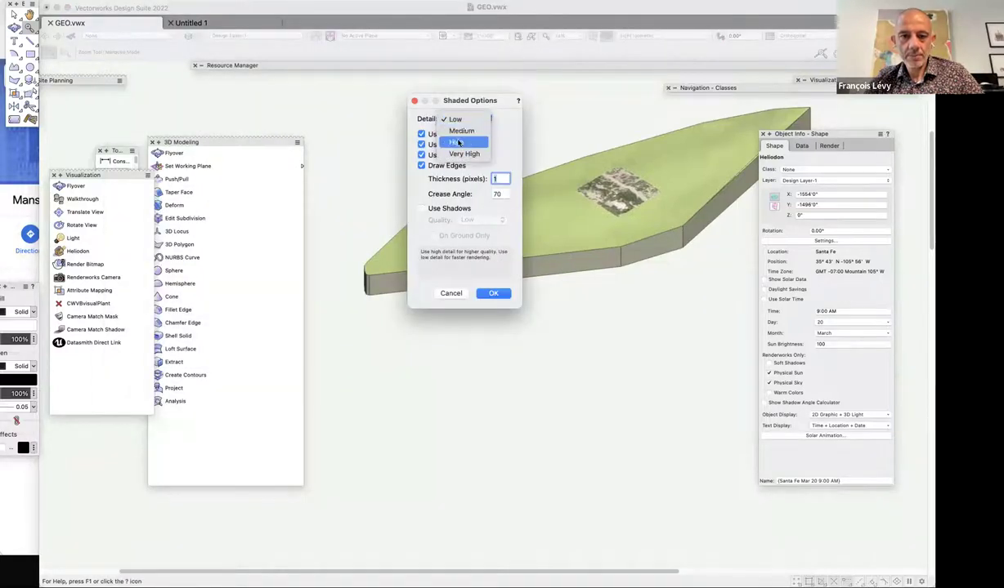
{"action": "left_click", "coordinate": [456, 142]}
{"action": "left_click", "coordinate": [421, 208]}
{"action": "left_click", "coordinate": [478, 221]}
{"action": "left_click", "coordinate": [471, 244]}
{"action": "key", "text": "Return"}
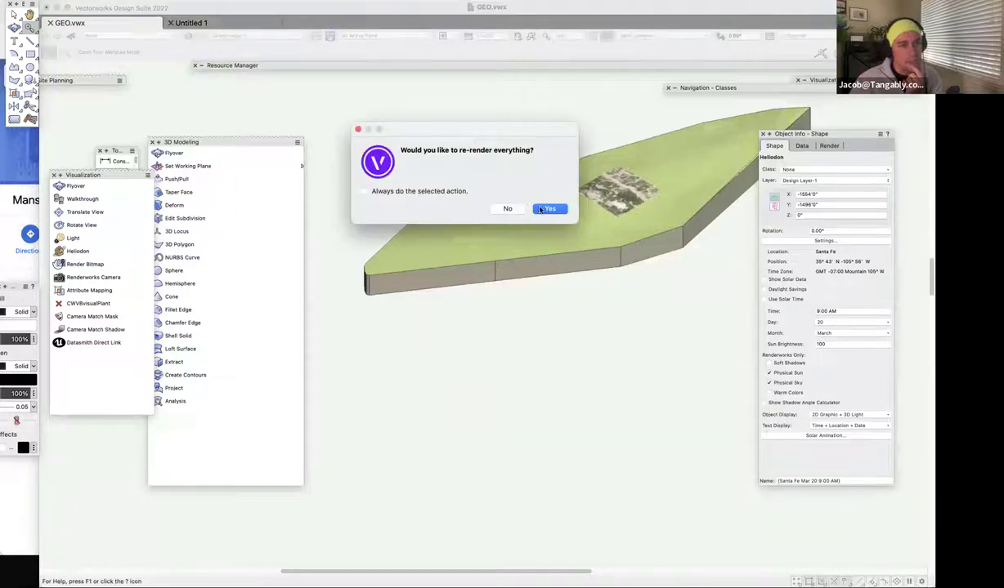
{"action": "left_click", "coordinate": [547, 210]}
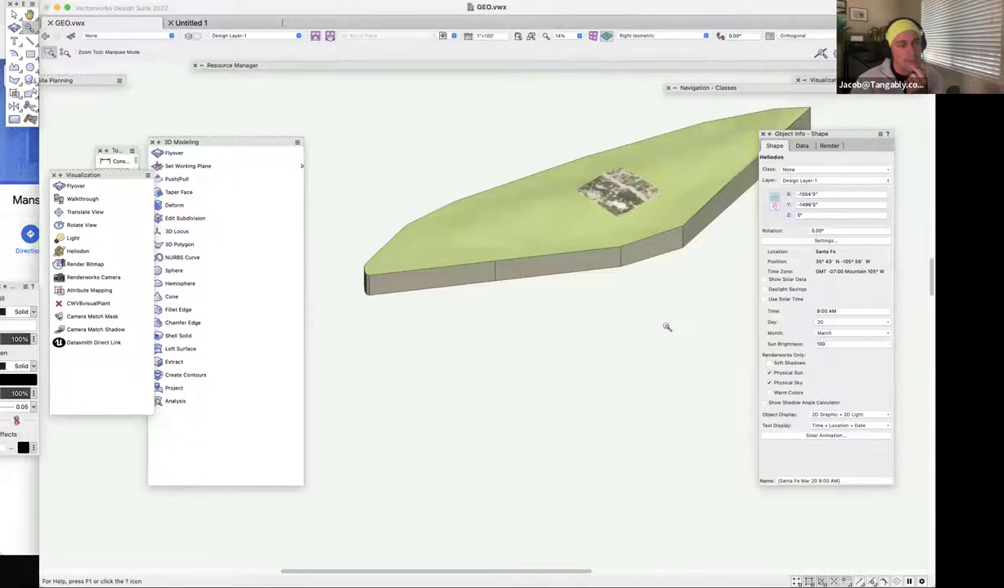
{"action": "key", "text": "super+5"}
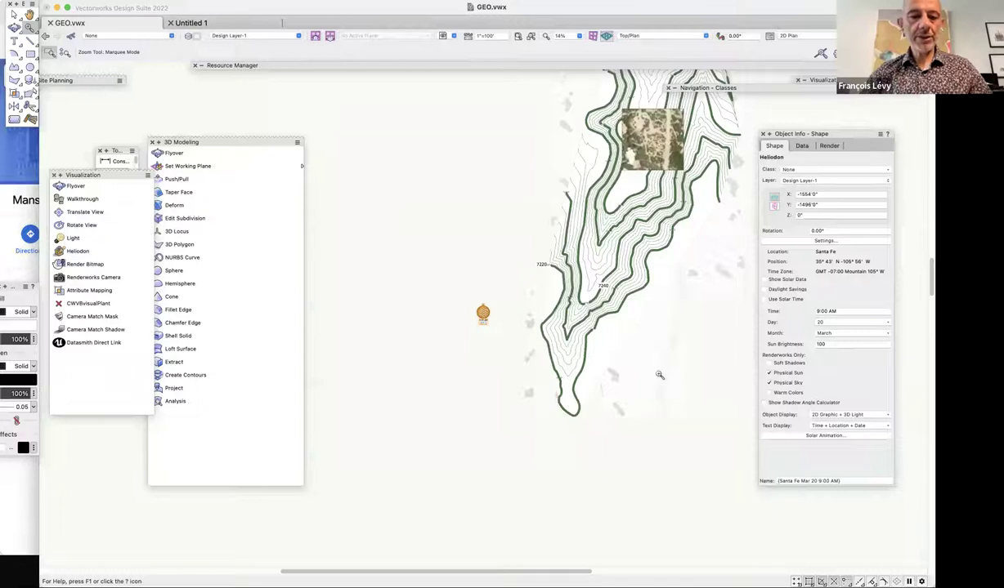
Zoom out, select the site model, and enter Edit Crop.
{"action": "key", "text": "super+minus"}
{"action": "key", "text": "x"}
{"action": "left_click", "coordinate": [574, 315]}
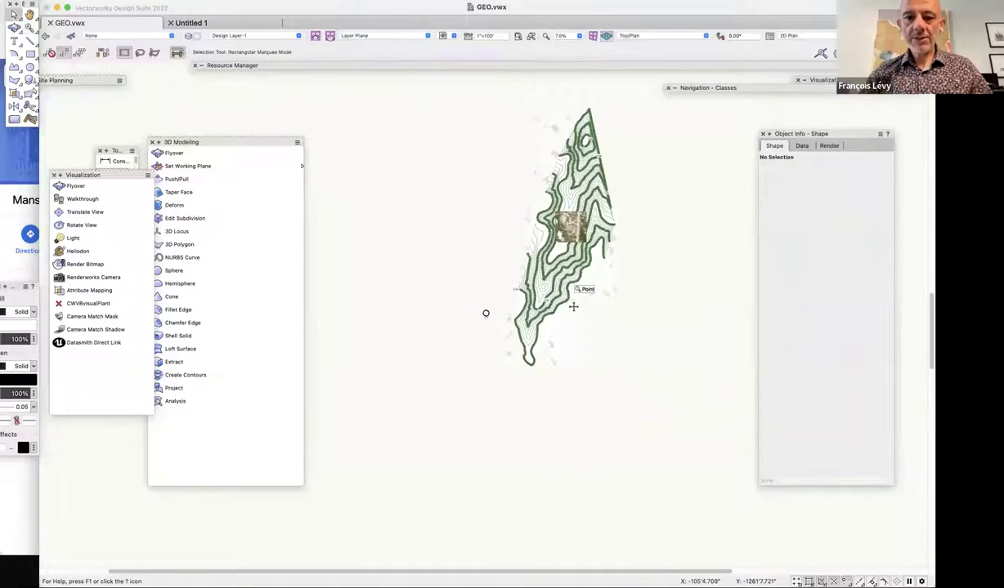
{"action": "left_click", "coordinate": [573, 306]}
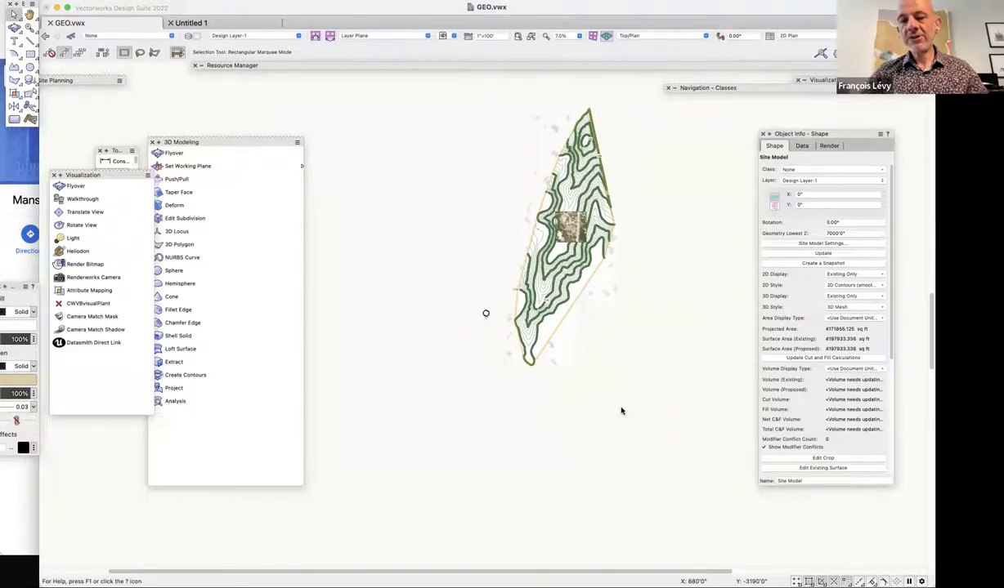
{"action": "right_click", "coordinate": [574, 283]}
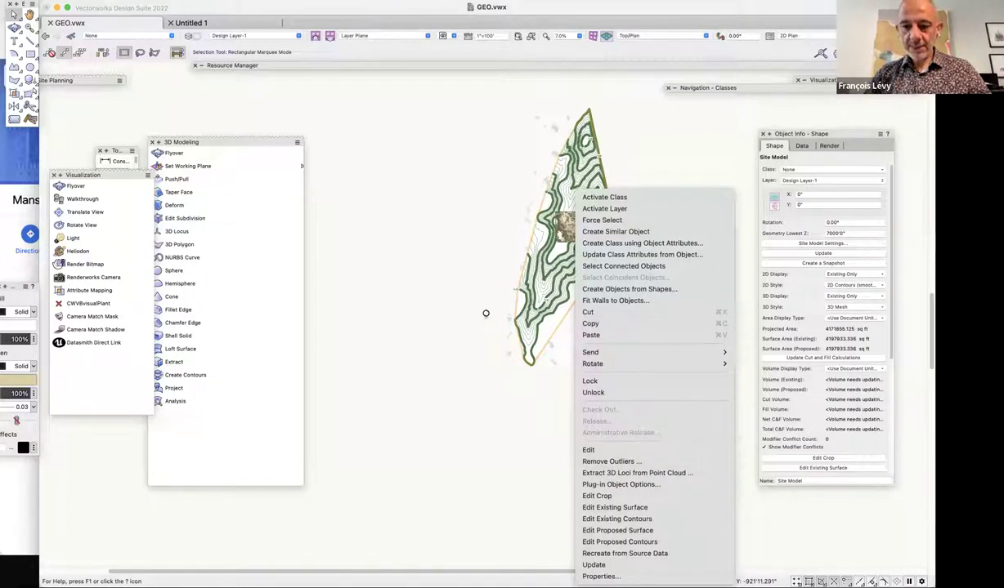
{"action": "left_click", "coordinate": [624, 497]}
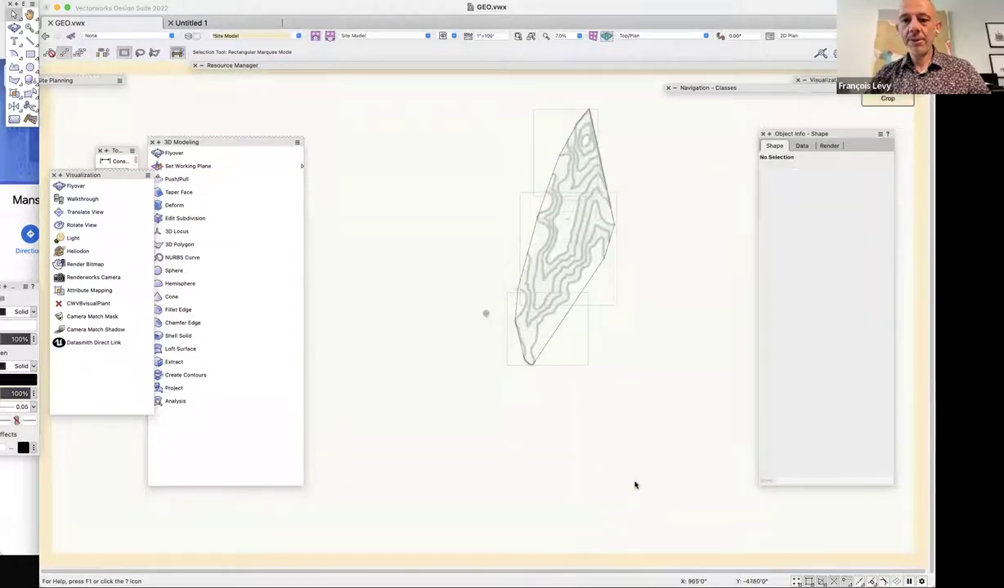
Select the crop boundary polyline, exit the crop, and close the Visualization and 3D Modeling palettes.
{"action": "left_click", "coordinate": [575, 301]}
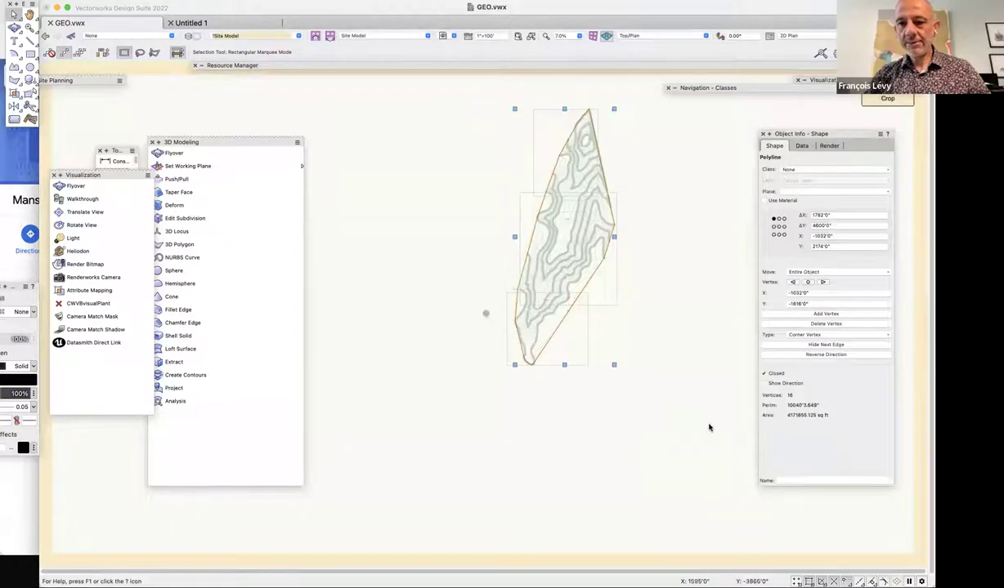
{"action": "left_click", "coordinate": [887, 99]}
{"action": "left_click", "coordinate": [651, 391]}
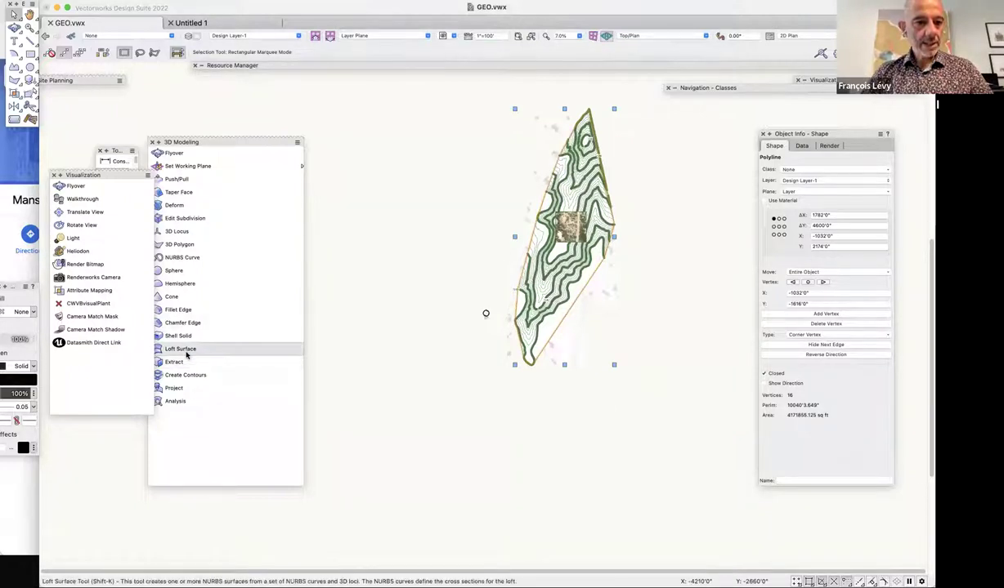
{"action": "left_click", "coordinate": [53, 175]}
{"action": "left_click", "coordinate": [152, 142]}
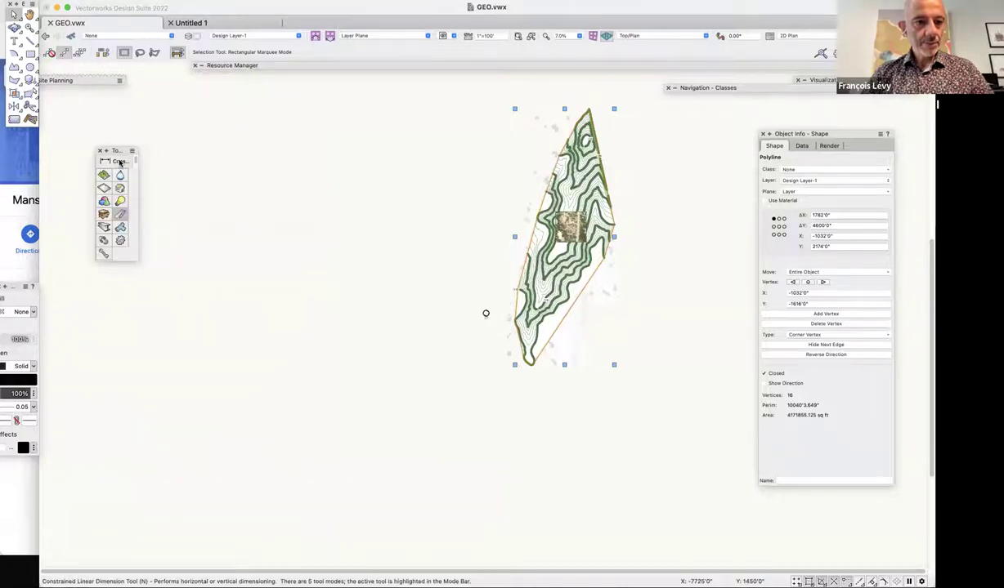
Place a Geoimage covering the site bounds from the Site Planning tools.
{"action": "left_click_drag", "start_coordinate": [85, 80], "coordinate": [277, 152]}
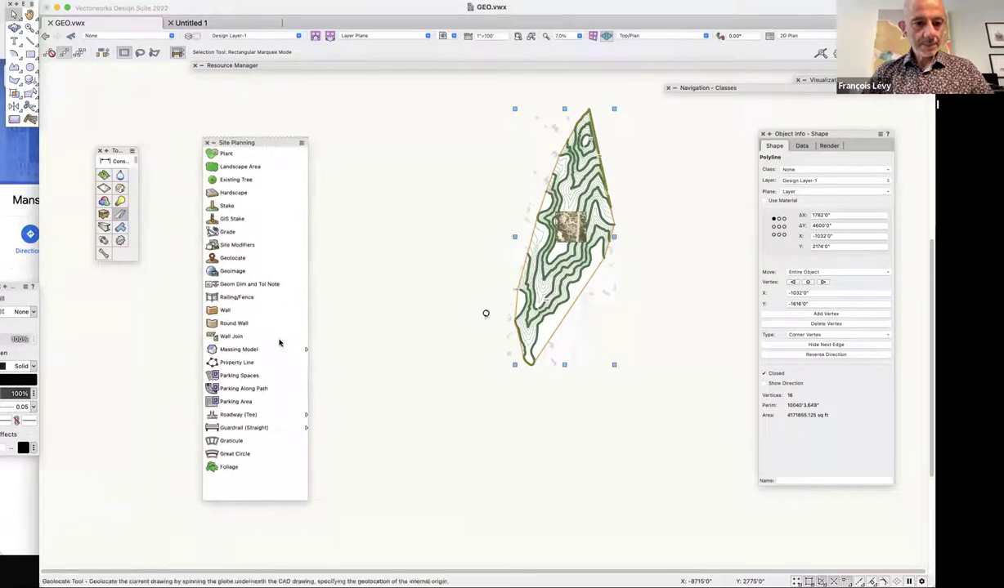
{"action": "left_click", "coordinate": [237, 271]}
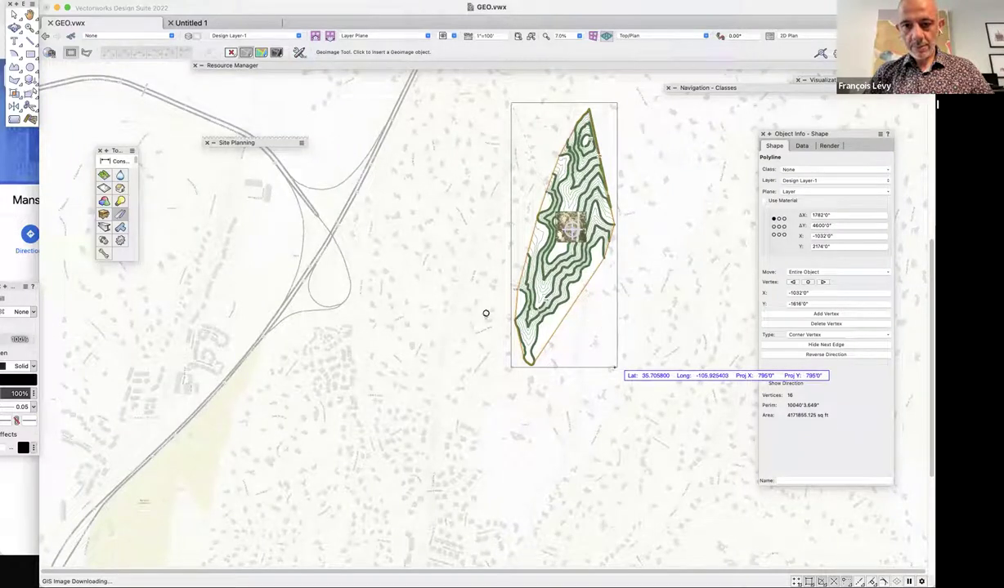
{"action": "left_click", "coordinate": [615, 367]}
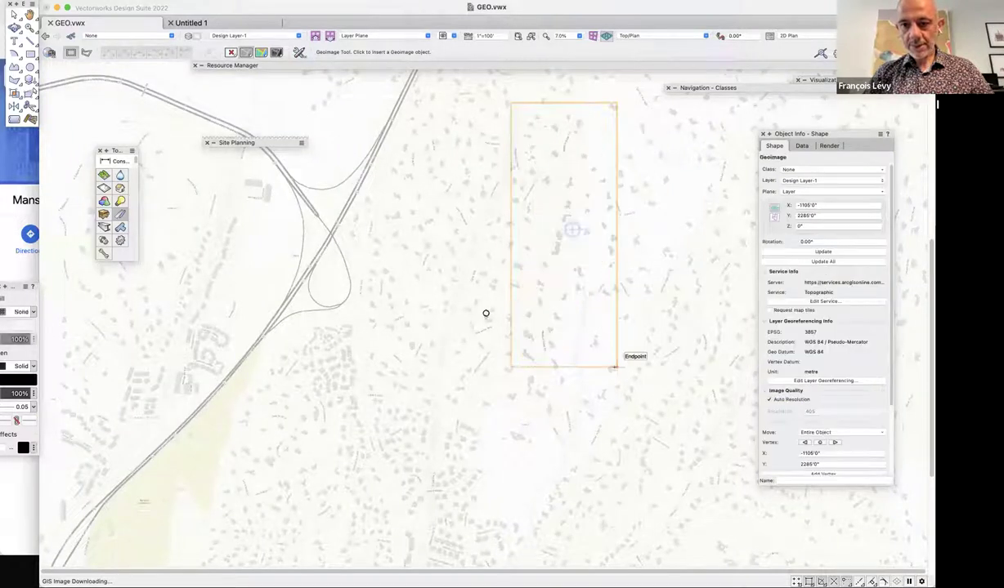
Change the Geoimage map service from Topographic to Imagery and return to the Selection tool.
{"action": "left_click", "coordinate": [834, 306]}
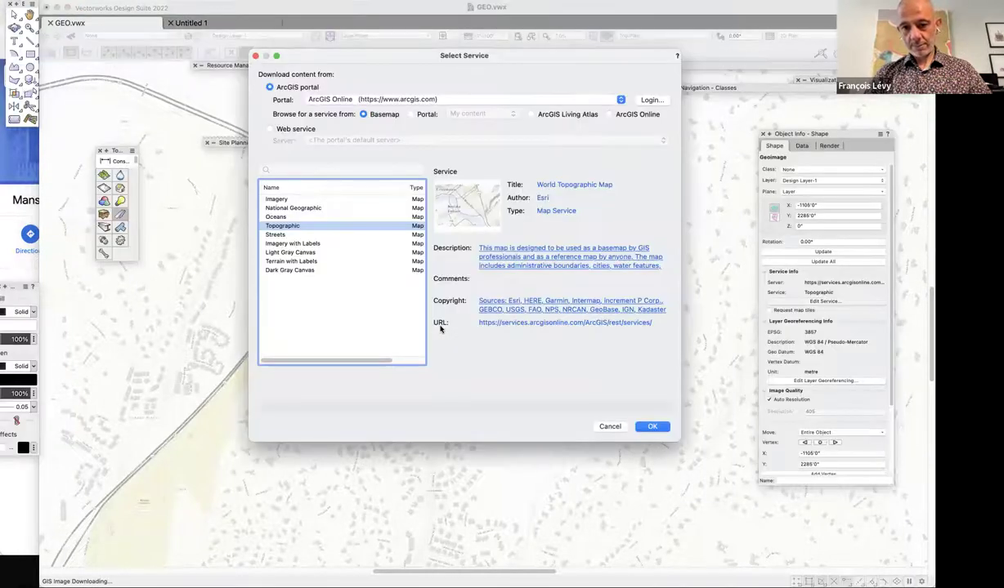
{"action": "left_click", "coordinate": [301, 199]}
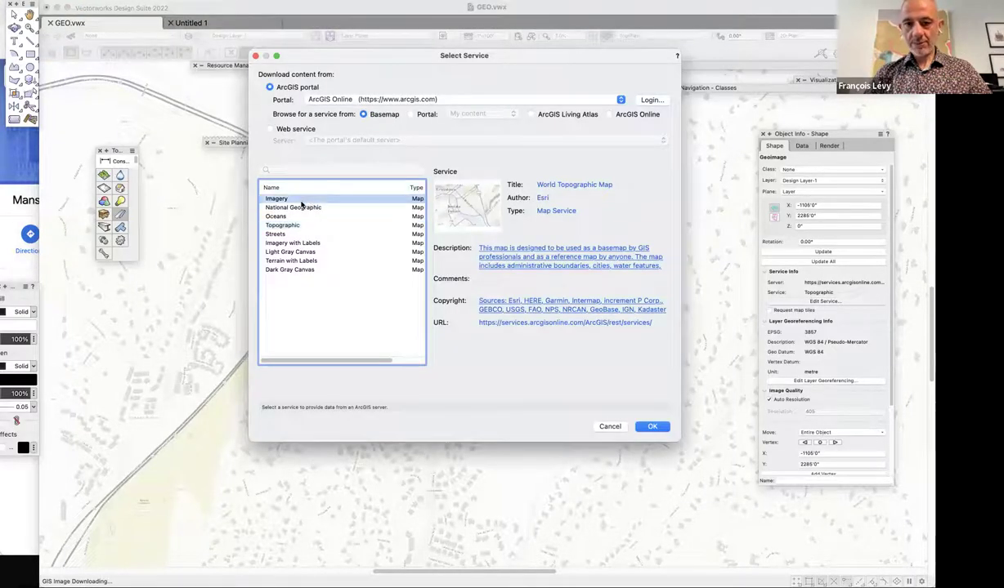
{"action": "left_click", "coordinate": [650, 426]}
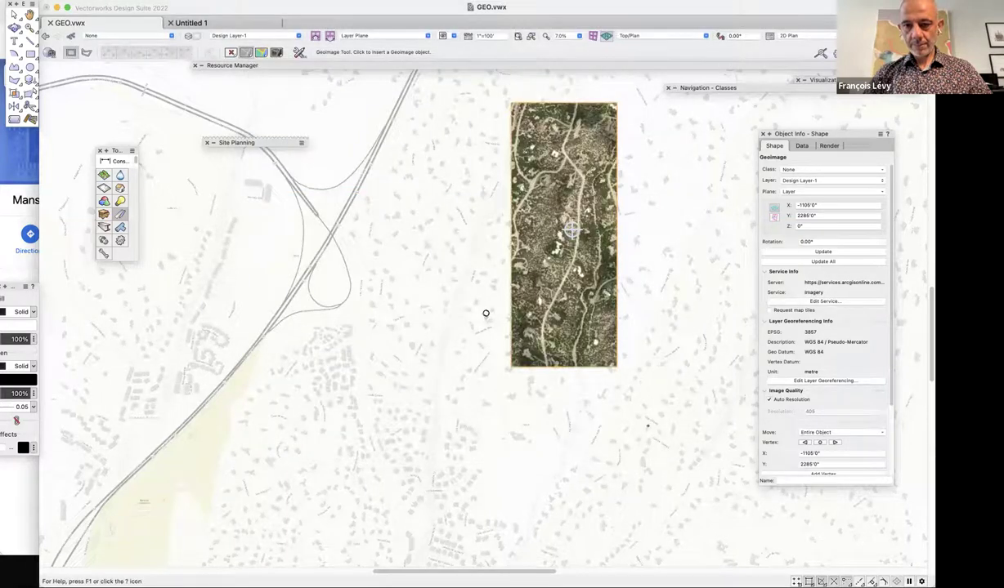
{"action": "left_click", "coordinate": [14, 16]}
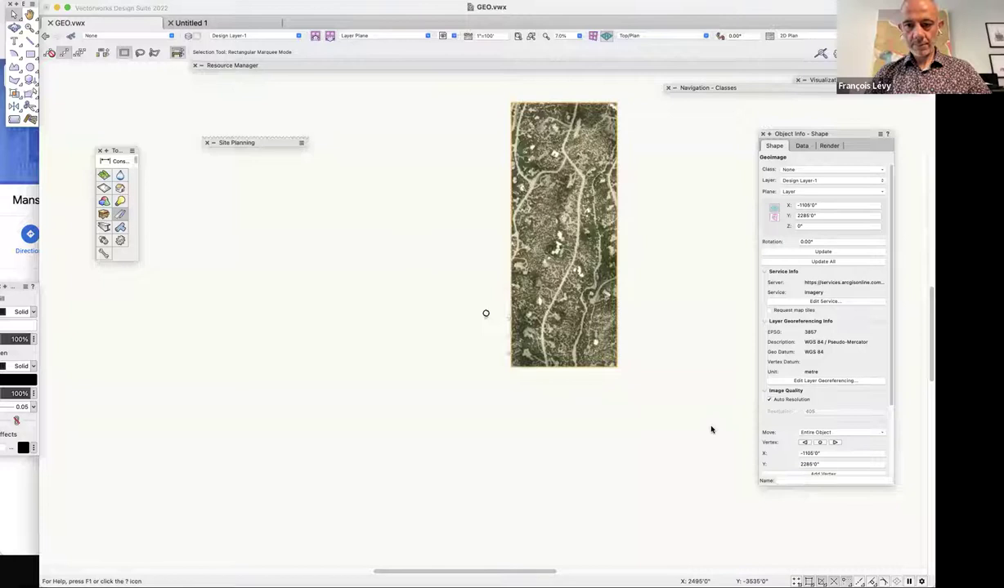
{"action": "scroll", "coordinate": [703, 425], "scroll_direction": "right", "scroll_amount": 1}
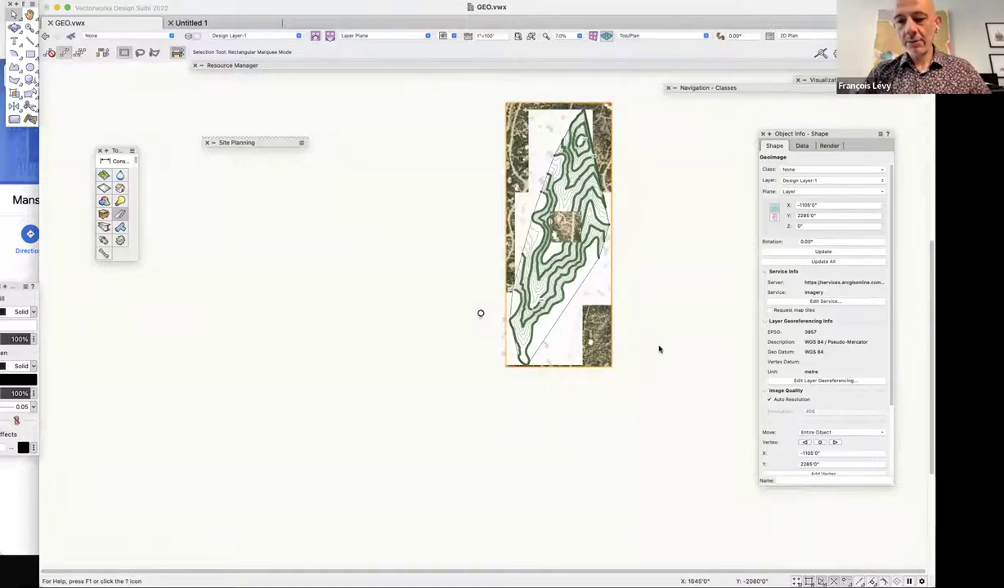
{"action": "key", "text": "super+["}
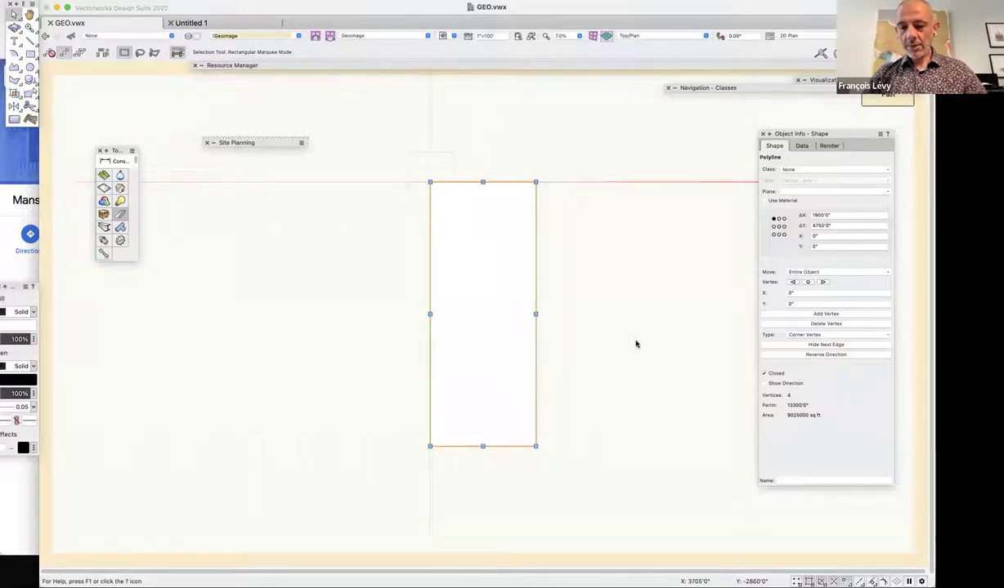
{"action": "key", "text": "super+]"}
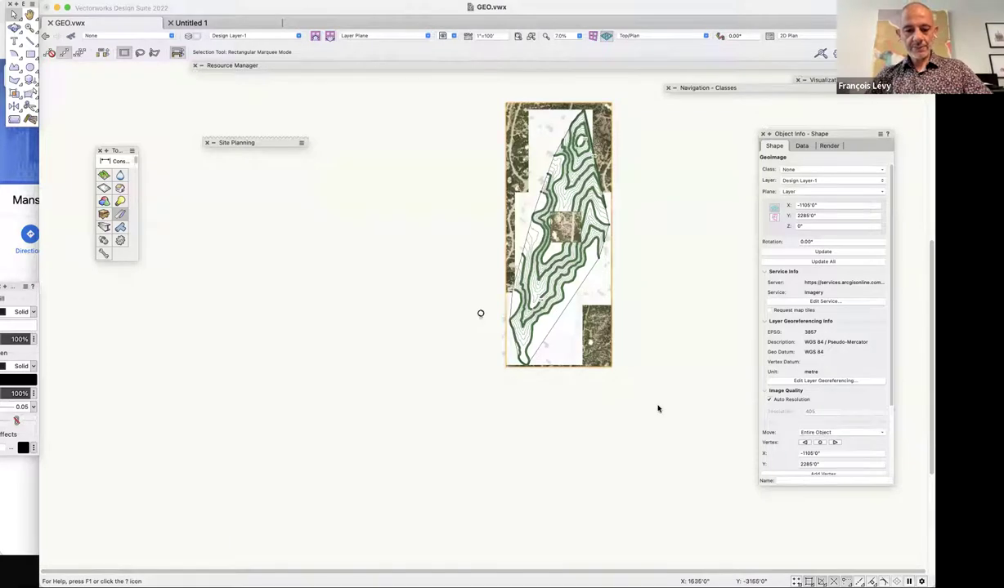
{"action": "scroll", "coordinate": [658, 408], "scroll_direction": "up", "scroll_amount": 3}
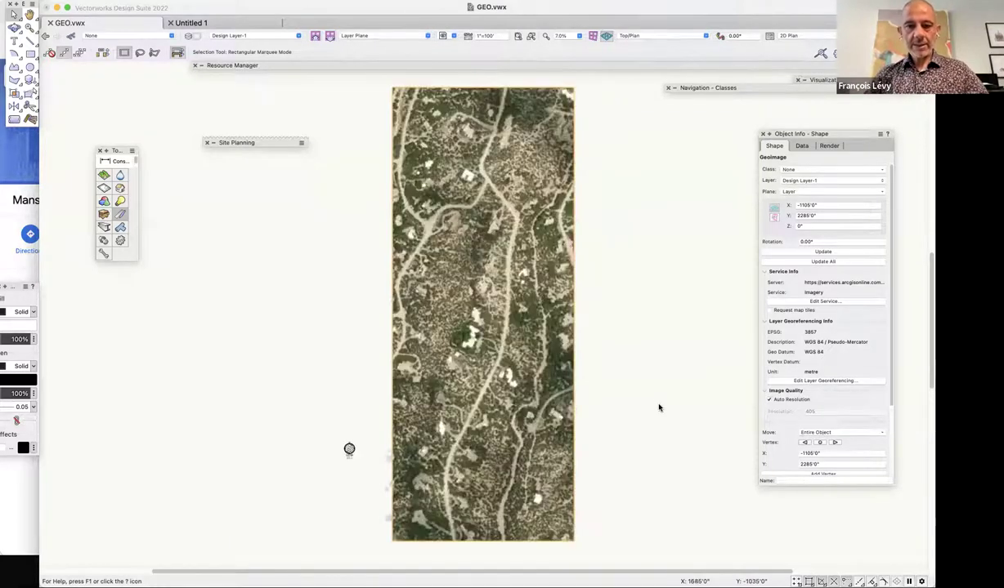
{"action": "left_click", "coordinate": [297, 253]}
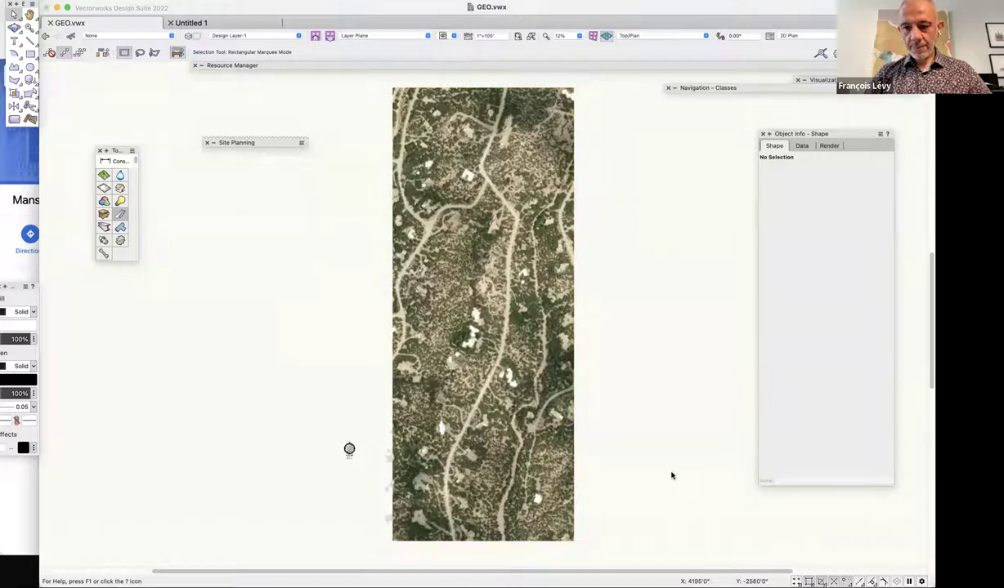
Paste the copied aerial image as a bitmap, then undo it.
{"action": "left_click", "coordinate": [544, 406]}
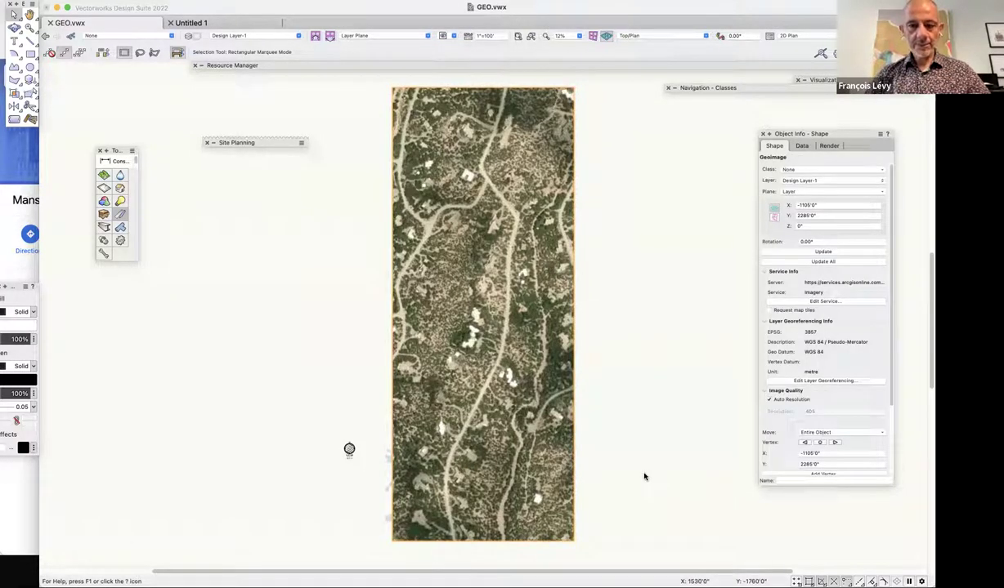
{"action": "left_click", "coordinate": [49, 0]}
{"action": "mouse_move", "coordinate": [103, 0]}
{"action": "left_click", "coordinate": [122, 99]}
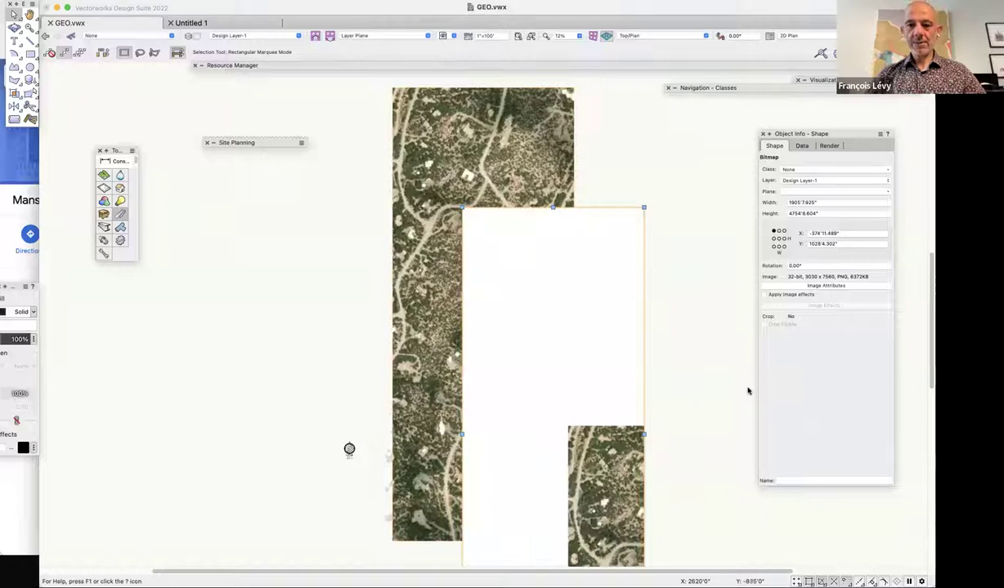
{"action": "key", "text": "super+z"}
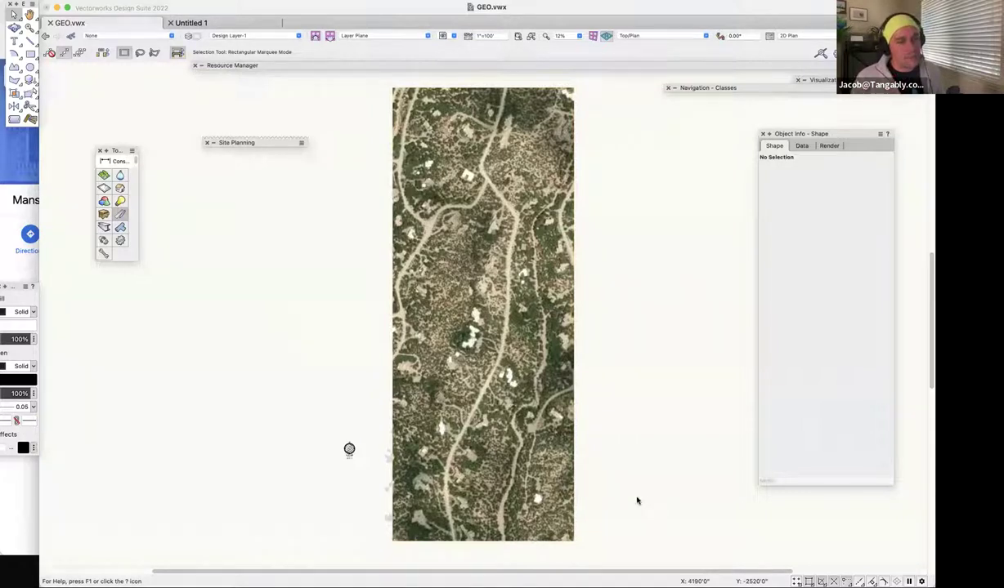
Select the site boundary outline lying over the aerial geoimage.
{"action": "left_click", "coordinate": [572, 472]}
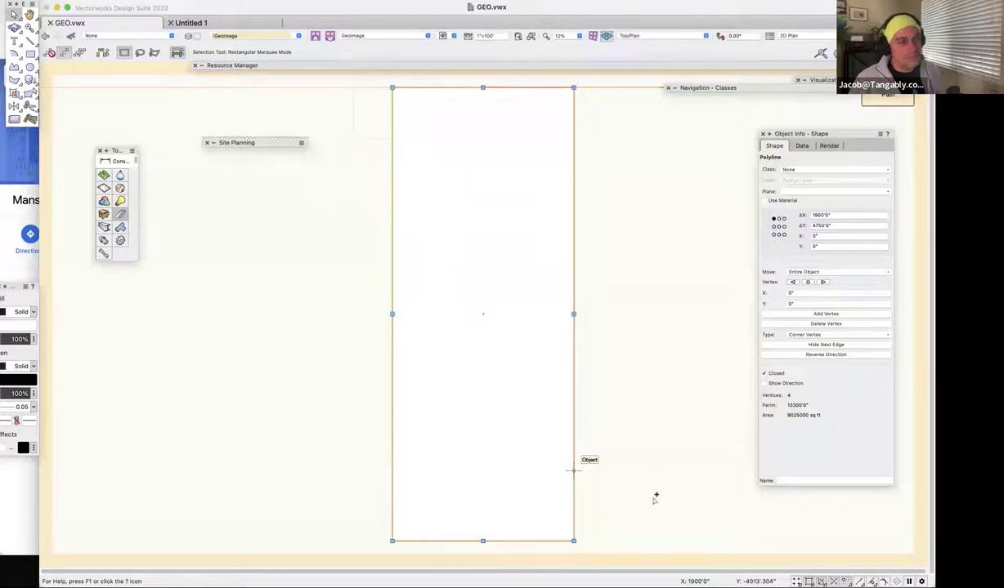
{"action": "left_click", "coordinate": [653, 501]}
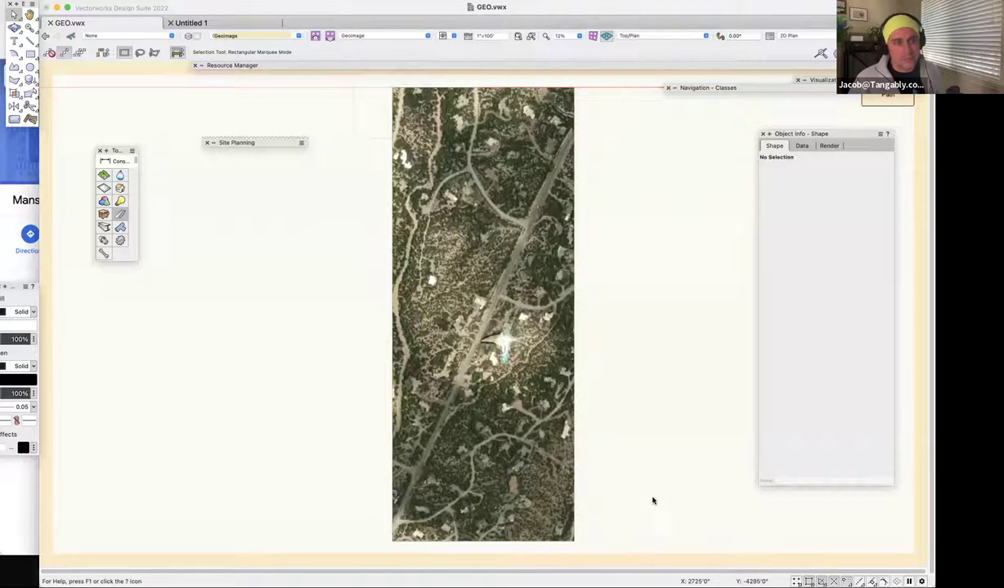
{"action": "left_click", "coordinate": [586, 487]}
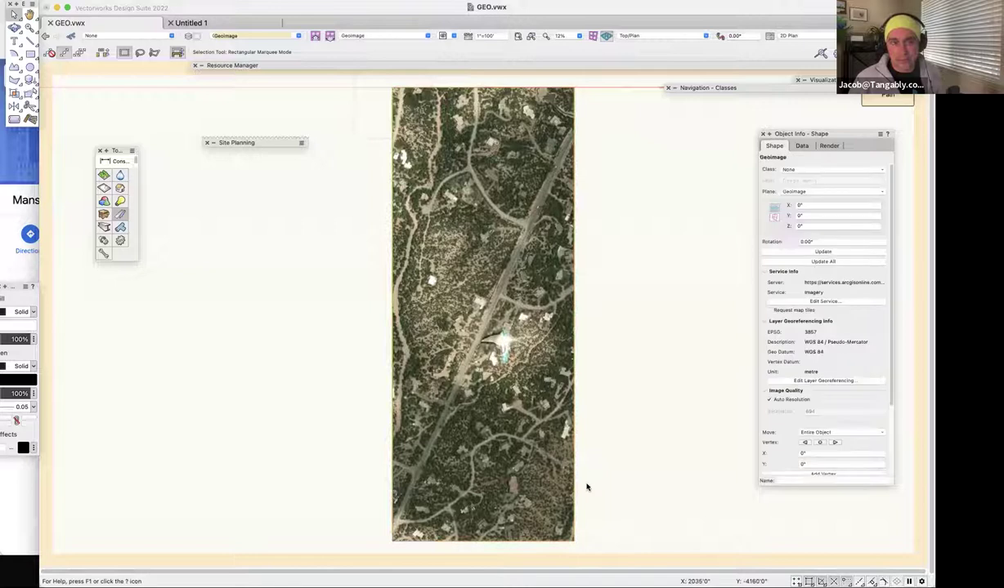
{"action": "left_click", "coordinate": [586, 487]}
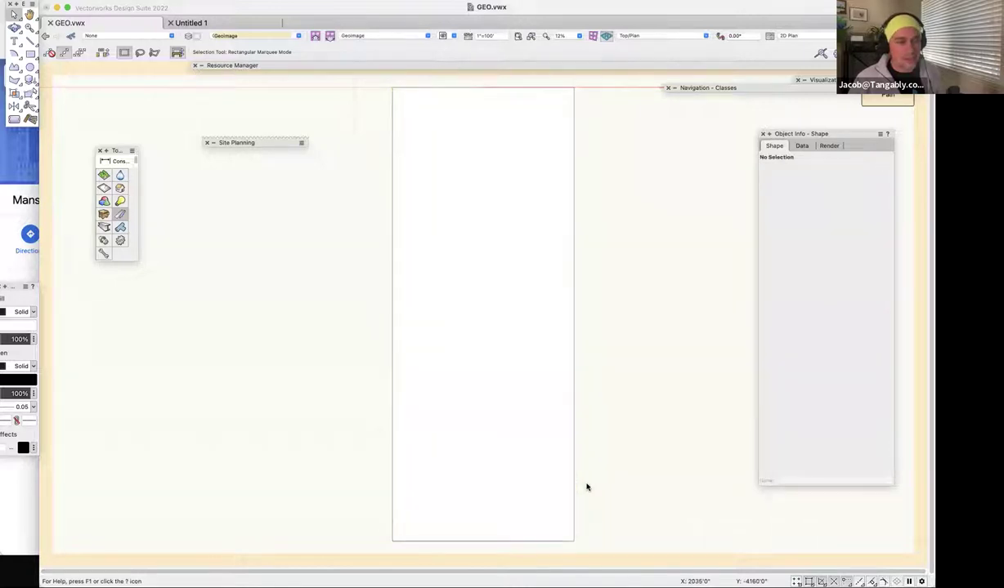
{"action": "left_click", "coordinate": [639, 464]}
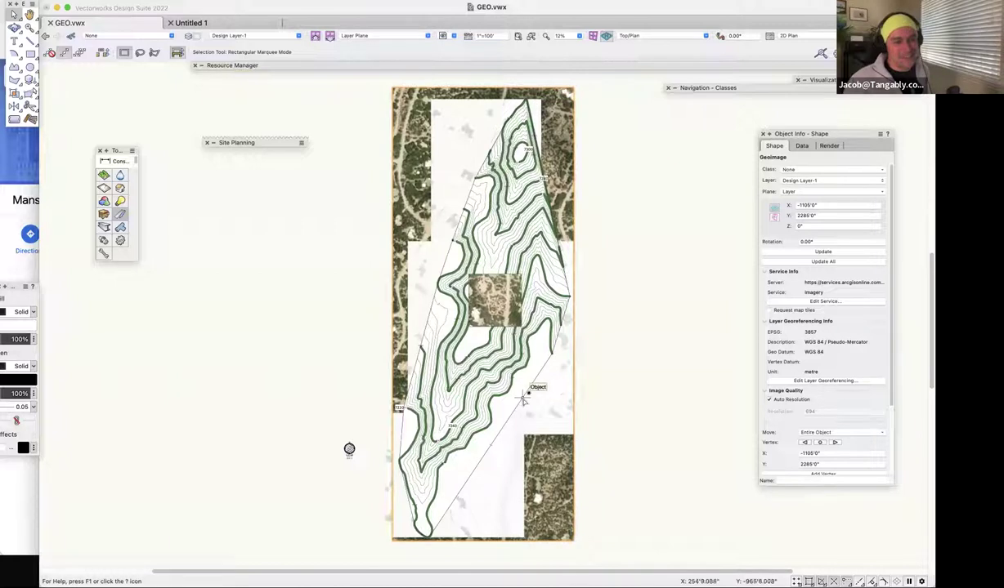
{"action": "left_click", "coordinate": [653, 396]}
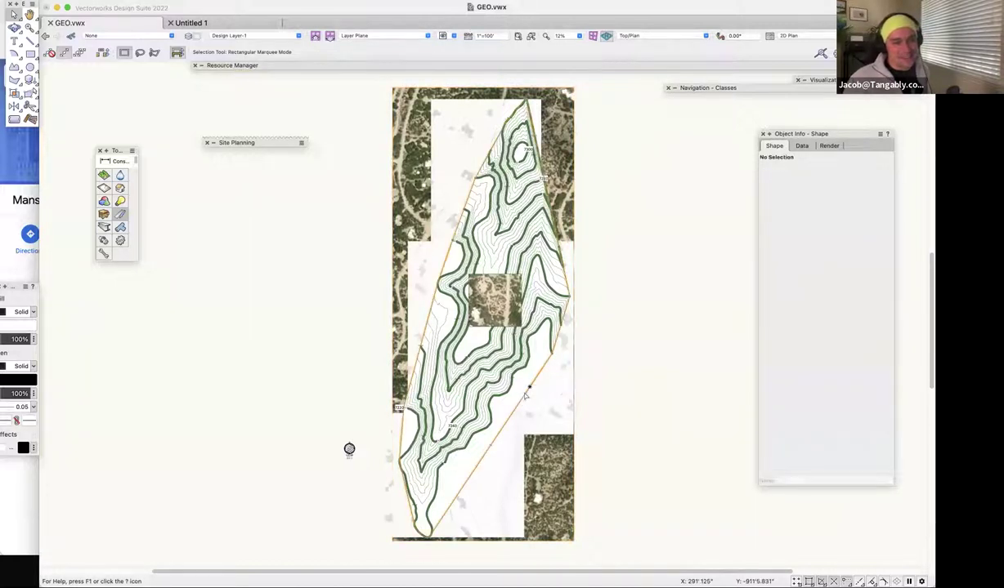
{"action": "left_click", "coordinate": [526, 396]}
Edit the geoimage crop and delete the rectangular outline, keeping the site boundary polyline.
{"action": "left_click", "coordinate": [578, 514]}
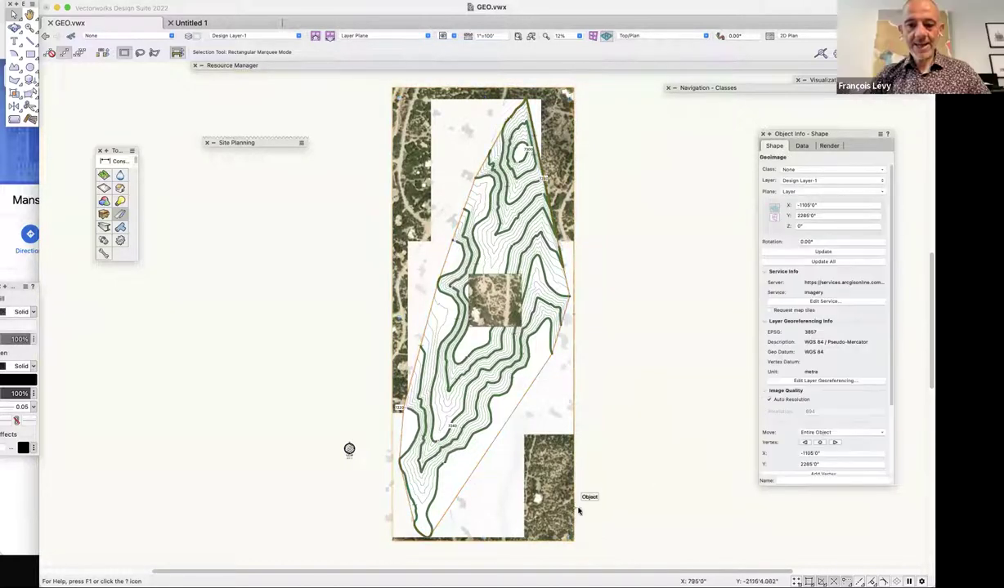
{"action": "left_click", "coordinate": [581, 512]}
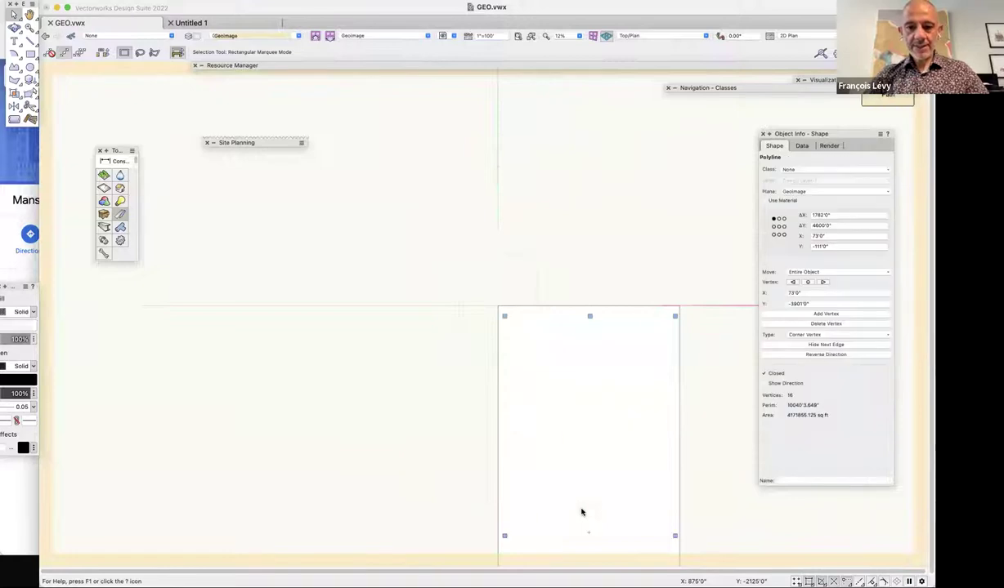
{"action": "left_click", "coordinate": [565, 358]}
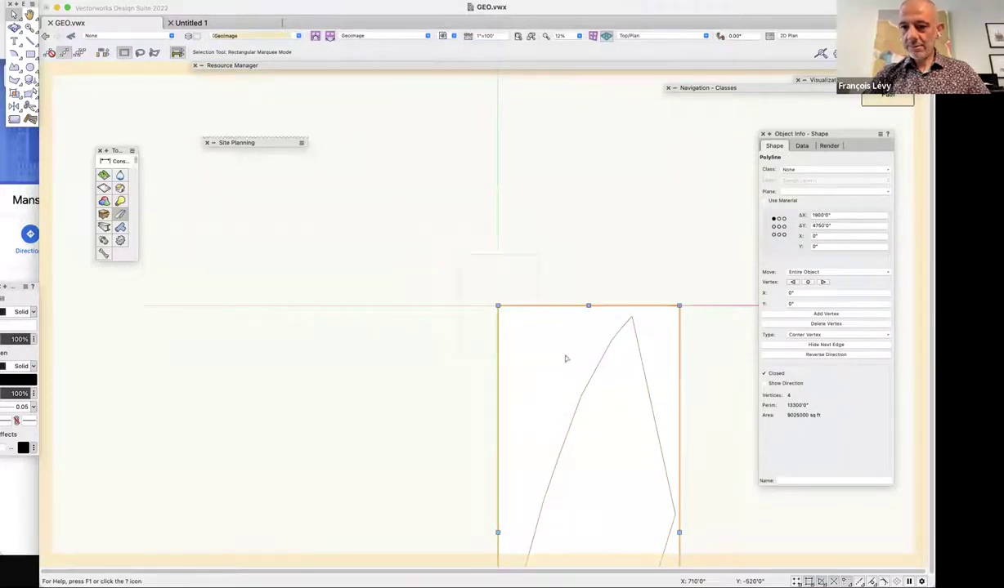
{"action": "key", "text": "Delete"}
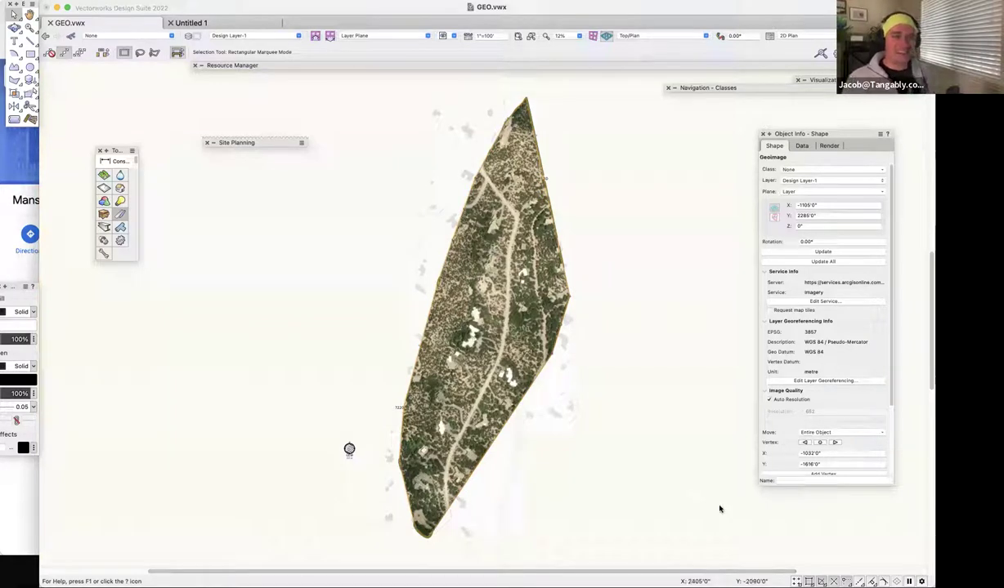
Orbit with Flyover until the site wireframe floats above the cropped aerial image.
{"action": "left_click", "coordinate": [16, 30]}
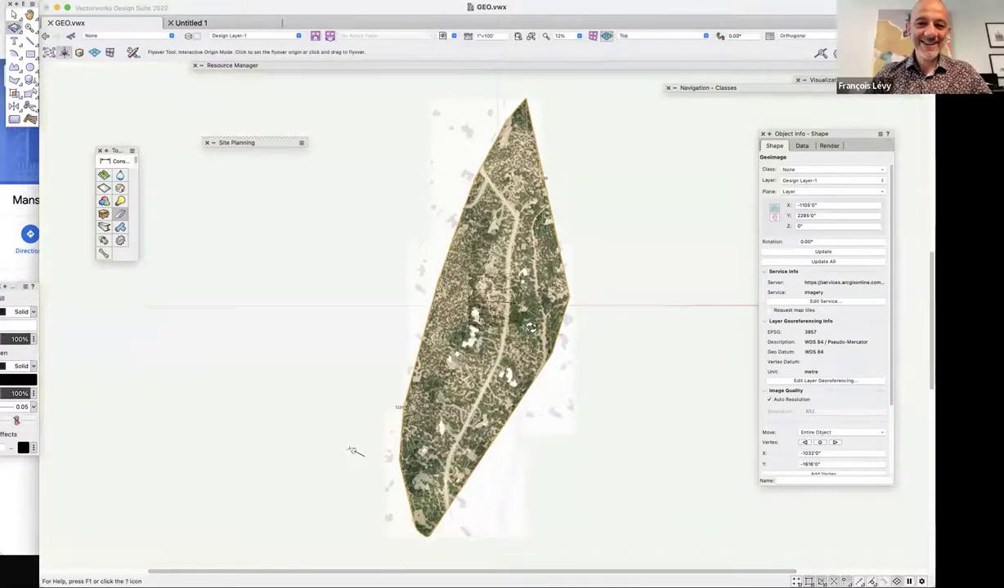
{"action": "left_click_drag", "start_coordinate": [572, 409], "coordinate": [687, 419]}
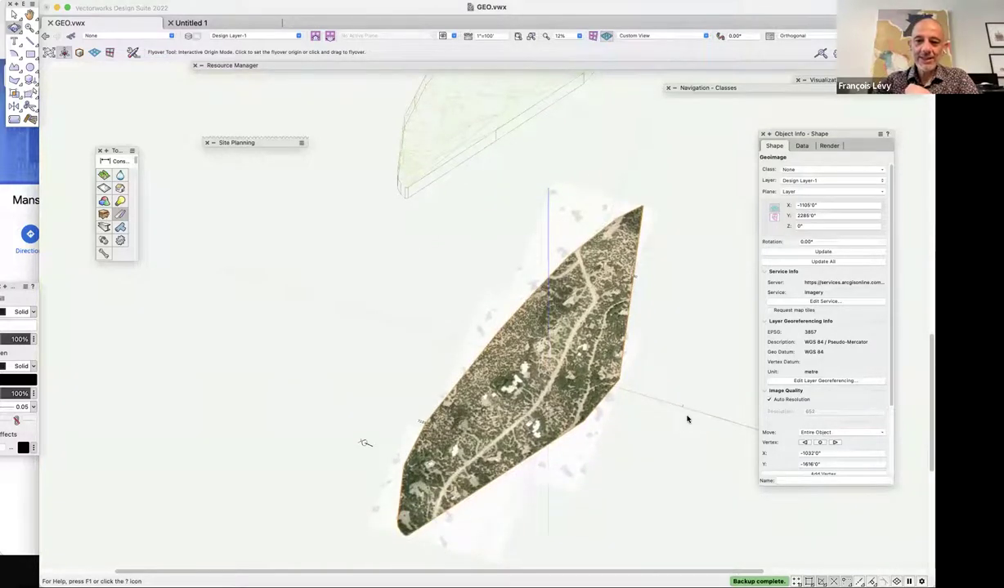
{"action": "left_click_drag", "start_coordinate": [687, 419], "coordinate": [687, 419]}
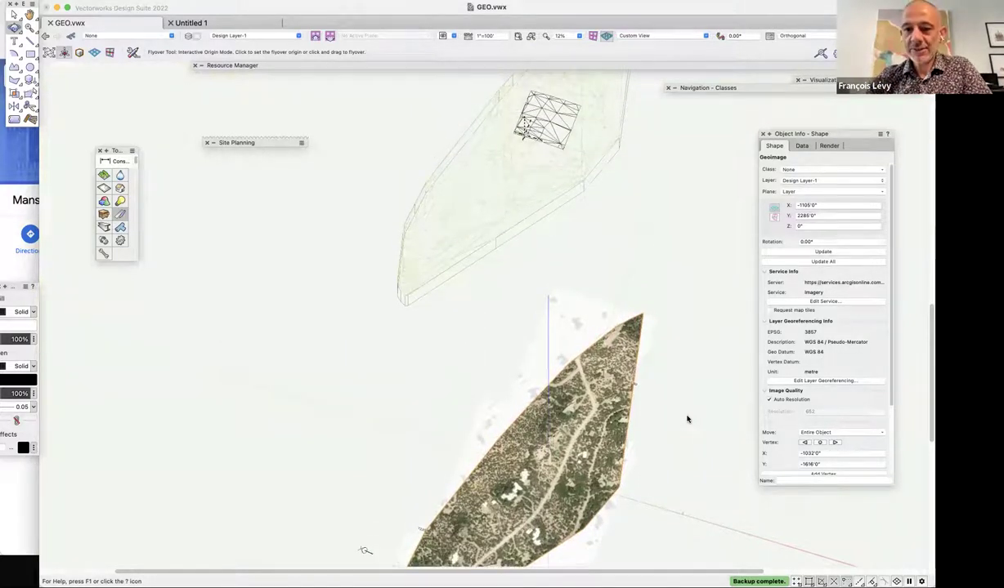
{"action": "left_click_drag", "start_coordinate": [686, 419], "coordinate": [686, 419]}
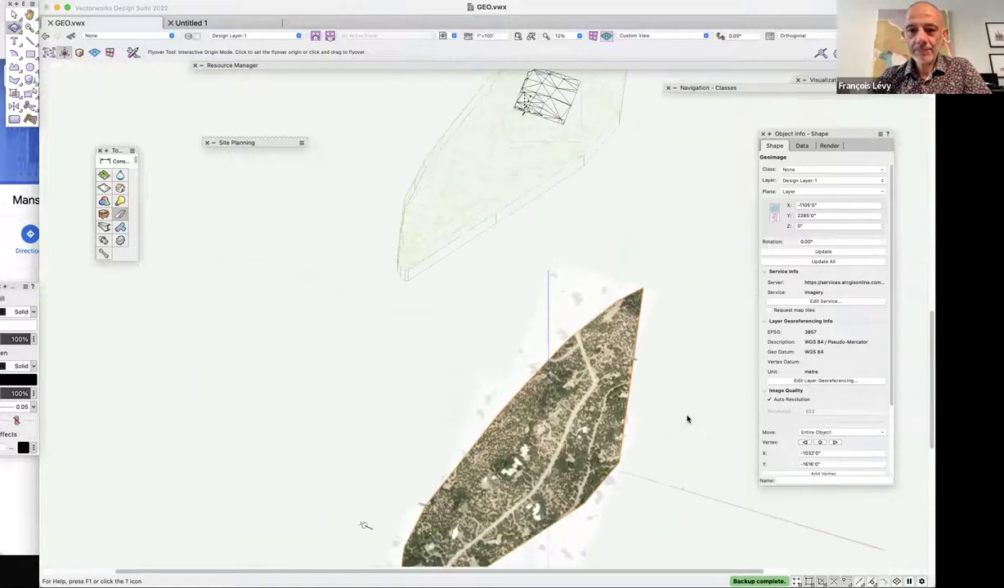
{"action": "left_click", "coordinate": [284, 68]}
Create a new Renderworks texture named 'big_site' in the file's resources.
{"action": "right_click", "coordinate": [456, 200]}
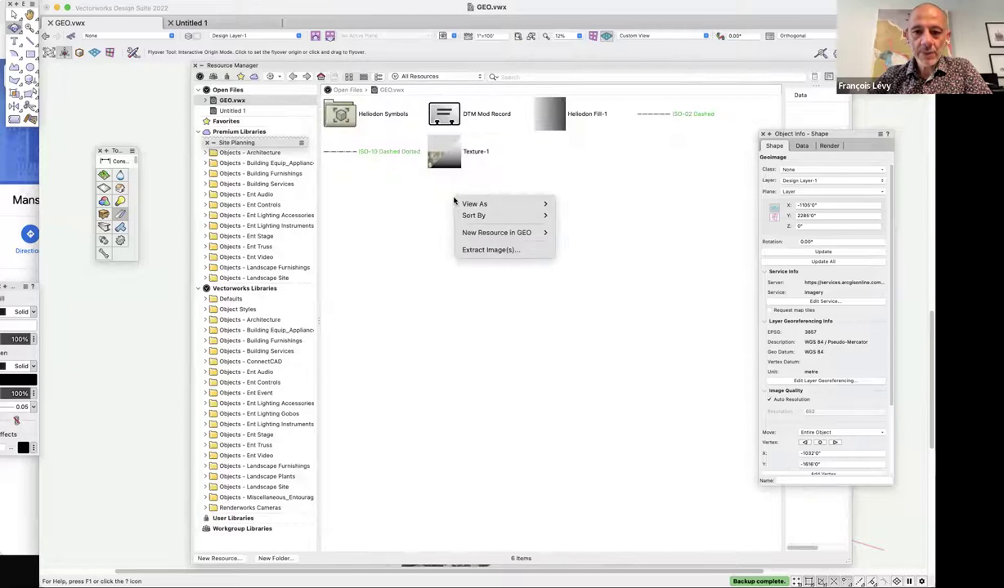
{"action": "left_click", "coordinate": [388, 204]}
{"action": "right_click", "coordinate": [448, 205]}
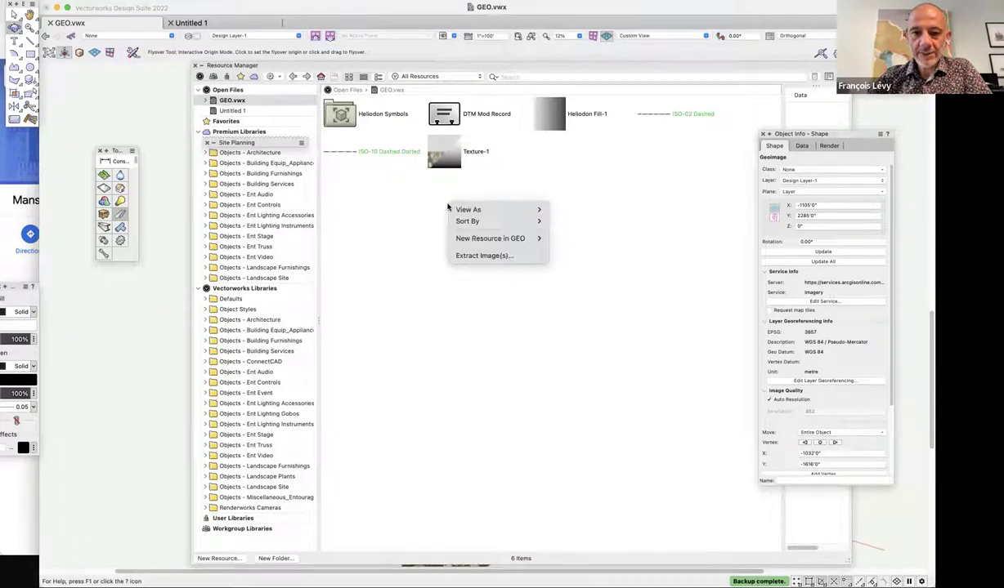
{"action": "mouse_move", "coordinate": [475, 238]}
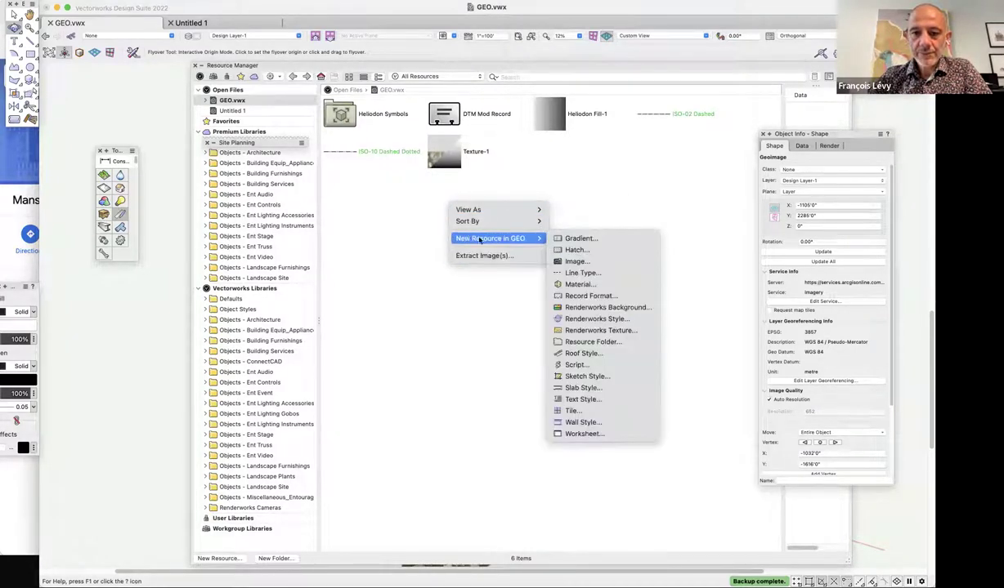
{"action": "left_click", "coordinate": [601, 330]}
{"action": "type", "text": "big_site"}
Set the texture's colour shader to an image imported from the latest screenshot file.
{"action": "left_click", "coordinate": [335, 141]}
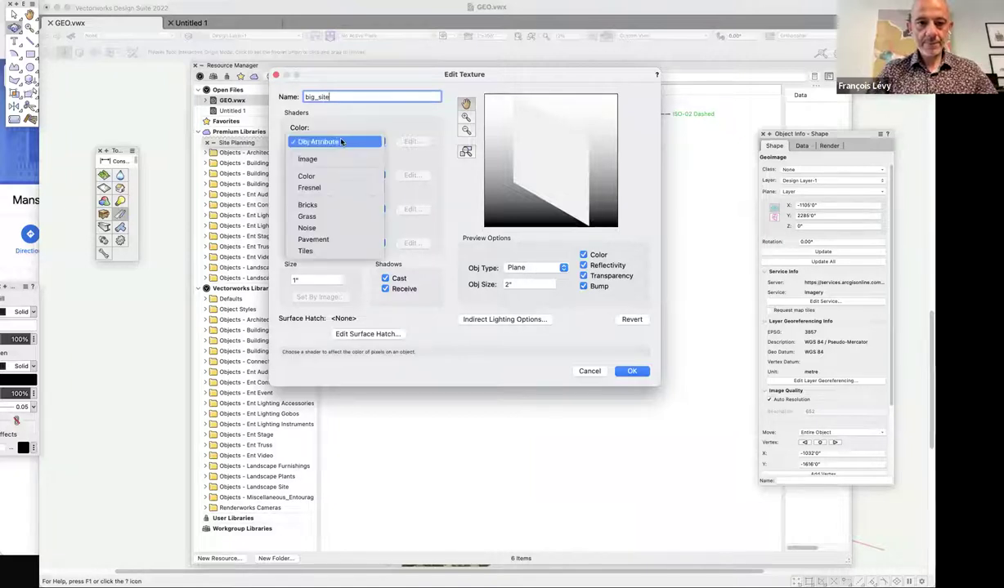
{"action": "left_click", "coordinate": [308, 159]}
{"action": "left_click", "coordinate": [414, 159]}
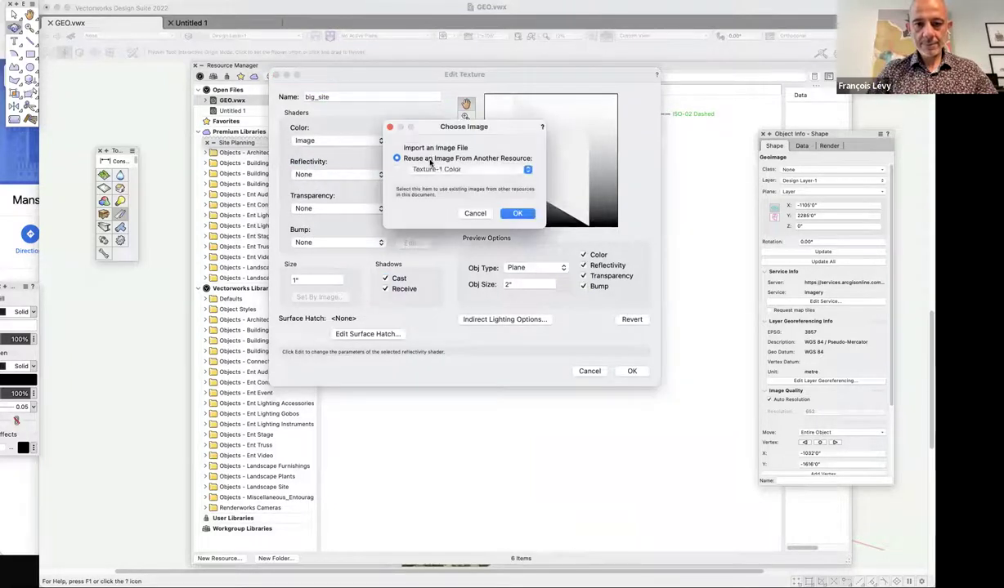
{"action": "left_click", "coordinate": [431, 148]}
{"action": "left_click", "coordinate": [517, 213]}
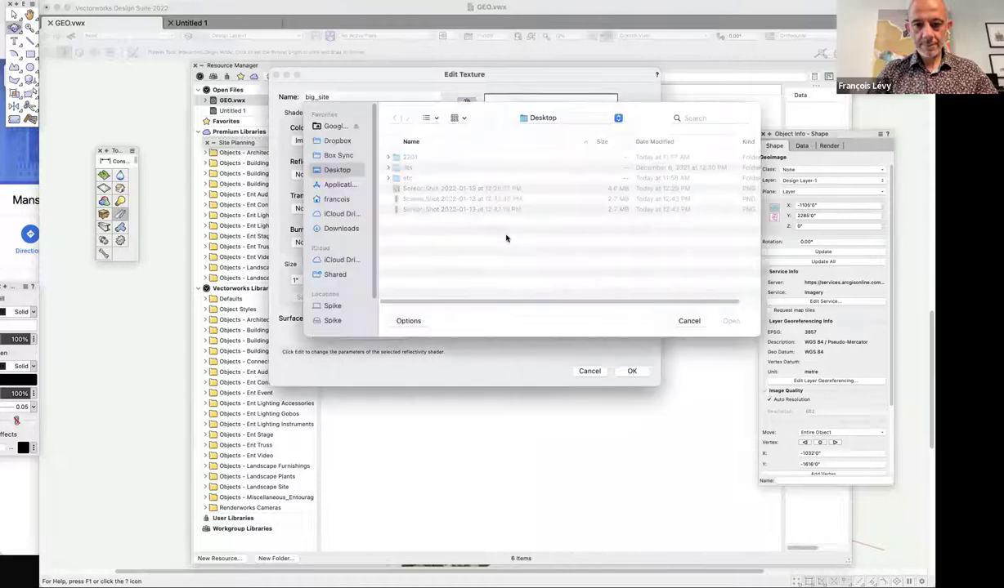
{"action": "left_click", "coordinate": [455, 209]}
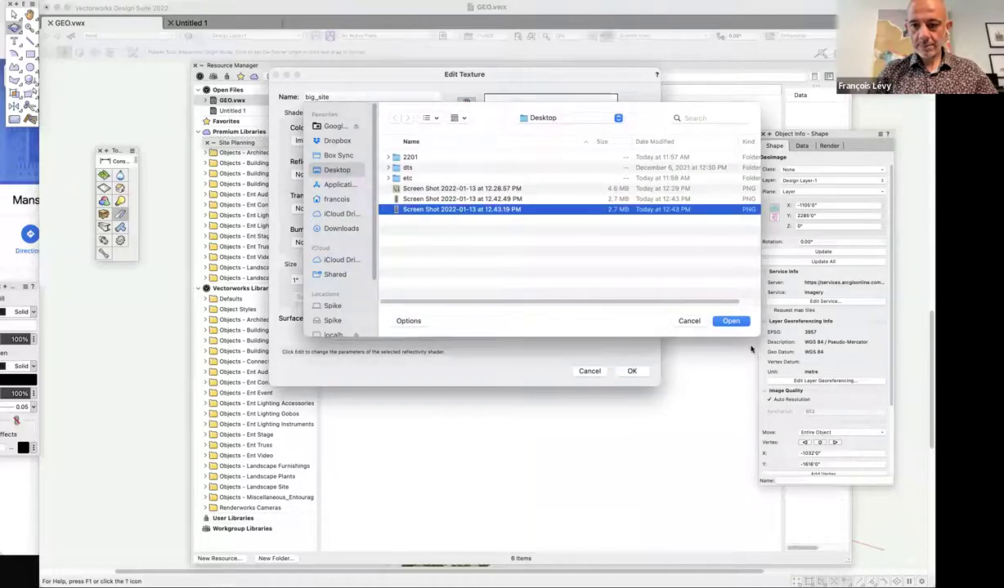
{"action": "left_click", "coordinate": [721, 320]}
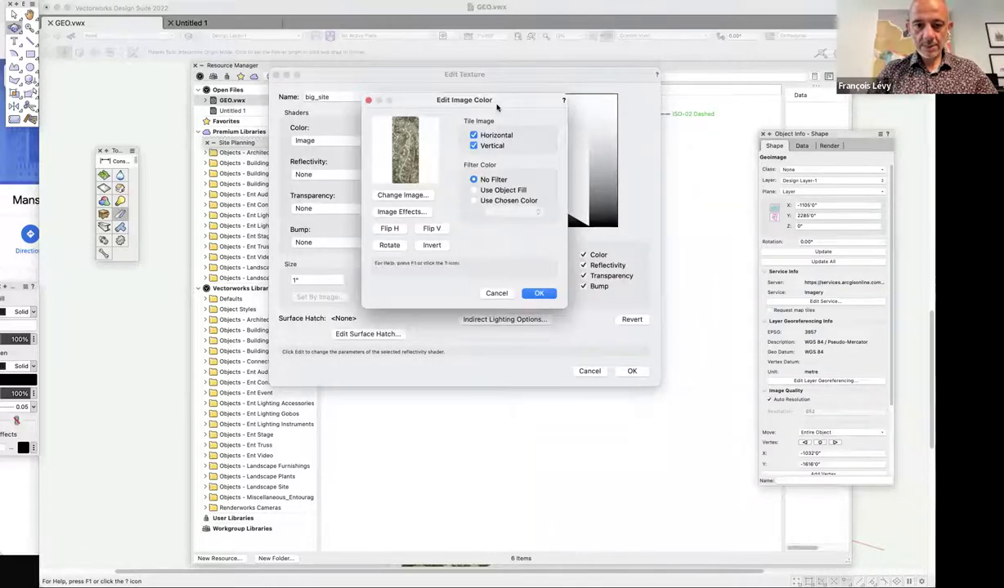
Turn off horizontal and vertical tiling, set the texture size to 1000, and save it.
{"action": "left_click", "coordinate": [474, 136]}
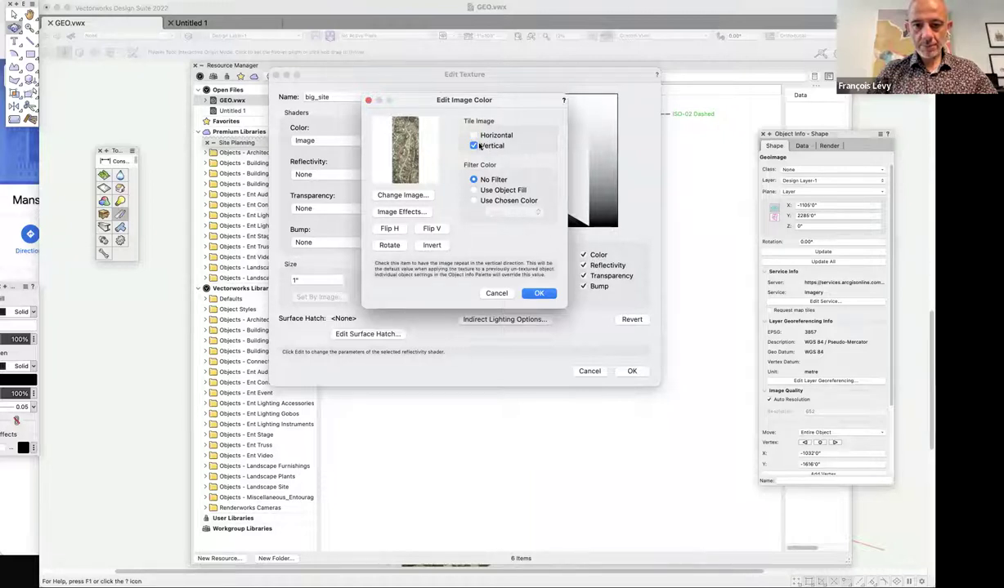
{"action": "left_click", "coordinate": [501, 148]}
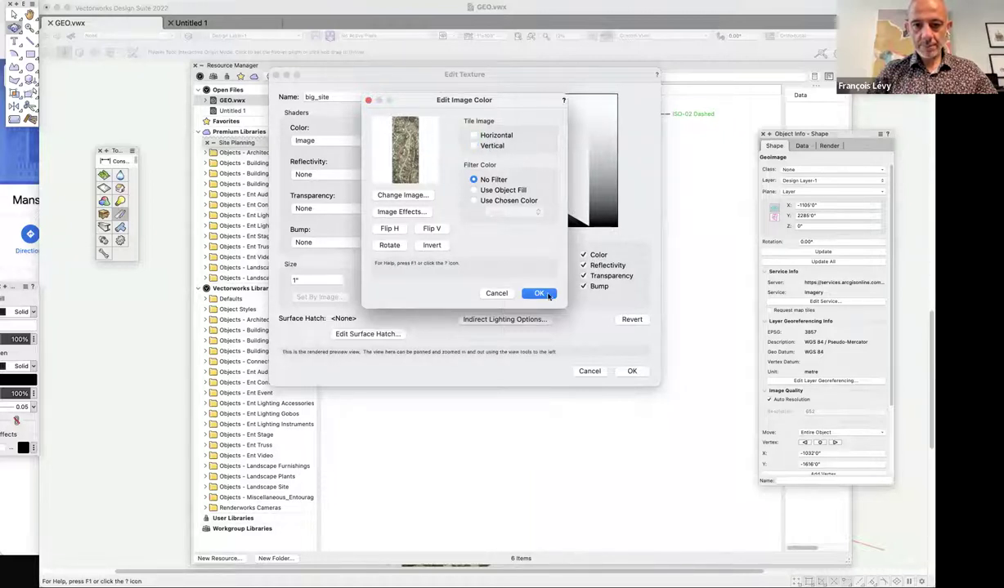
{"action": "left_click", "coordinate": [539, 293]}
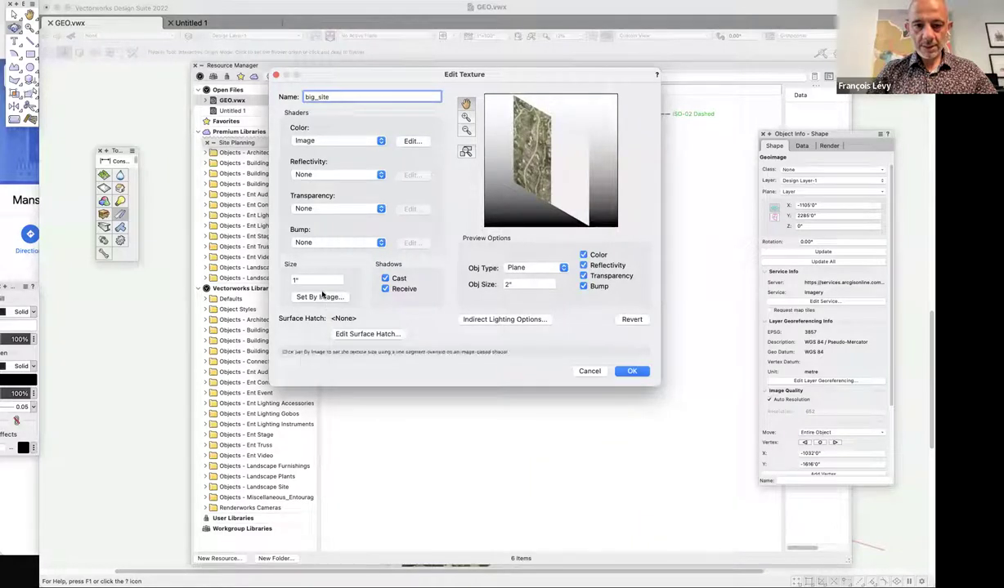
{"action": "double_click", "coordinate": [313, 280]}
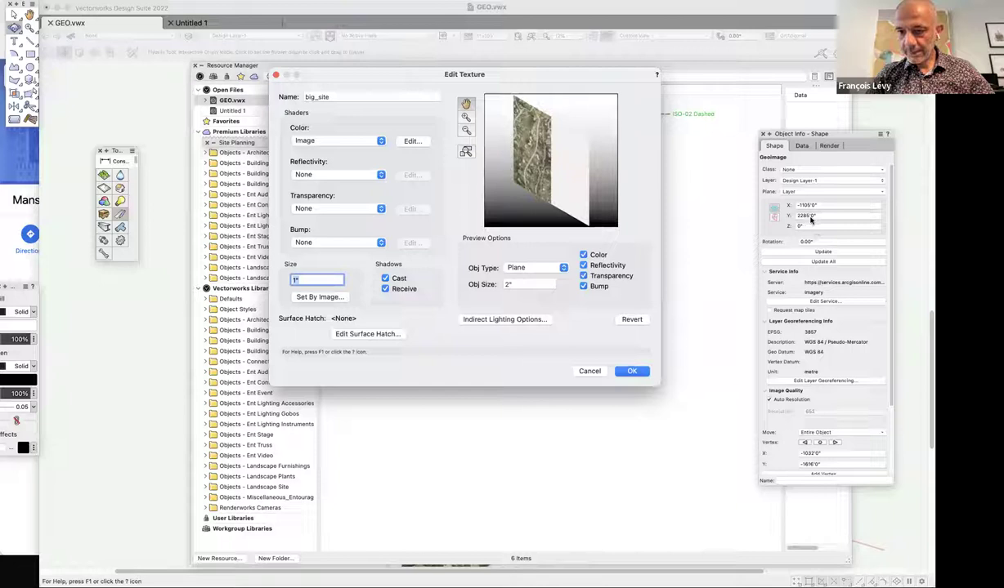
{"action": "type", "text": "000"}
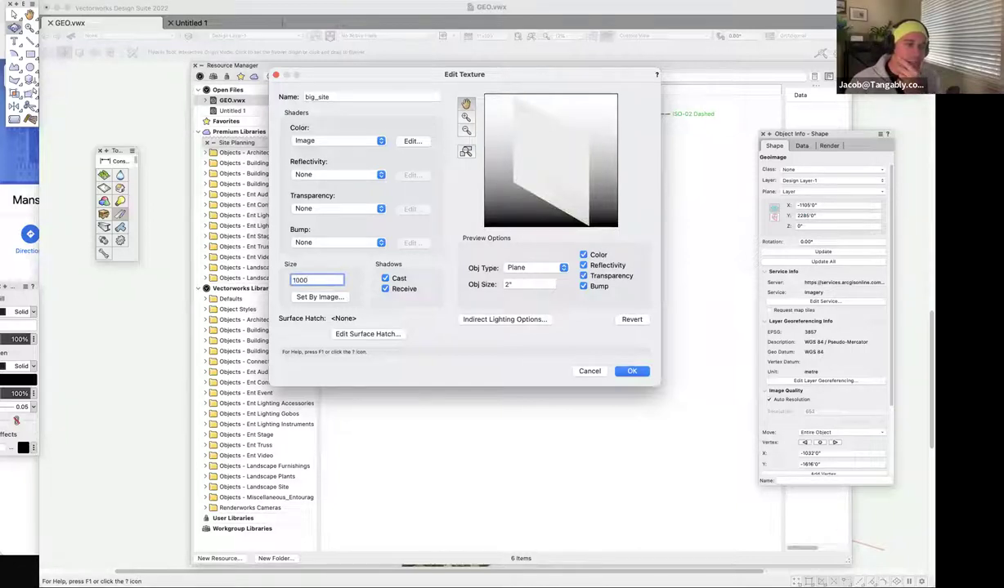
{"action": "type", "text": "0"}
{"action": "key", "text": "BackSpace"}
{"action": "key", "text": "Return"}
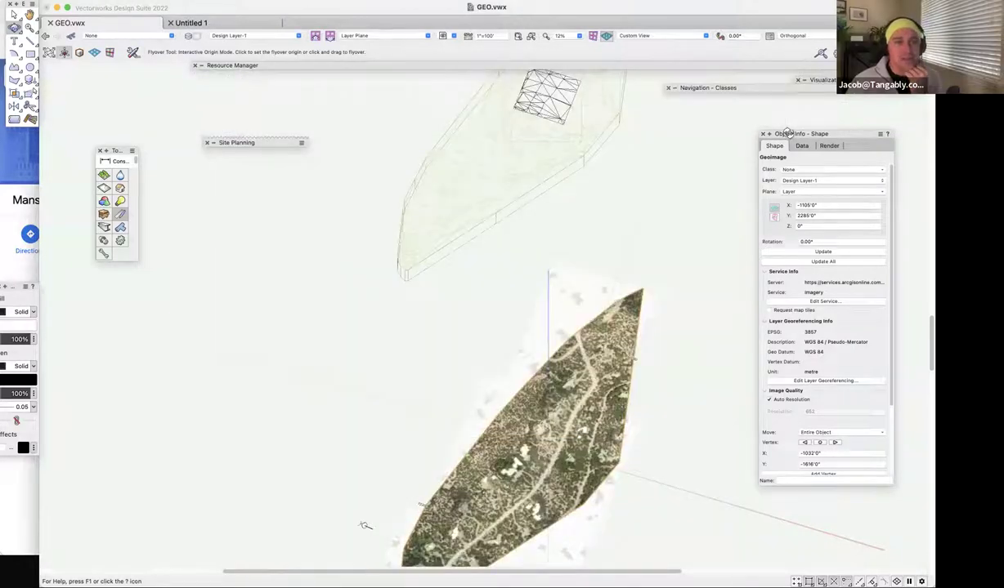
Switch to Top/Plan view and select the aerial geoimage.
{"action": "key", "text": "super+5"}
{"action": "key", "text": "x"}
{"action": "left_click", "coordinate": [610, 370]}
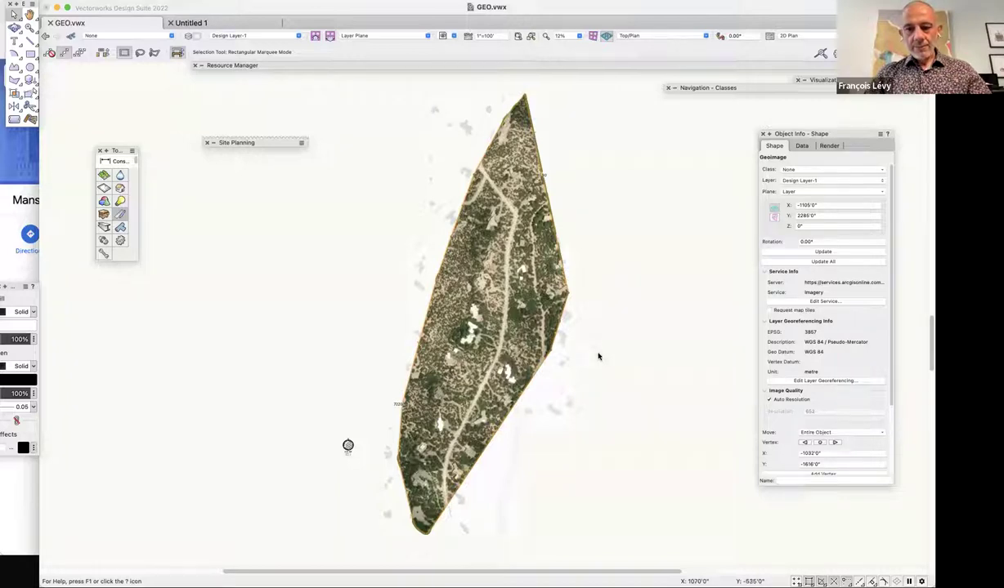
{"action": "key", "text": "2"}
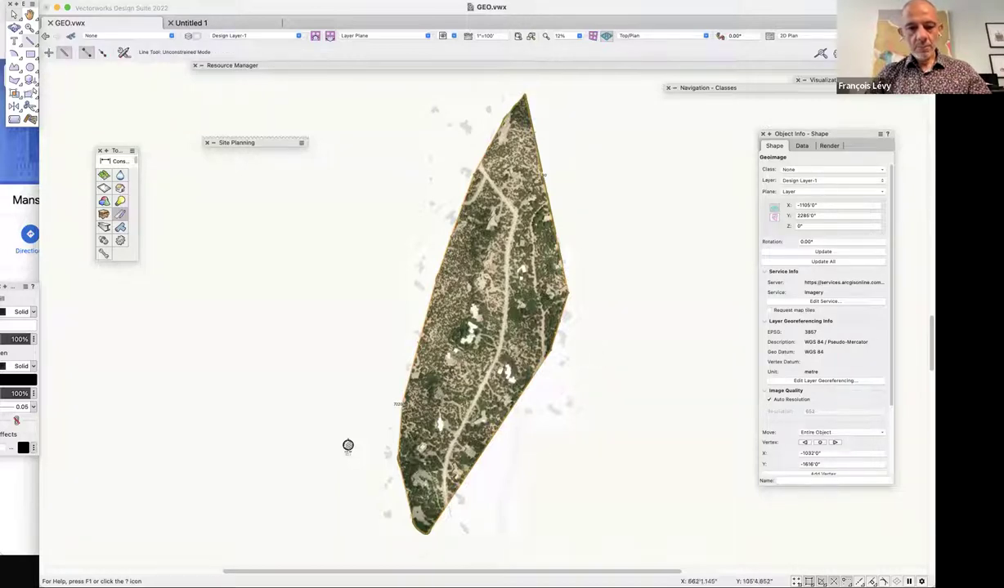
{"action": "left_click", "coordinate": [570, 288]}
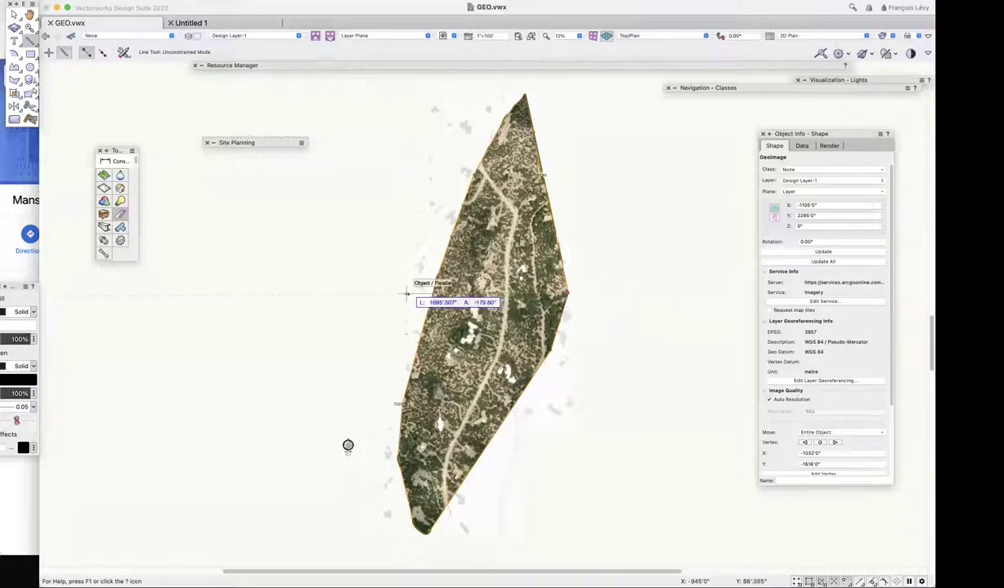
{"action": "key", "text": "Escape"}
{"action": "key", "text": "x"}
{"action": "key", "text": "x"}
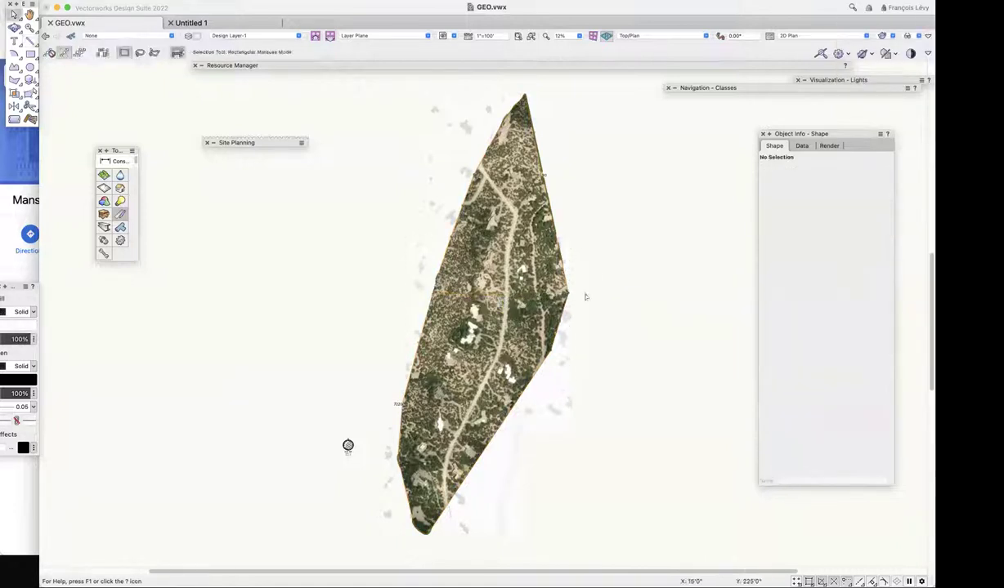
{"action": "left_click", "coordinate": [625, 374]}
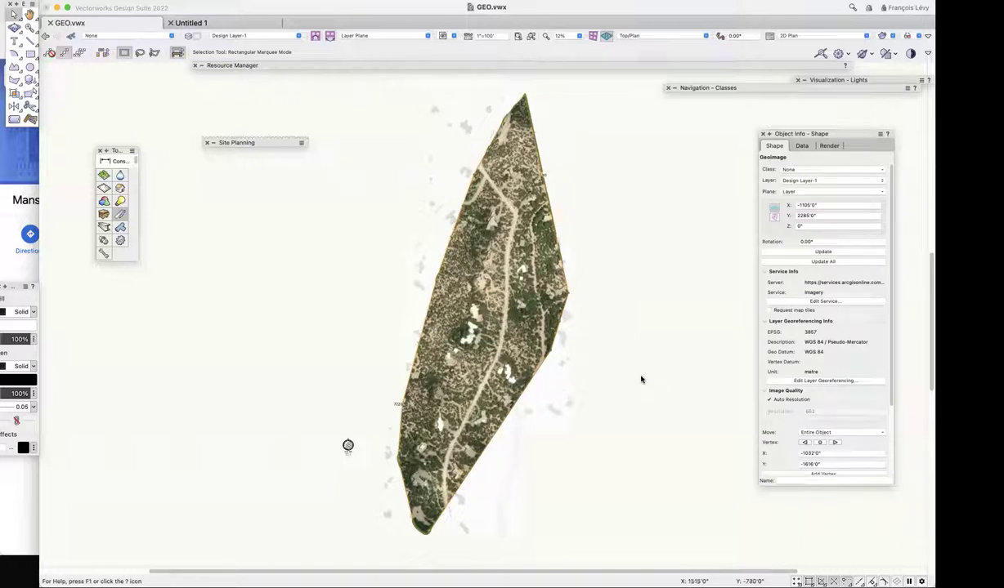
Send the geoimage to the terrain surface with AEC > Terrain > Send to Surface, then view in Right Isometric.
{"action": "left_click", "coordinate": [209, 10]}
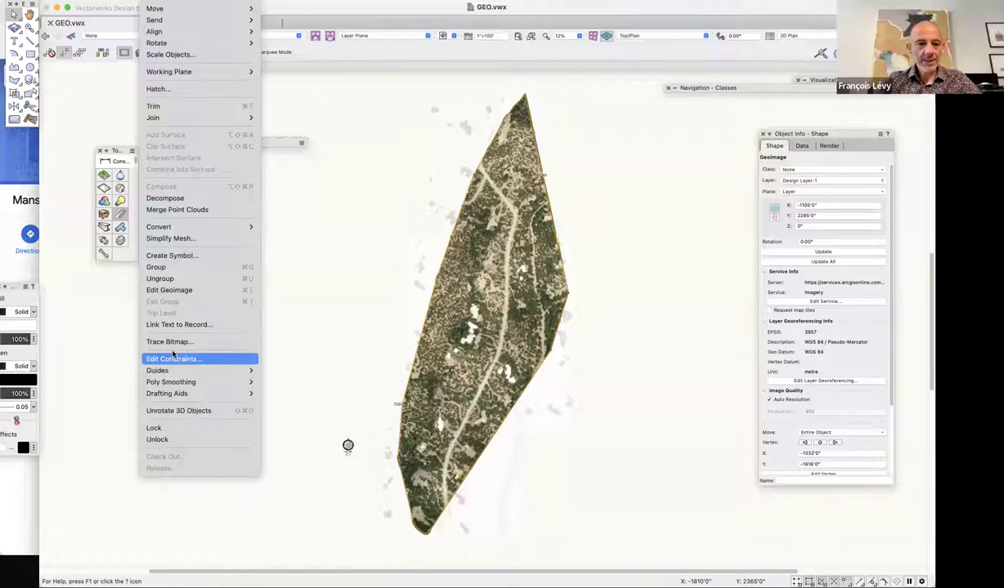
{"action": "key", "text": "Right"}
{"action": "key", "text": "Right"}
{"action": "key", "text": "Right"}
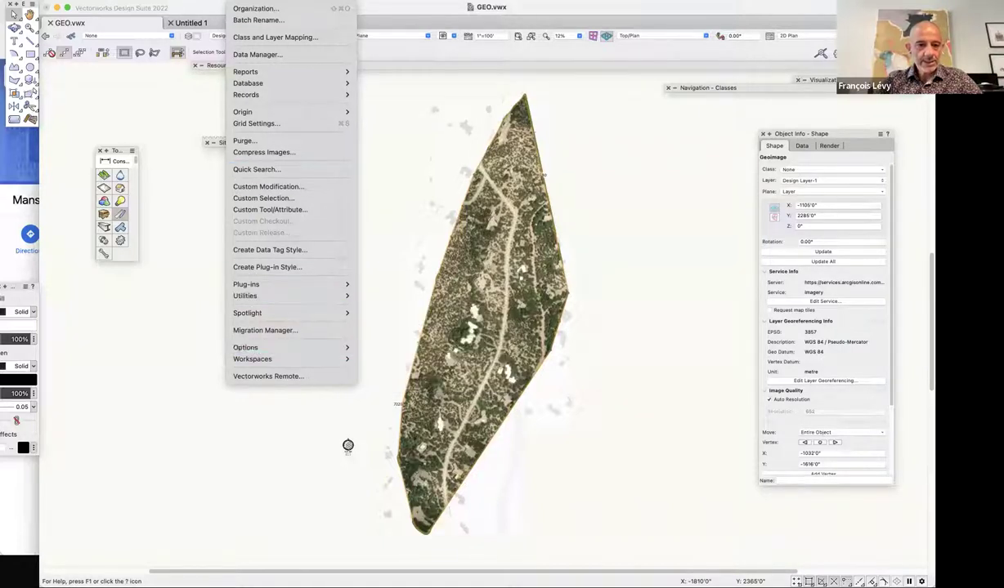
{"action": "key", "text": "Left"}
{"action": "key", "text": "Left"}
{"action": "key", "text": "Right"}
{"action": "mouse_move", "coordinate": [223, 223]}
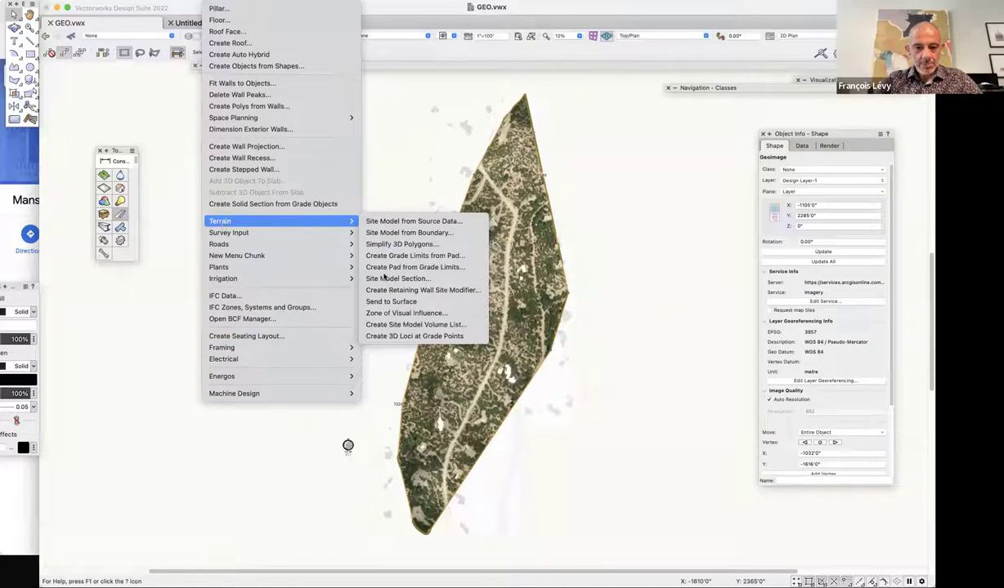
{"action": "left_click", "coordinate": [401, 301]}
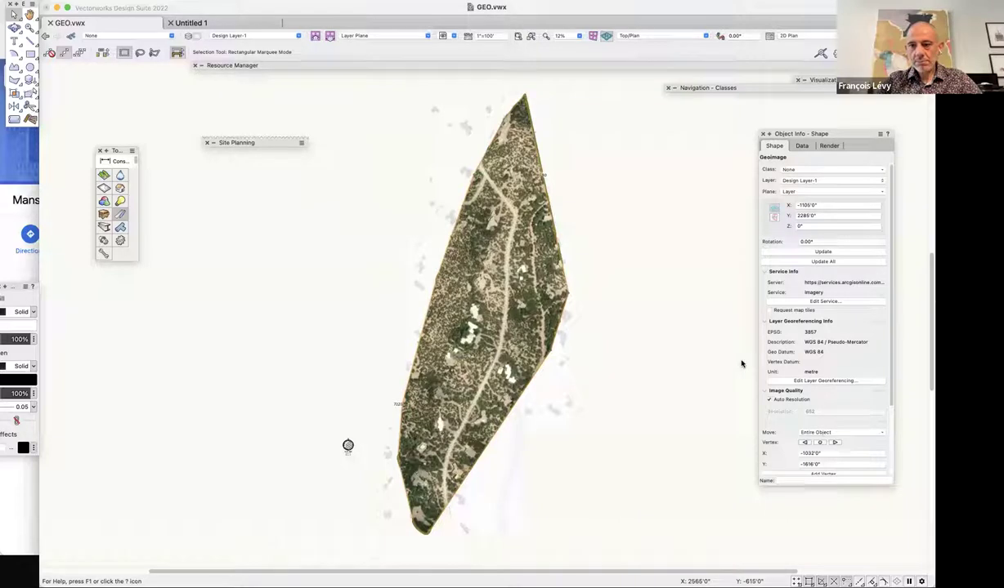
{"action": "key", "text": "3"}
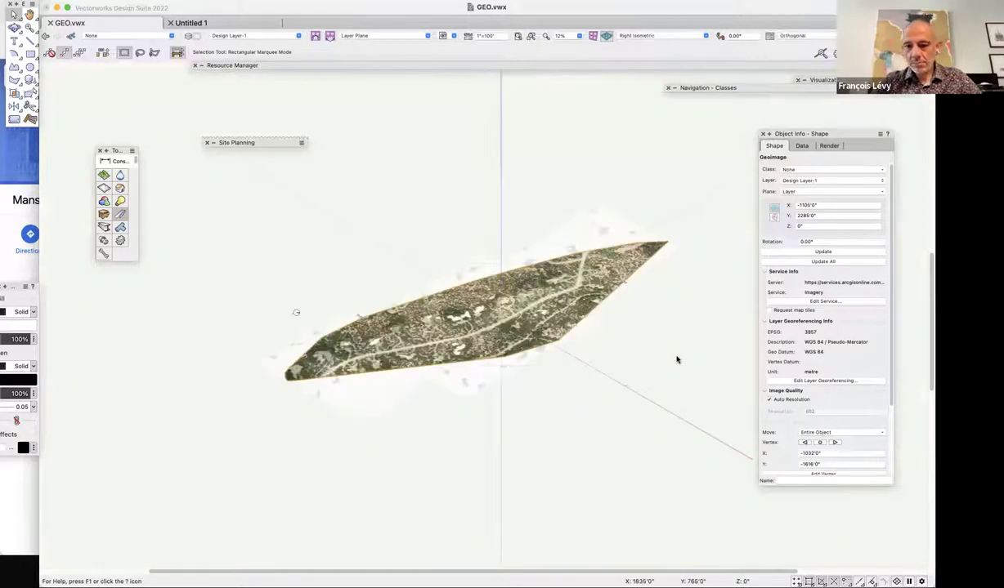
Give the site model the big_site texture in its Render settings, then view it rendered from Top.
{"action": "key", "text": "super+minus"}
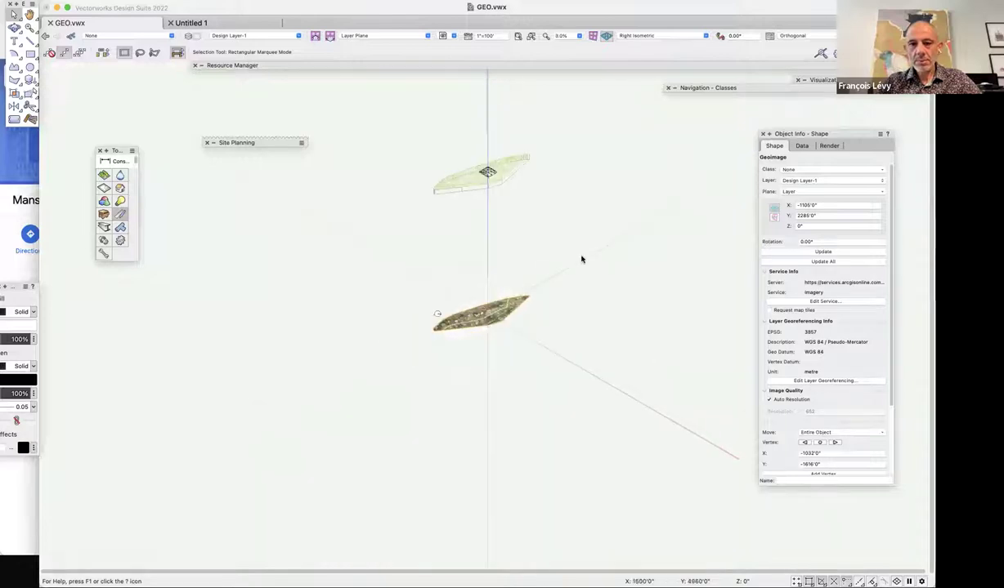
{"action": "left_click", "coordinate": [488, 172]}
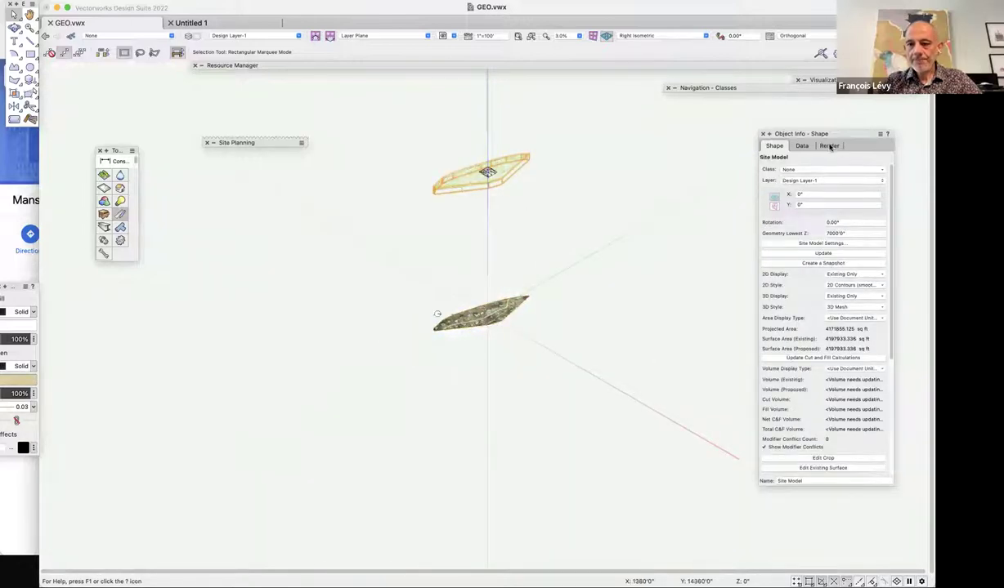
{"action": "left_click", "coordinate": [829, 146]}
{"action": "left_click", "coordinate": [801, 191]}
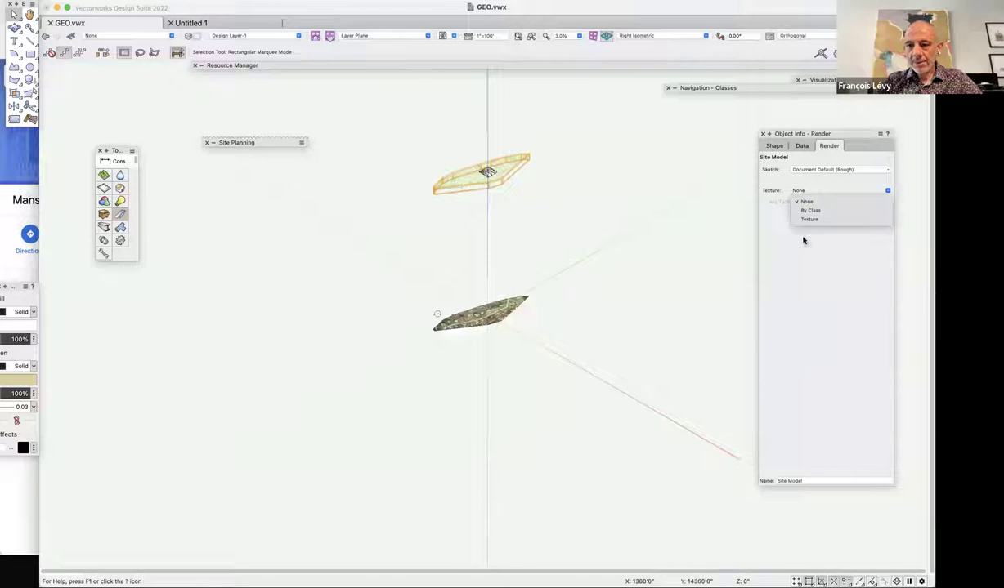
{"action": "left_click", "coordinate": [808, 212]}
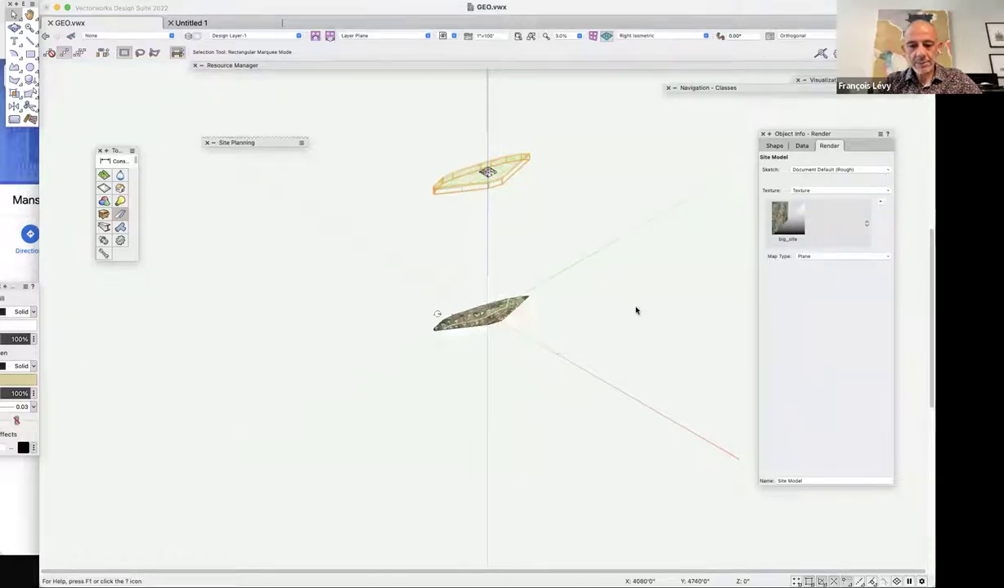
{"action": "key", "text": "super+5"}
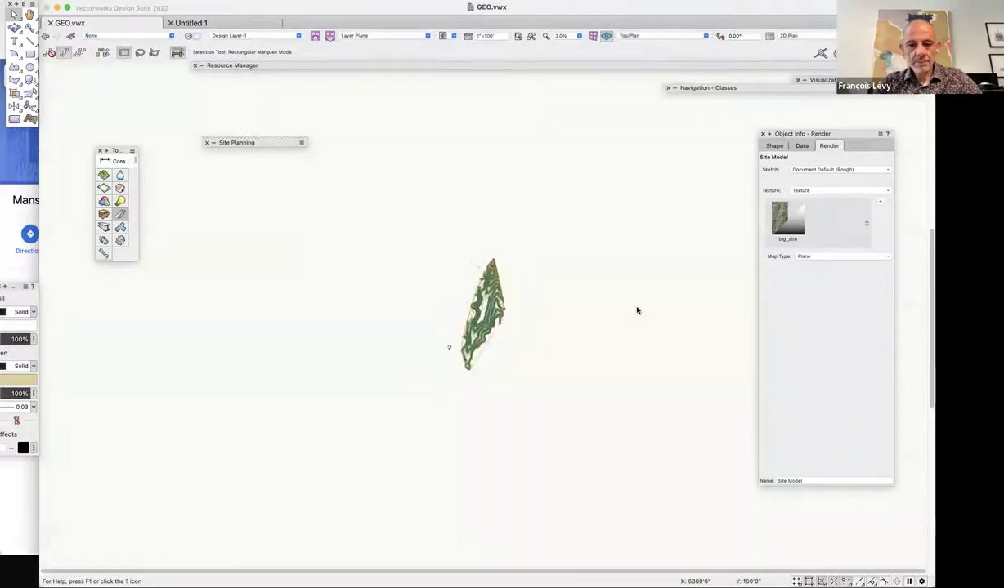
{"action": "key", "text": "super+6"}
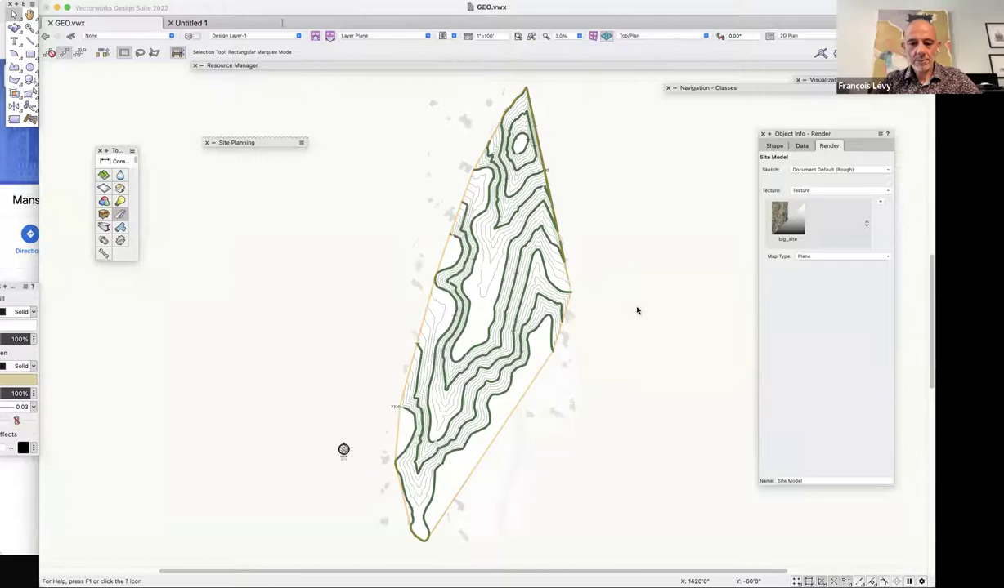
{"action": "key", "text": "super+shift+5"}
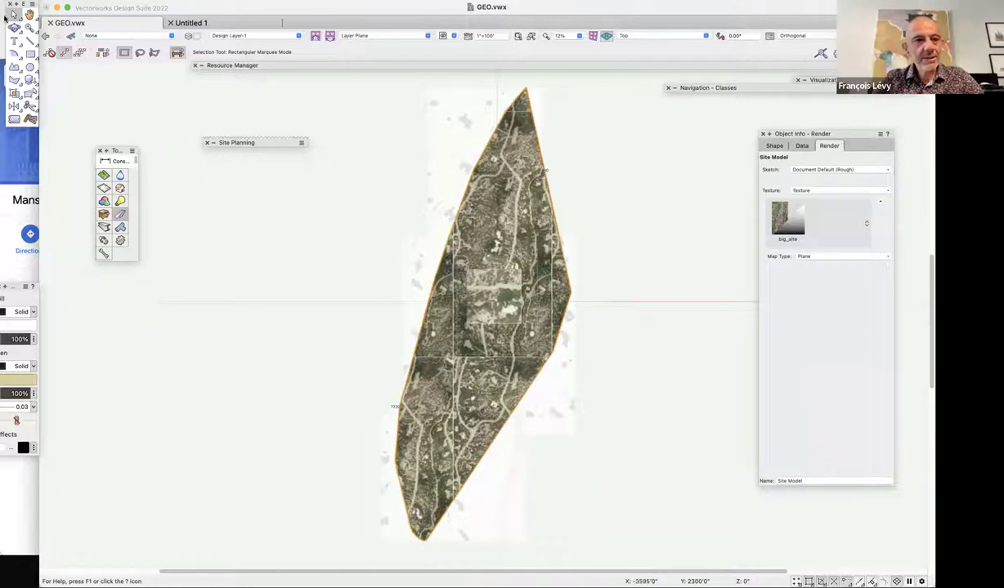
Orbit with Flyover to see the big_site-textured site model above the cropped Geoimage.
{"action": "key", "text": "shift+c"}
{"action": "left_click_drag", "start_coordinate": [587, 312], "coordinate": [642, 363]}
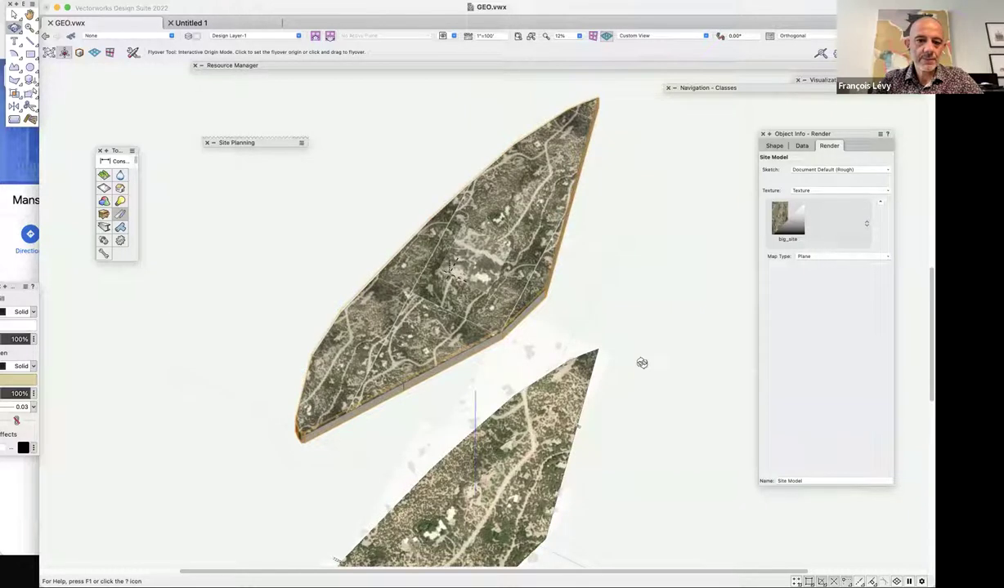
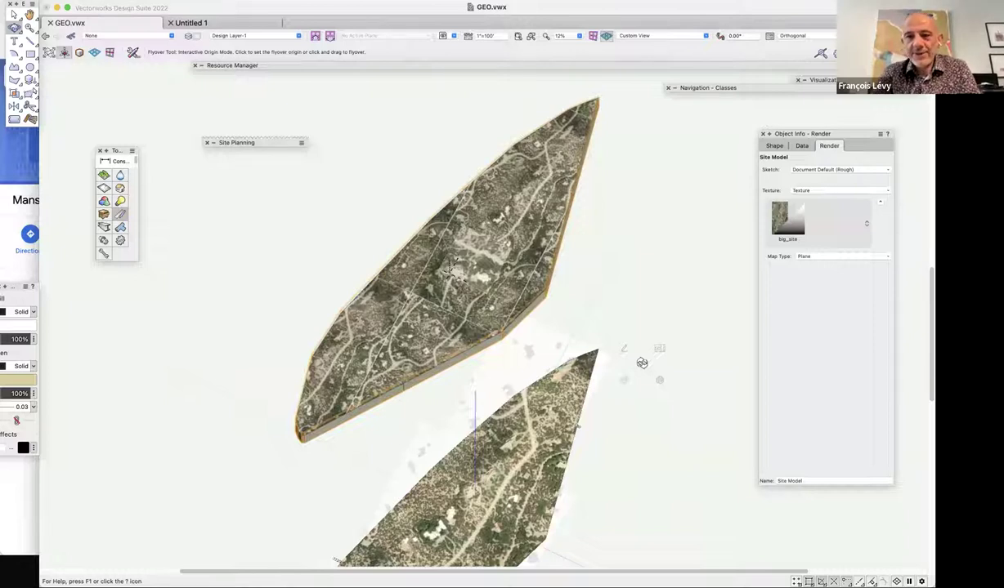
Set the site model's Render texture to None, tilt the 3D view, and select the aerial GeoImage.
{"action": "left_click", "coordinate": [814, 191]}
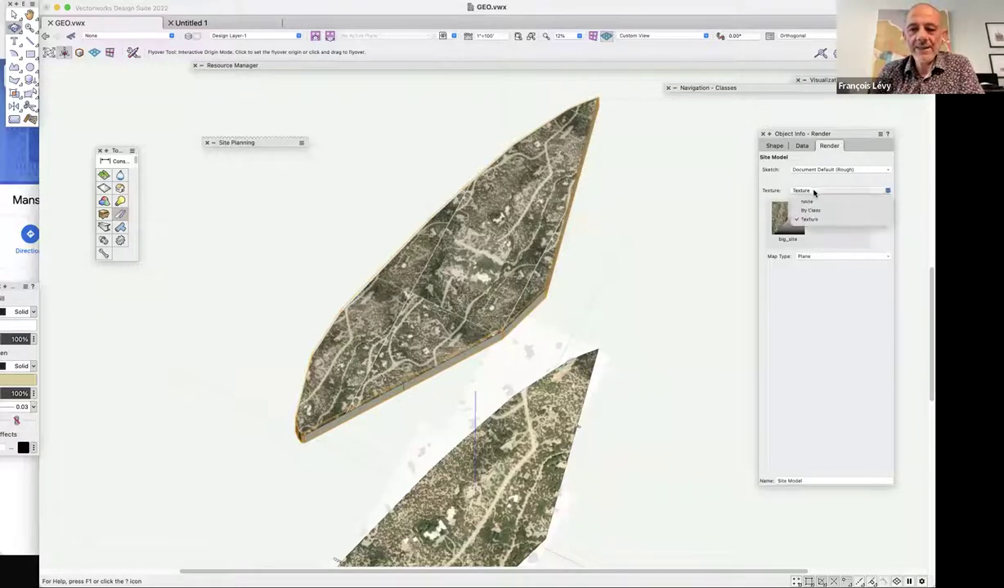
{"action": "left_click", "coordinate": [816, 201]}
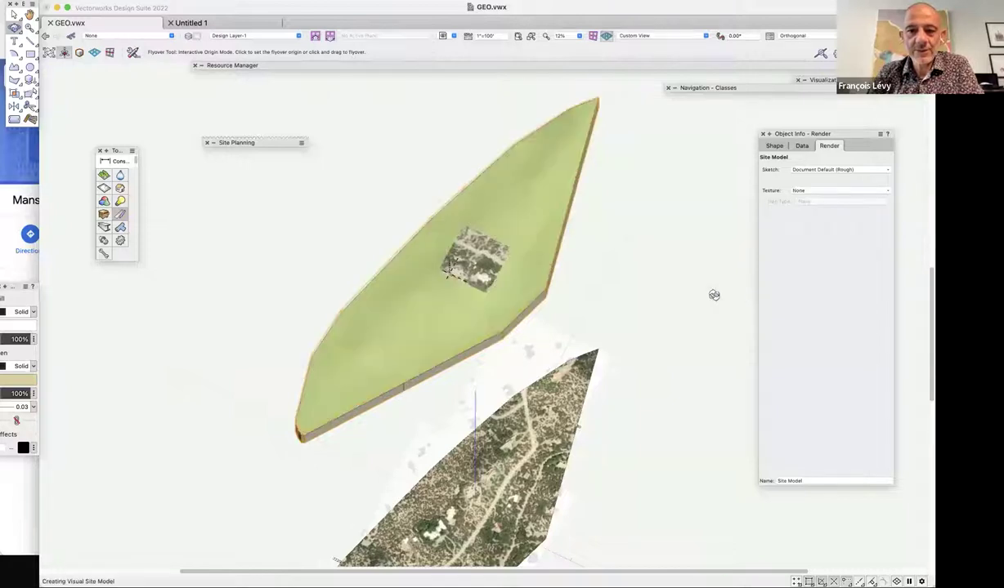
{"action": "left_click_drag", "start_coordinate": [716, 294], "coordinate": [712, 296]}
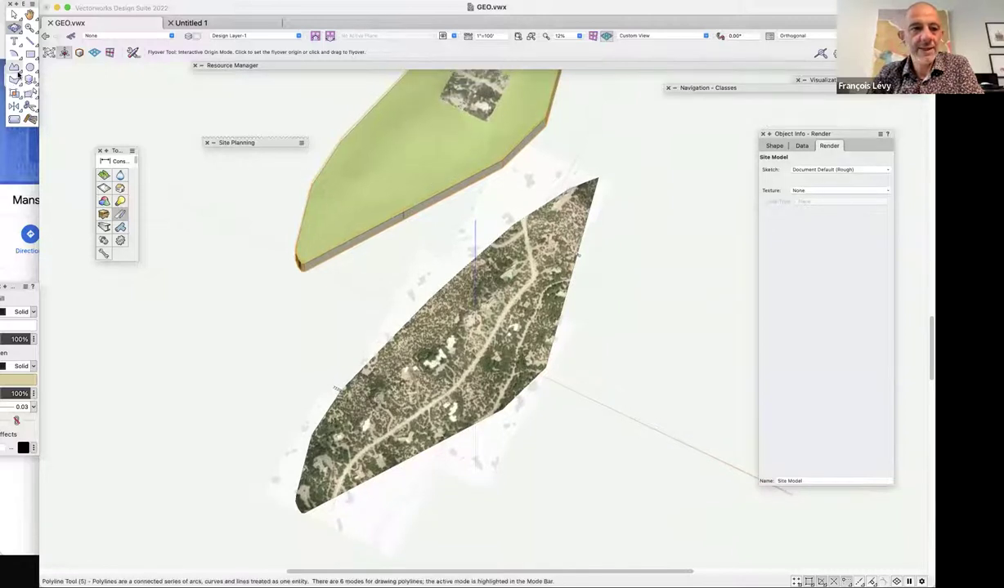
{"action": "key", "text": "x"}
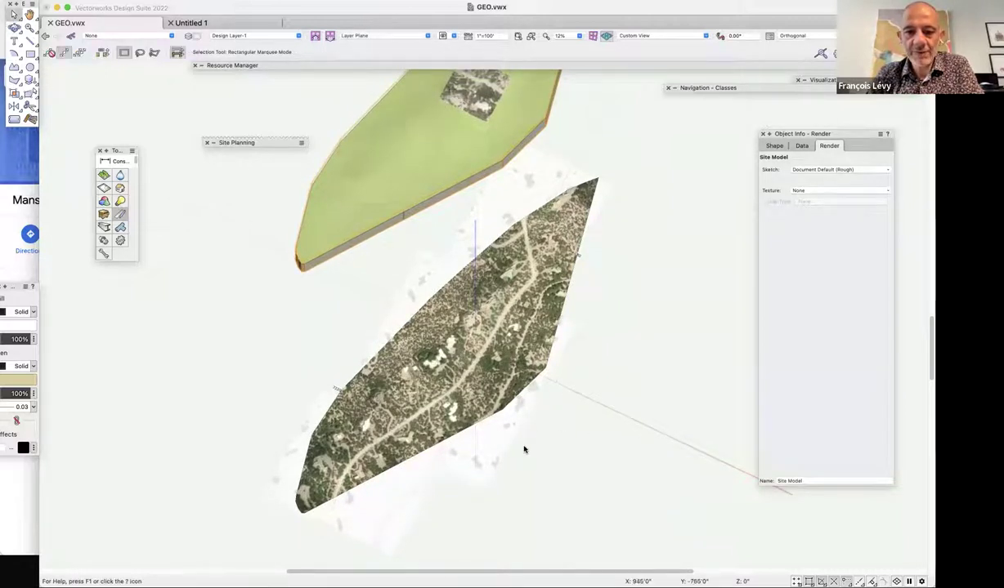
{"action": "left_click", "coordinate": [524, 375]}
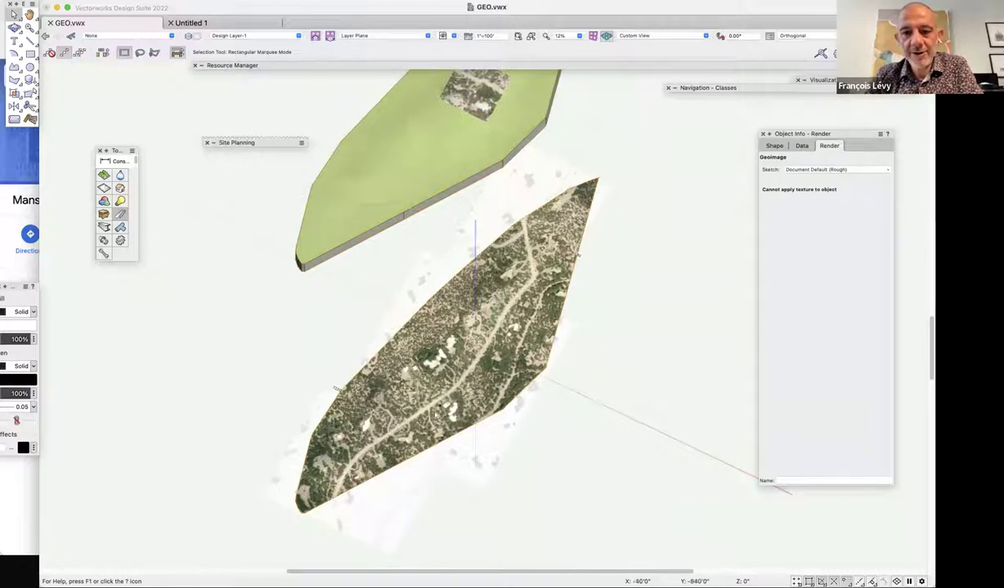
Deselect the aerial image and return to the Top/Plan view showing the site model's contours.
{"action": "left_click", "coordinate": [640, 379]}
{"action": "key", "text": "F5"}
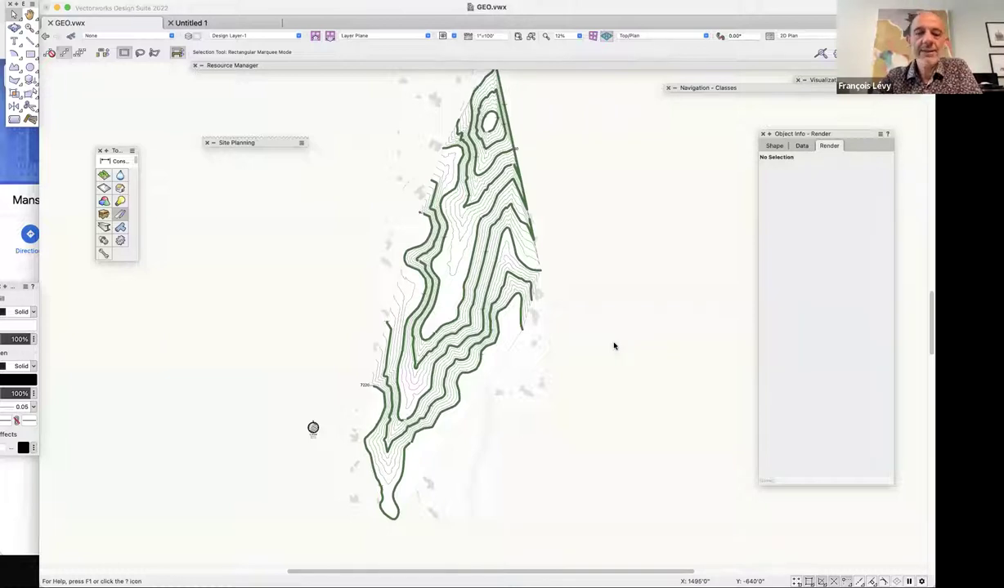
Select the site model by clicking its boundary in plan view.
{"action": "key", "text": "u"}
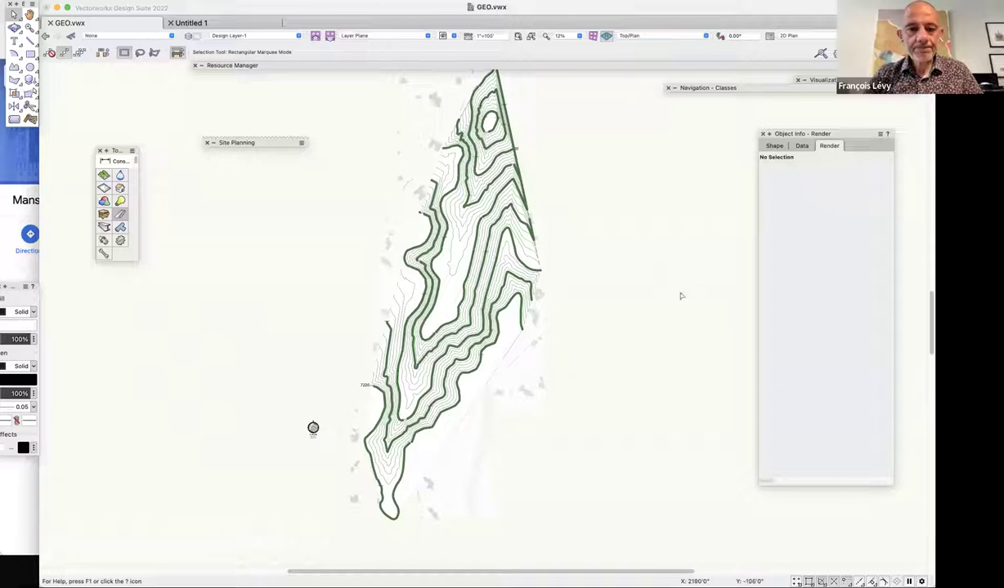
{"action": "left_click", "coordinate": [503, 358]}
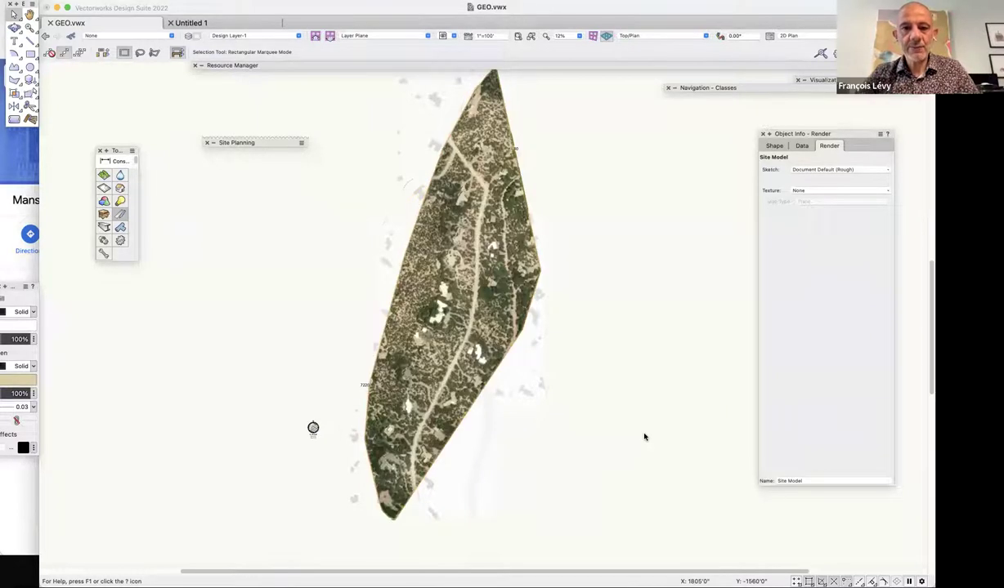
{"action": "scroll", "coordinate": [644, 437], "scroll_direction": "up", "scroll_amount": 5}
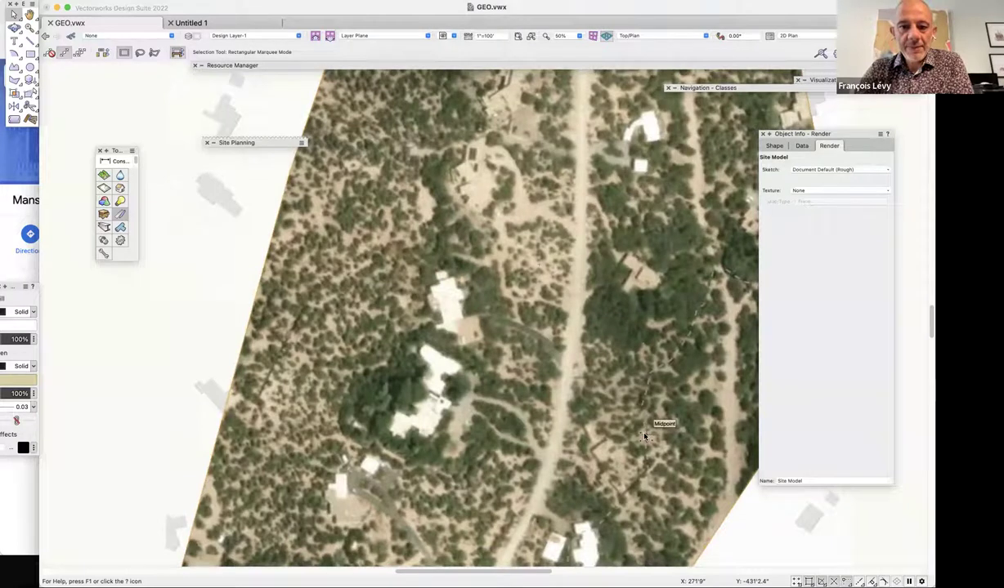
{"action": "scroll", "coordinate": [644, 437], "scroll_direction": "up", "scroll_amount": 5}
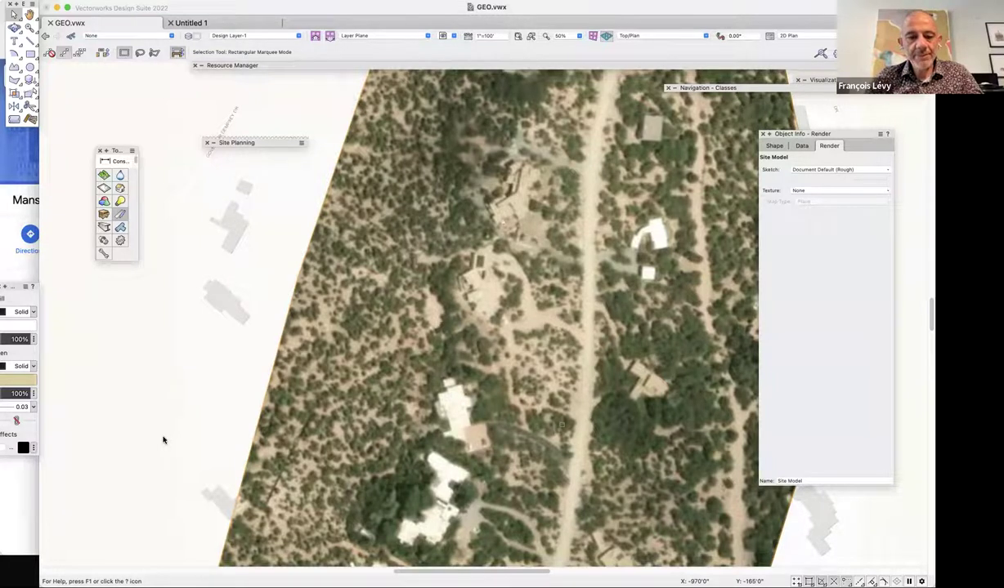
{"action": "key", "text": "ctrl+minus"}
{"action": "key", "text": "ctrl+minus"}
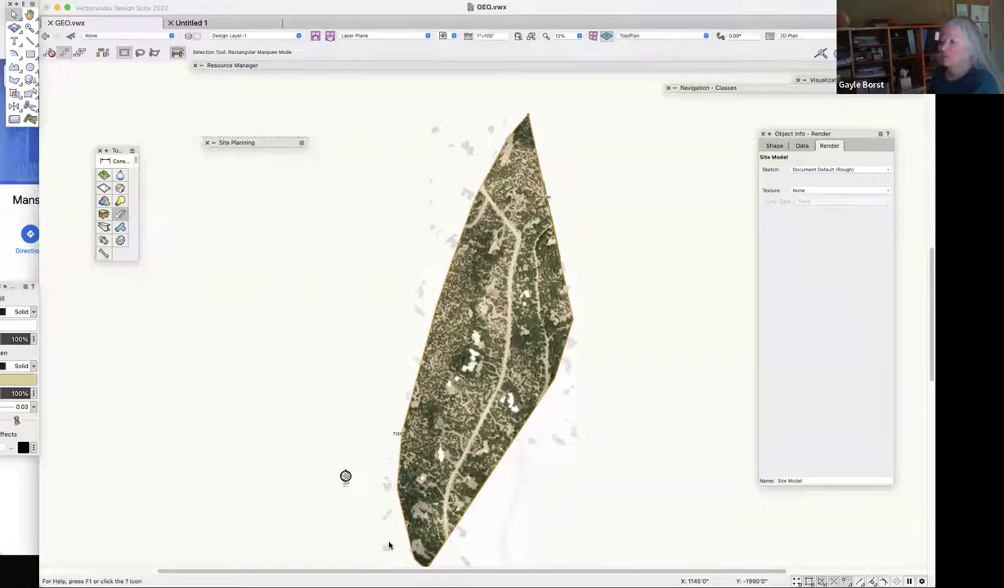
Deselect the site model, create a new blank document, and hide the floating palettes.
{"action": "left_click", "coordinate": [741, 405]}
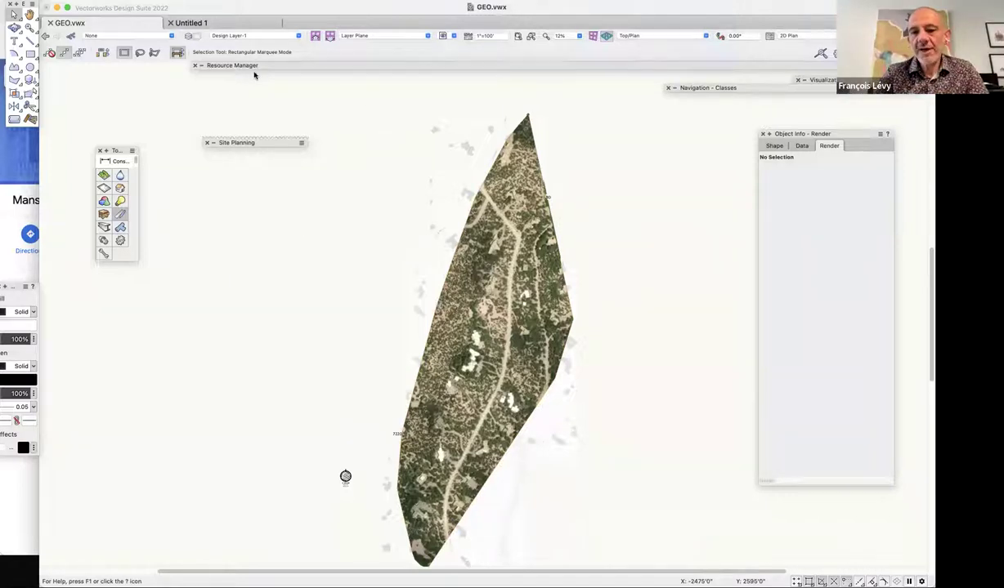
{"action": "key", "text": "super+n"}
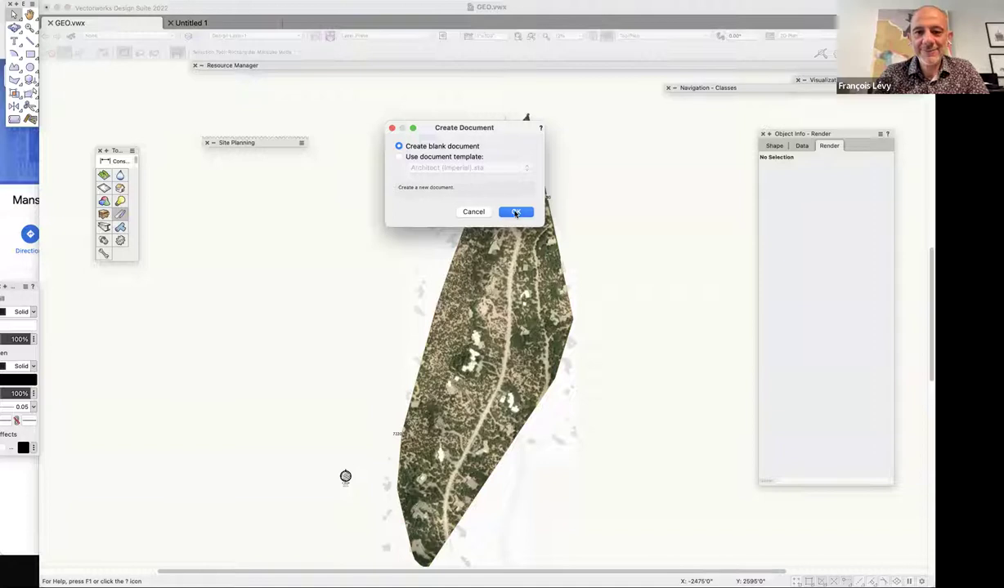
{"action": "left_click", "coordinate": [516, 212]}
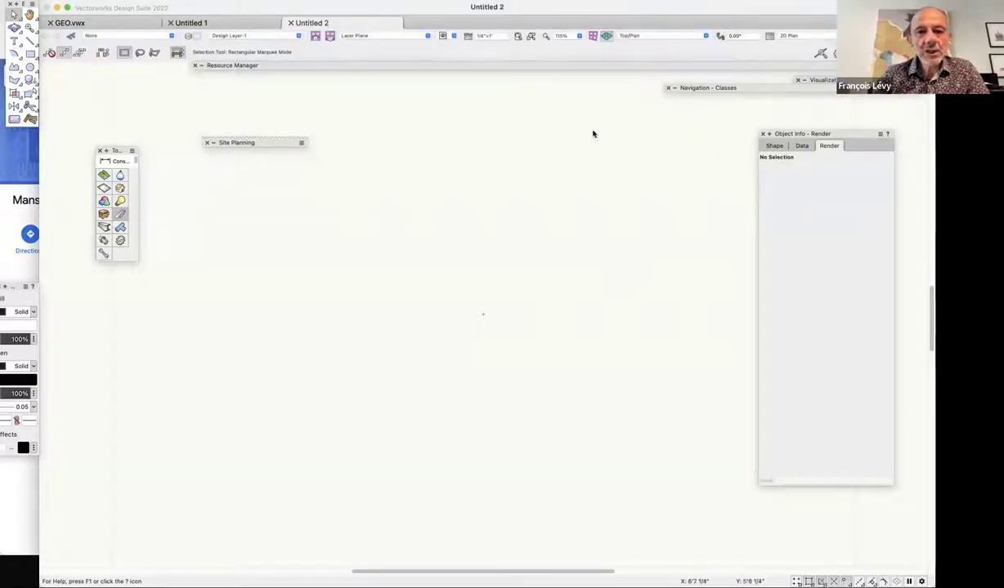
{"action": "key", "text": "super+shift+p"}
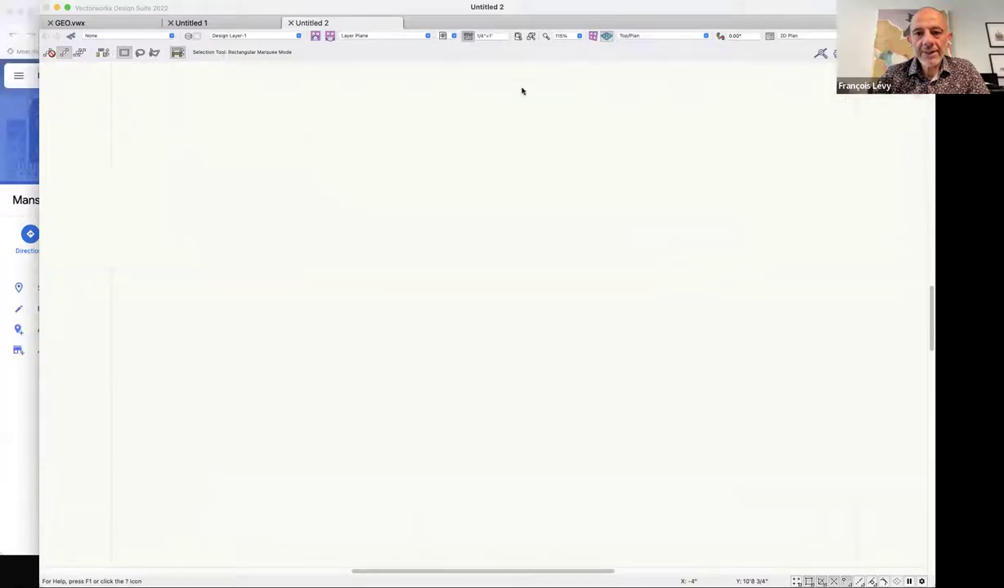
Set the new drawing's layer scale to 1"=20', then switch to Google Maps.
{"action": "left_click", "coordinate": [419, 143]}
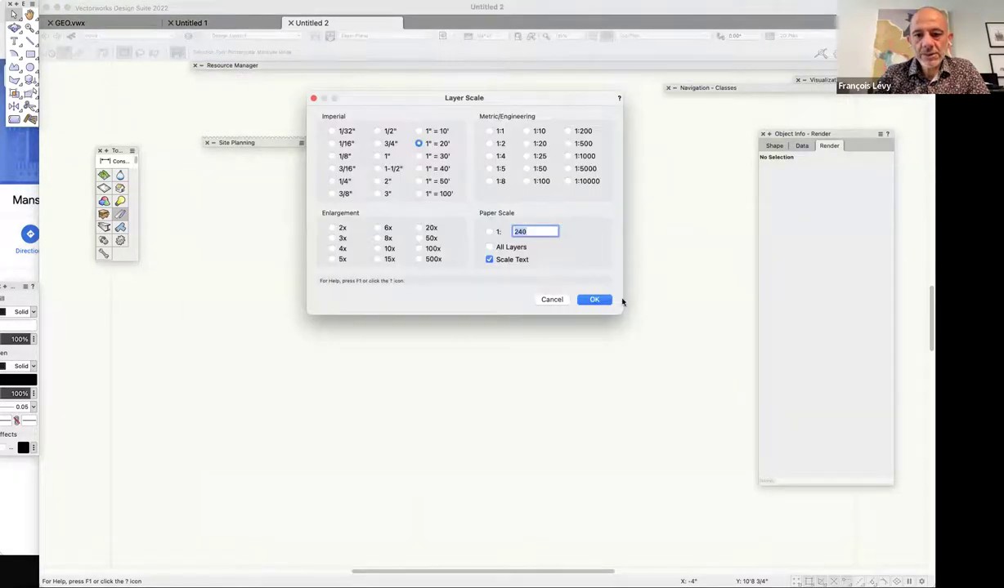
{"action": "left_click", "coordinate": [597, 300]}
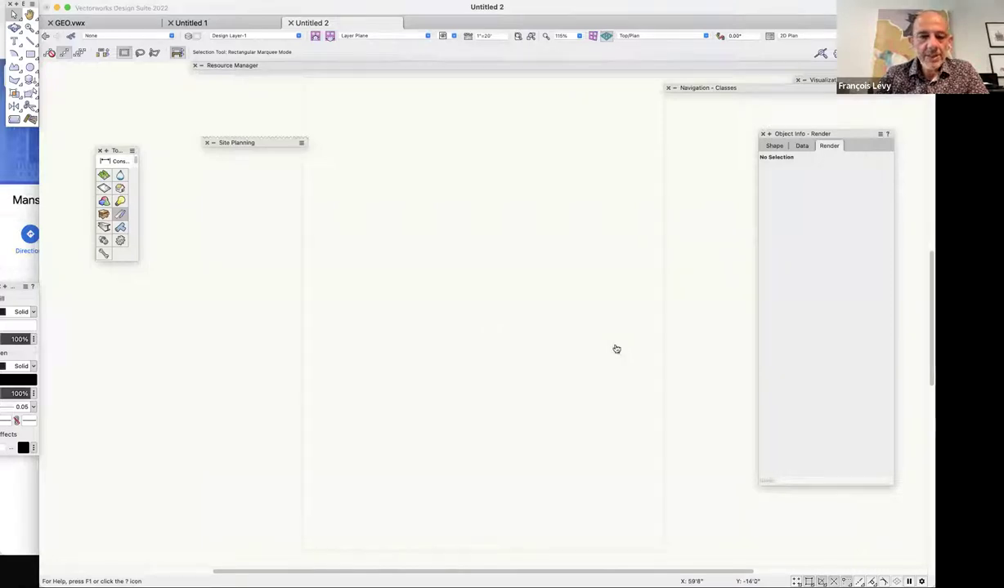
{"action": "key", "text": "super+Tab"}
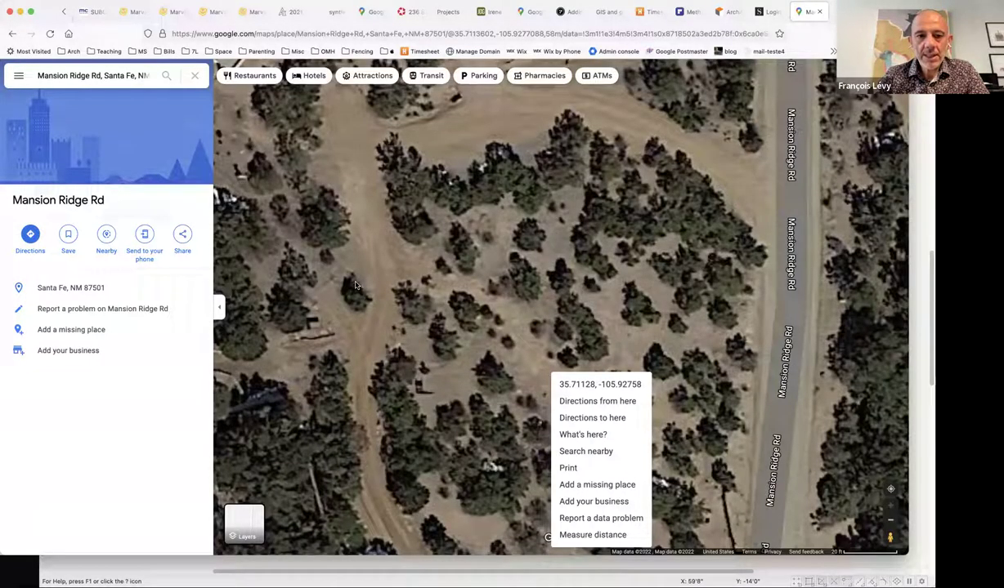
{"action": "left_click", "coordinate": [74, 74]}
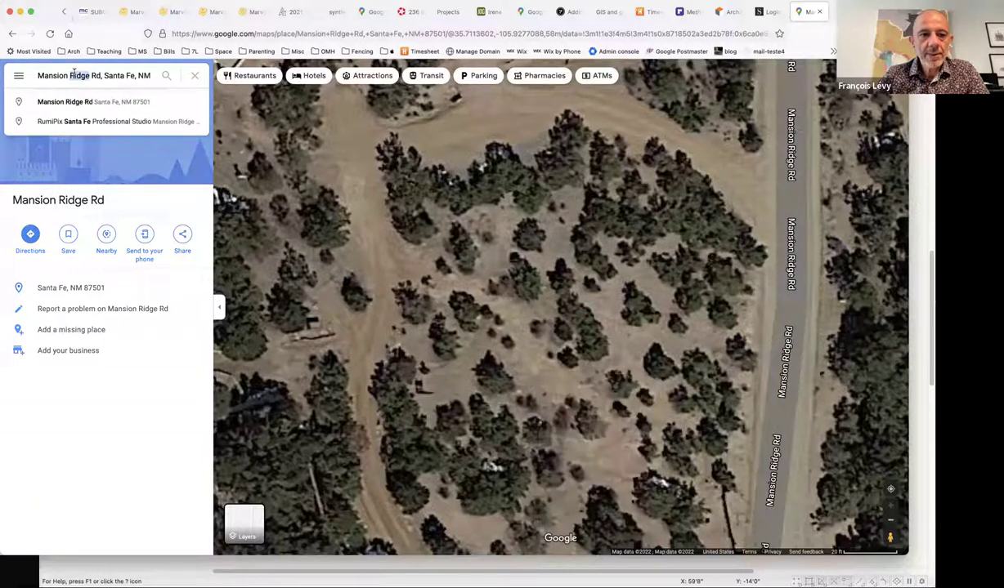
{"action": "triple_click", "coordinate": [73, 74]}
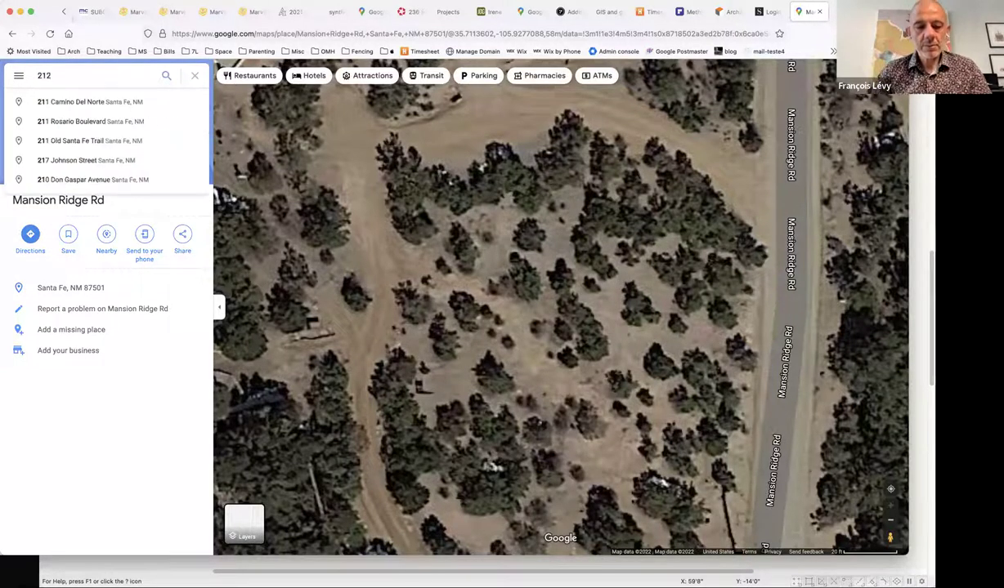
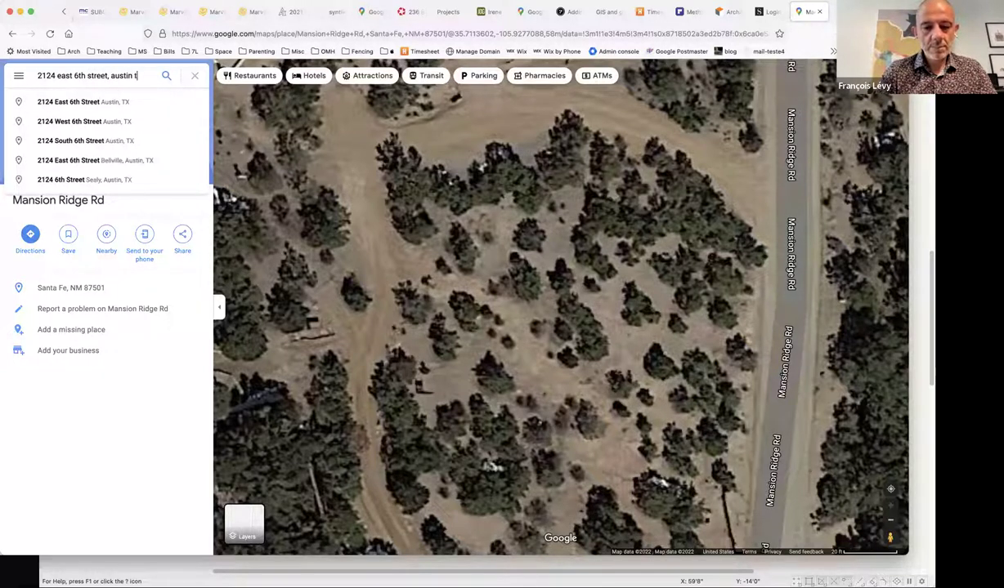
{"action": "key", "text": "Return"}
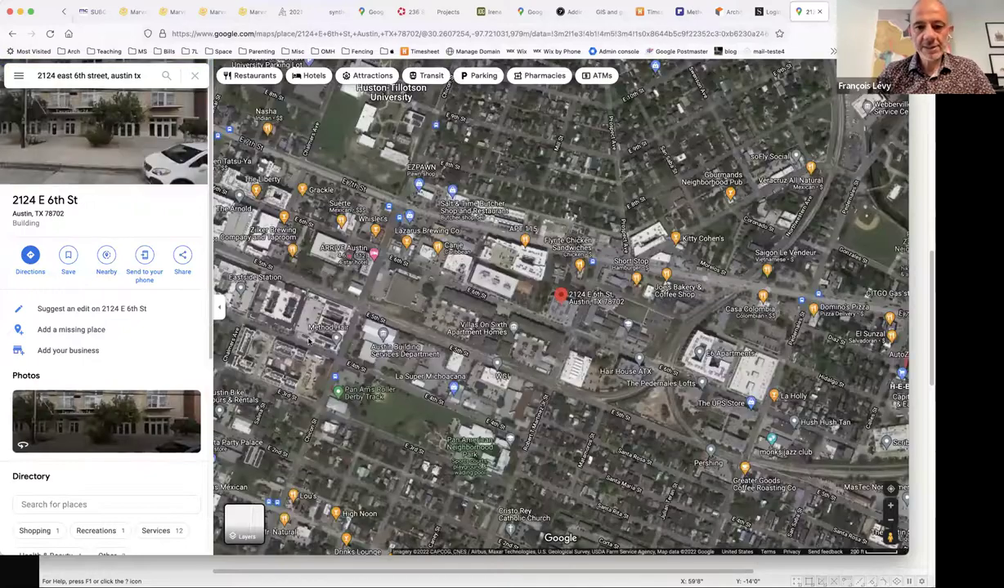
Zoom in on the building and show the roof spot's coordinates 30.26051, -97.71881.
{"action": "scroll", "coordinate": [562, 321], "scroll_direction": "up", "scroll_amount": 2}
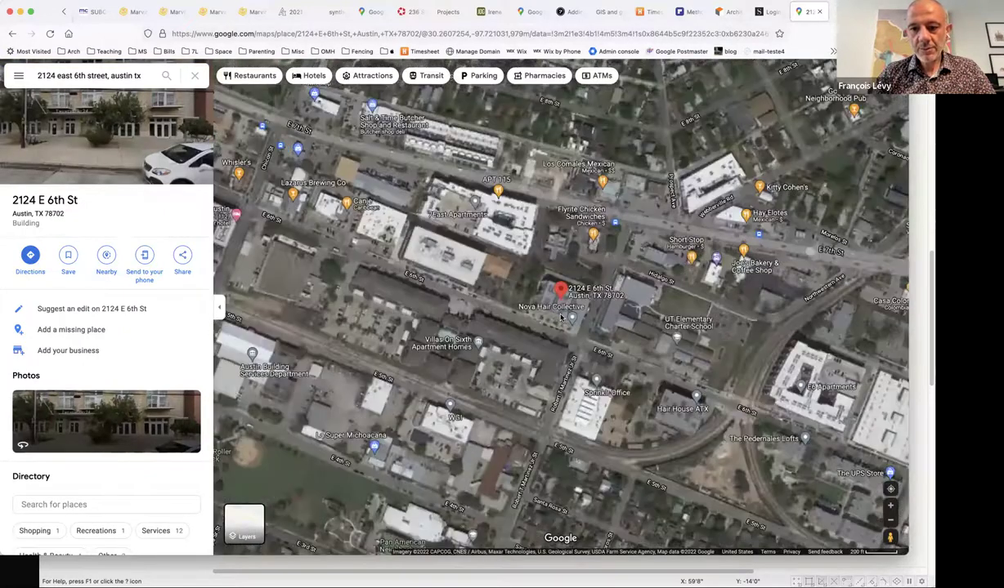
{"action": "scroll", "coordinate": [562, 319], "scroll_direction": "up", "scroll_amount": 5}
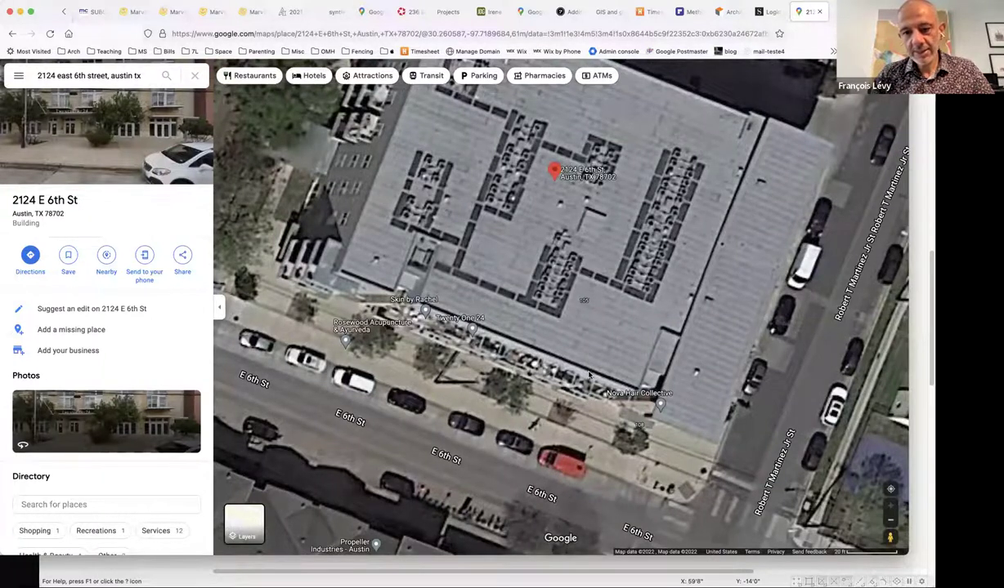
{"action": "left_click_drag", "start_coordinate": [576, 353], "coordinate": [434, 304]}
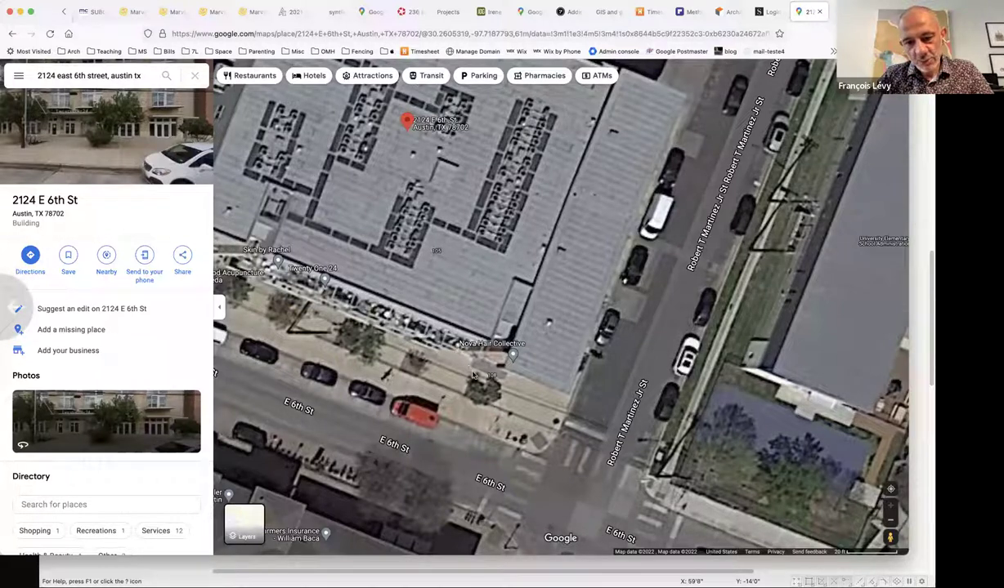
{"action": "right_click", "coordinate": [426, 332]}
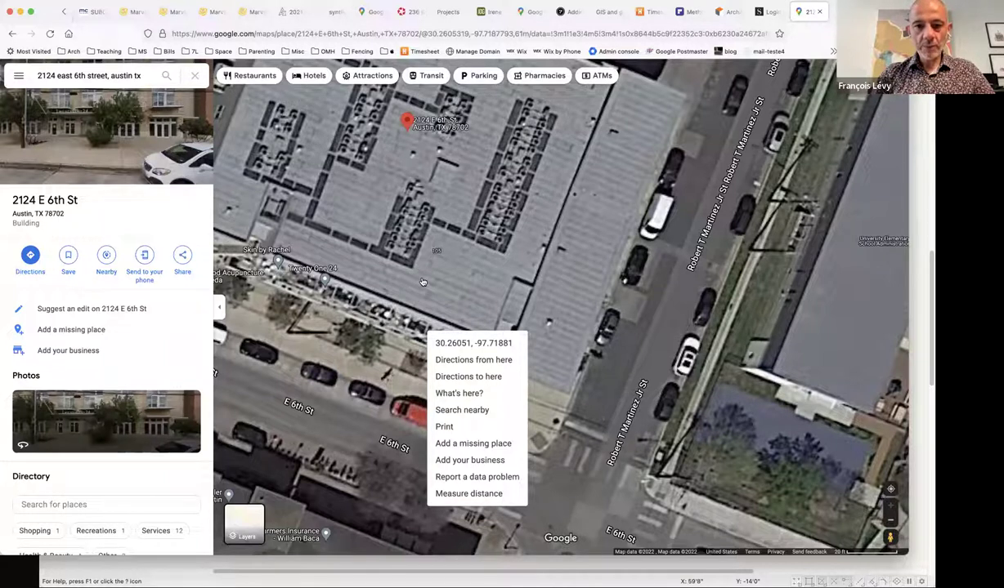
{"action": "key", "text": "super+Tab"}
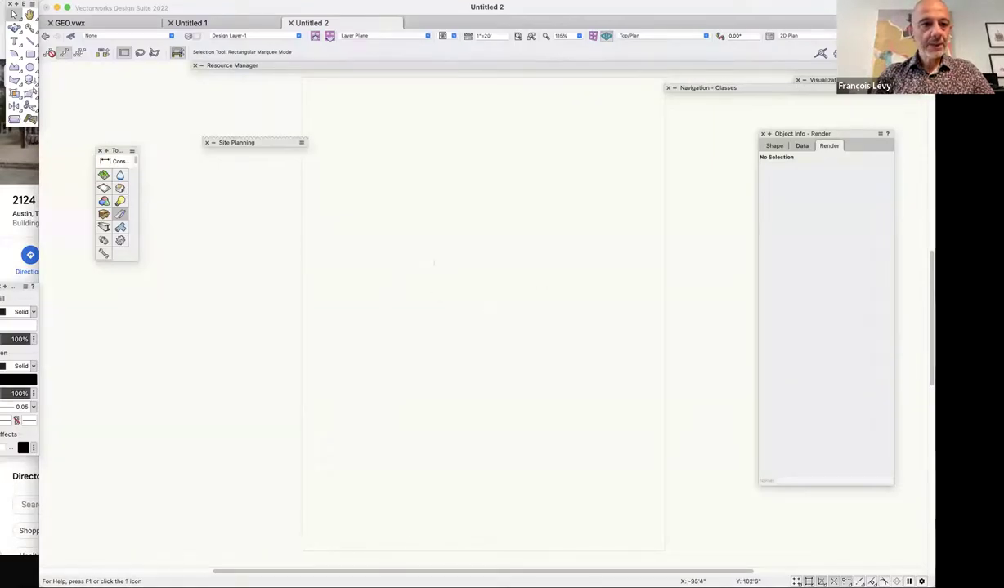
Georeference the document to latitude 30.26051, longitude -97.71881 in WGS 84 / Pseudo-Mercator.
{"action": "left_click", "coordinate": [82, 2]}
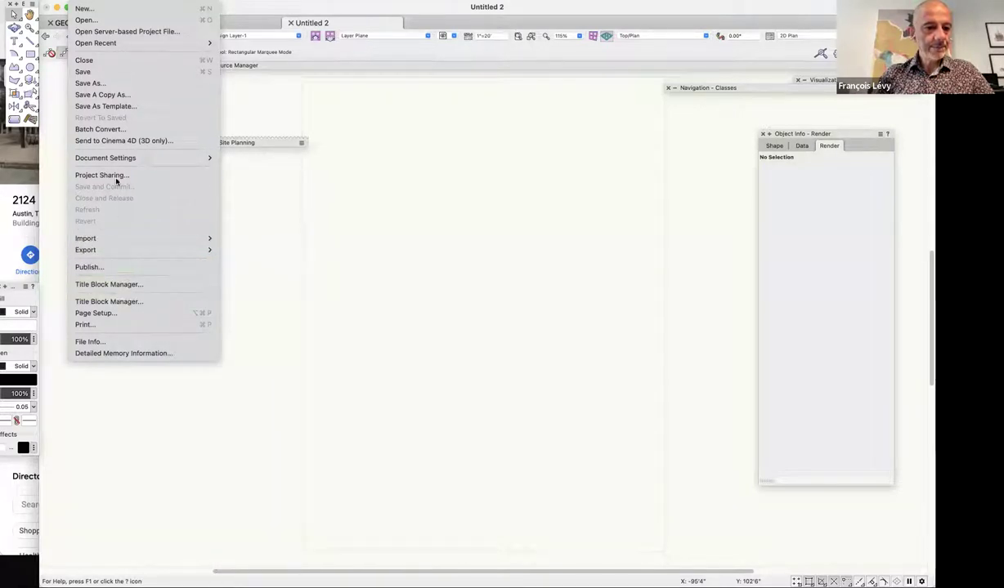
{"action": "mouse_move", "coordinate": [128, 158]}
{"action": "left_click", "coordinate": [281, 188]}
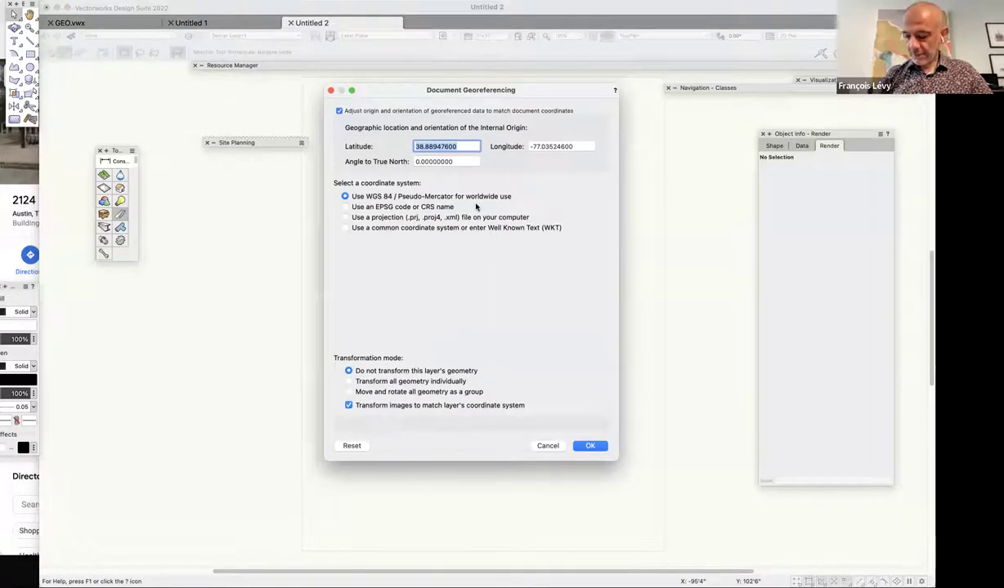
{"action": "type", "text": "30.26"}
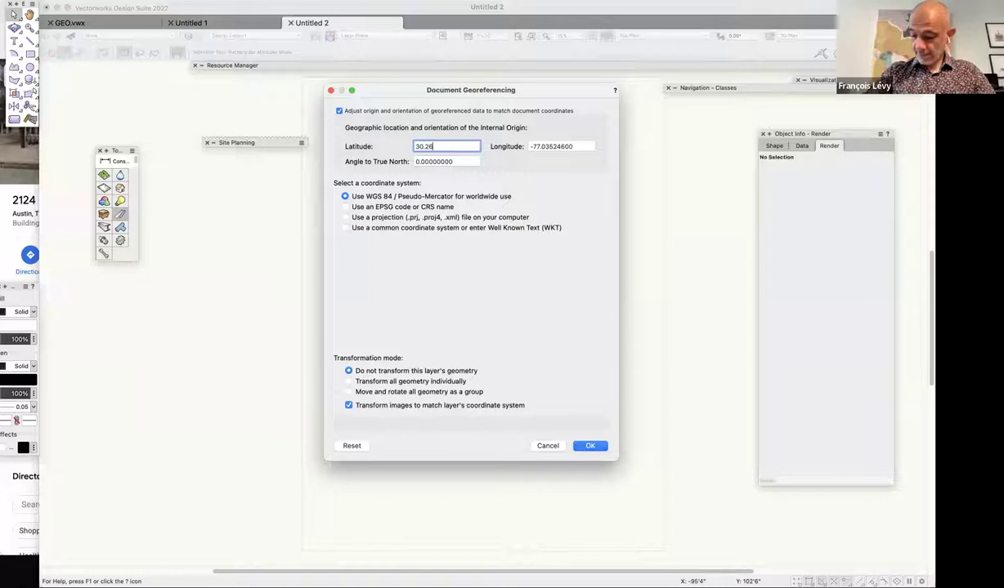
{"action": "type", "text": "051"}
{"action": "key", "text": "Tab"}
{"action": "key", "text": "Tab"}
{"action": "type", "text": "-97.71881"}
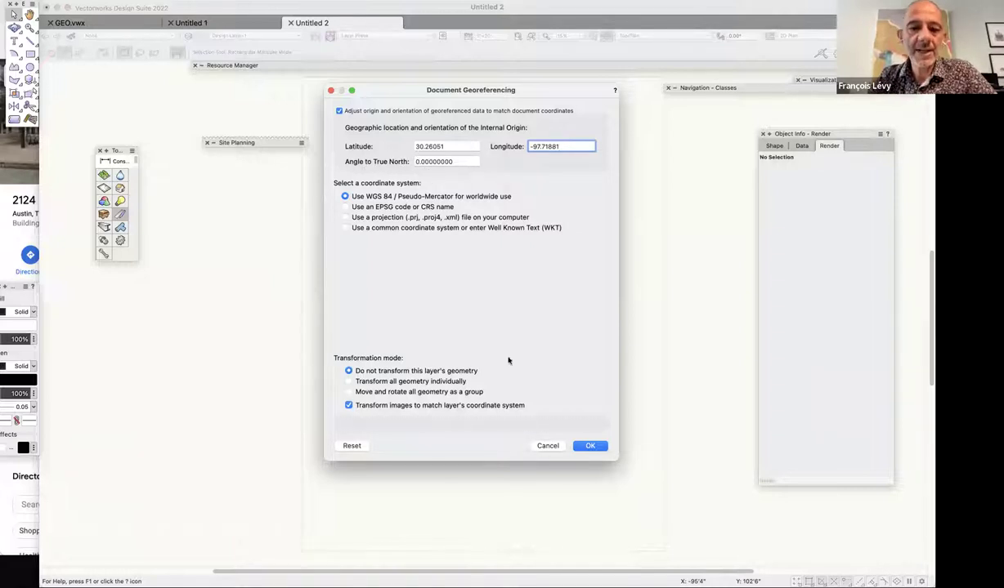
{"action": "left_click", "coordinate": [586, 444]}
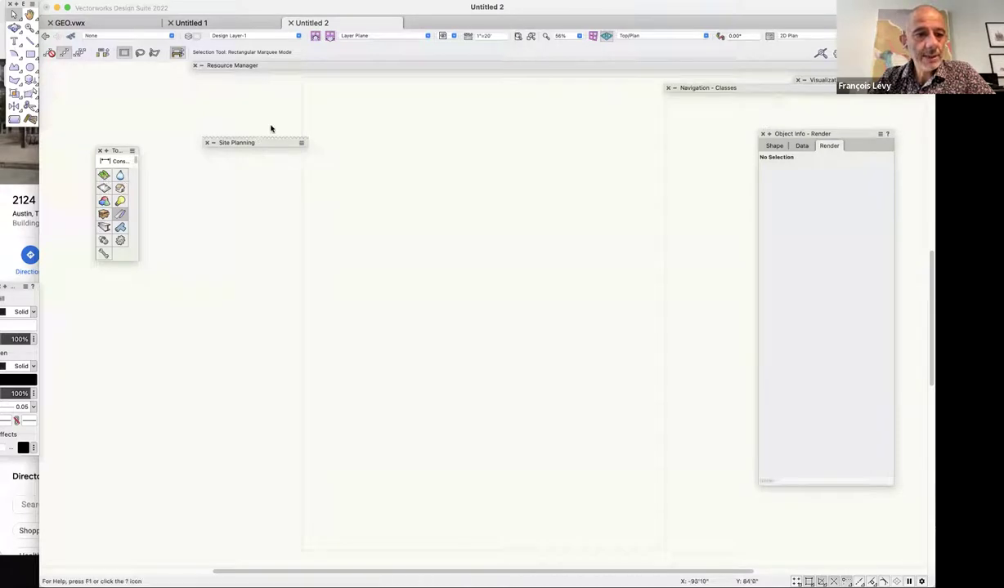
Draw a Geoimage rectangle spanning the building at the drawing's centre.
{"action": "mouse_move", "coordinate": [258, 144]}
{"action": "left_click", "coordinate": [246, 271]}
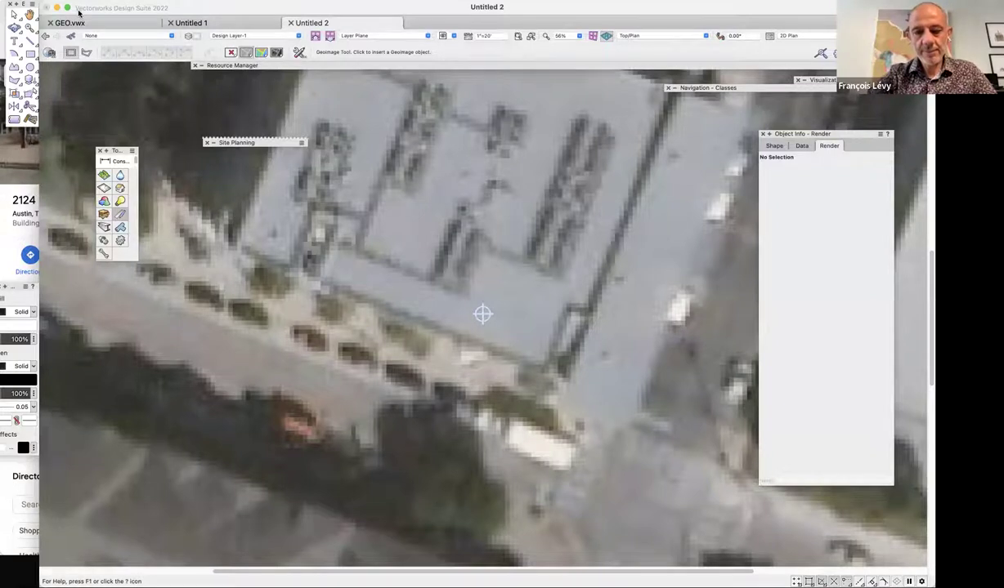
{"action": "key", "text": "2"}
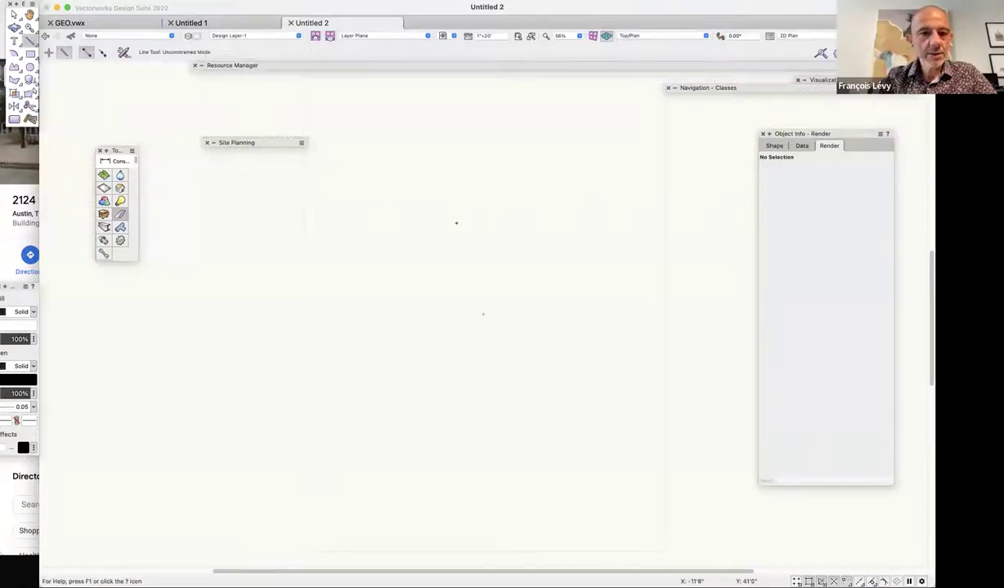
{"action": "mouse_move", "coordinate": [248, 147]}
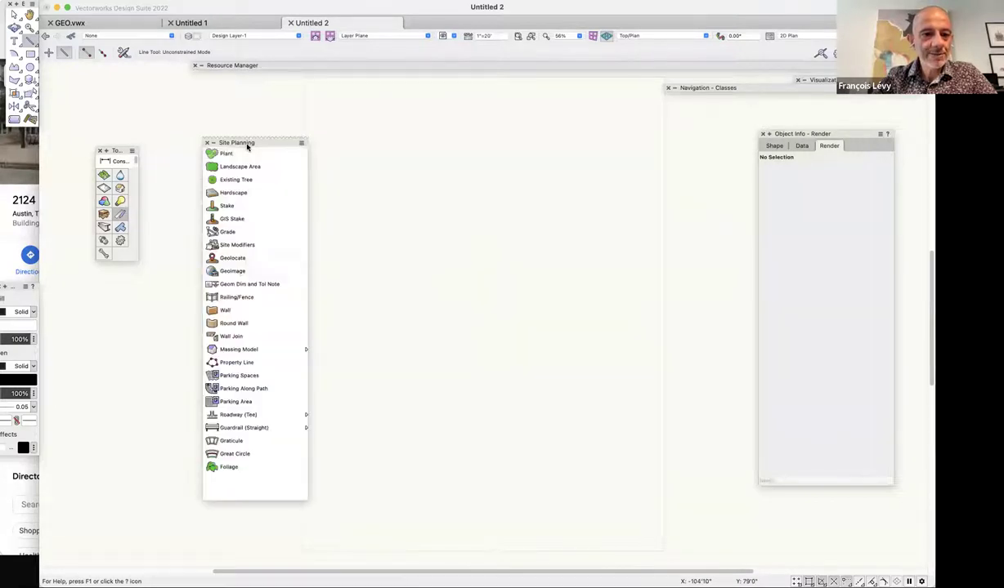
{"action": "left_click", "coordinate": [232, 270]}
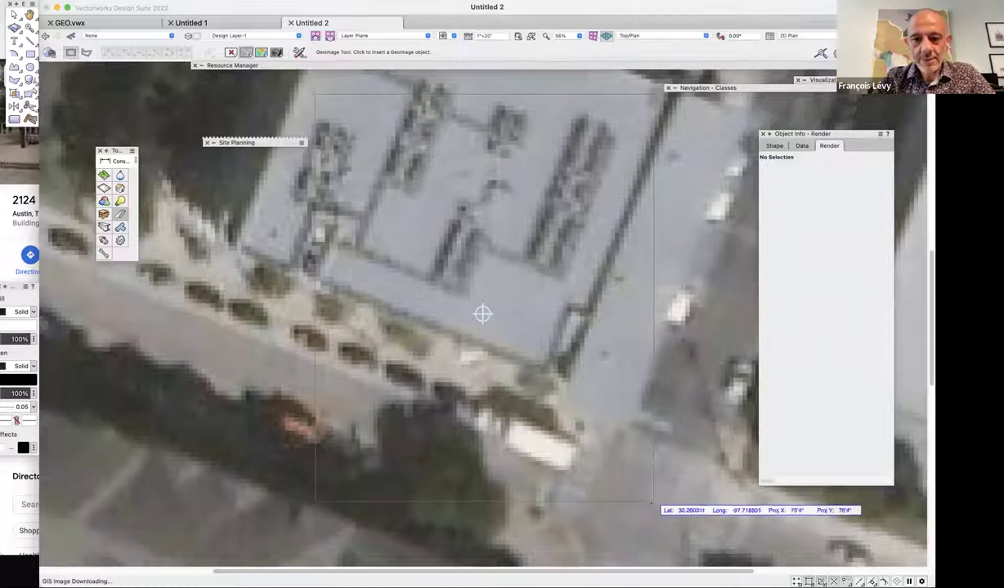
{"action": "left_click", "coordinate": [682, 531]}
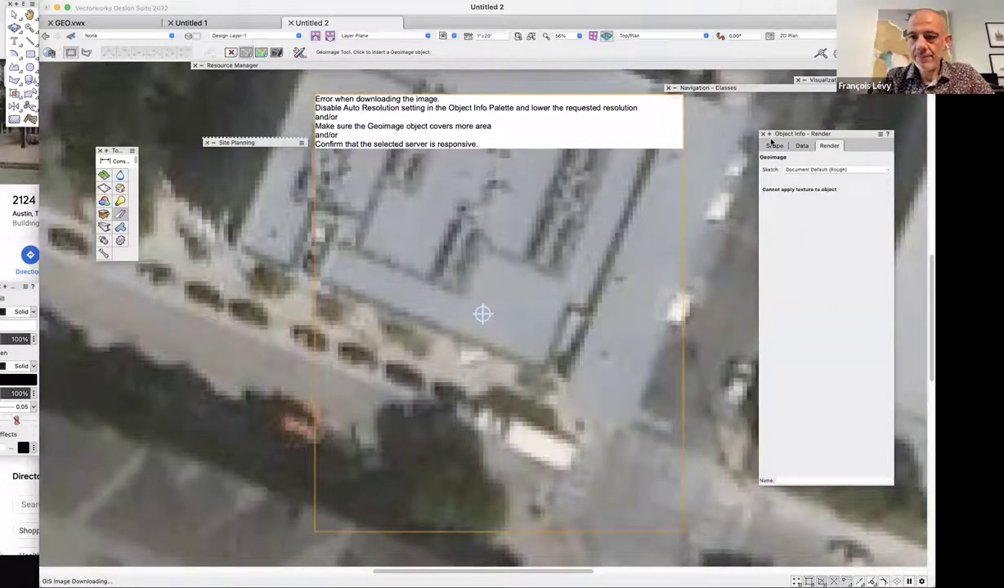
Turn off Auto Resolution and try Geoimage resolutions of 500 and 400.
{"action": "left_click", "coordinate": [774, 145]}
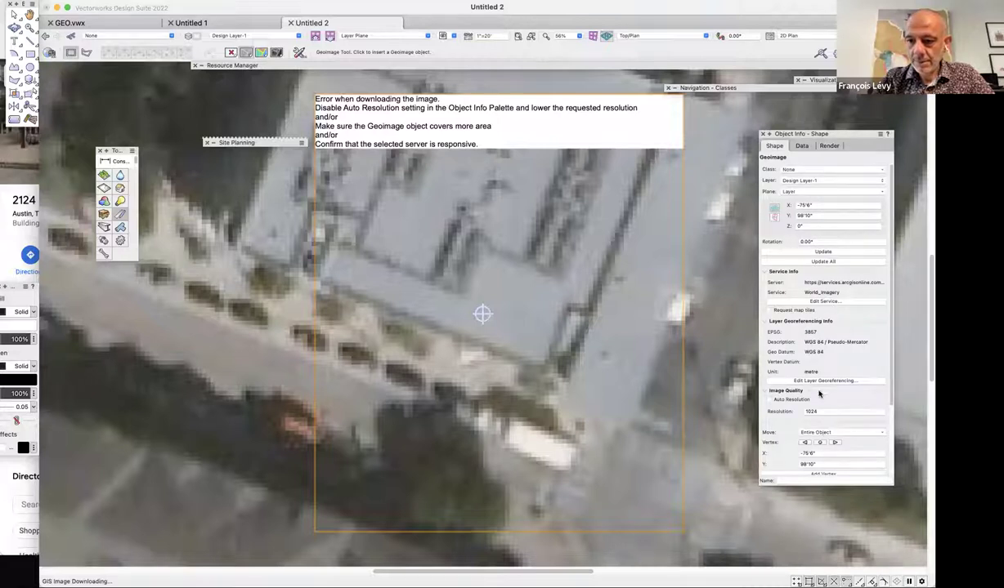
{"action": "left_click", "coordinate": [826, 411]}
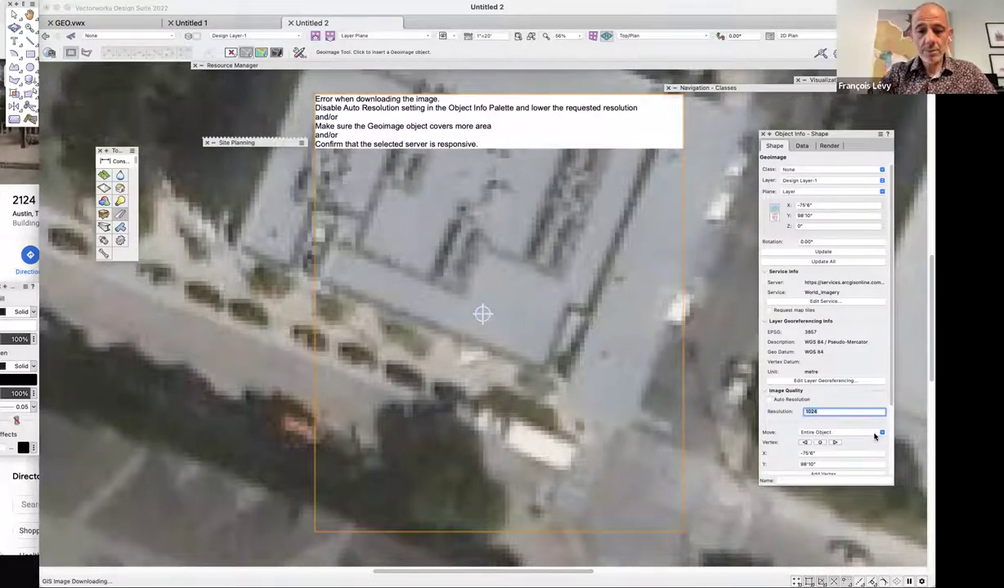
{"action": "type", "text": "500"}
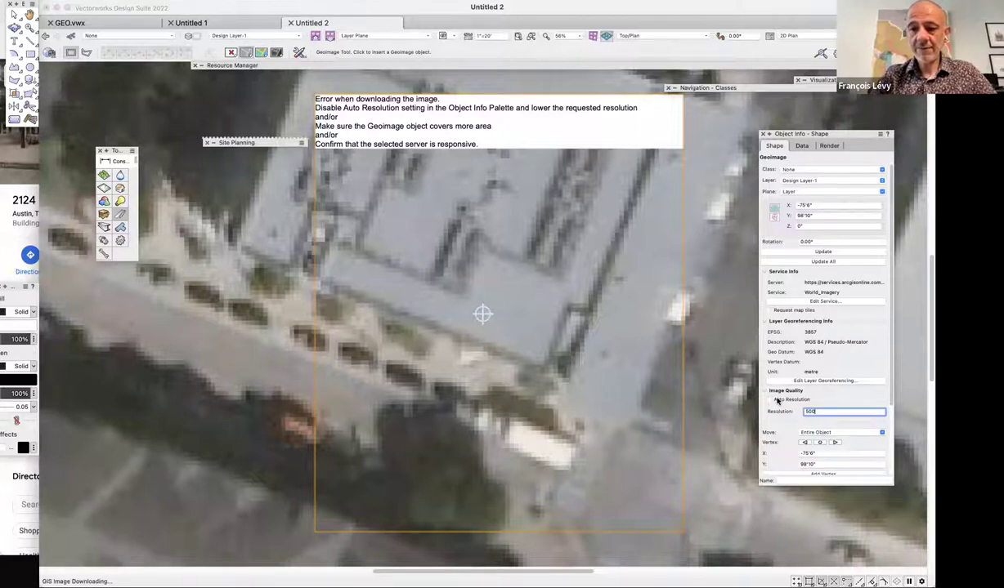
{"action": "key", "text": "Return"}
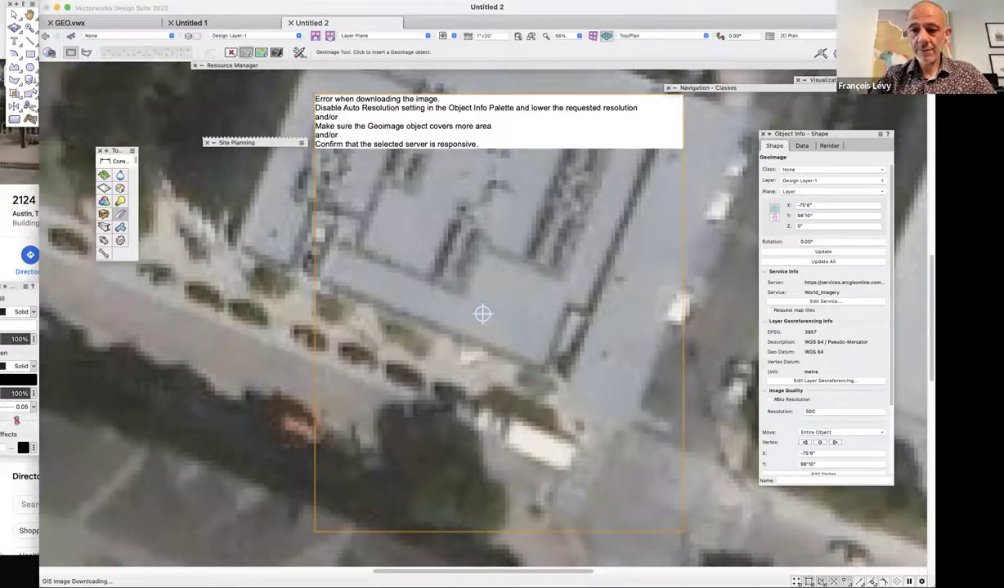
{"action": "double_click", "coordinate": [810, 411]}
{"action": "type", "text": "400"}
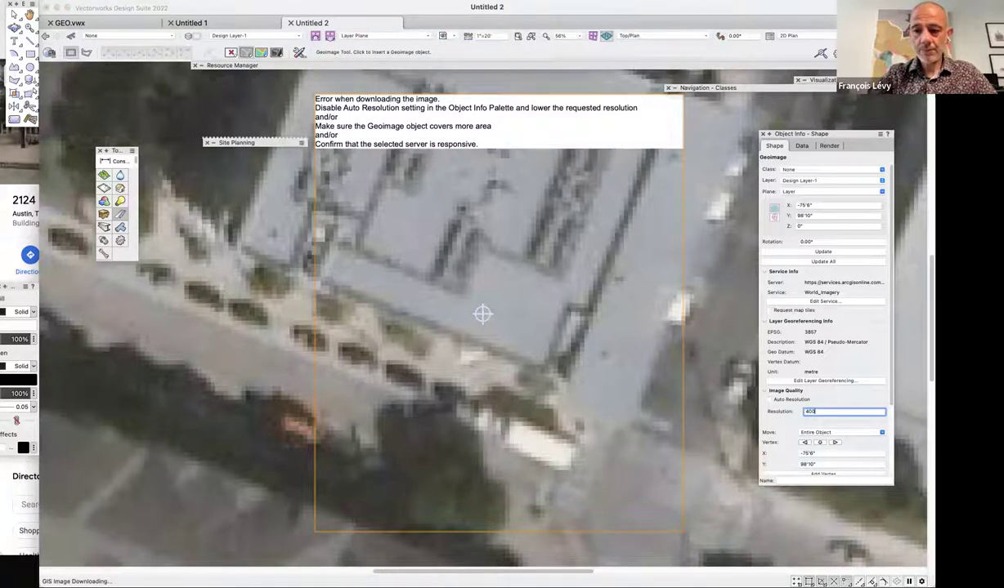
{"action": "key", "text": "Return"}
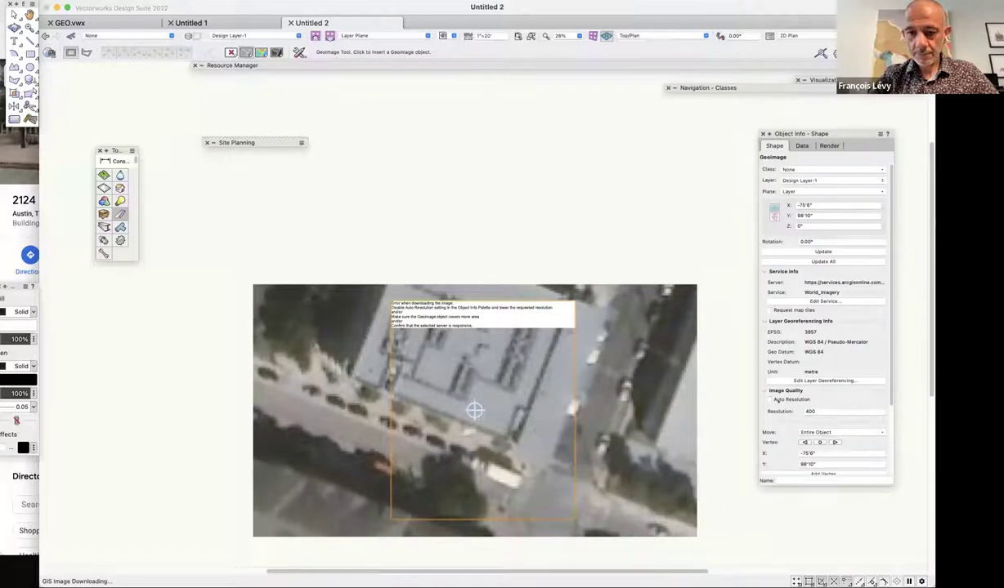
{"action": "left_click", "coordinate": [778, 402]}
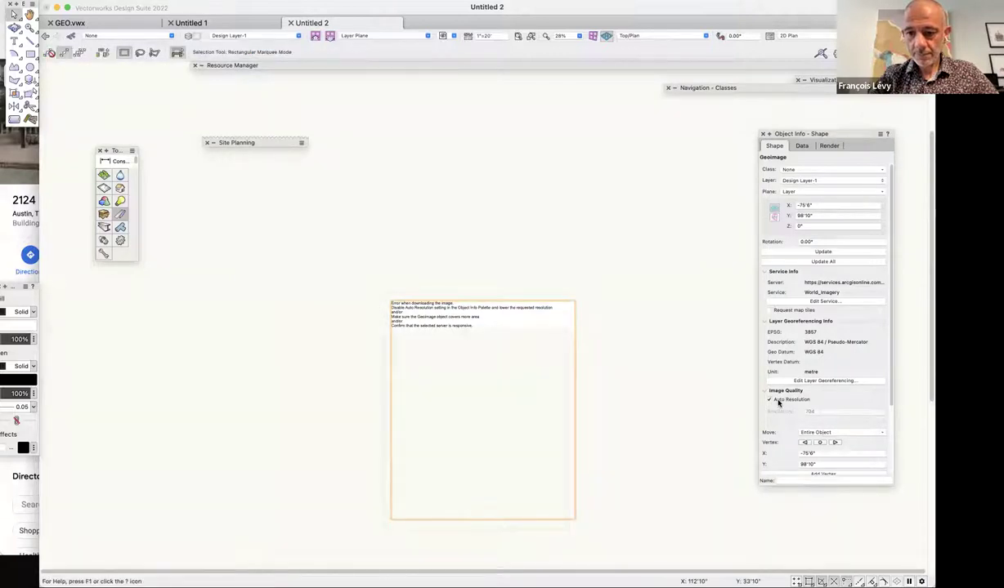
{"action": "left_click", "coordinate": [779, 401]}
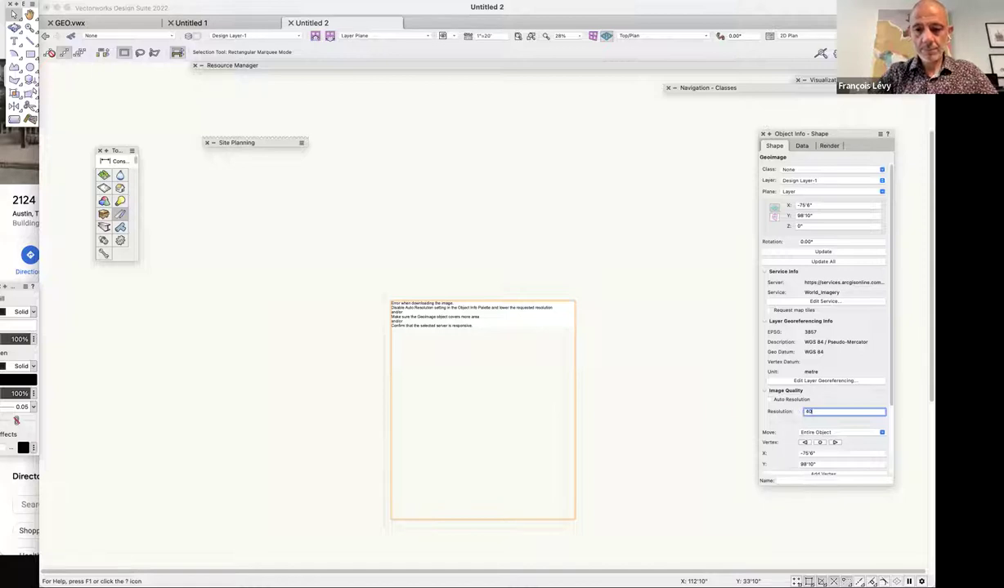
{"action": "key", "text": "Return"}
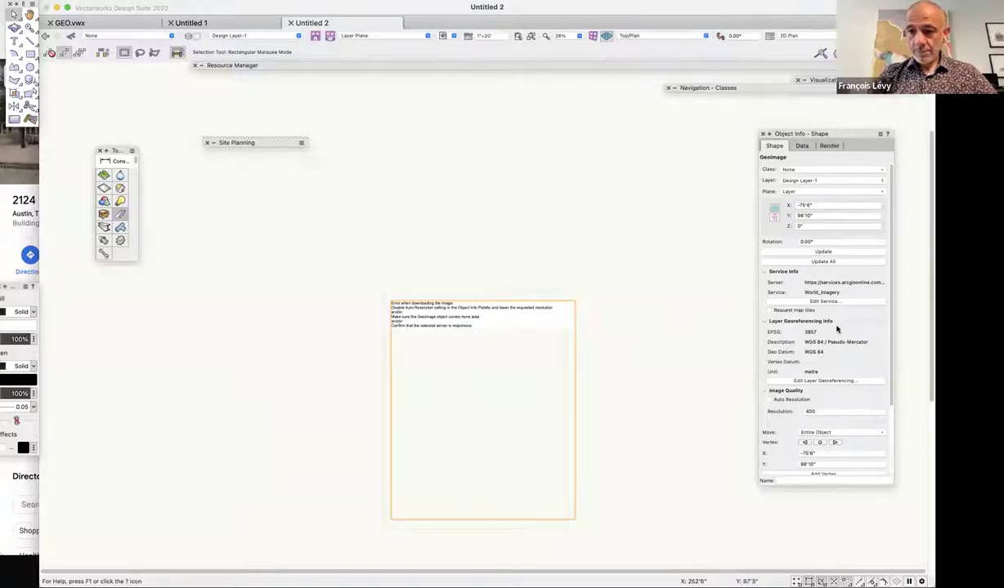
Lower the Geoimage resolution to 150 after trying 200, then zoom in on the aerial image.
{"action": "double_click", "coordinate": [809, 411]}
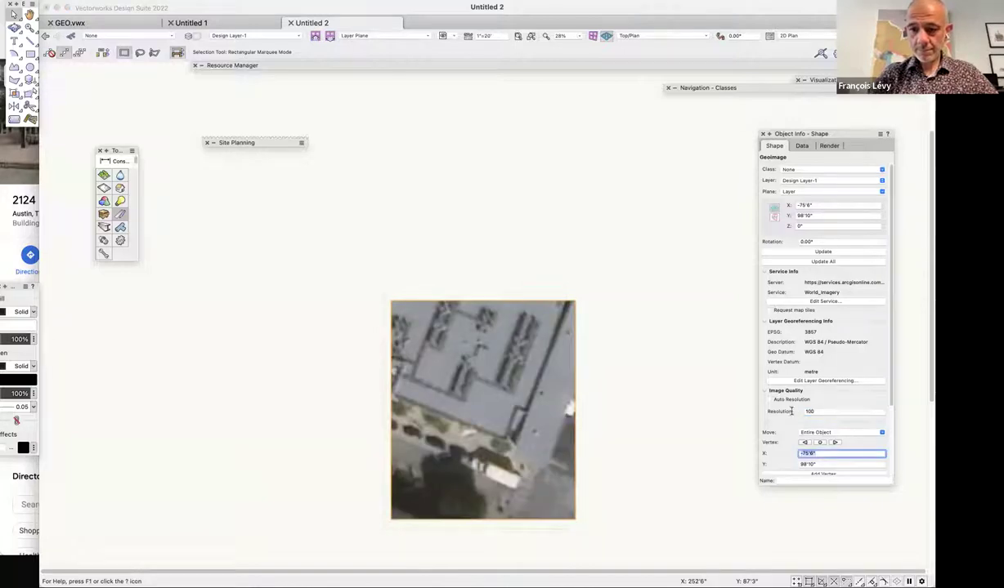
{"action": "type", "text": "4"}
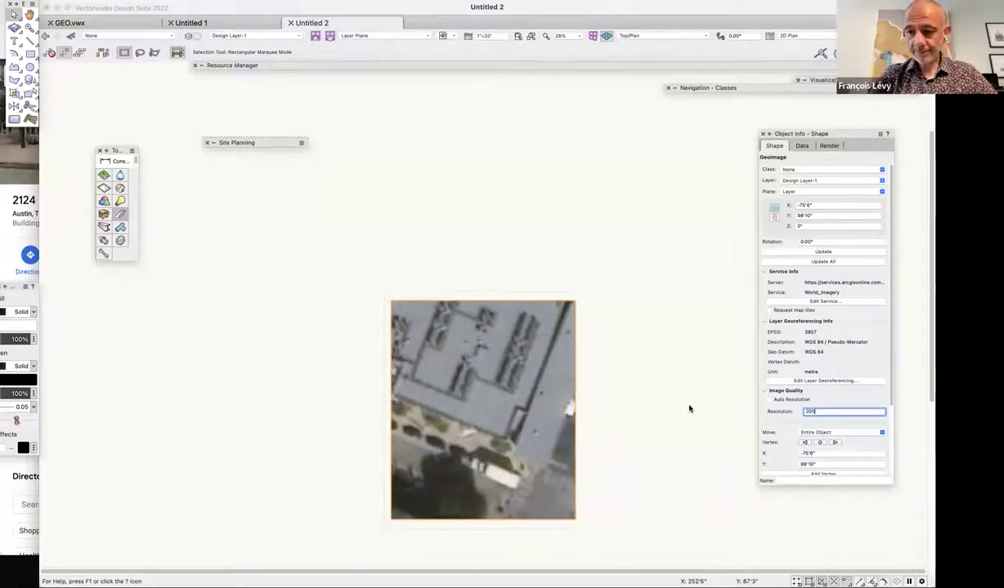
{"action": "key", "text": "Return"}
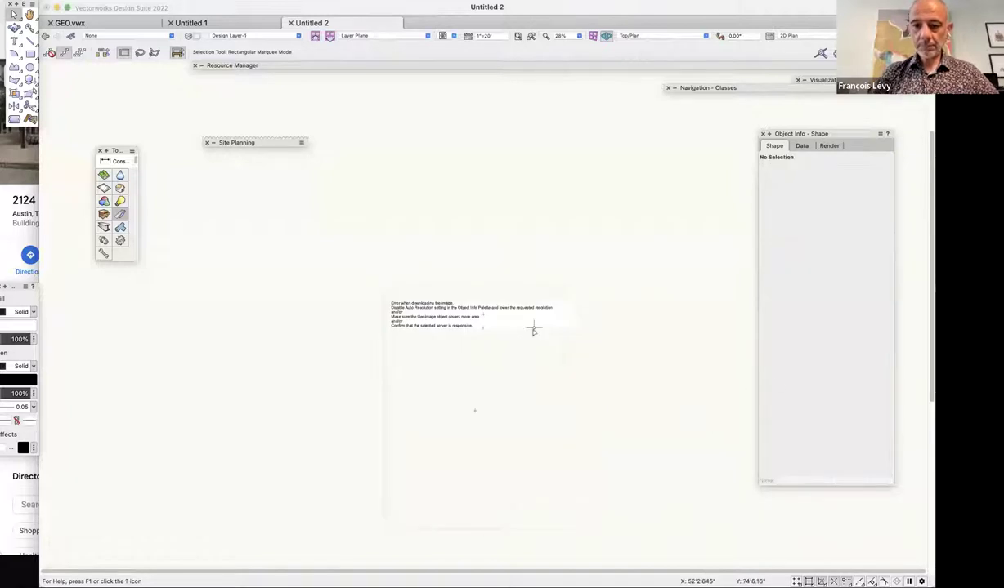
{"action": "double_click", "coordinate": [811, 411]}
{"action": "type", "text": "1"}
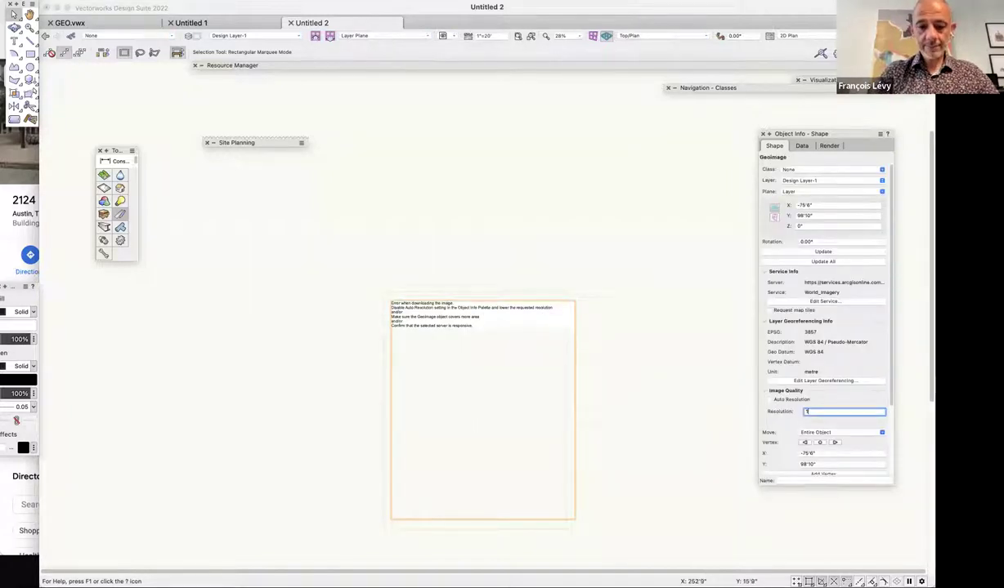
{"action": "type", "text": "50"}
{"action": "key", "text": "Return"}
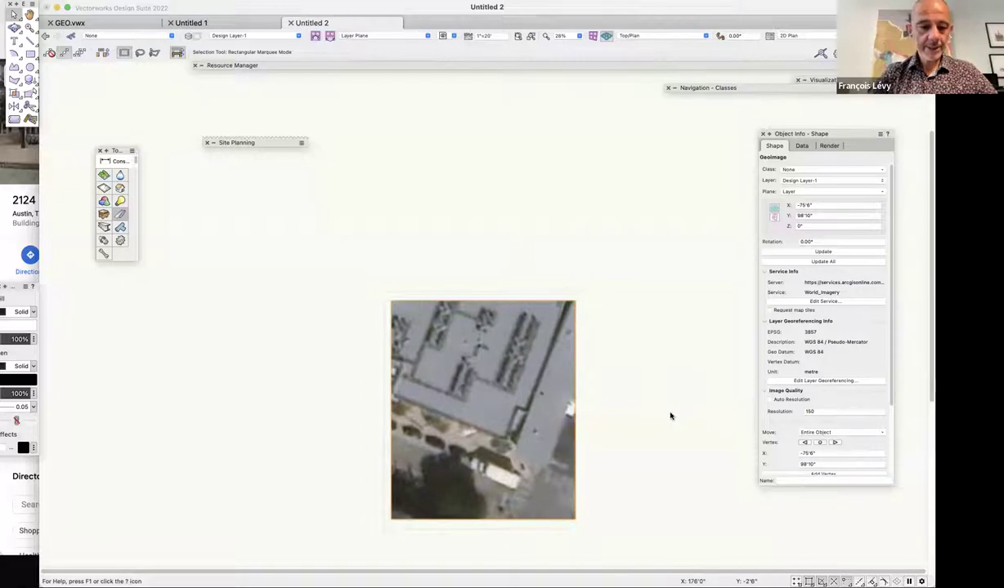
{"action": "key", "text": "super+equal"}
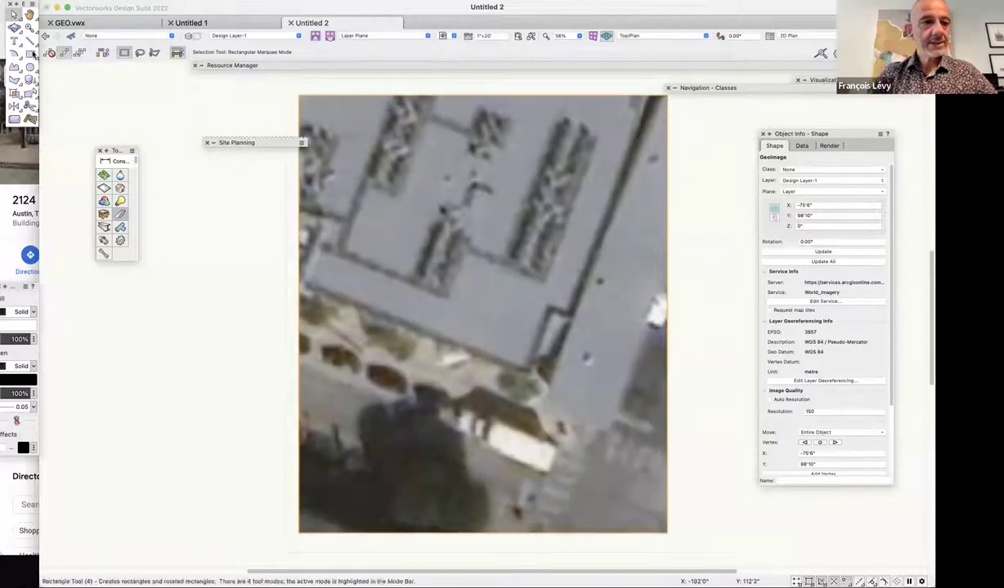
Draw a 119'10" line at 68.78° along the building's right roof edge, then select the Geoimage.
{"action": "key", "text": "2"}
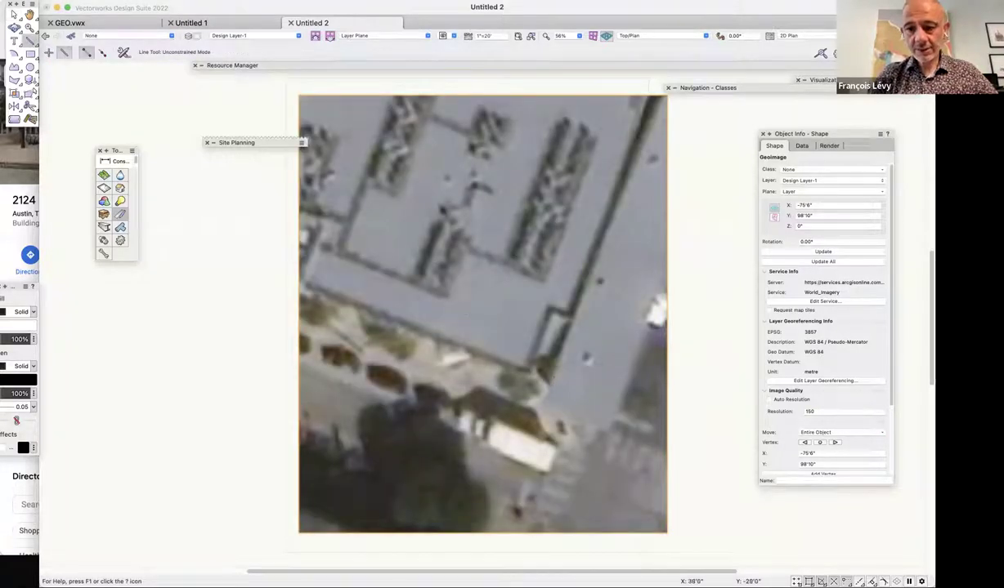
{"action": "left_click", "coordinate": [552, 376]}
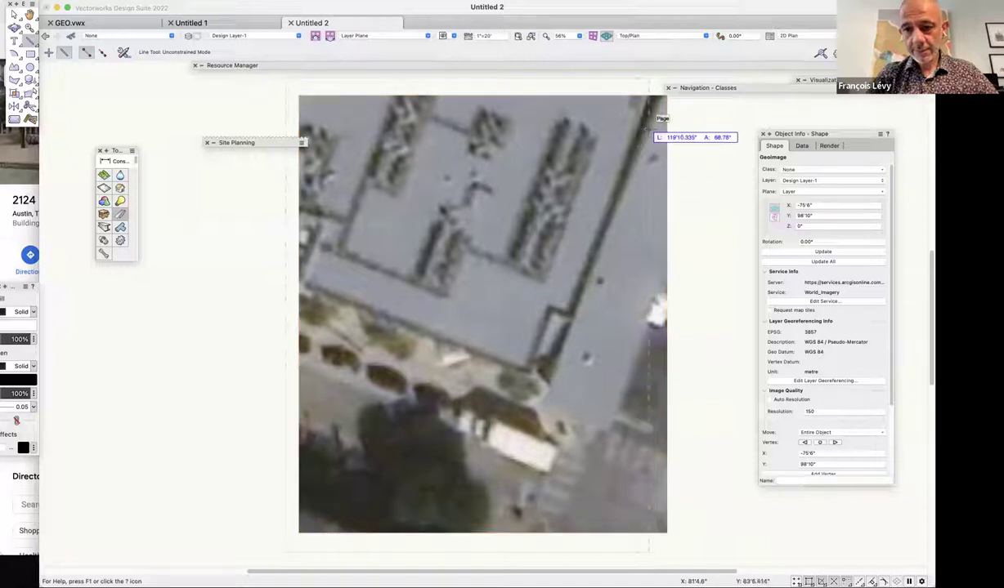
{"action": "left_click", "coordinate": [647, 129]}
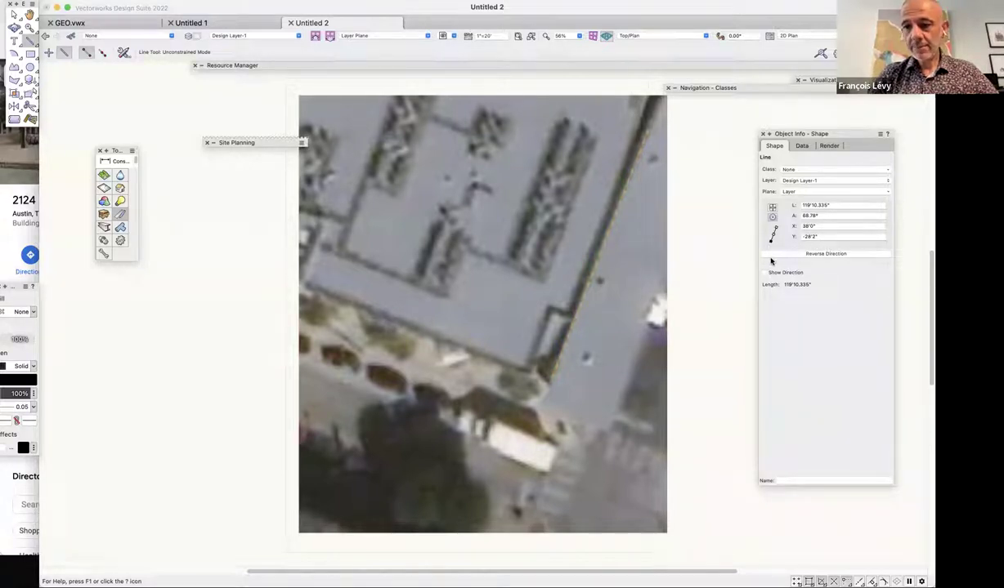
{"action": "key", "text": "x"}
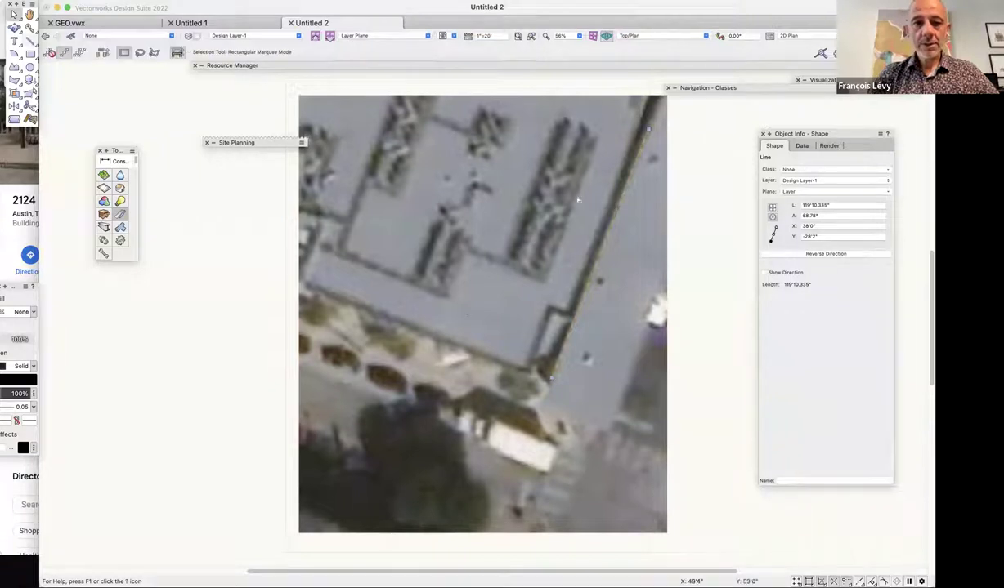
{"action": "left_click", "coordinate": [653, 278]}
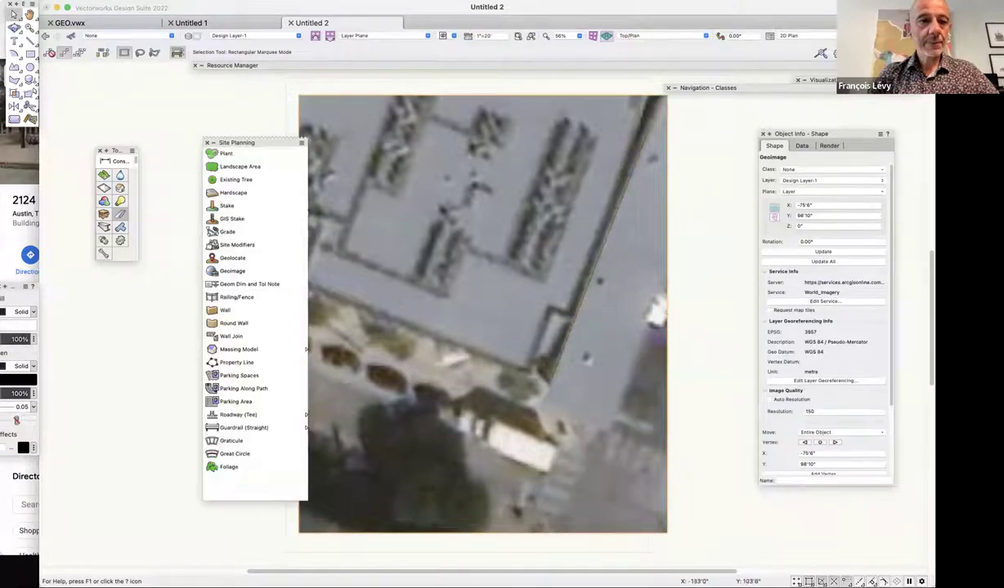
Try an angle to true north of 90 in Georeferencing settings, then reset it to 0.
{"action": "left_click", "coordinate": [82, 2]}
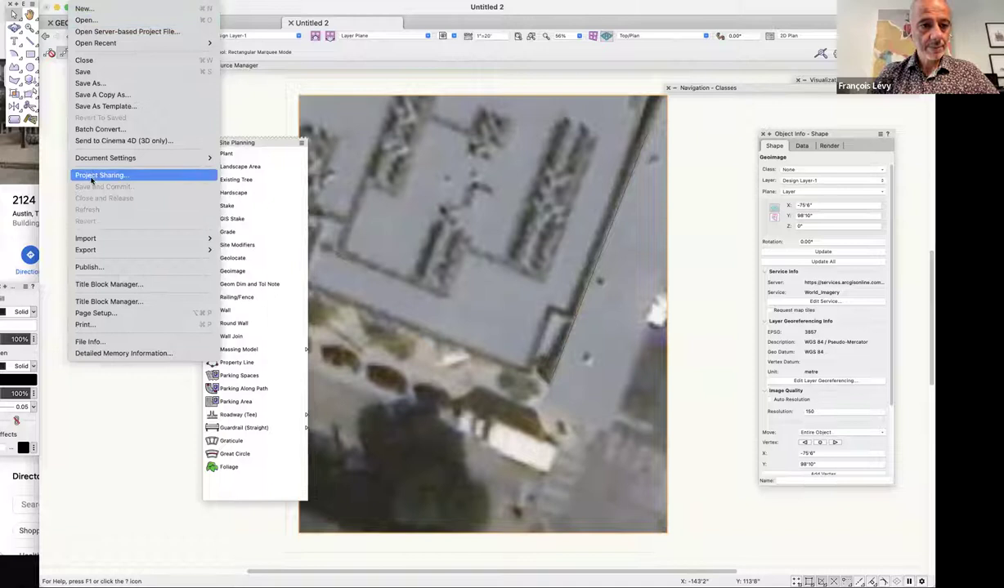
{"action": "mouse_move", "coordinate": [96, 159]}
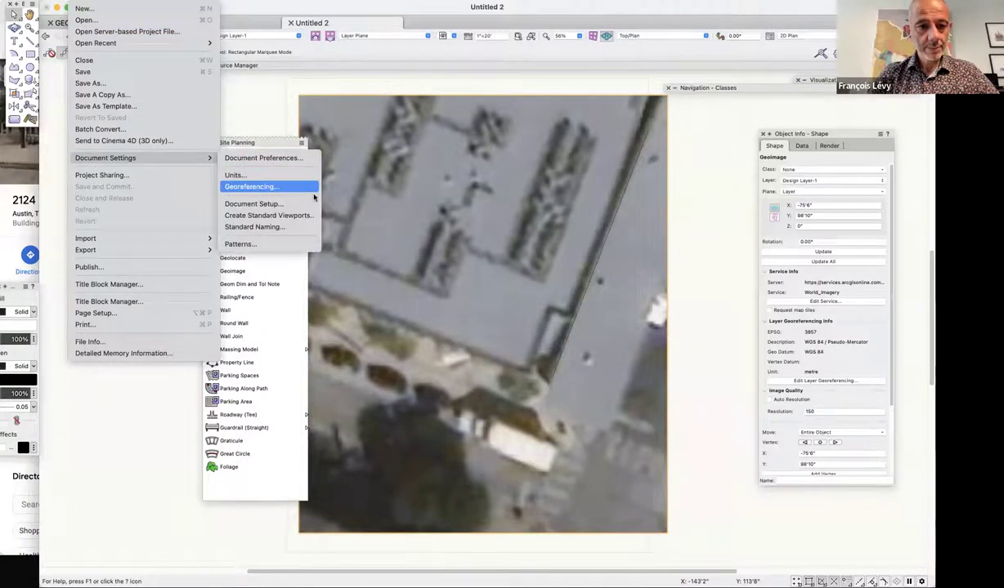
{"action": "left_click", "coordinate": [251, 186]}
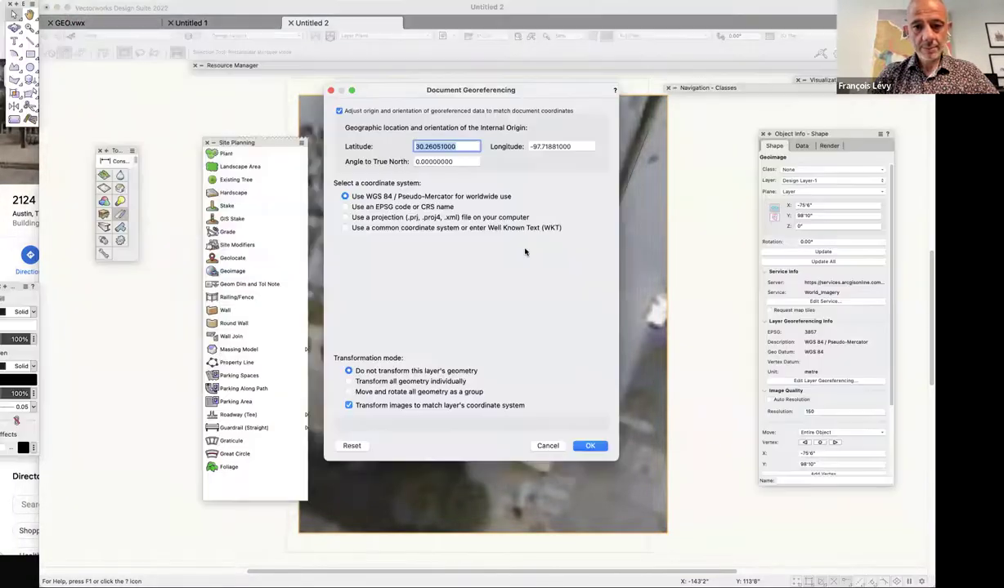
{"action": "left_click", "coordinate": [456, 163]}
{"action": "type", "text": "90-68"}
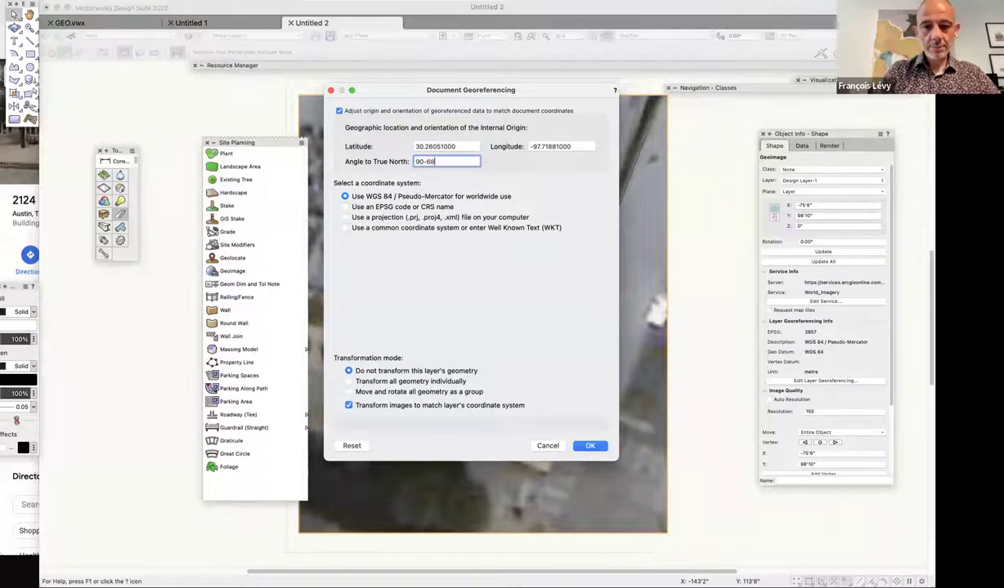
{"action": "left_click", "coordinate": [580, 448]}
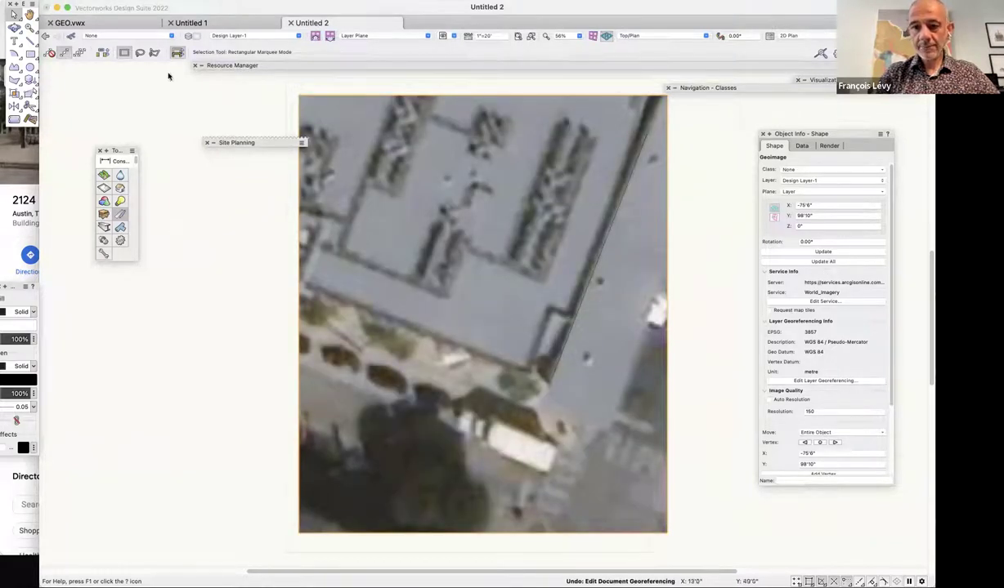
{"action": "left_click", "coordinate": [85, 1]}
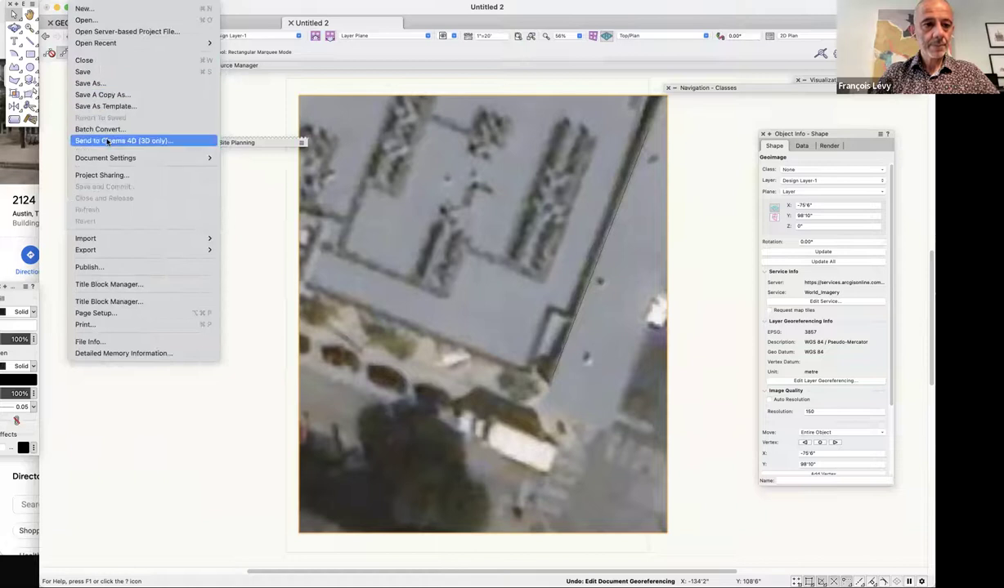
{"action": "mouse_move", "coordinate": [107, 158]}
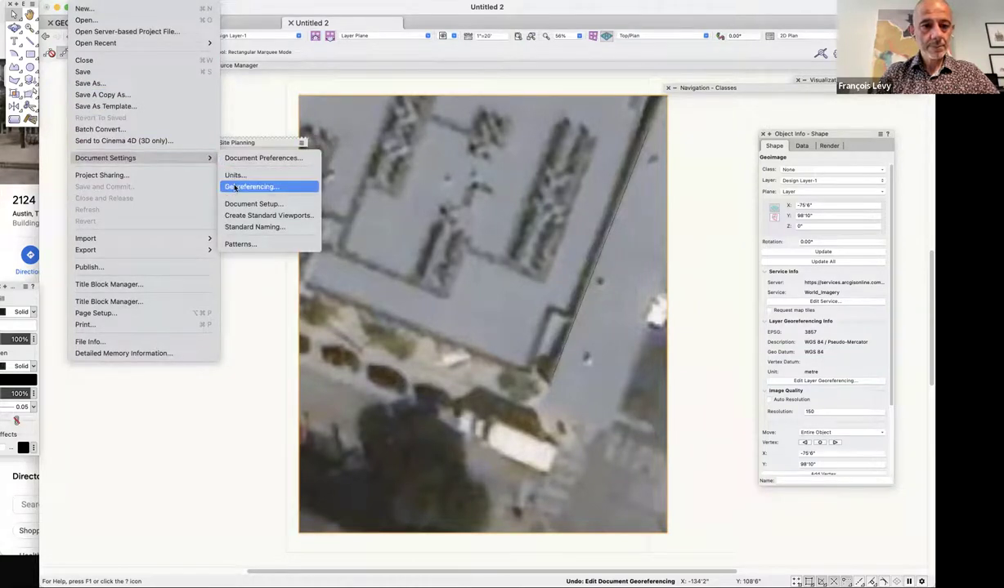
{"action": "left_click", "coordinate": [251, 187]}
{"action": "key", "text": "Tab"}
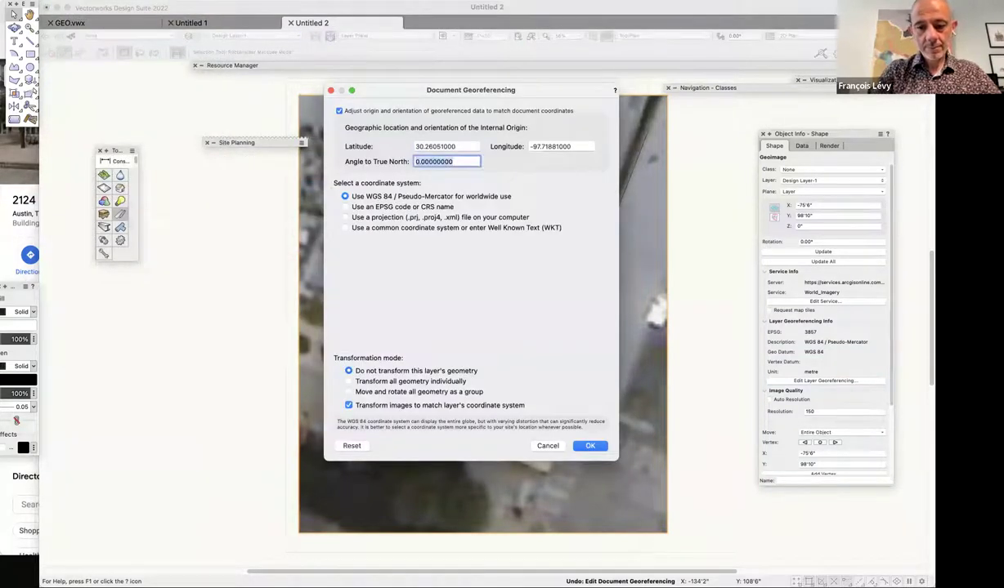
{"action": "type", "text": "0"}
{"action": "key", "text": "Return"}
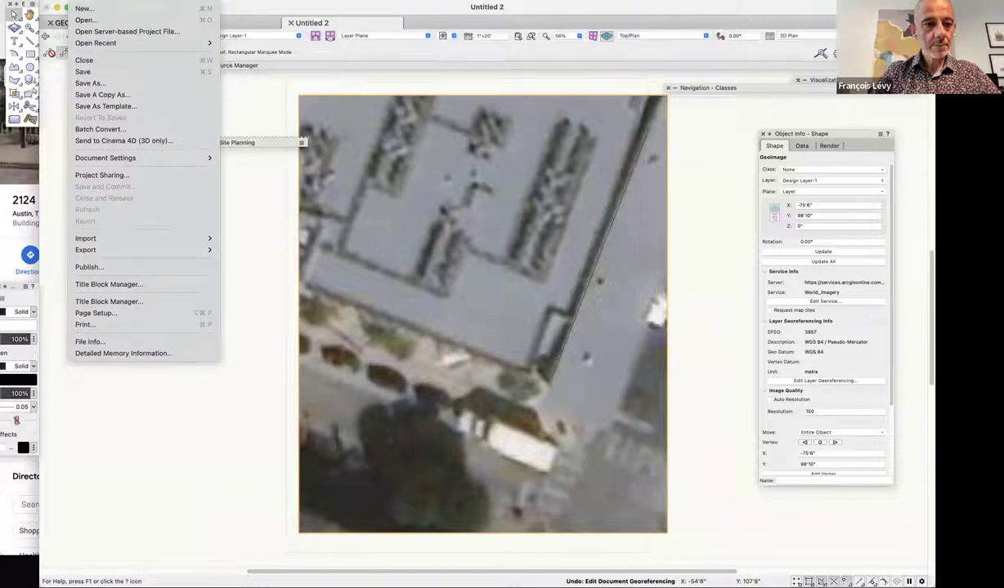
Set the document's angle to true north to -22 degrees.
{"action": "mouse_move", "coordinate": [196, 158]}
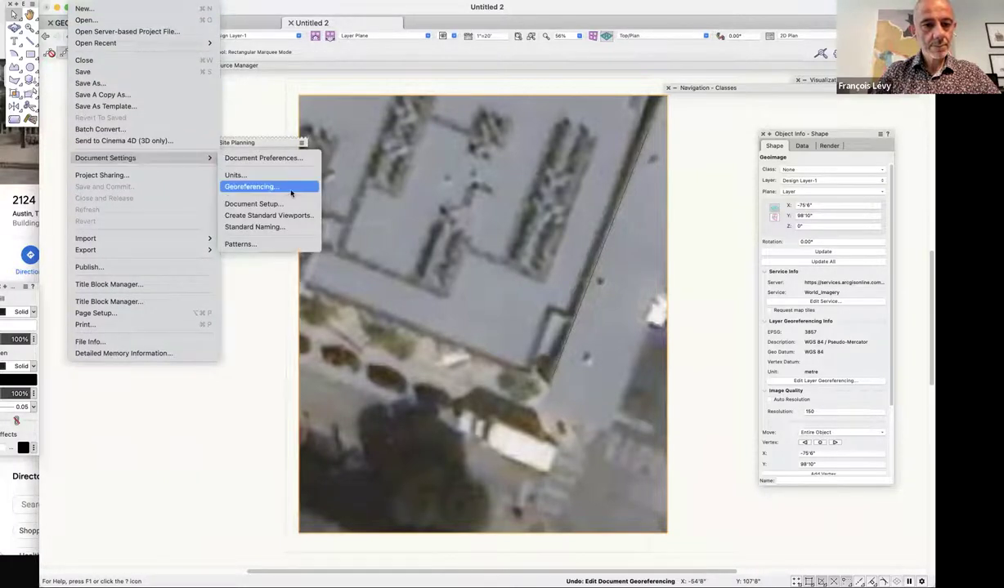
{"action": "left_click", "coordinate": [291, 187]}
{"action": "left_click", "coordinate": [426, 161]}
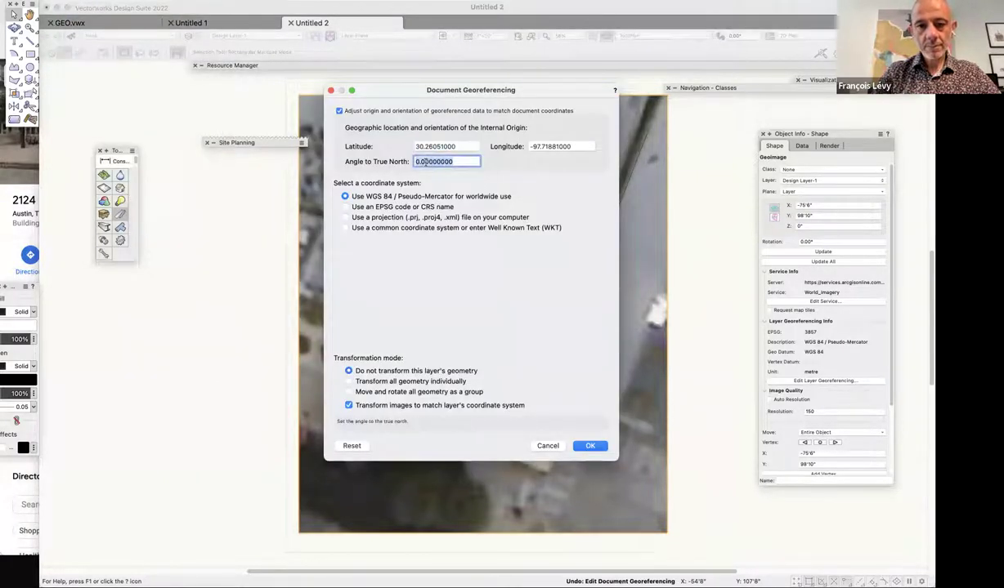
{"action": "type", "text": "-22"}
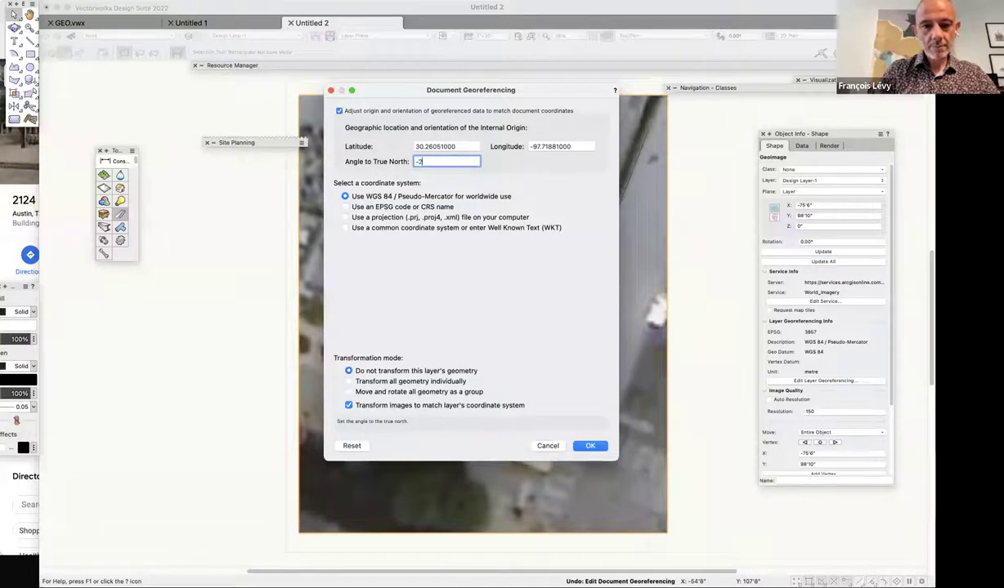
{"action": "left_click", "coordinate": [591, 447]}
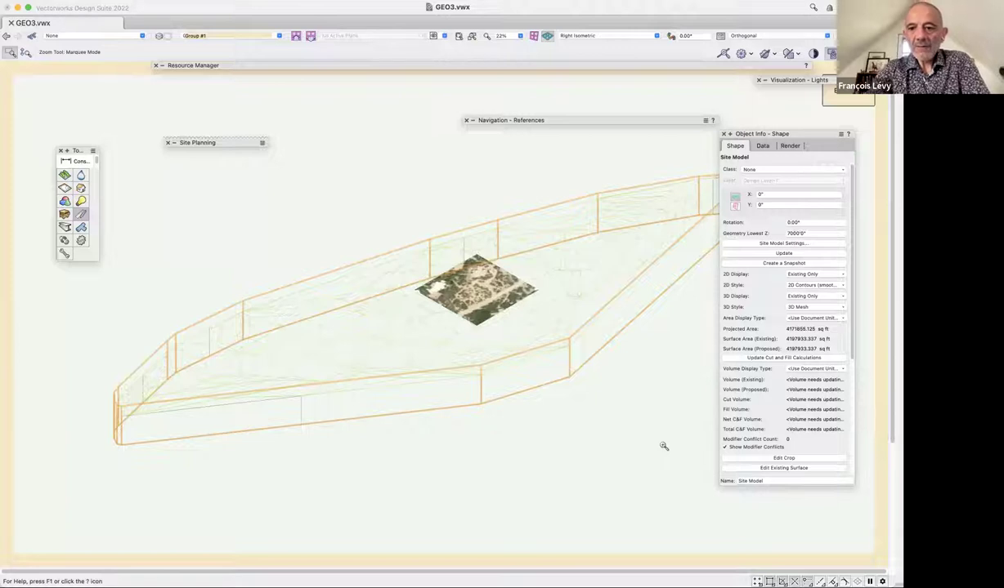
Roll up the Object Info palette and select the aerial GeoImage lying on the site model.
{"action": "double_click", "coordinate": [822, 137]}
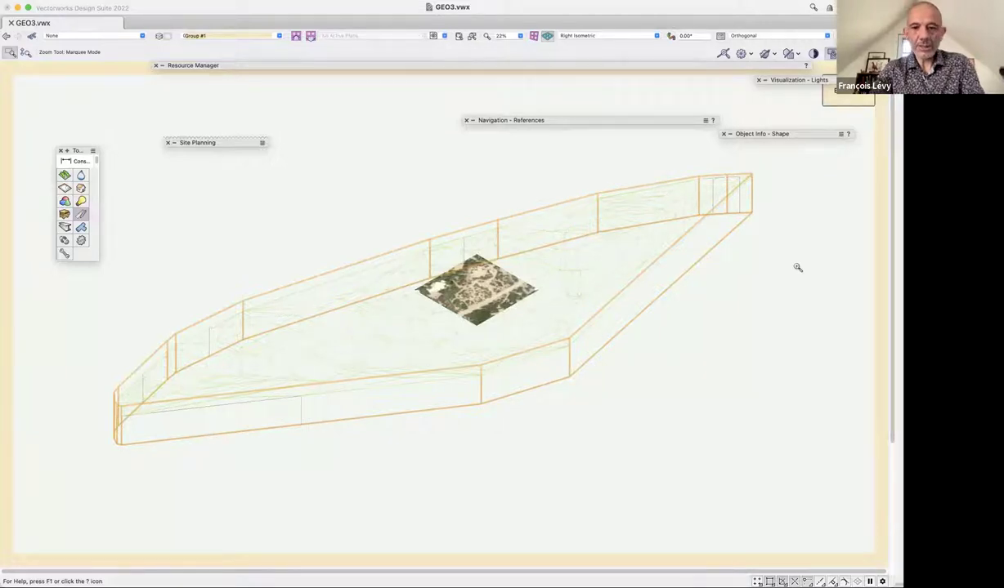
{"action": "key", "text": "x"}
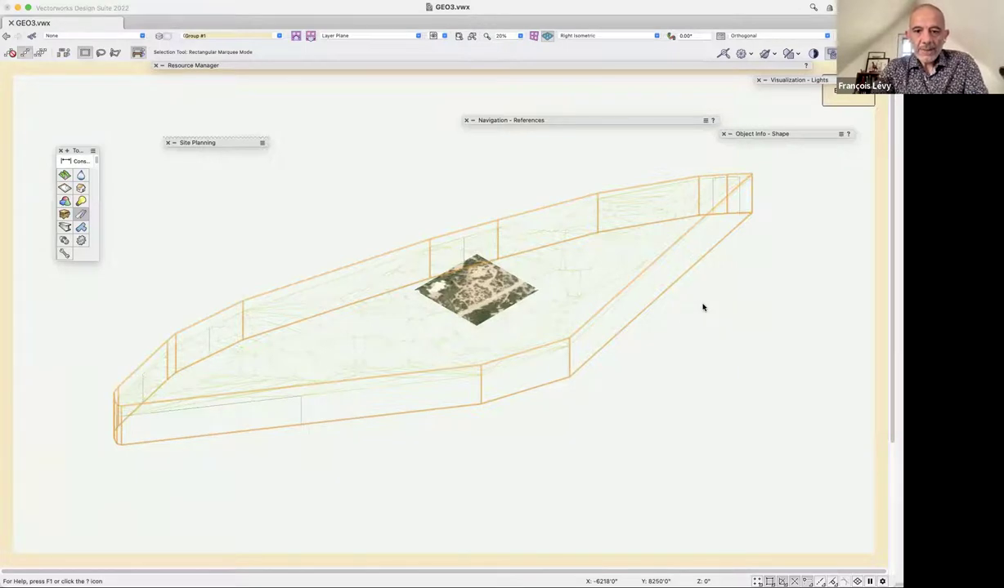
{"action": "left_click", "coordinate": [489, 284]}
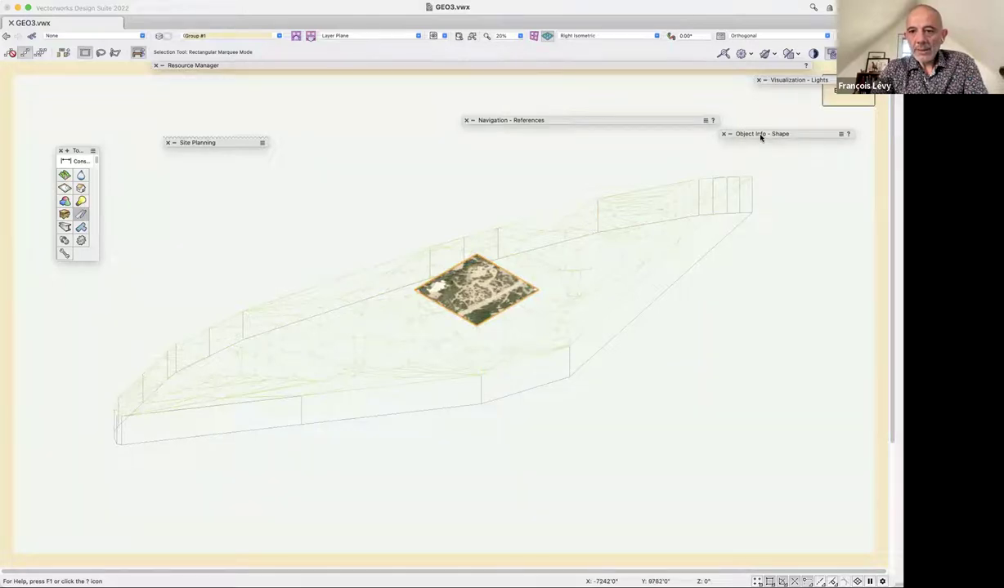
{"action": "mouse_move", "coordinate": [760, 138]}
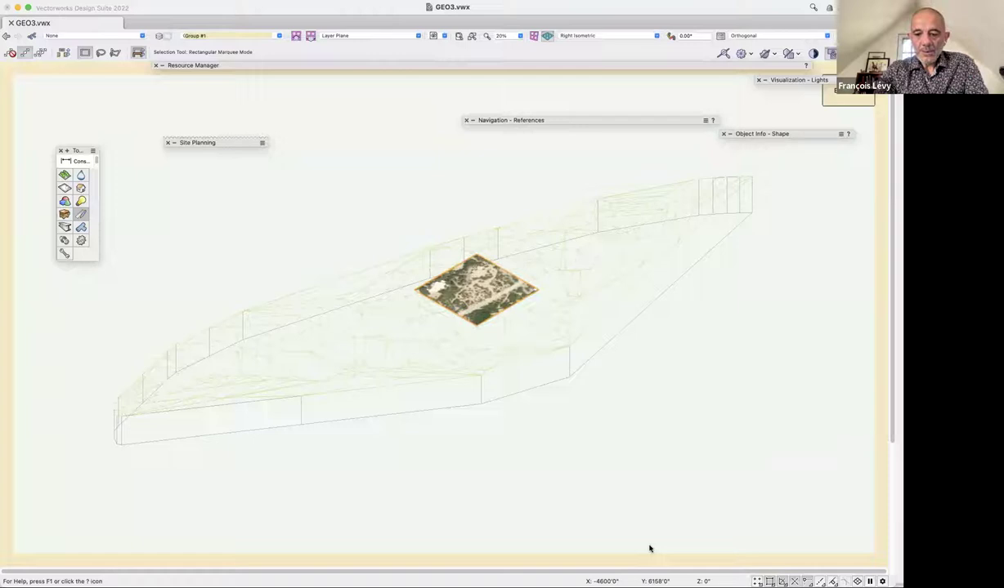
Check the site in Front, Right and Top views, then return to Right Isometric.
{"action": "key", "text": "KP_2"}
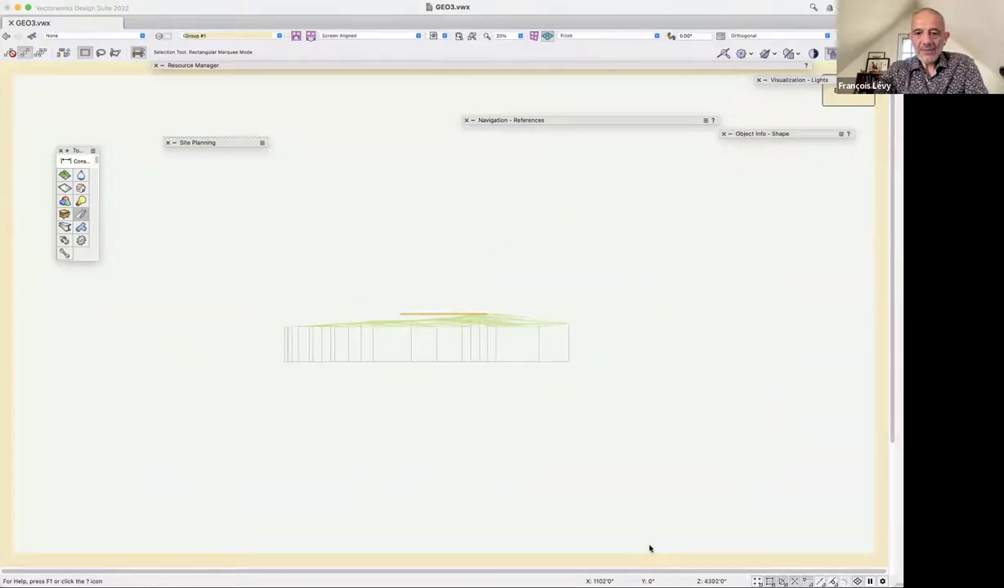
{"action": "key", "text": "KP_6"}
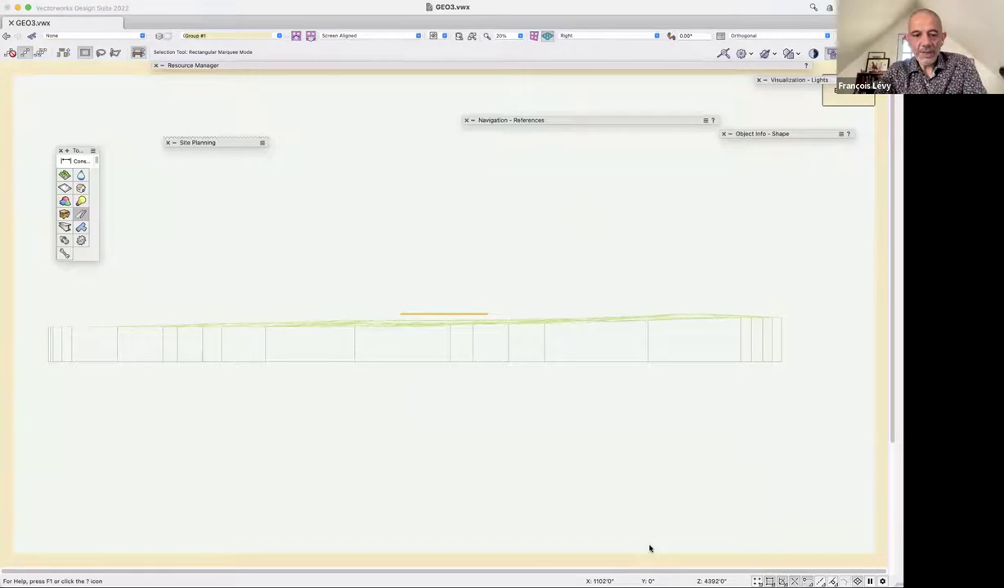
{"action": "key", "text": "ctrl+alt+equal"}
{"action": "key", "text": "ctrl+alt+equal"}
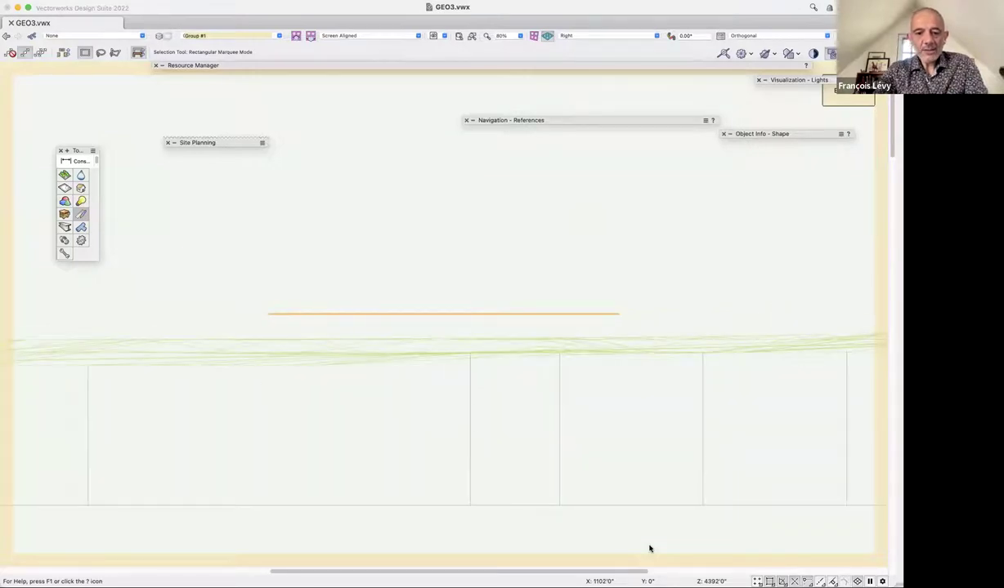
{"action": "key", "text": "KP_5"}
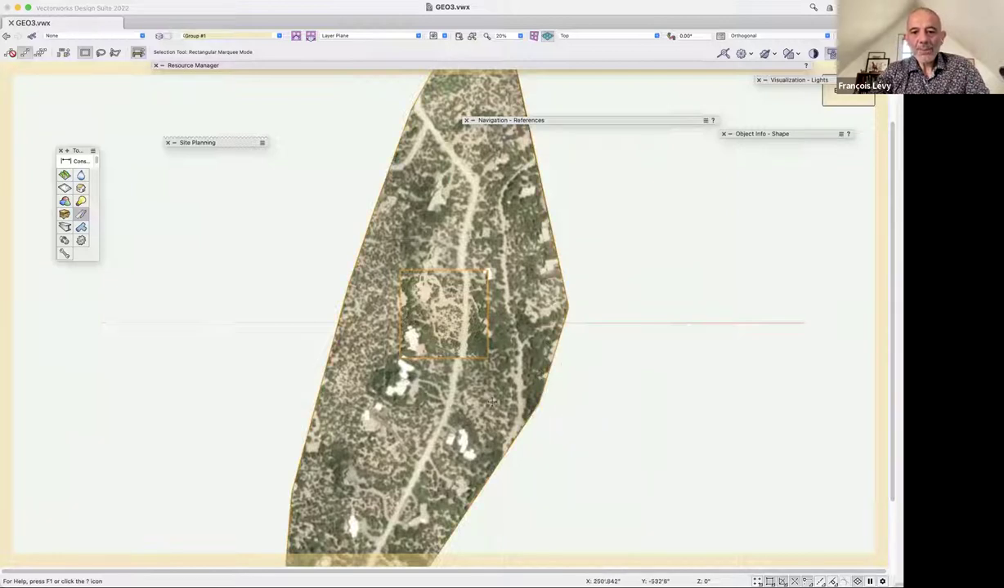
{"action": "key", "text": "3"}
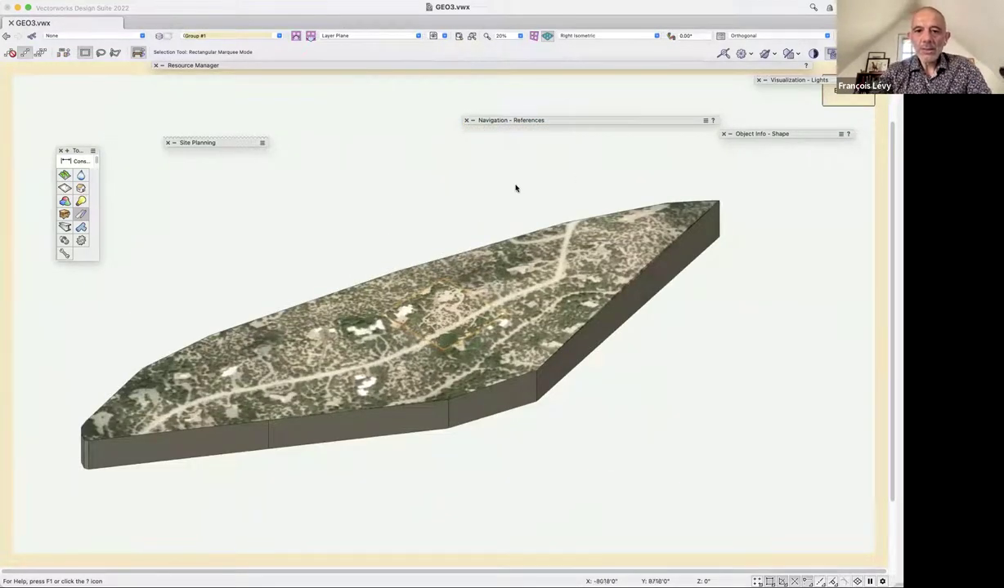
Open the big_site texture from the Resource Manager for editing.
{"action": "left_click", "coordinate": [406, 66]}
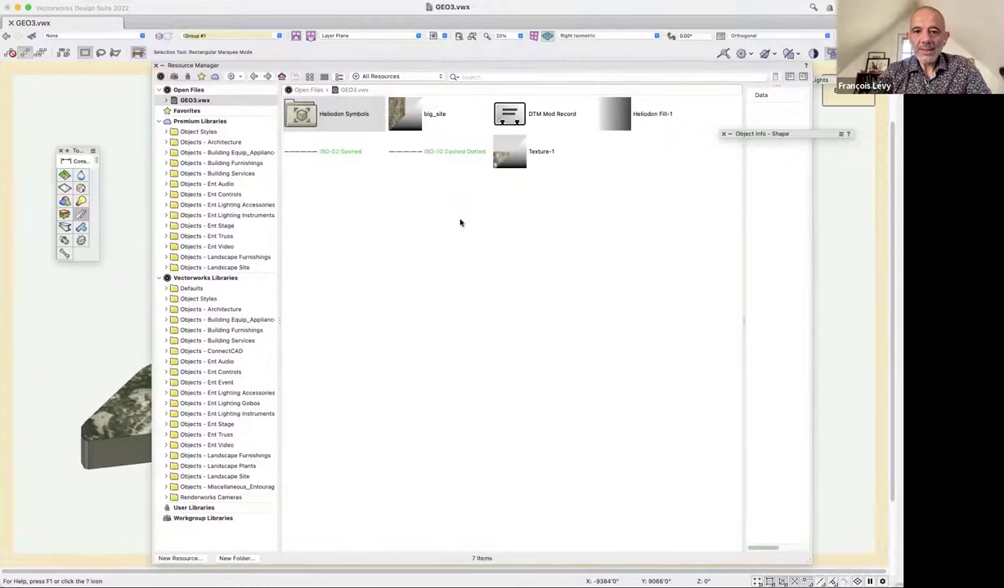
{"action": "left_click", "coordinate": [413, 120]}
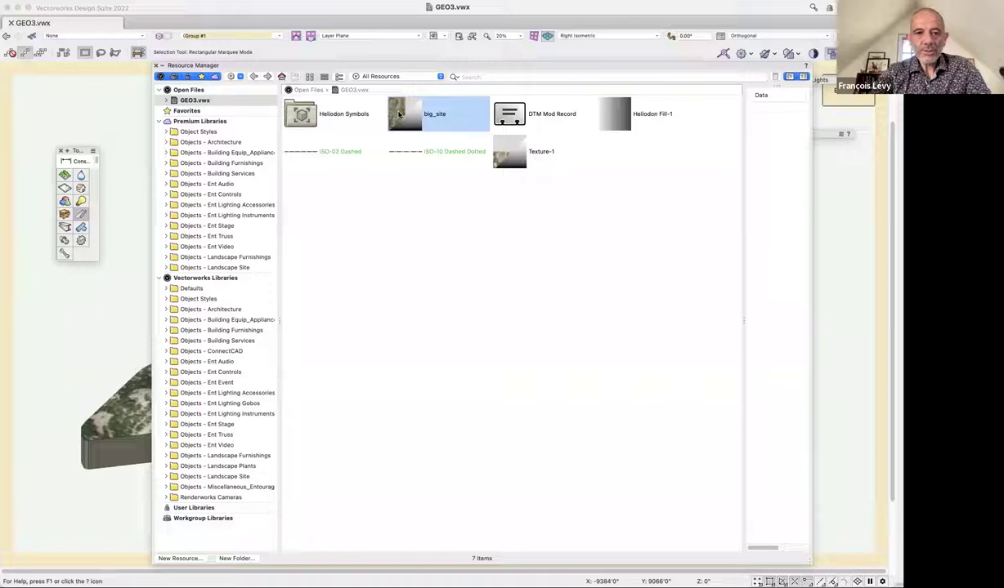
{"action": "right_click", "coordinate": [399, 115]}
{"action": "left_click", "coordinate": [417, 187]}
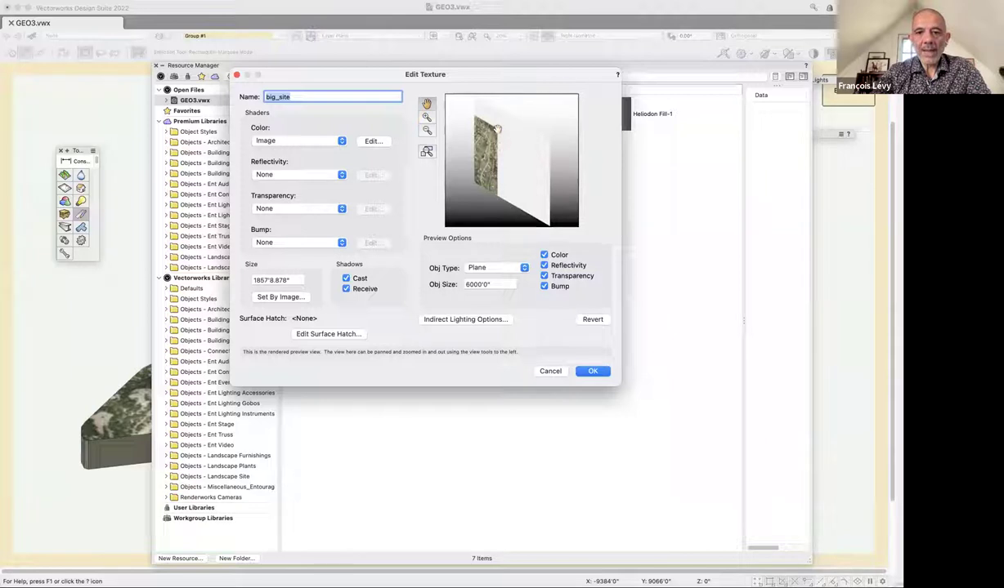
Size the big_site texture from the image at 4600' with a 4600 preview size, then confirm.
{"action": "left_click", "coordinate": [280, 296]}
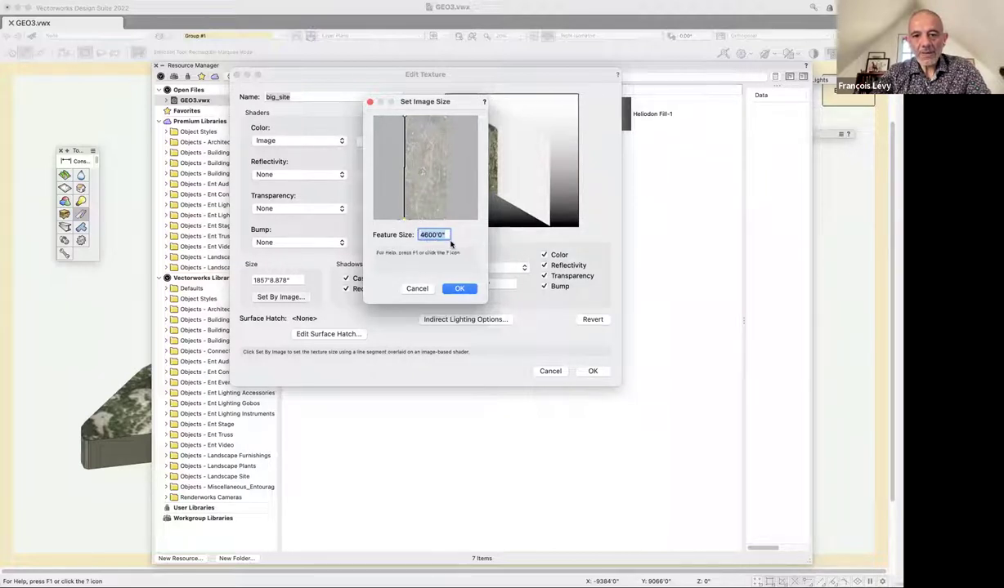
{"action": "left_click", "coordinate": [448, 288]}
{"action": "key", "text": "Tab"}
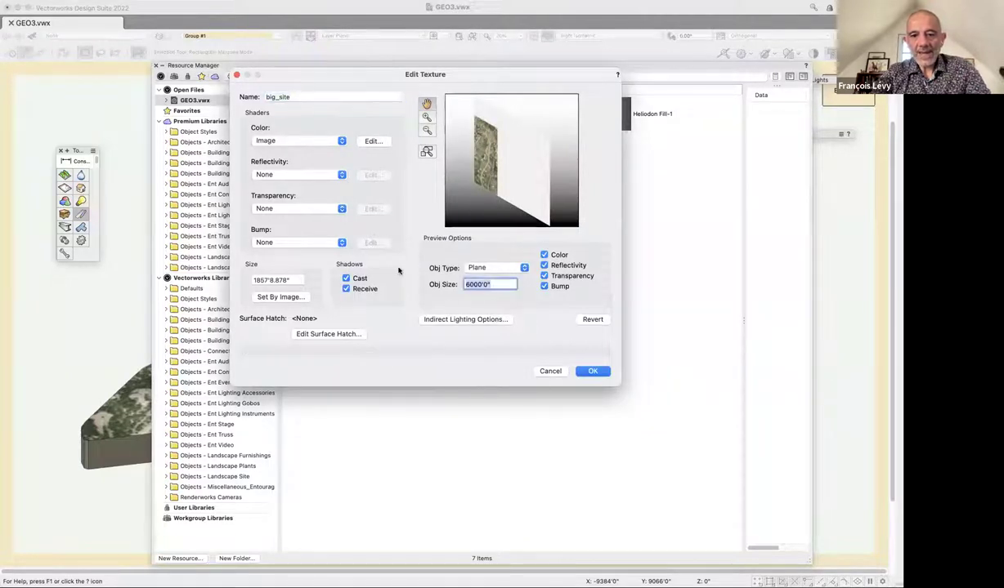
{"action": "type", "text": "46000"}
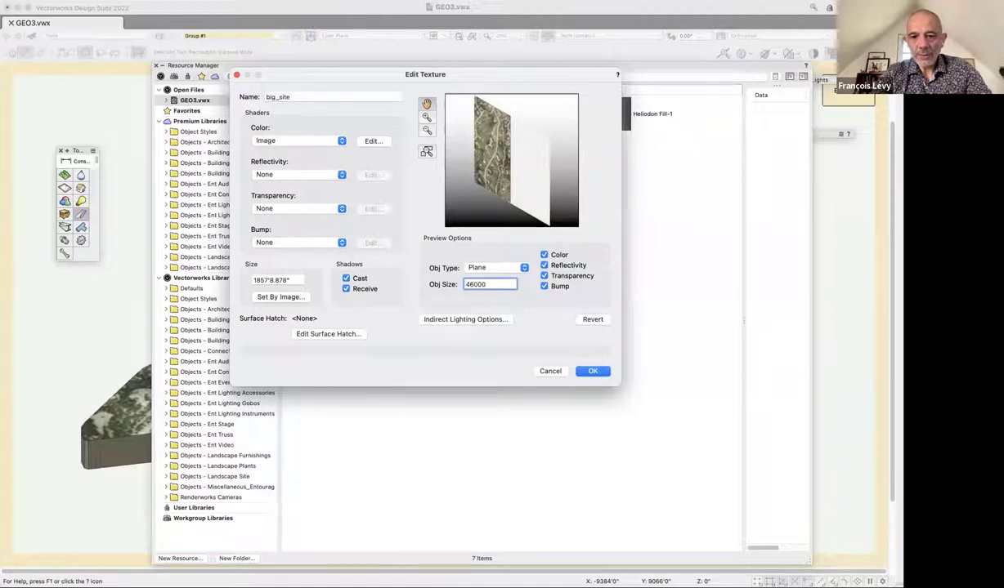
{"action": "key", "text": "BackSpace"}
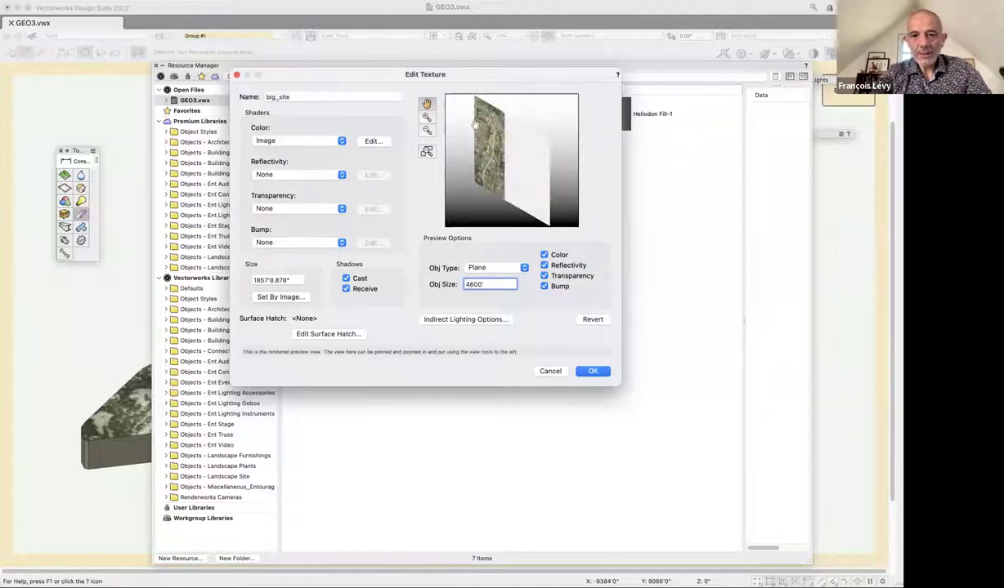
{"action": "left_click", "coordinate": [587, 374]}
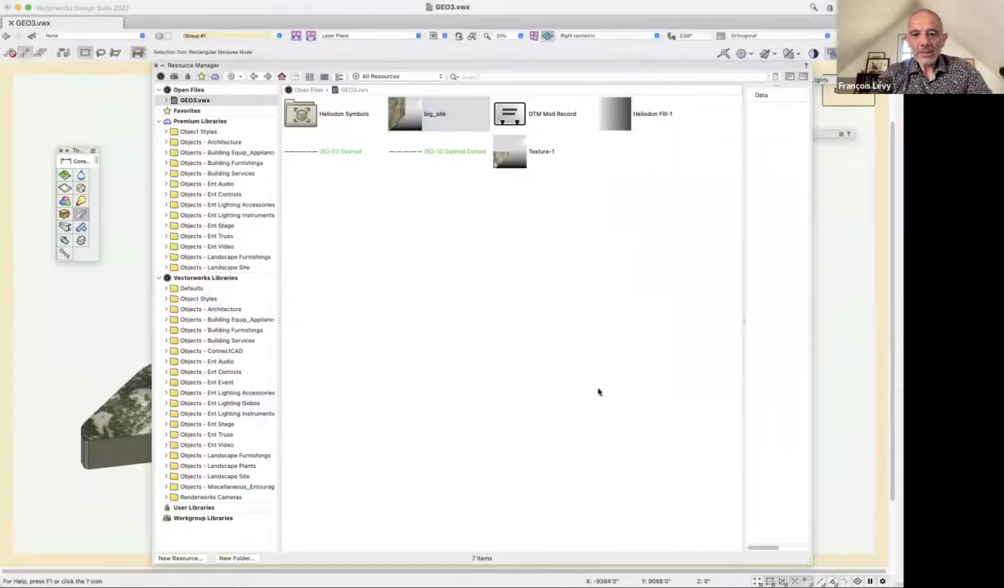
{"action": "double_click", "coordinate": [486, 68]}
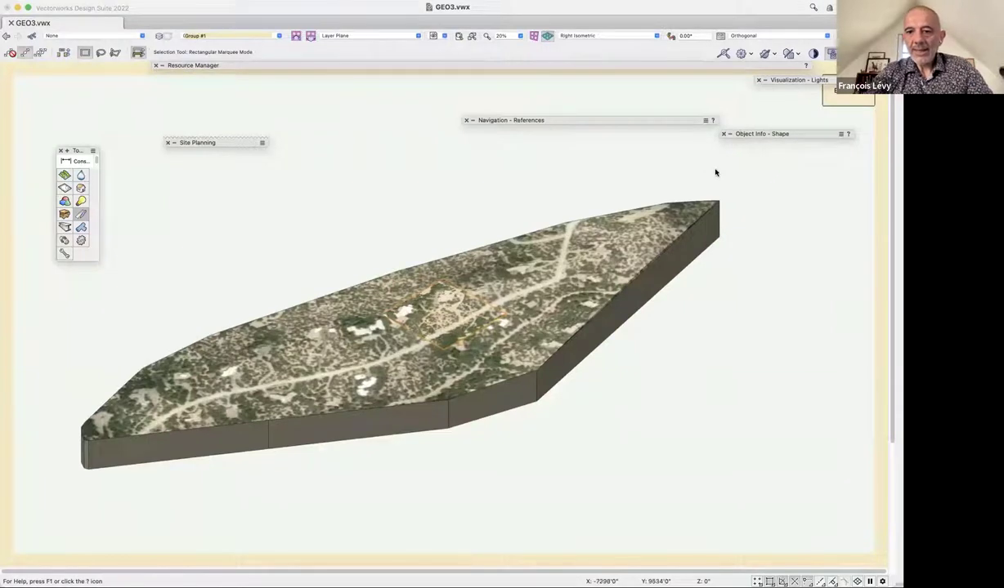
Show the site model's Render settings with the big_site texture and activate Attribute Mapping (Shift+A).
{"action": "mouse_move", "coordinate": [781, 136]}
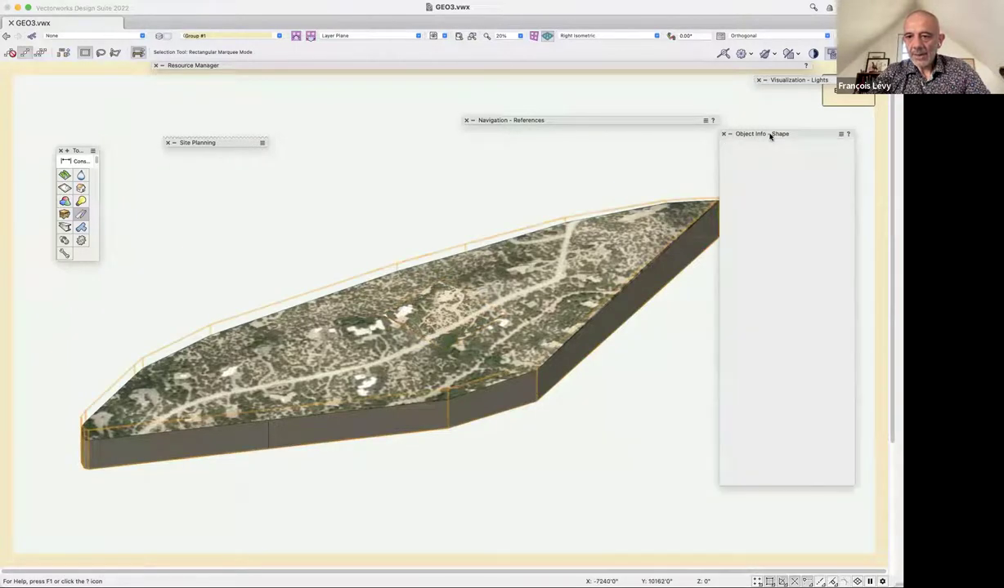
{"action": "left_click", "coordinate": [729, 135]}
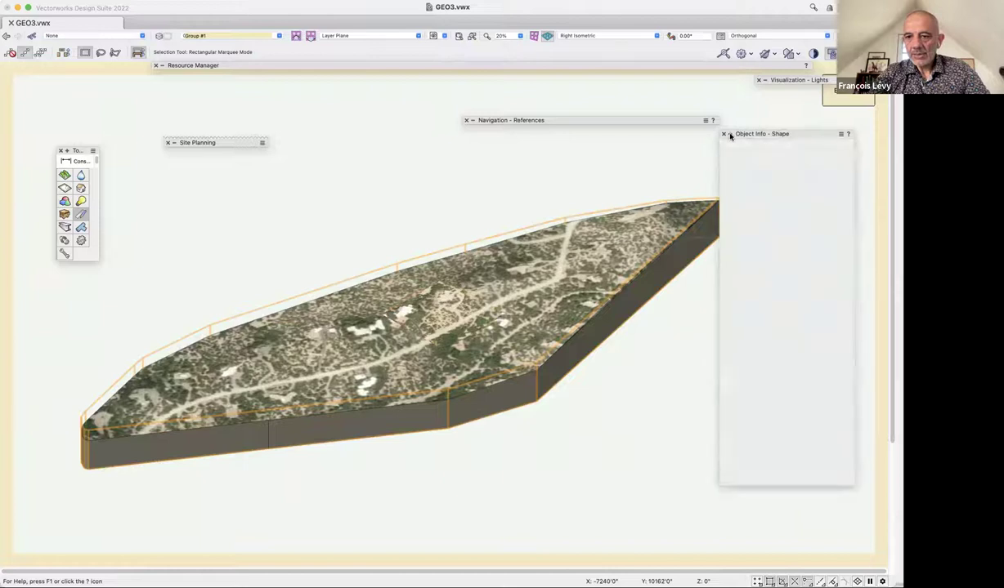
{"action": "left_click", "coordinate": [791, 147]}
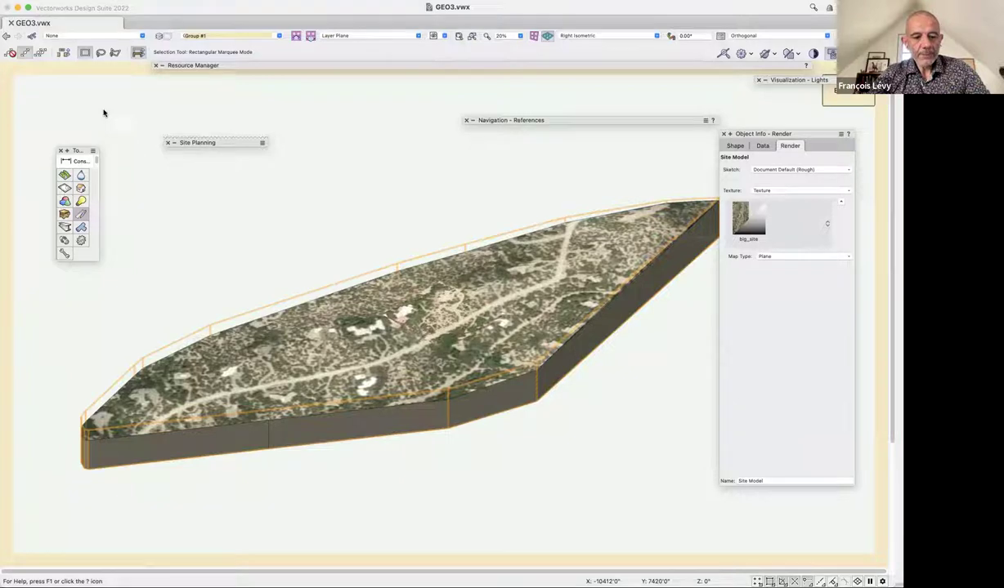
{"action": "key", "text": "shift+a"}
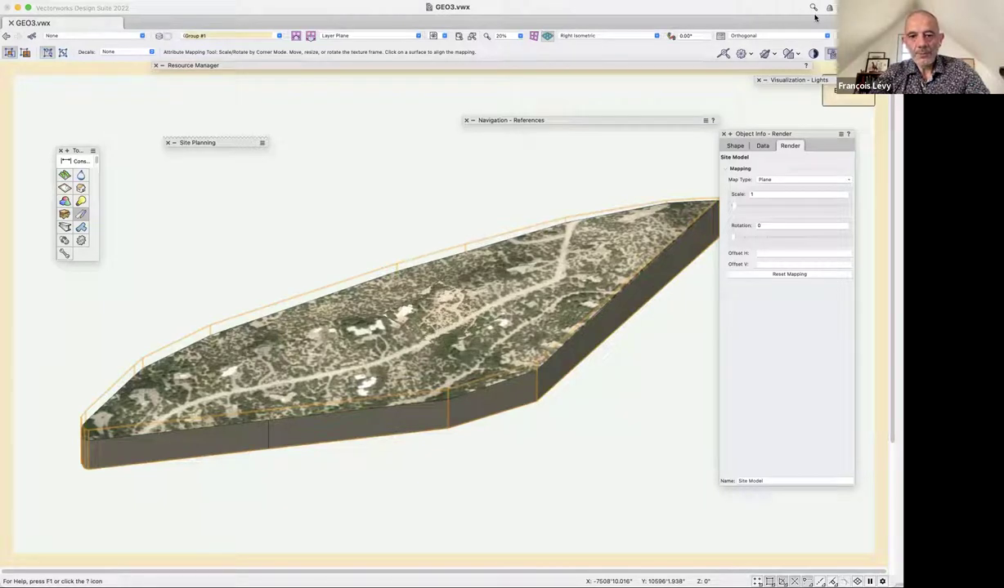
In Top view, drag the big_site texture until its houses line up with the GeoImage.
{"action": "key", "text": "5"}
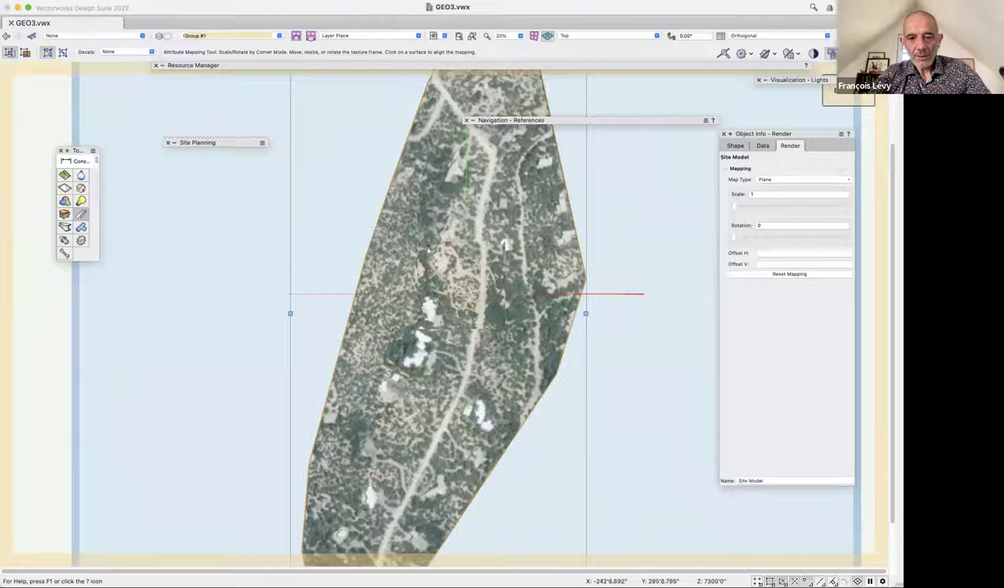
{"action": "scroll", "coordinate": [444, 314], "scroll_direction": "up", "scroll_amount": 2}
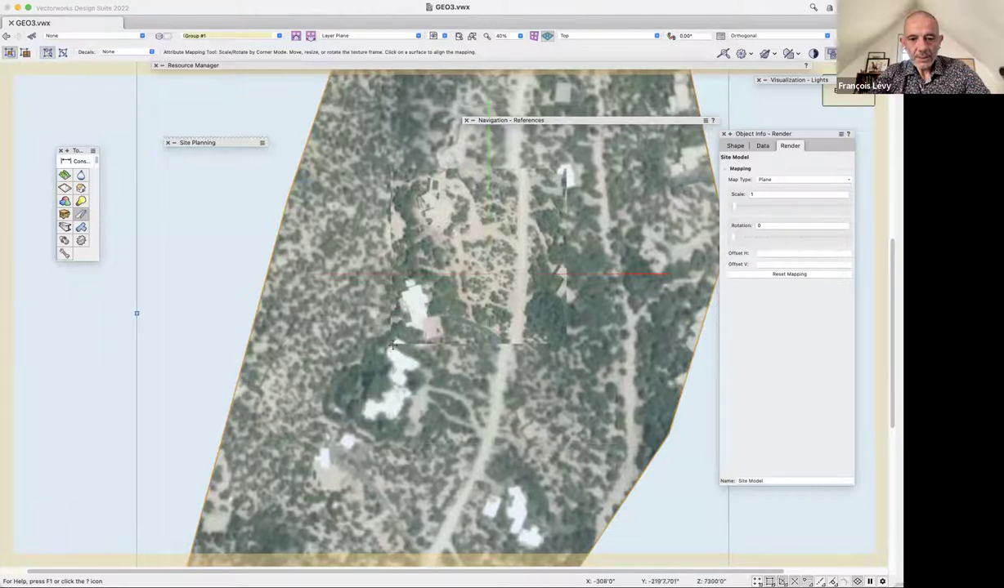
{"action": "scroll", "coordinate": [392, 347], "scroll_direction": "up", "scroll_amount": 2}
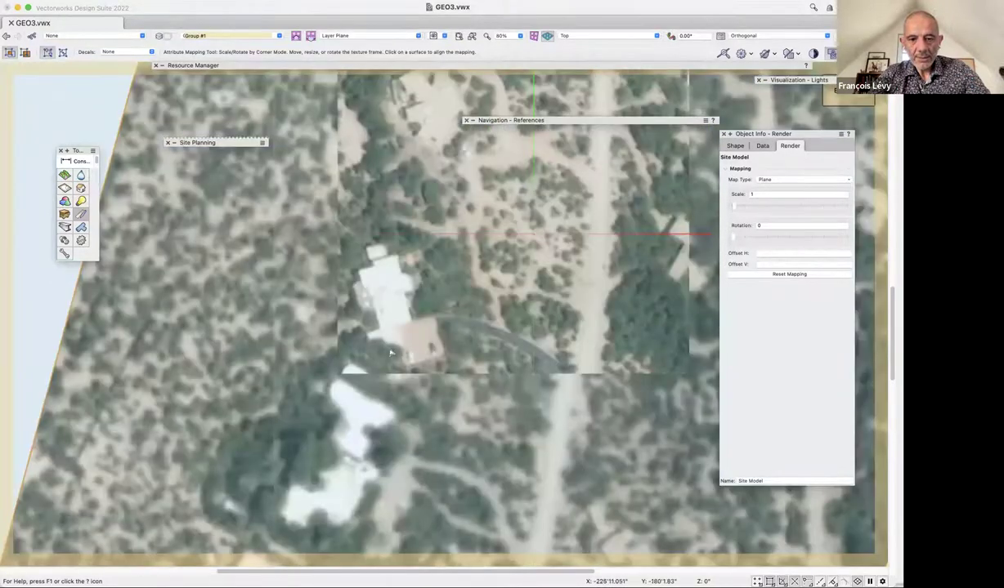
{"action": "scroll", "coordinate": [376, 364], "scroll_direction": "up", "scroll_amount": 2}
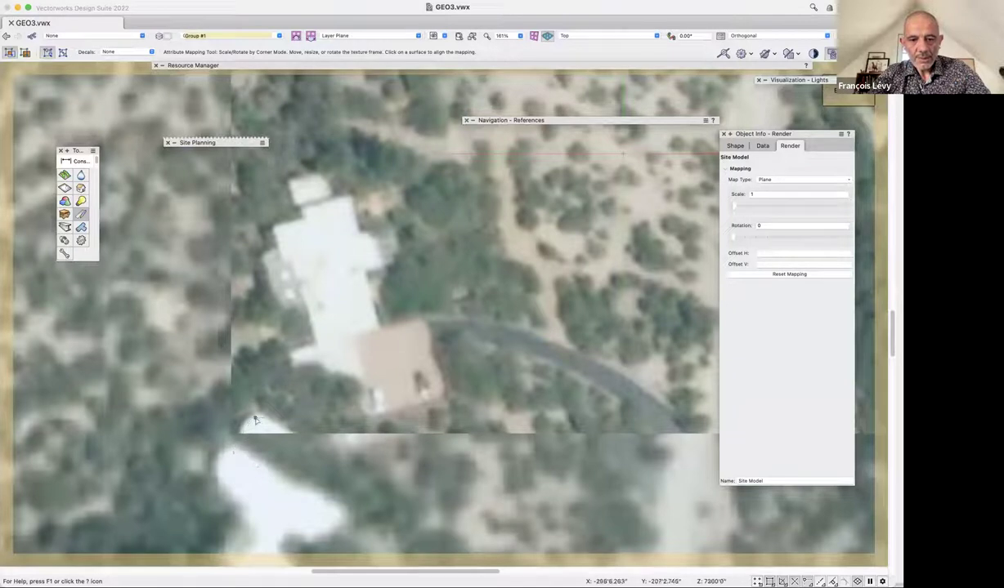
{"action": "left_click_drag", "start_coordinate": [231, 453], "coordinate": [254, 419]}
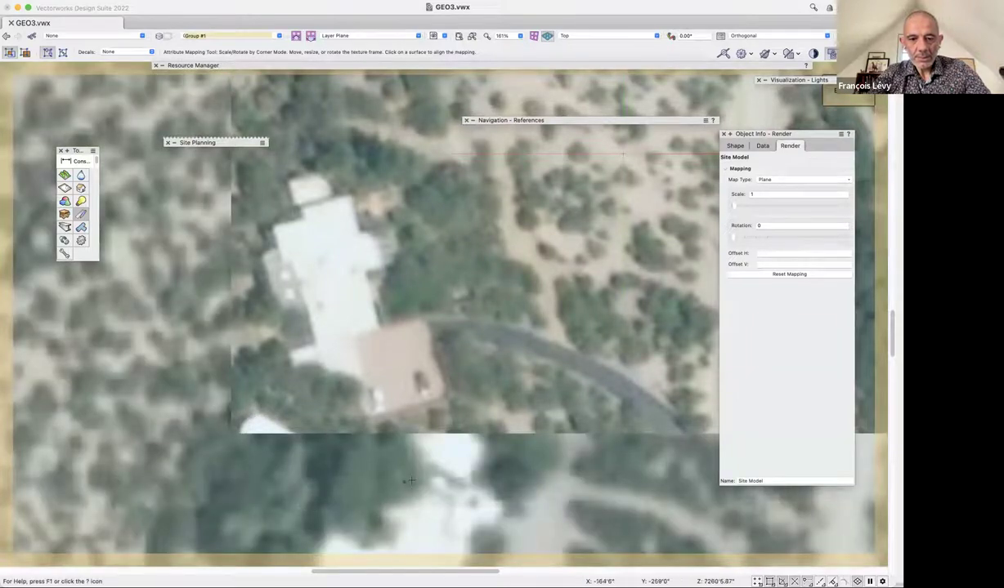
{"action": "left_click_drag", "start_coordinate": [425, 465], "coordinate": [278, 469]}
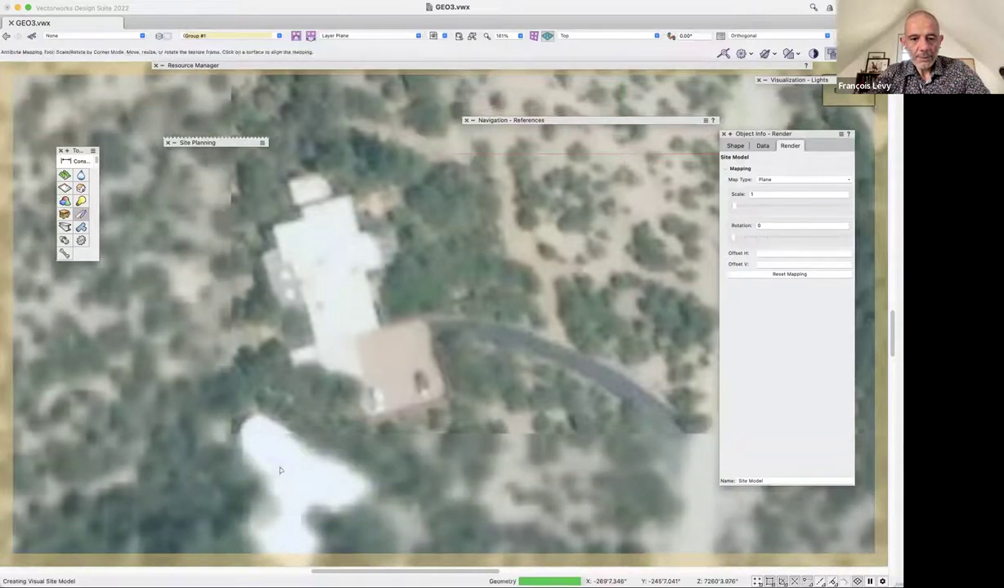
{"action": "key", "text": "ctrl+minus"}
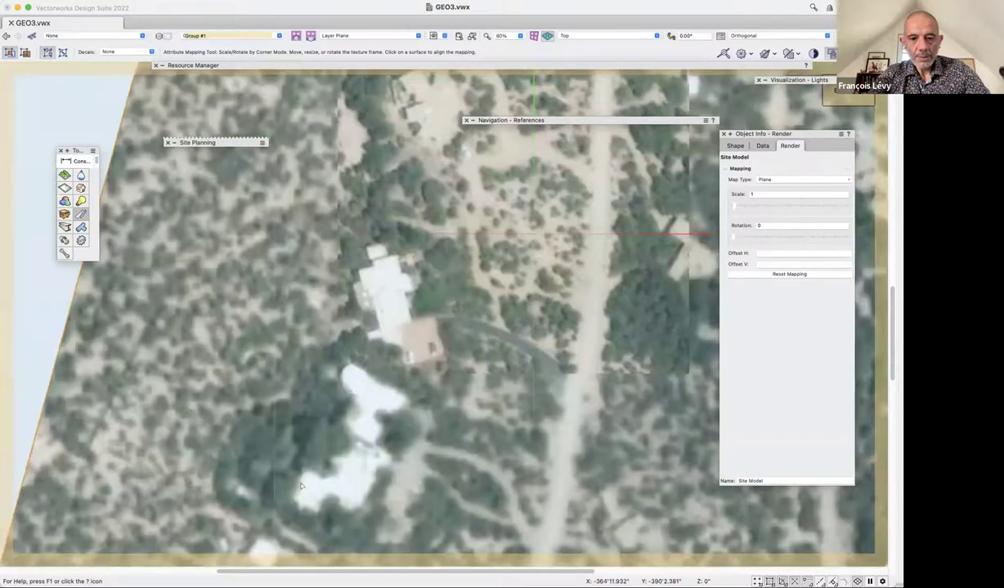
{"action": "key", "text": "ctrl+minus"}
{"action": "key", "text": "ctrl+minus"}
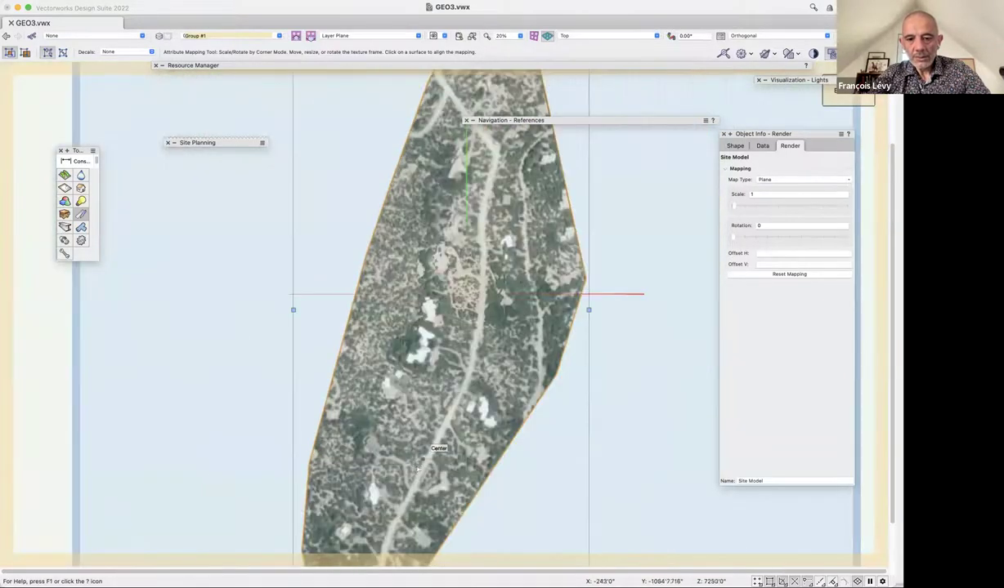
{"action": "key", "text": "ctrl+plus"}
{"action": "key", "text": "ctrl+plus"}
{"action": "key", "text": "ctrl+plus"}
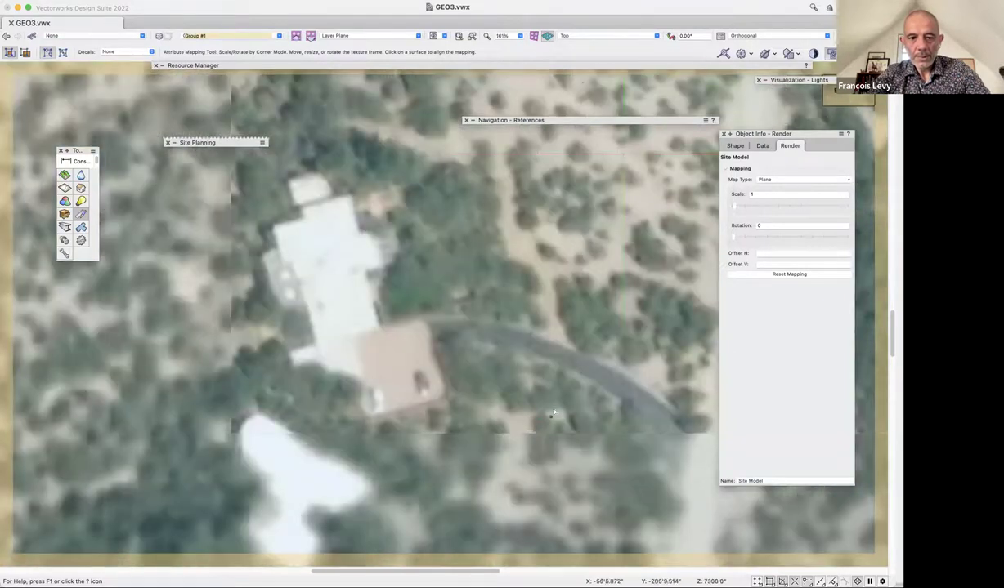
{"action": "key", "text": "ctrl+minus"}
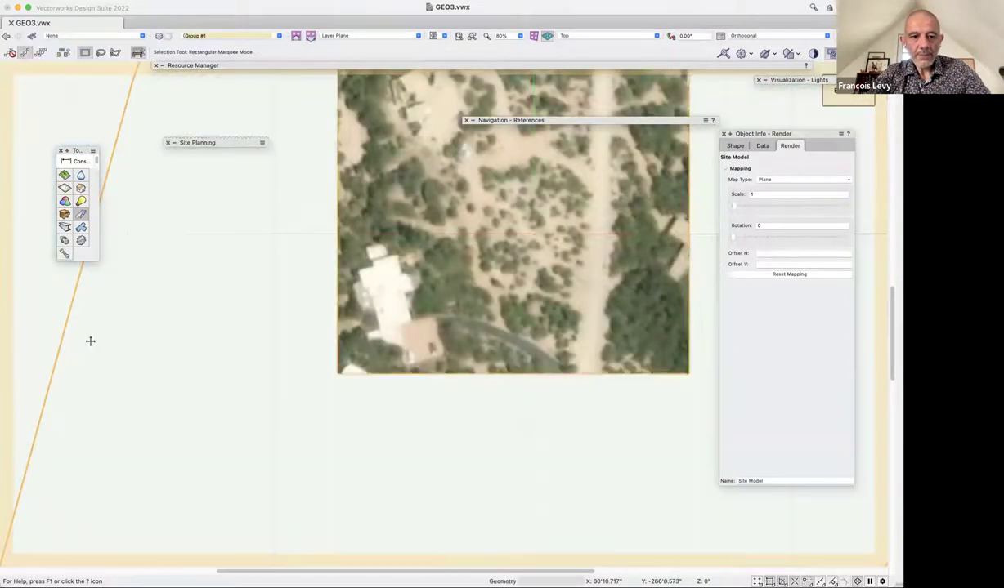
{"action": "key", "text": "x"}
{"action": "left_click", "coordinate": [31, 291]}
{"action": "left_click", "coordinate": [407, 278]}
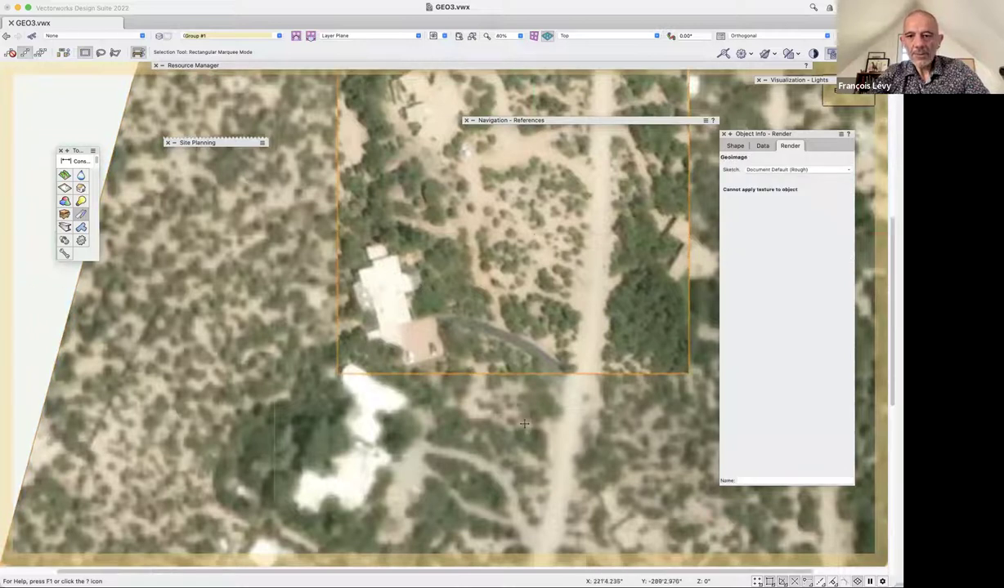
{"action": "key", "text": "ctrl+minus"}
{"action": "left_click", "coordinate": [737, 146]}
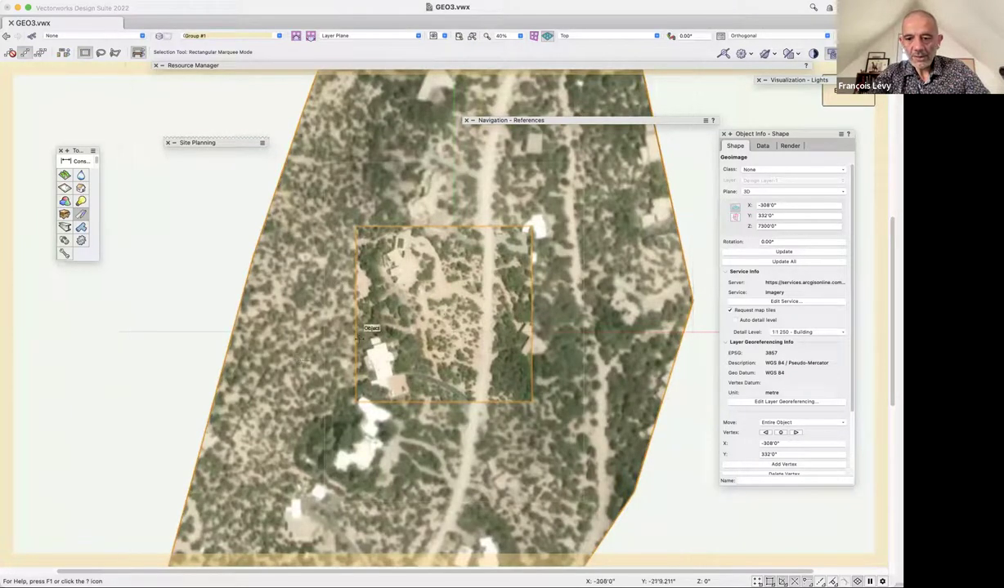
{"action": "key", "text": "Delete"}
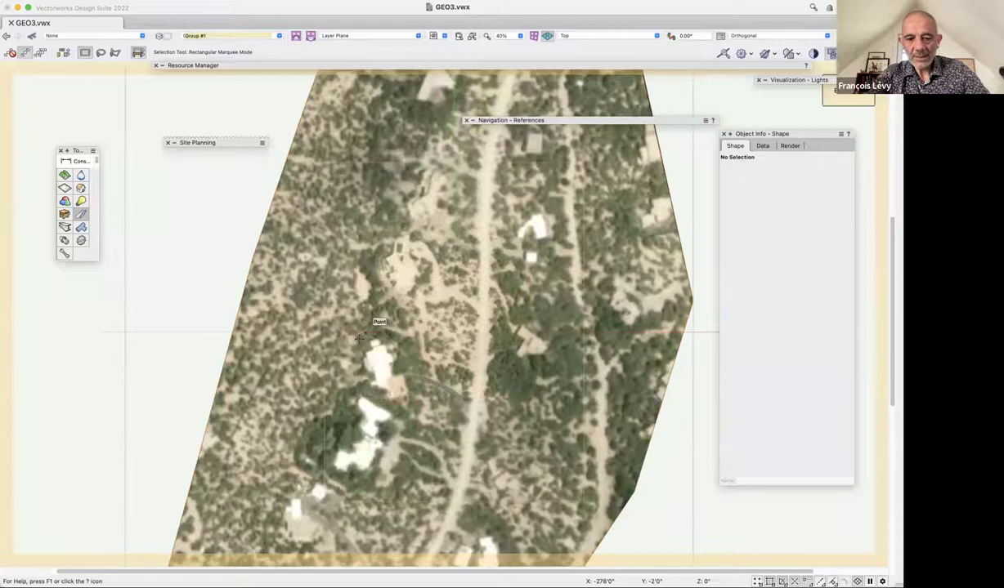
{"action": "left_click", "coordinate": [359, 338]}
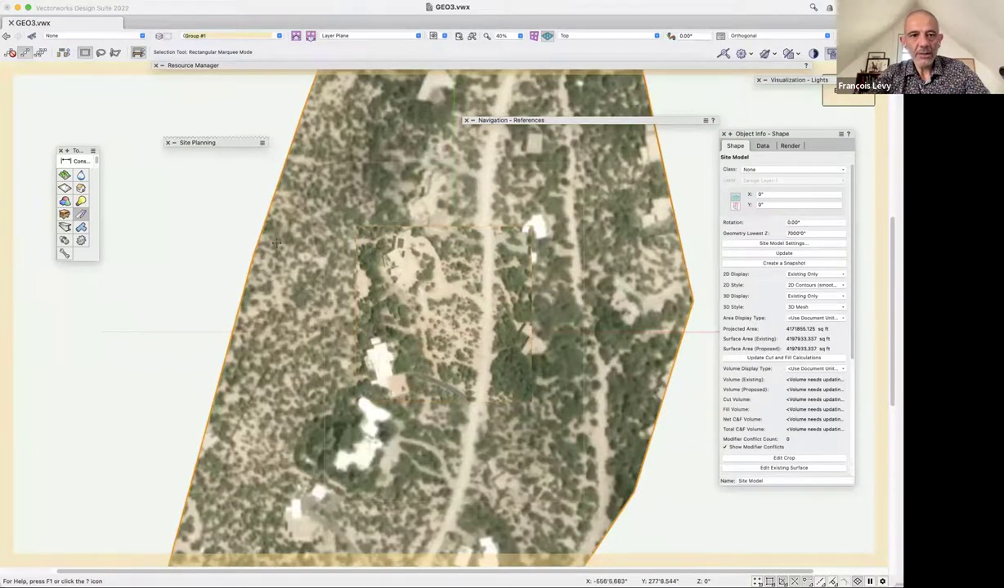
{"action": "key", "text": "g"}
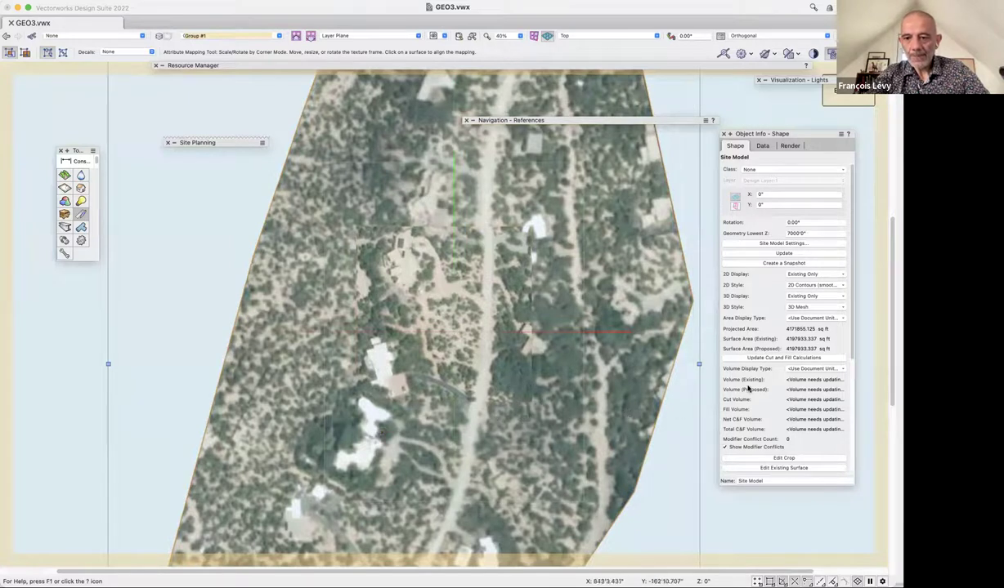
{"action": "left_click", "coordinate": [792, 145]}
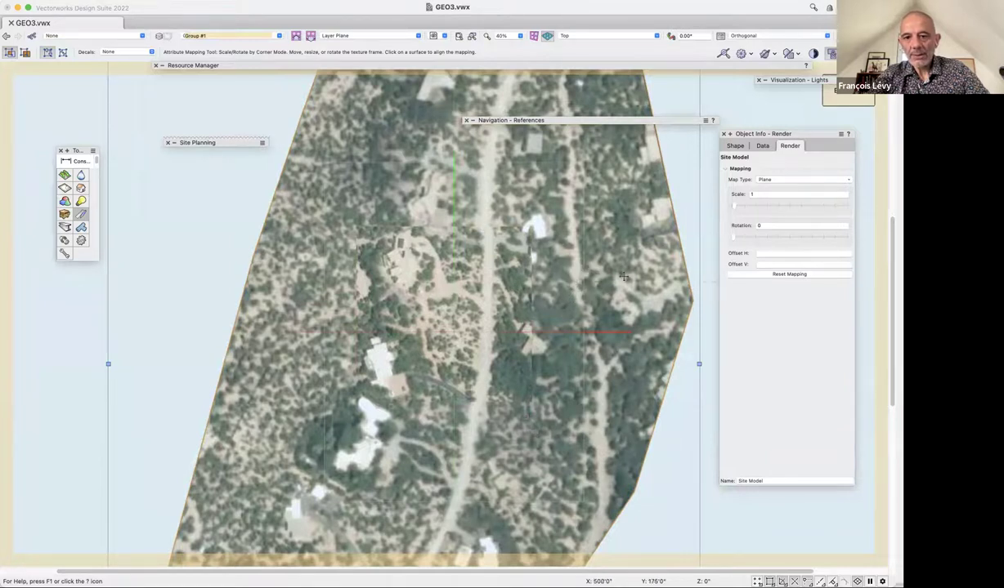
{"action": "key", "text": "x"}
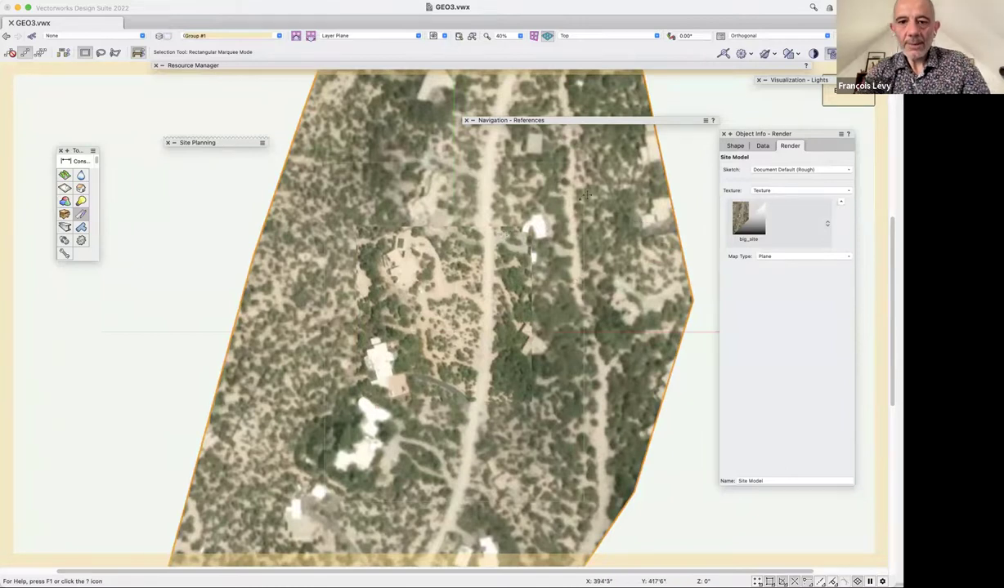
Select the central GeoImage and orbit into 3D to view the aligned textured terrain.
{"action": "left_click", "coordinate": [521, 256]}
{"action": "left_click", "coordinate": [521, 256]}
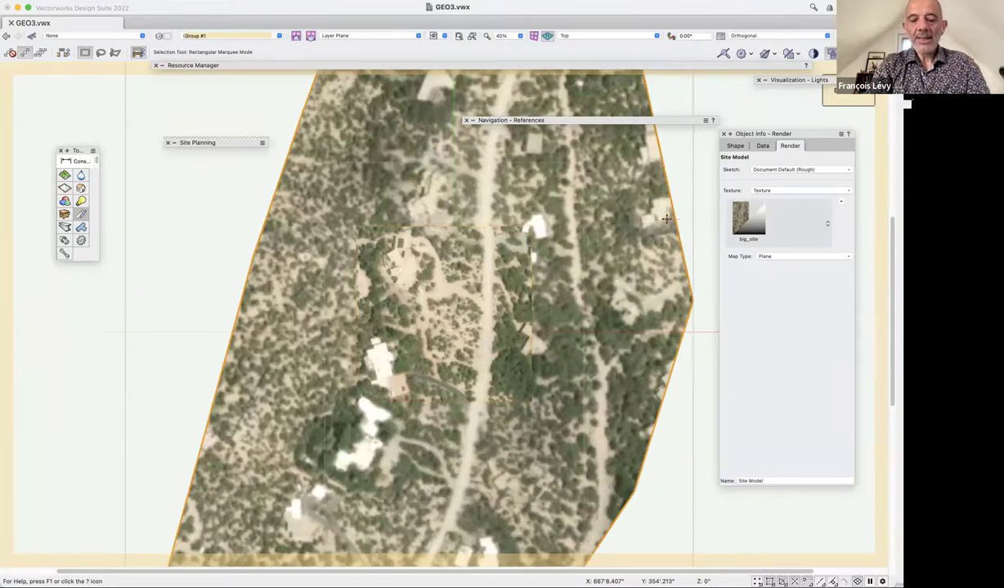
{"action": "left_click", "coordinate": [458, 285]}
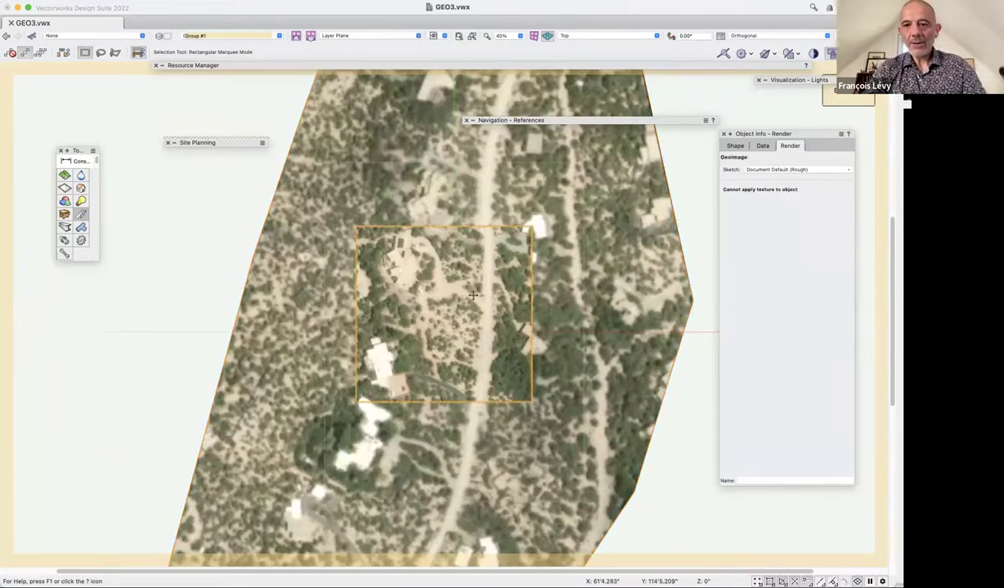
{"action": "middle_click_drag", "start_coordinate": [472, 295], "coordinate": [503, 397], "text": "shift"}
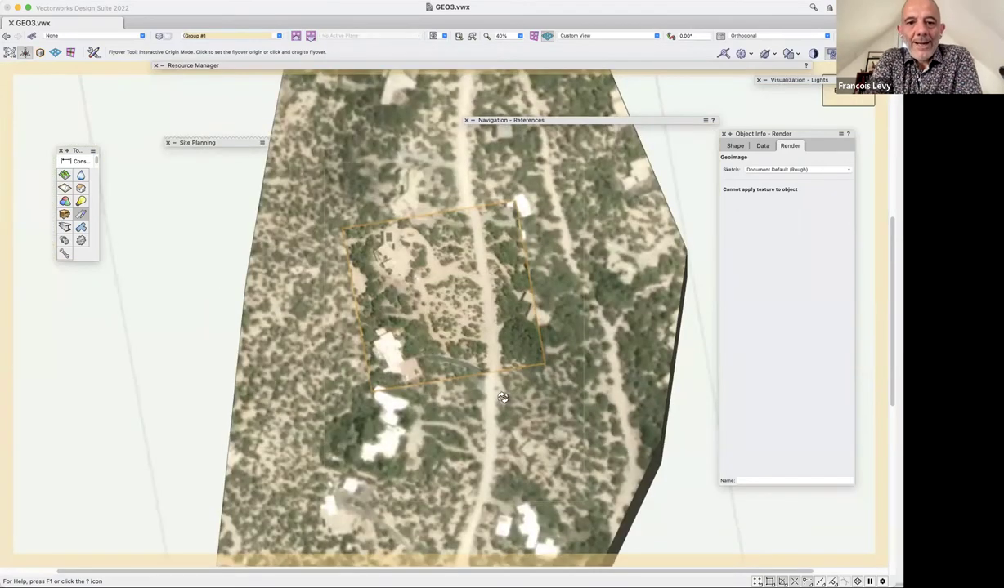